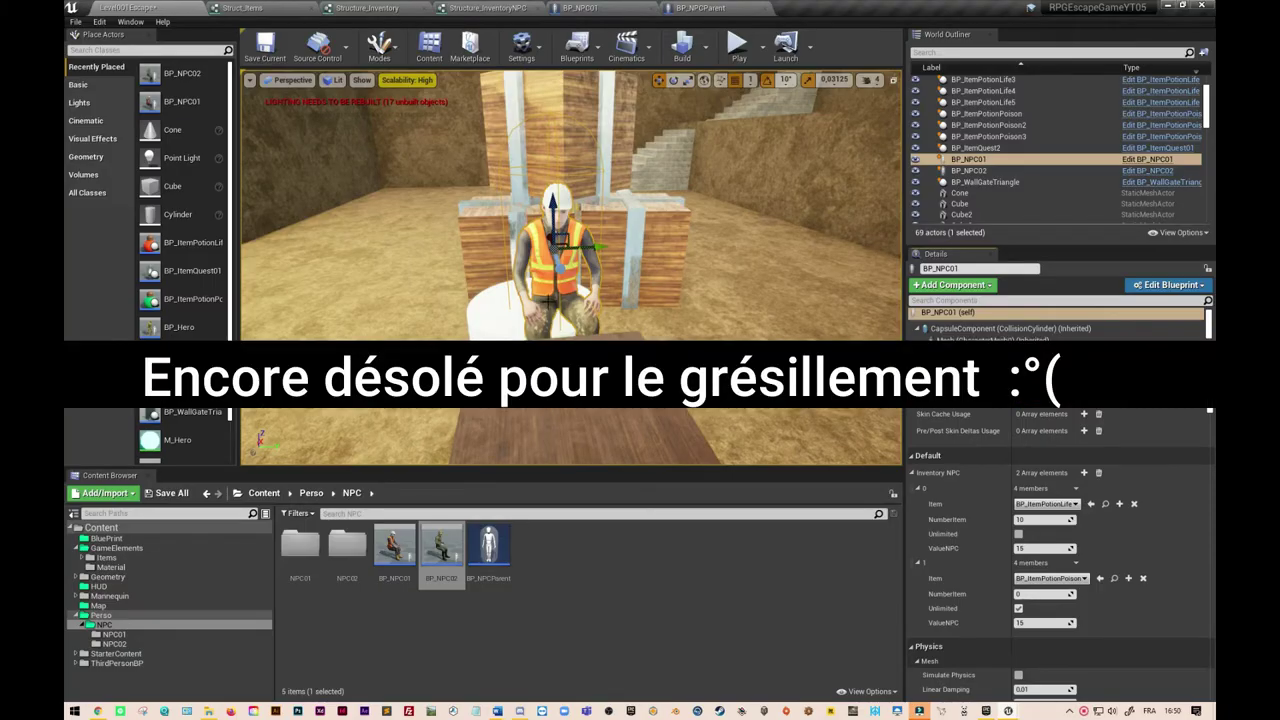
# Frame the NPC and orbit the level view to see him and the crates from above.
pyautogui.moveTo(648, 281)
pyautogui.mouseDown(button='right')
pyautogui.moveTo(560, 285)
pyautogui.moveTo(640, 285)
pyautogui.mouseUp(button='right')
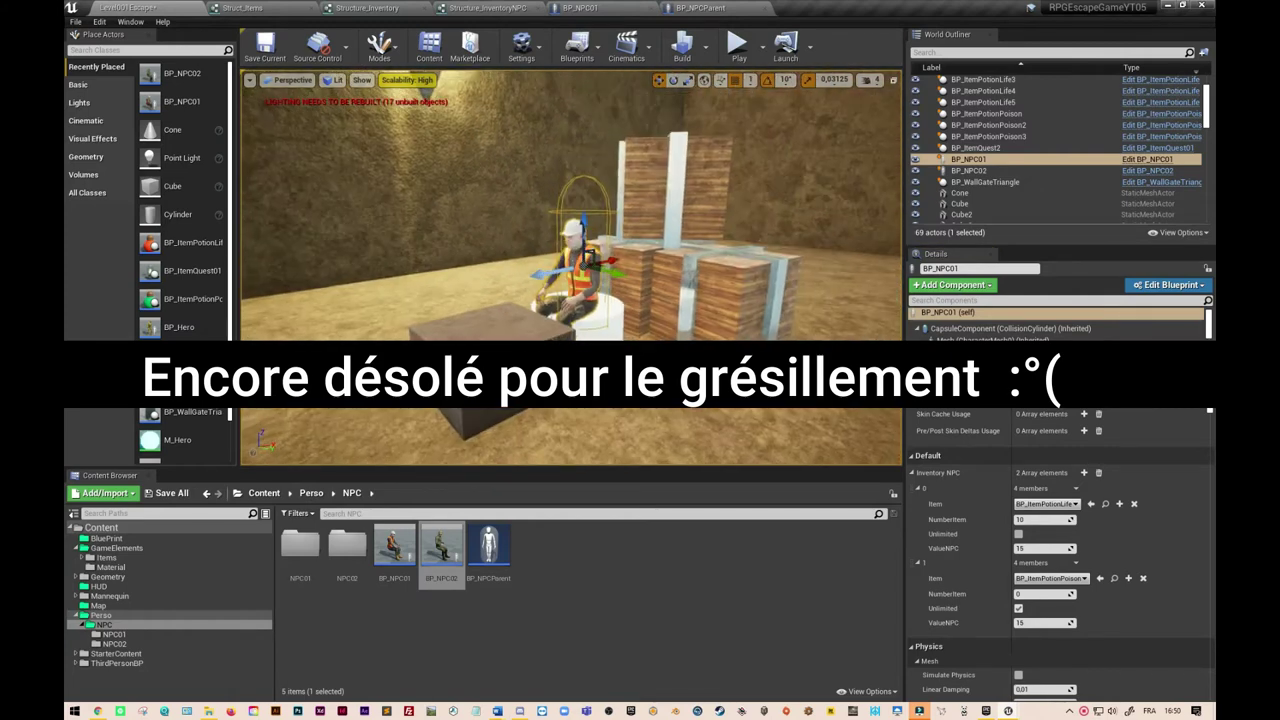
pyautogui.press('f')
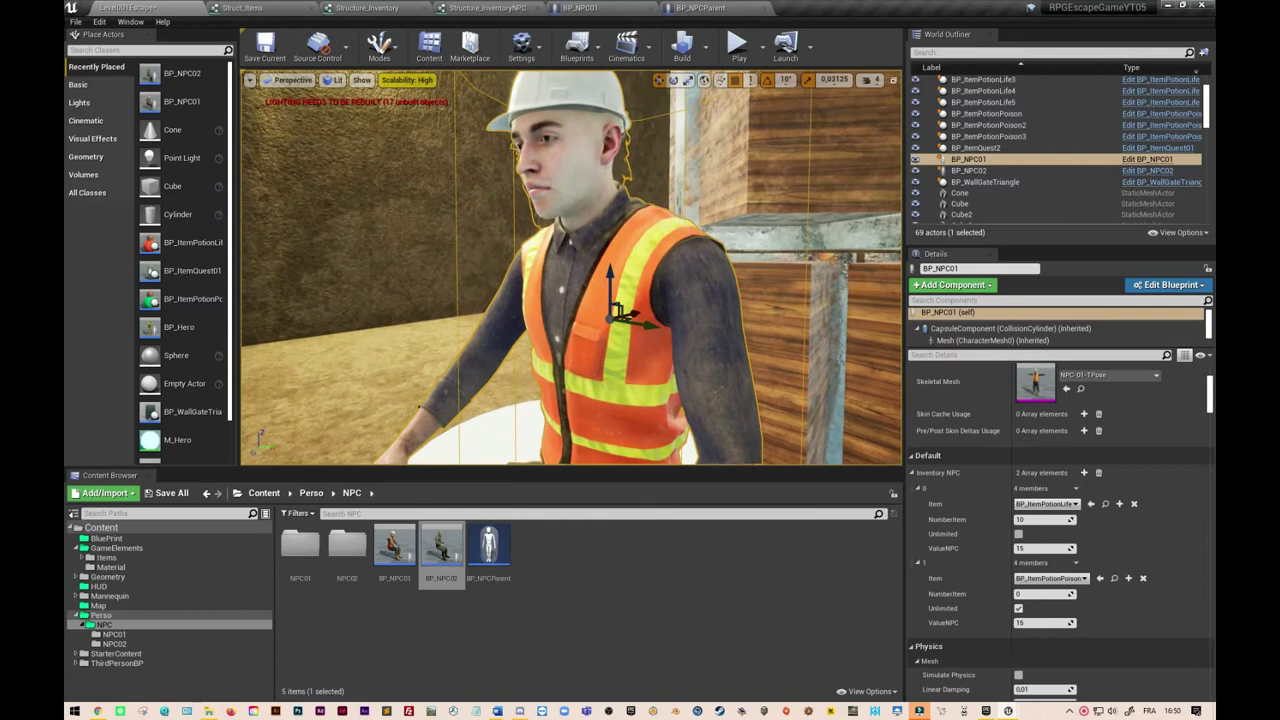
pyautogui.moveTo(640, 285); pyautogui.dragTo(560, 285, button='right')
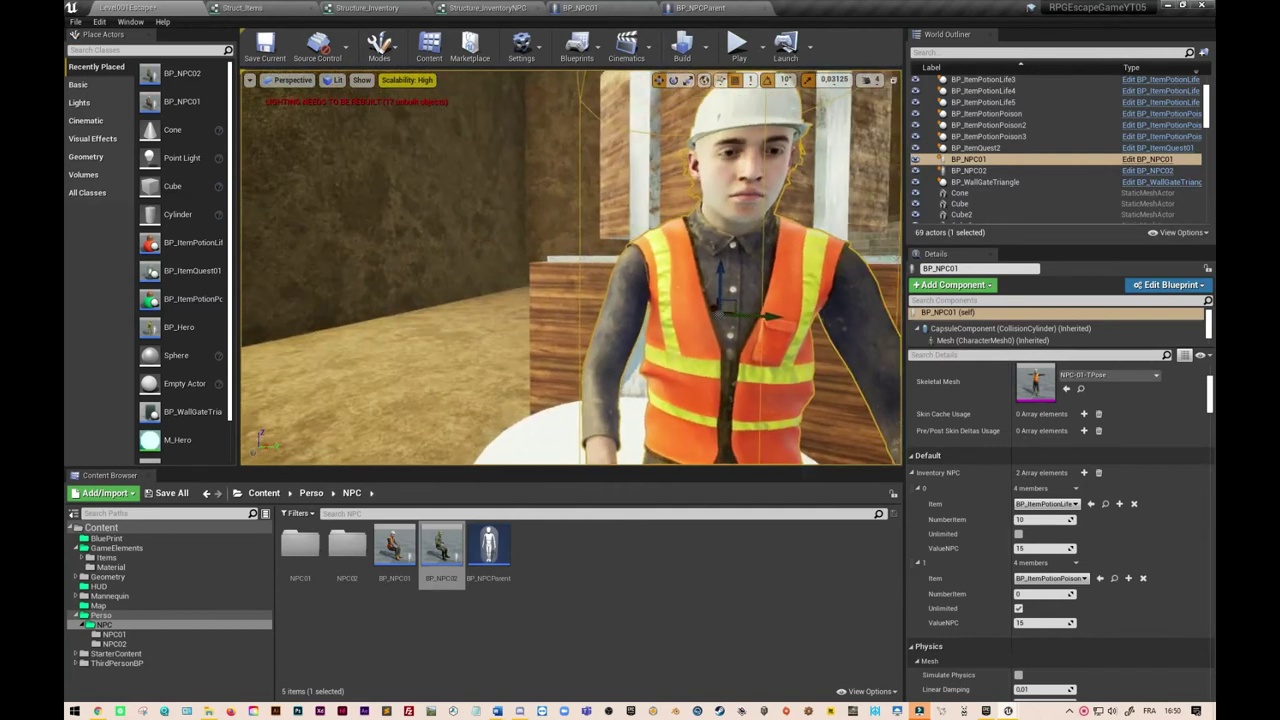
pyautogui.scroll(-3, 571, 268)
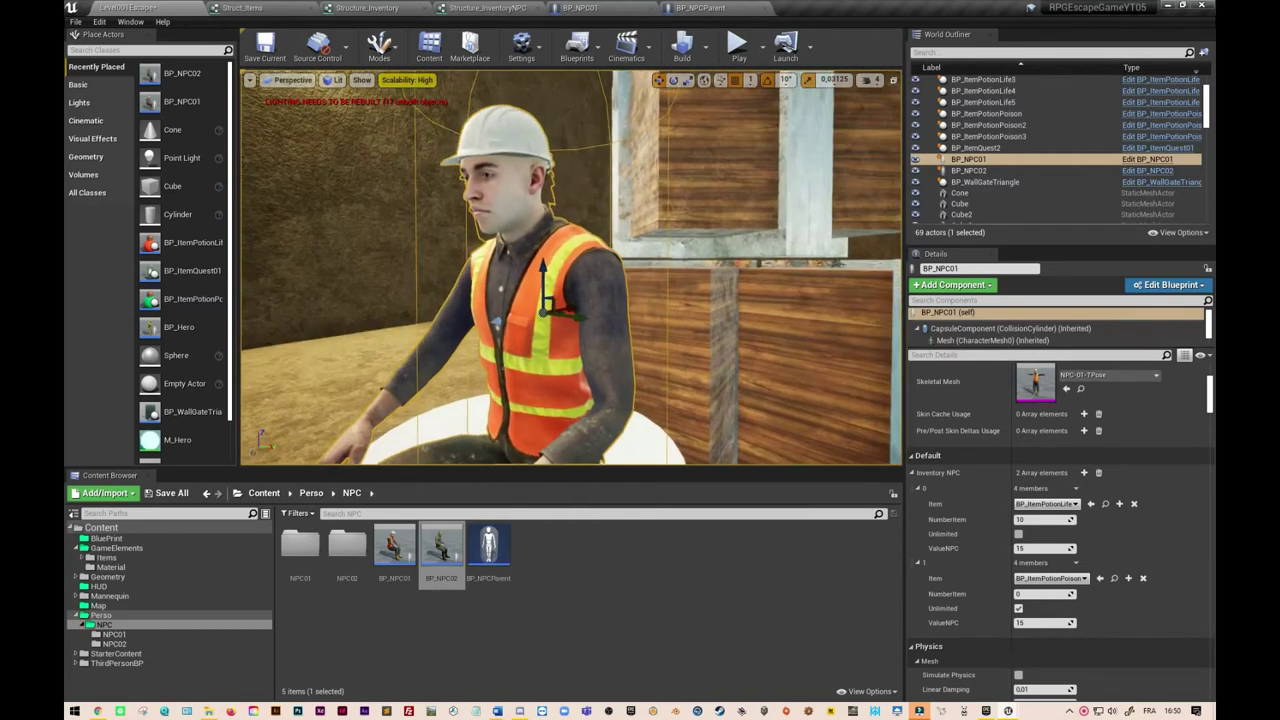
pyautogui.scroll(-3, 571, 268)
pyautogui.scroll(-3, 571, 268)
pyautogui.keyDown('alt'); pyautogui.moveTo(668, 300); pyautogui.dragTo(720, 462); pyautogui.keyUp('alt')
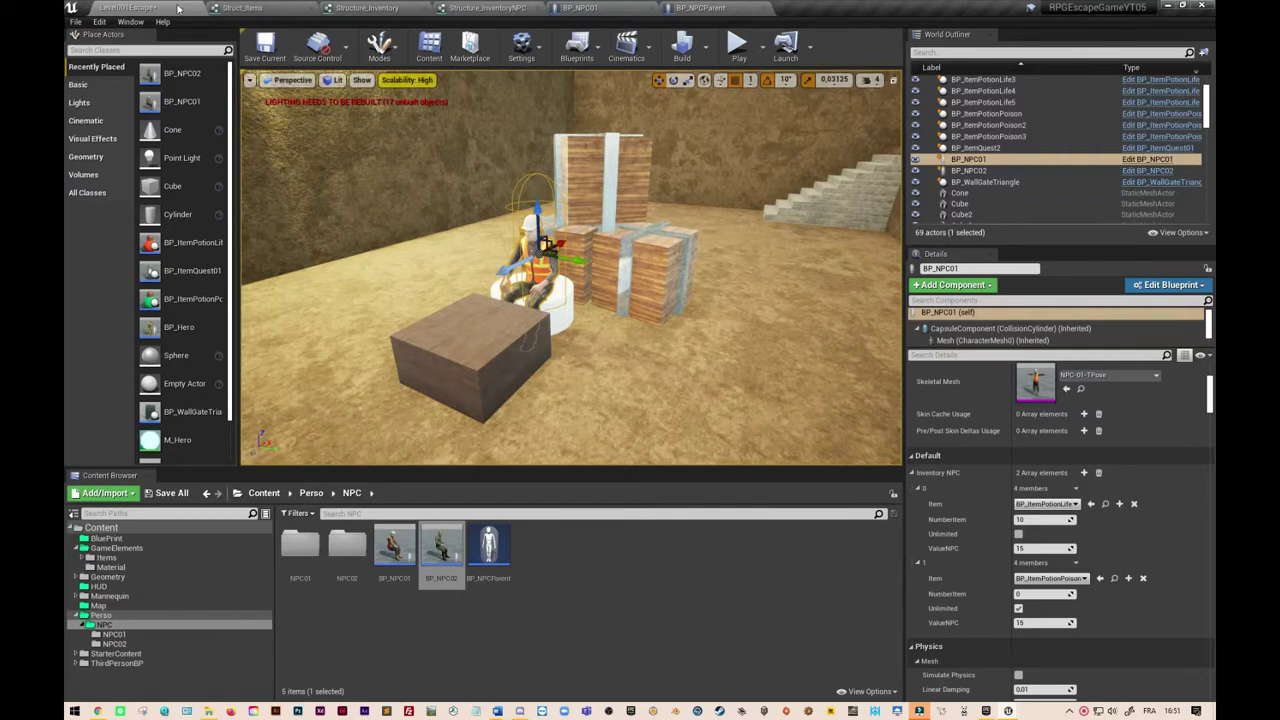
# Open the BP_Hero blueprint from the Perso folder on its Interaction Item graph.
pyautogui.click(319, 495)
pyautogui.doubleClick(352, 553)
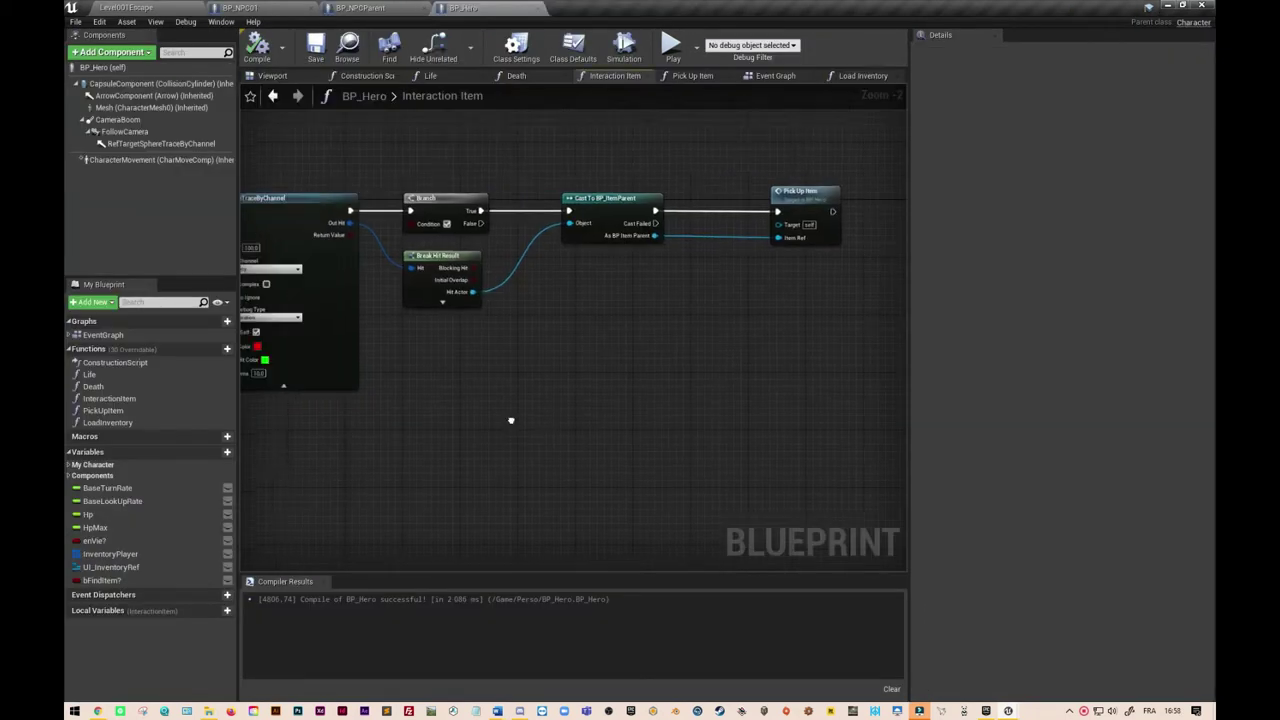
pyautogui.moveTo(511, 423); pyautogui.dragTo(628, 431, button='right')
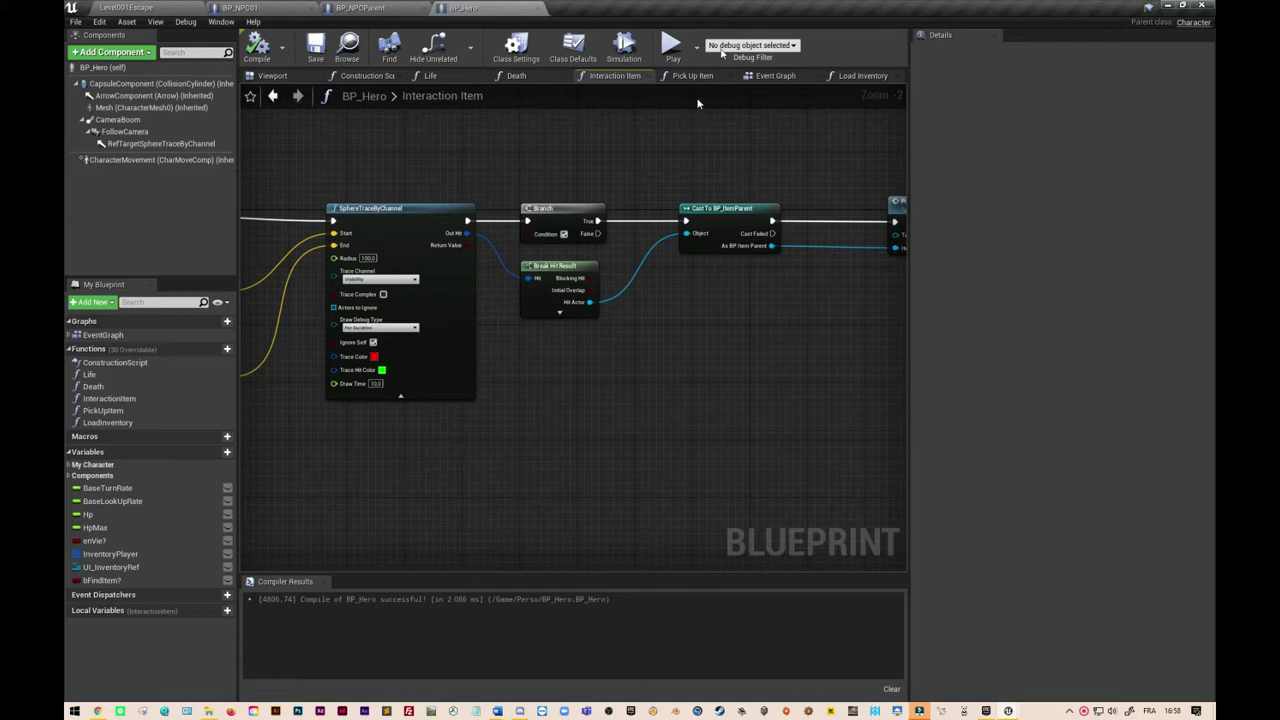
# Add a Cast To BP_NPCParent node to the Interaction Item graph.
pyautogui.moveTo(792, 411); pyautogui.dragTo(678, 416, button='right')
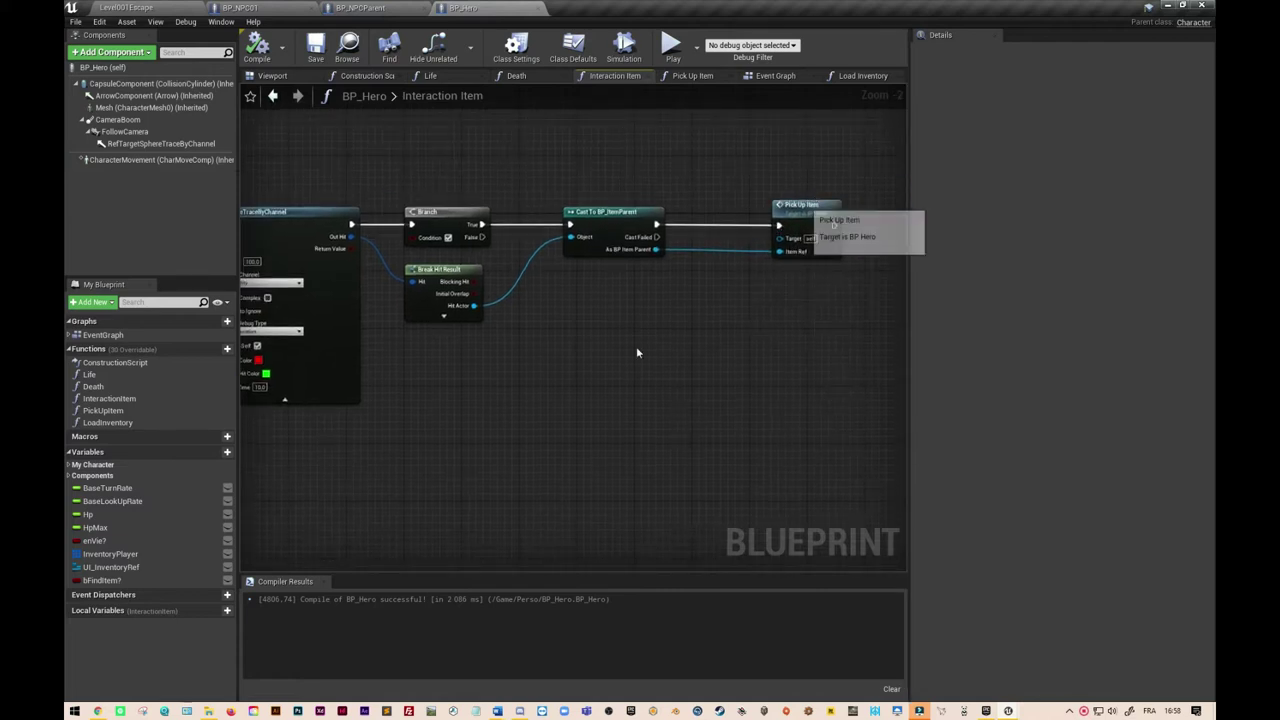
pyautogui.moveTo(634, 351); pyautogui.dragTo(714, 351, button='right')
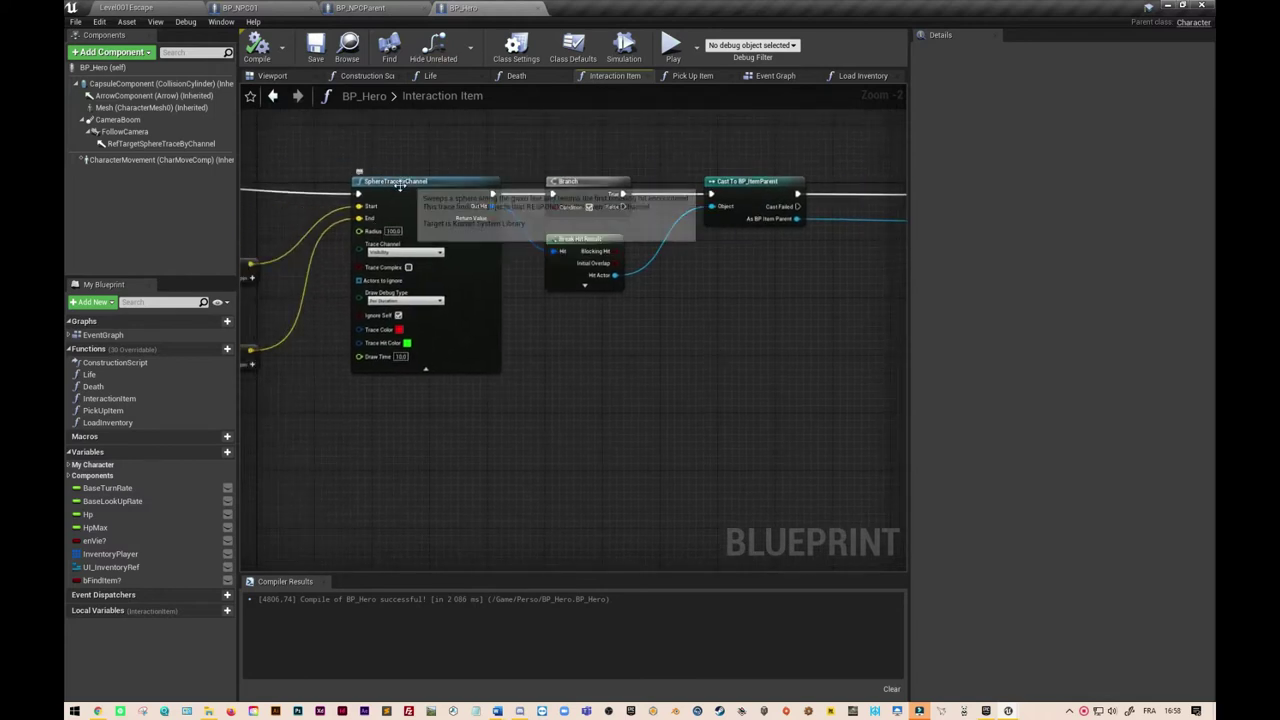
pyautogui.moveTo(667, 393); pyautogui.dragTo(516, 409, button='right')
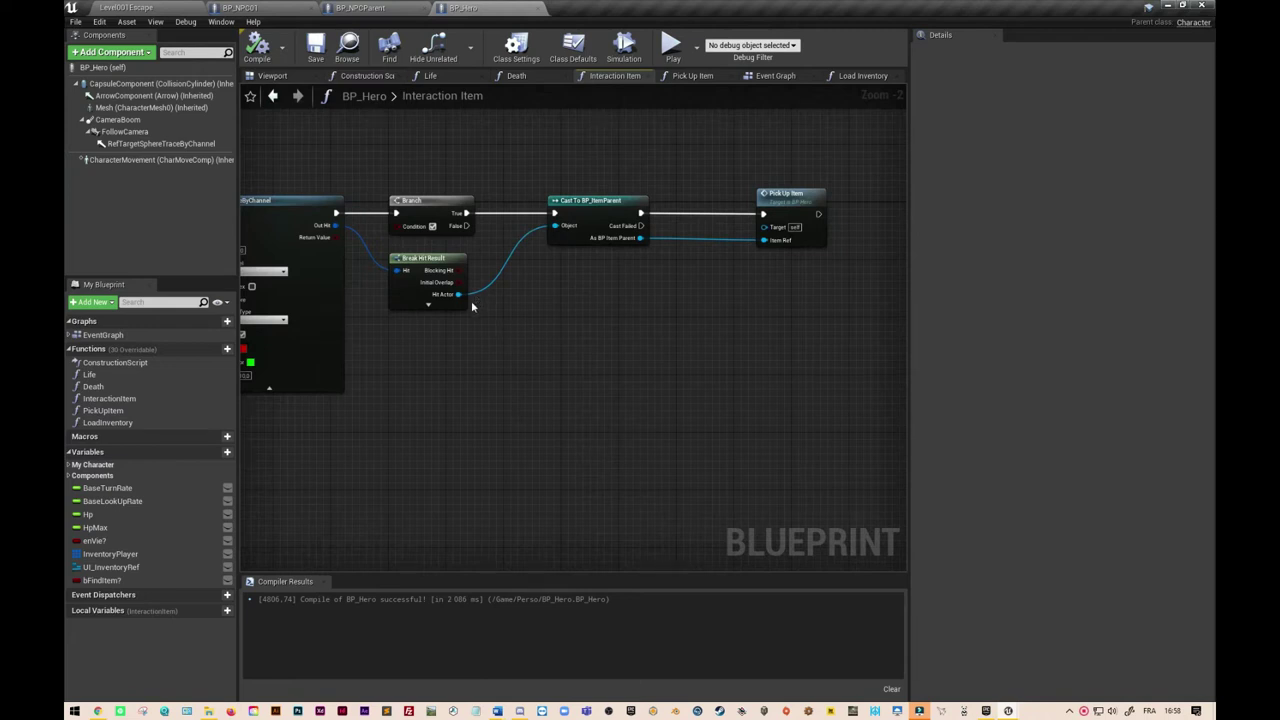
pyautogui.rightClick(589, 320)
pyautogui.write('cast')
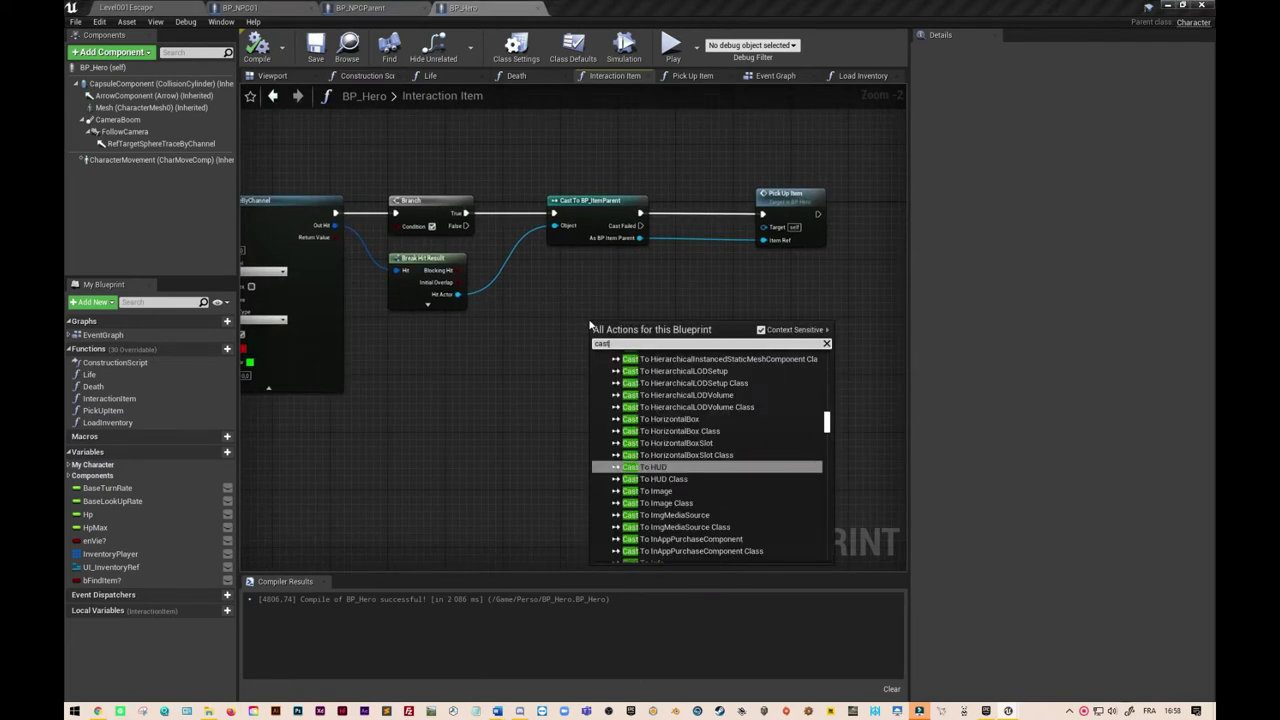
pyautogui.write(' to B')
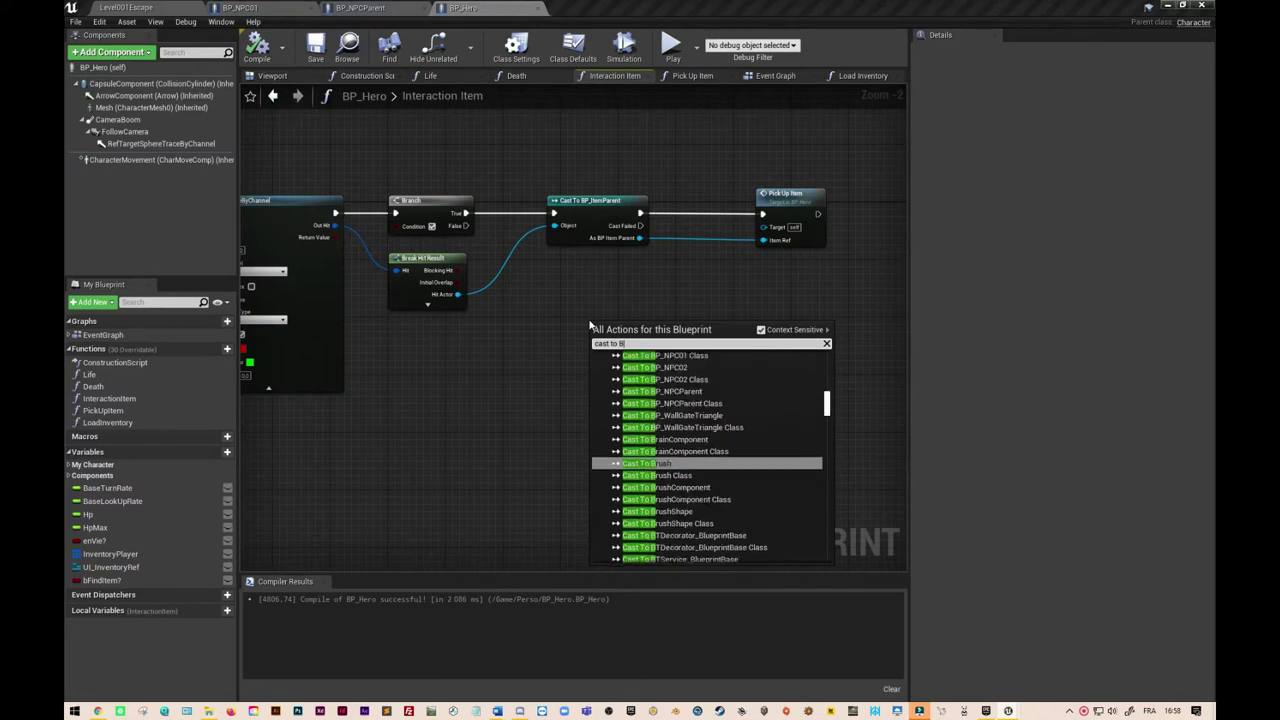
pyautogui.write('P')
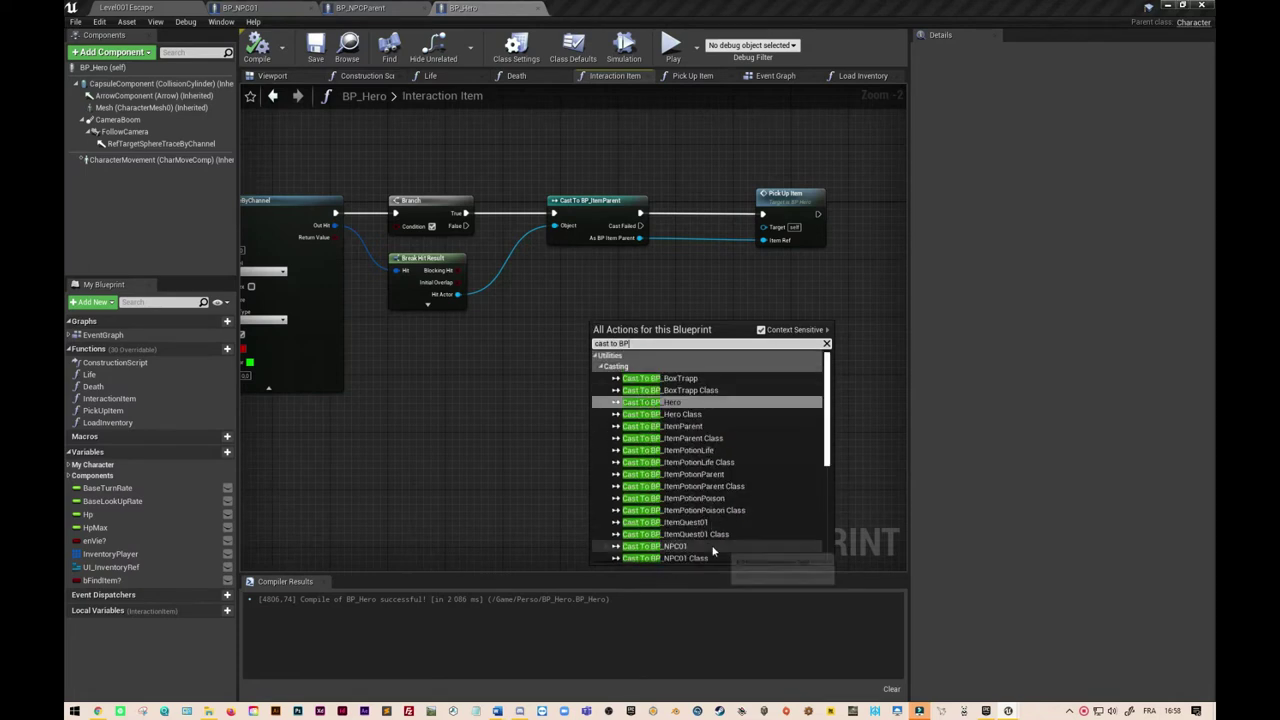
pyautogui.scroll(-2, 716, 546)
pyautogui.scroll(-1, 716, 546)
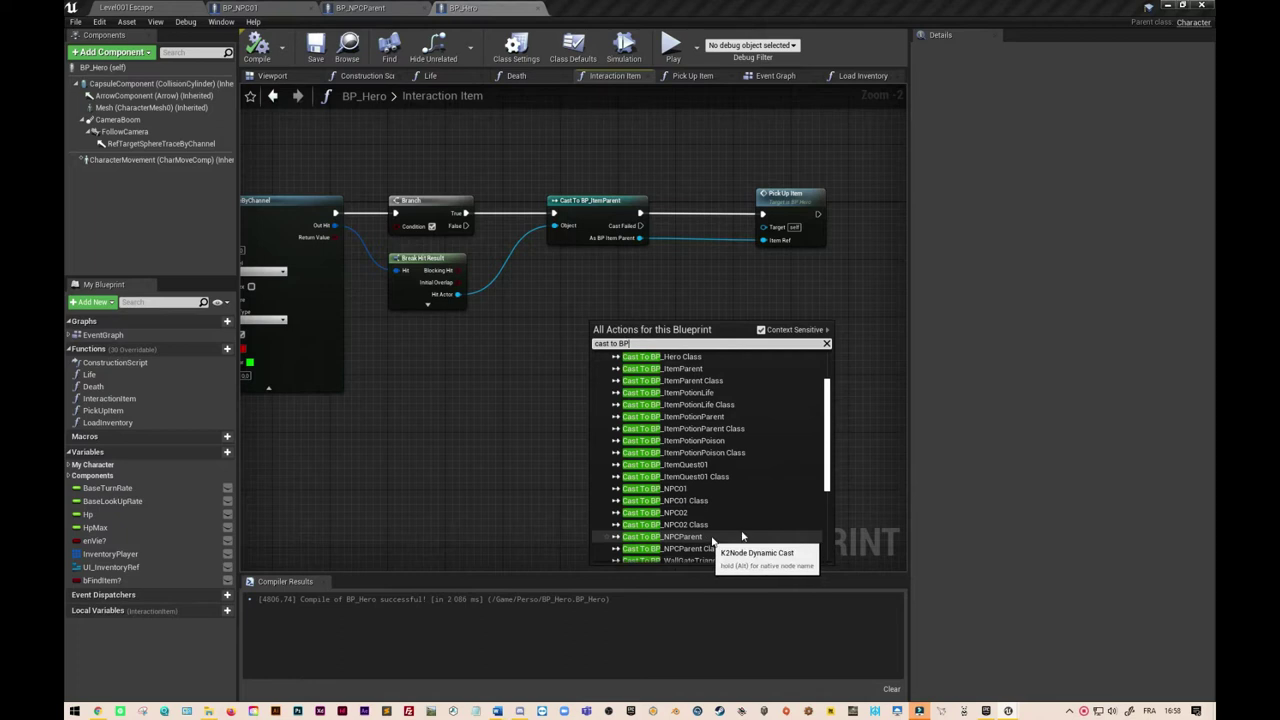
pyautogui.click(695, 539)
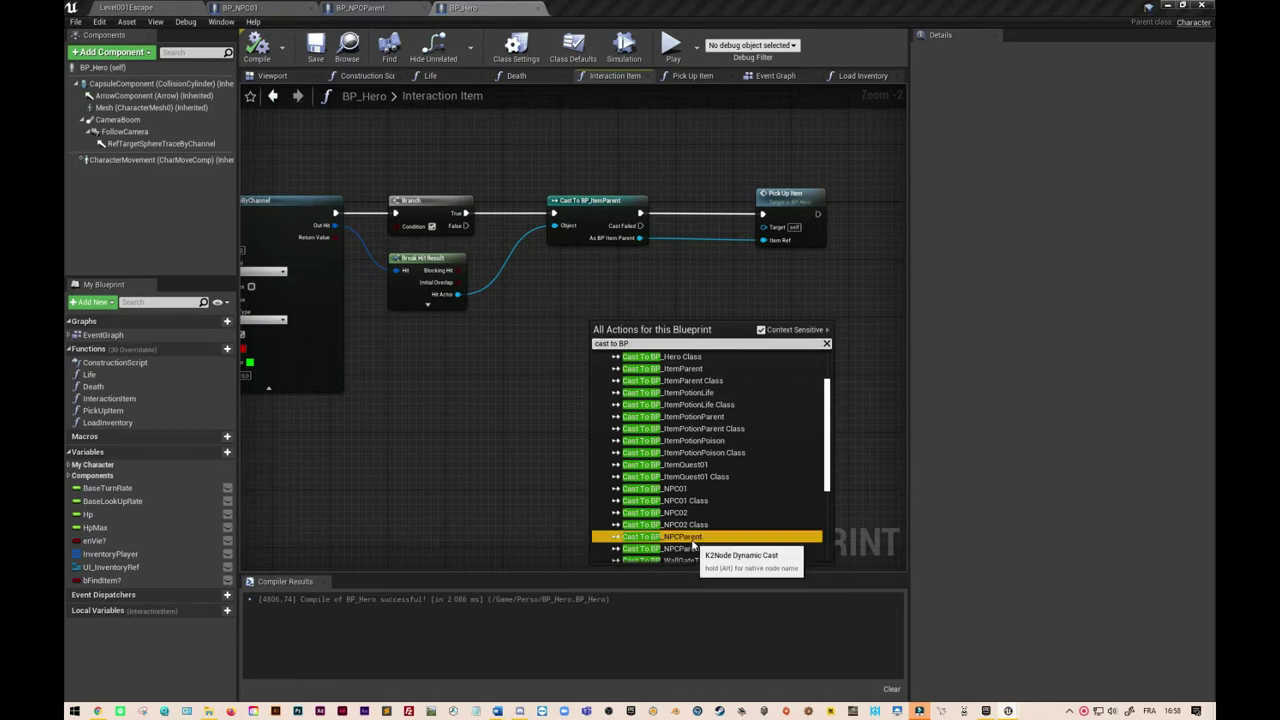
# Wire Hit Actor into the NPC cast's Object and the item cast's Cast Failed into it.
pyautogui.moveTo(457, 294)
pyautogui.mouseDown()
pyautogui.moveTo(607, 362)
pyautogui.moveTo(598, 348)
pyautogui.moveTo(752, 310)
pyautogui.moveTo(752, 281)
pyautogui.mouseUp()
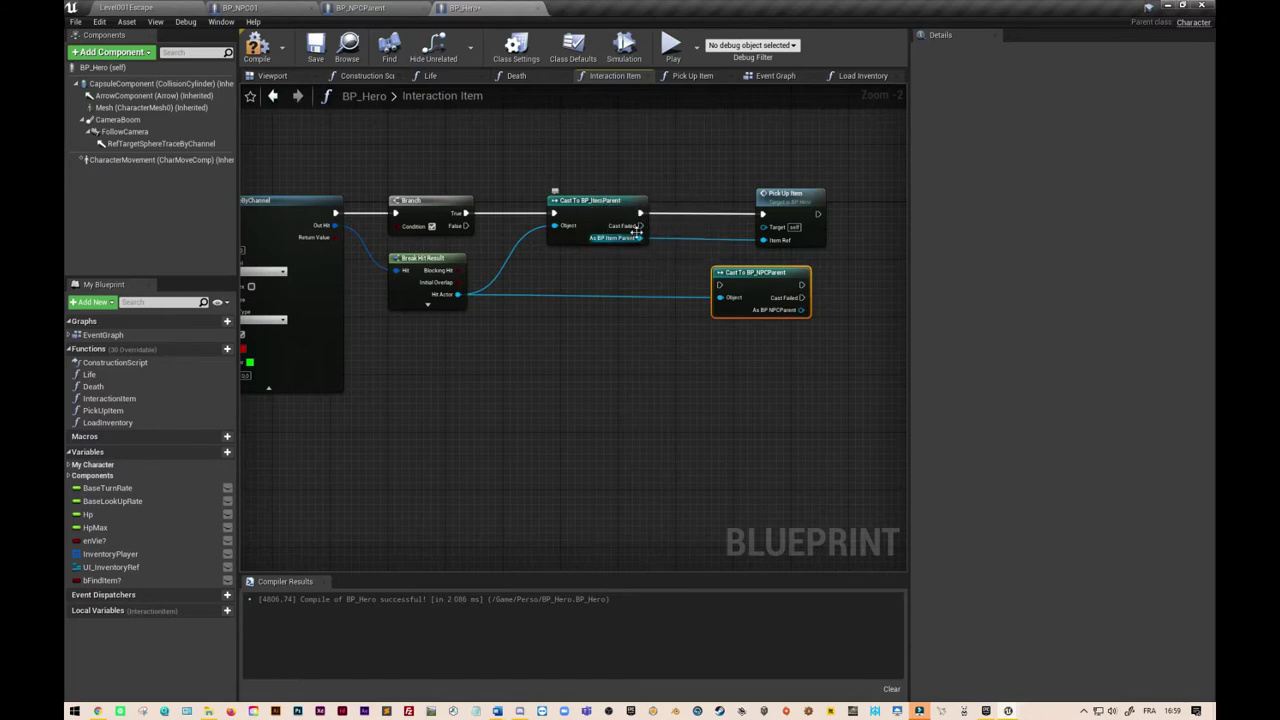
pyautogui.moveTo(640, 225); pyautogui.dragTo(716, 285)
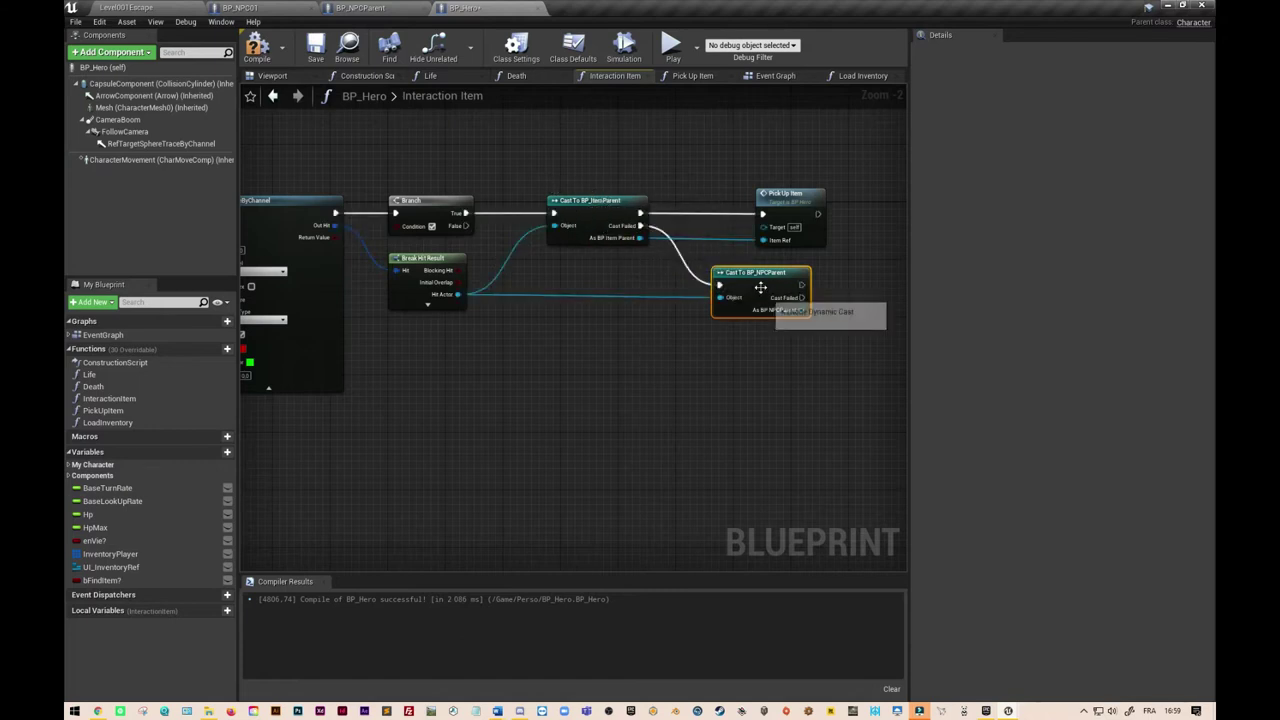
pyautogui.moveTo(790, 357)
pyautogui.mouseDown(button='right')
pyautogui.moveTo(645, 368)
pyautogui.moveTo(604, 341)
pyautogui.mouseUp(button='right')
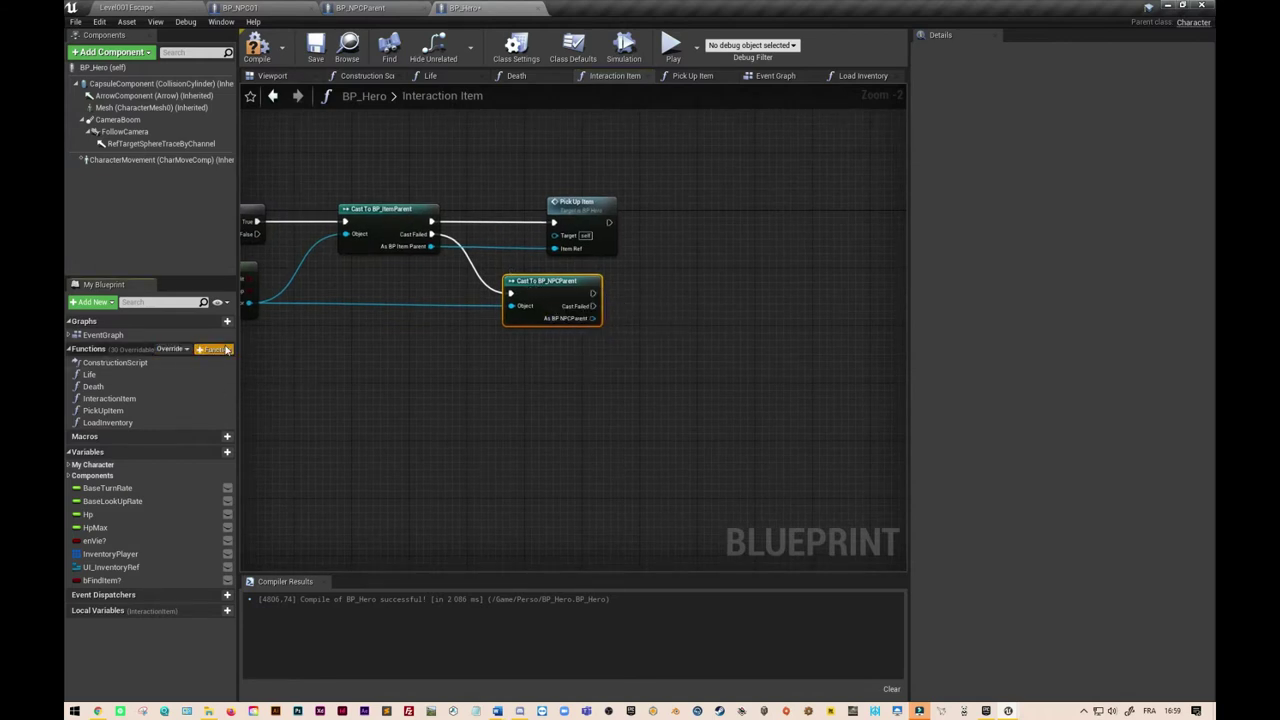
# Create a new blueprint function named NPCInteraction.
pyautogui.click(213, 349)
pyautogui.write('NPCInteraction')
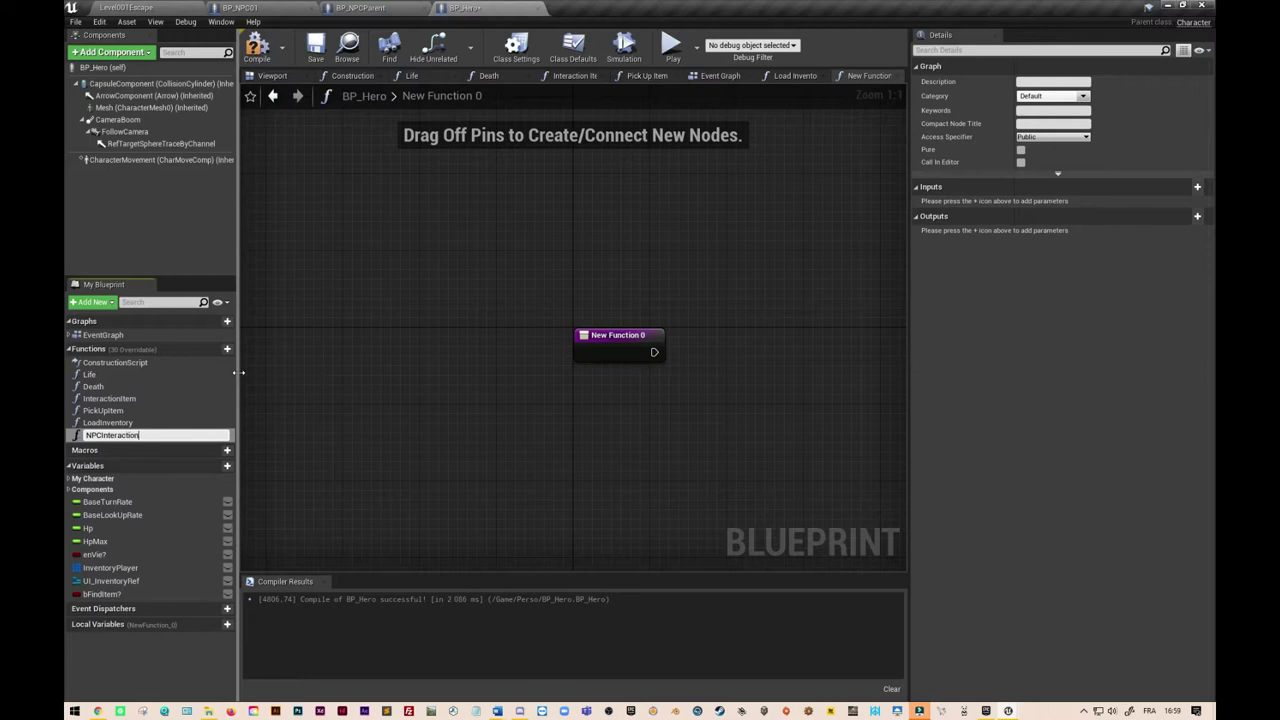
pyautogui.click(364, 429)
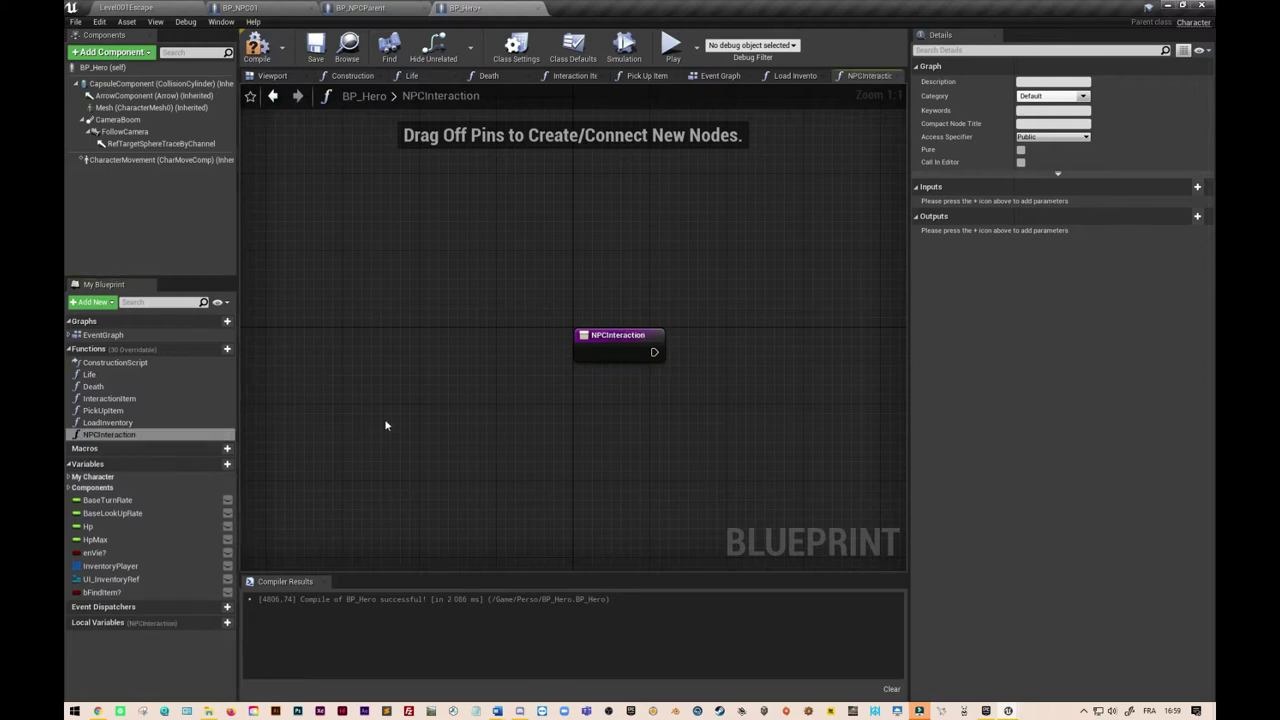
# Give NPCInteraction an NPCParentRef input of BP NPCParent object reference type and save.
pyautogui.click(610, 350)
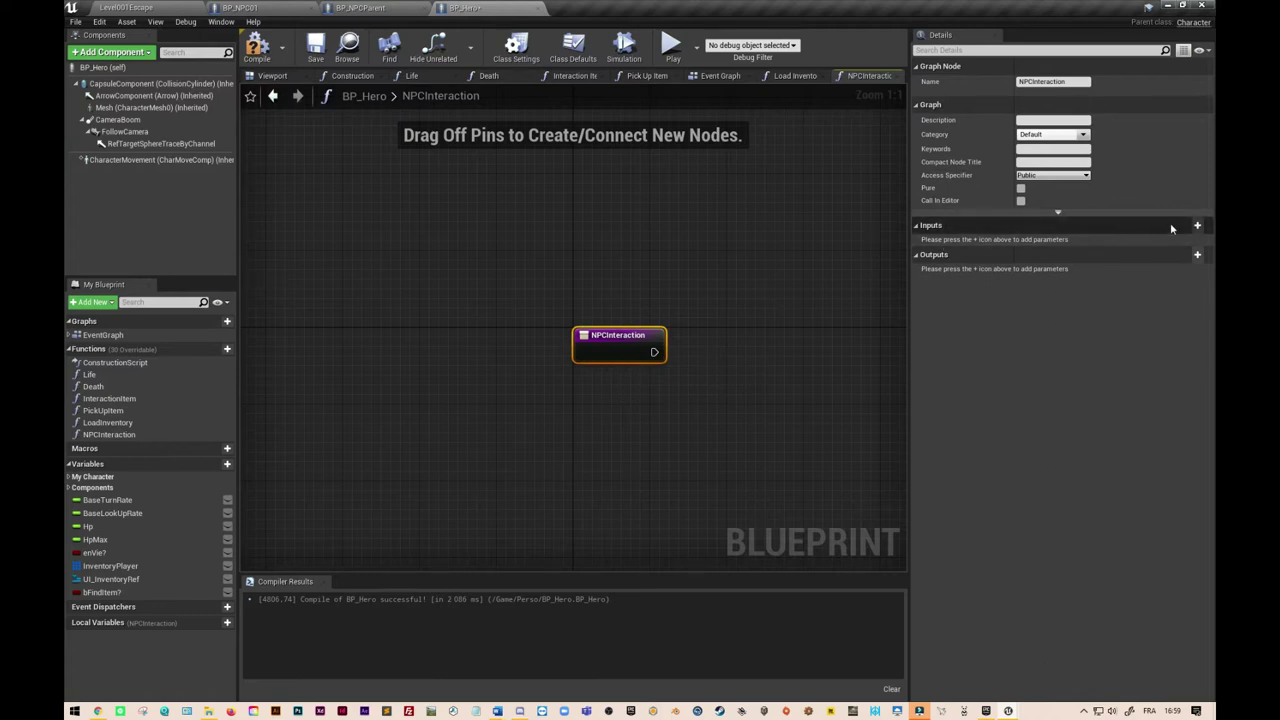
pyautogui.click(1197, 225)
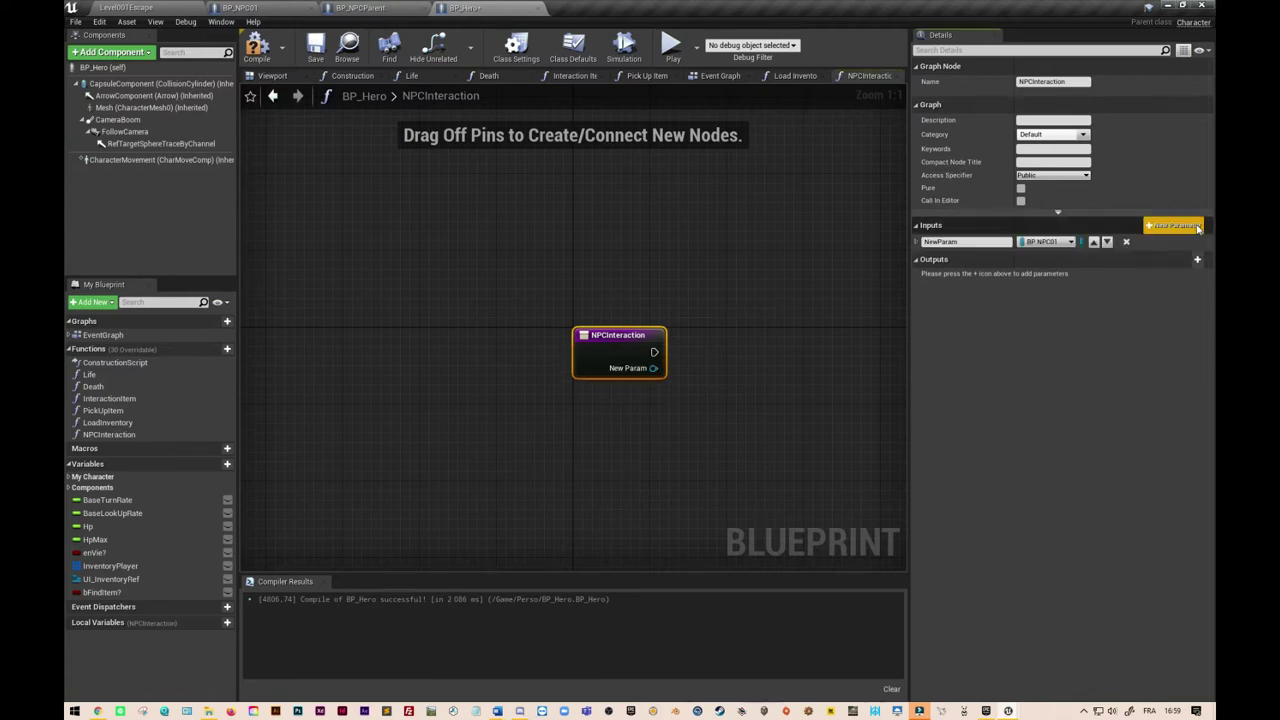
pyautogui.doubleClick(962, 241)
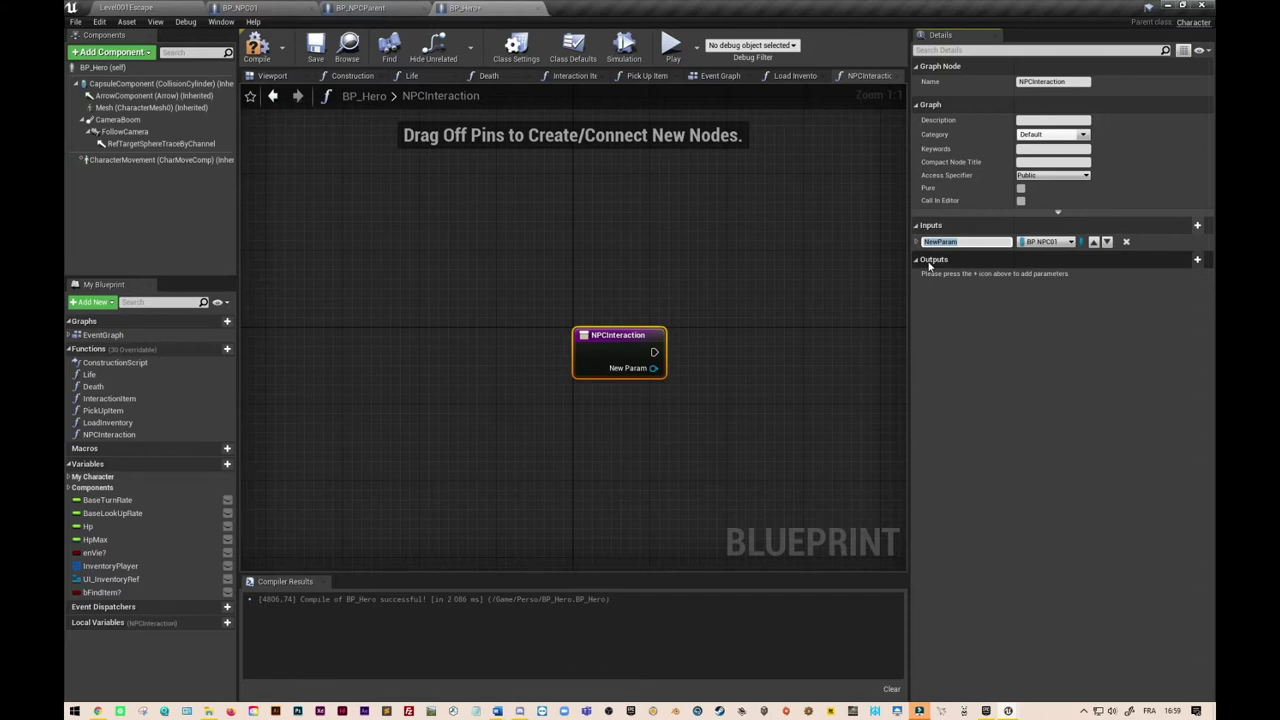
pyautogui.write('NPC')
pyautogui.click(1072, 242)
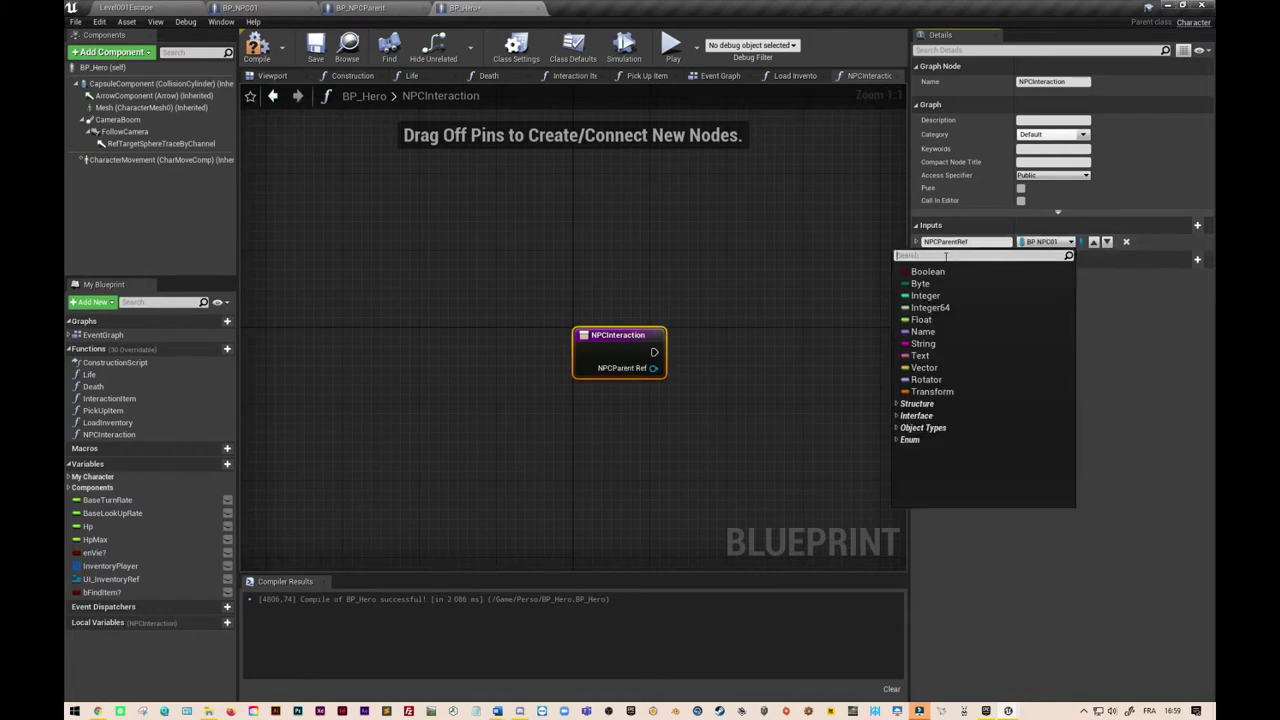
pyautogui.write('BP_NPC')
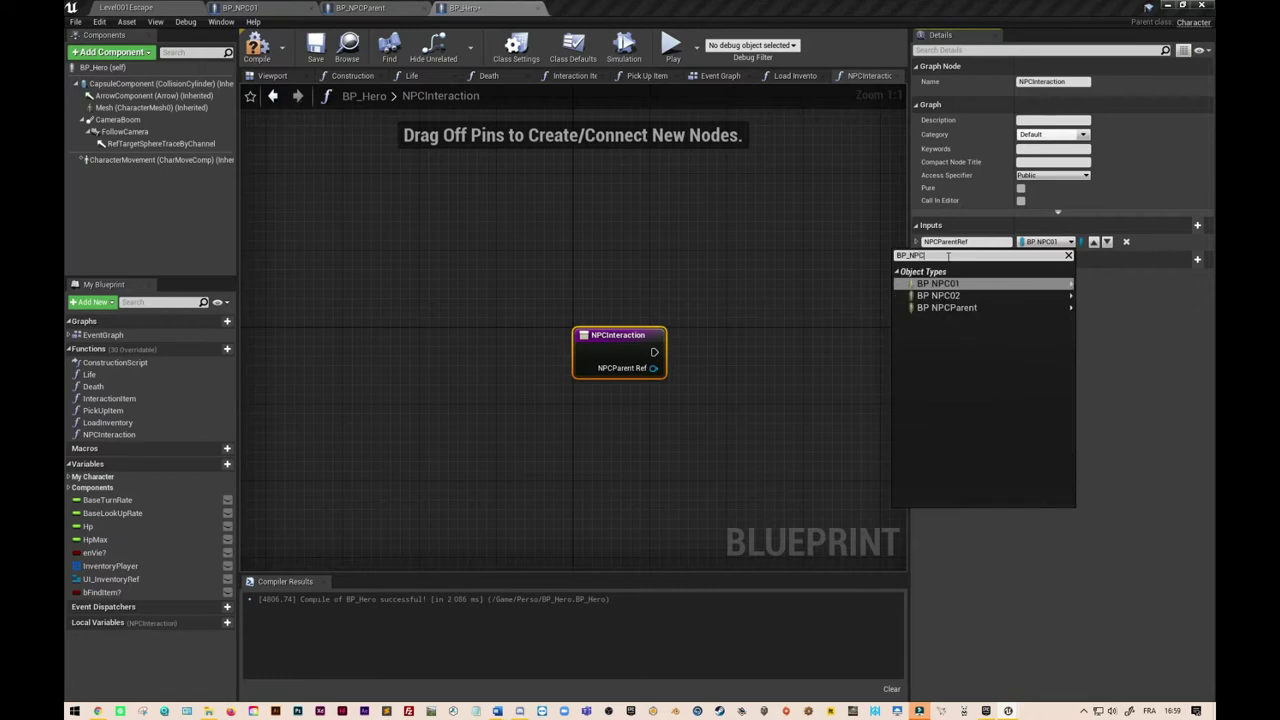
pyautogui.moveTo(995, 308)
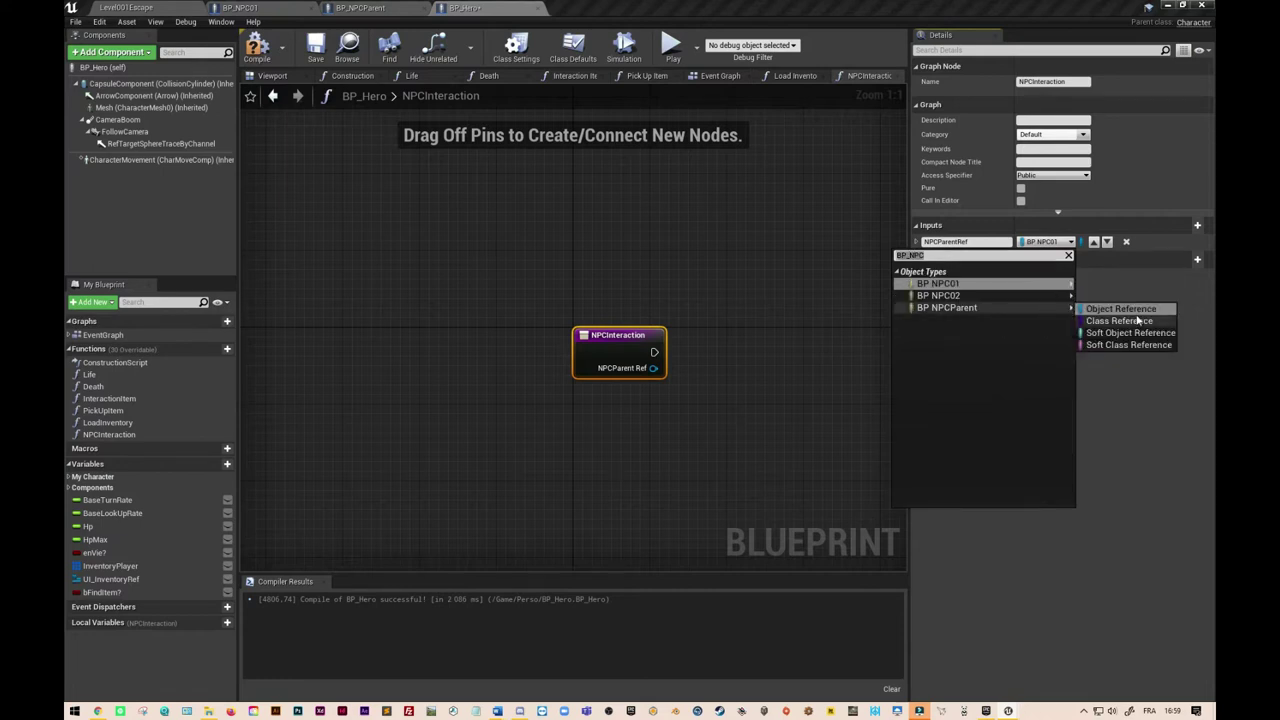
pyautogui.click(1141, 310)
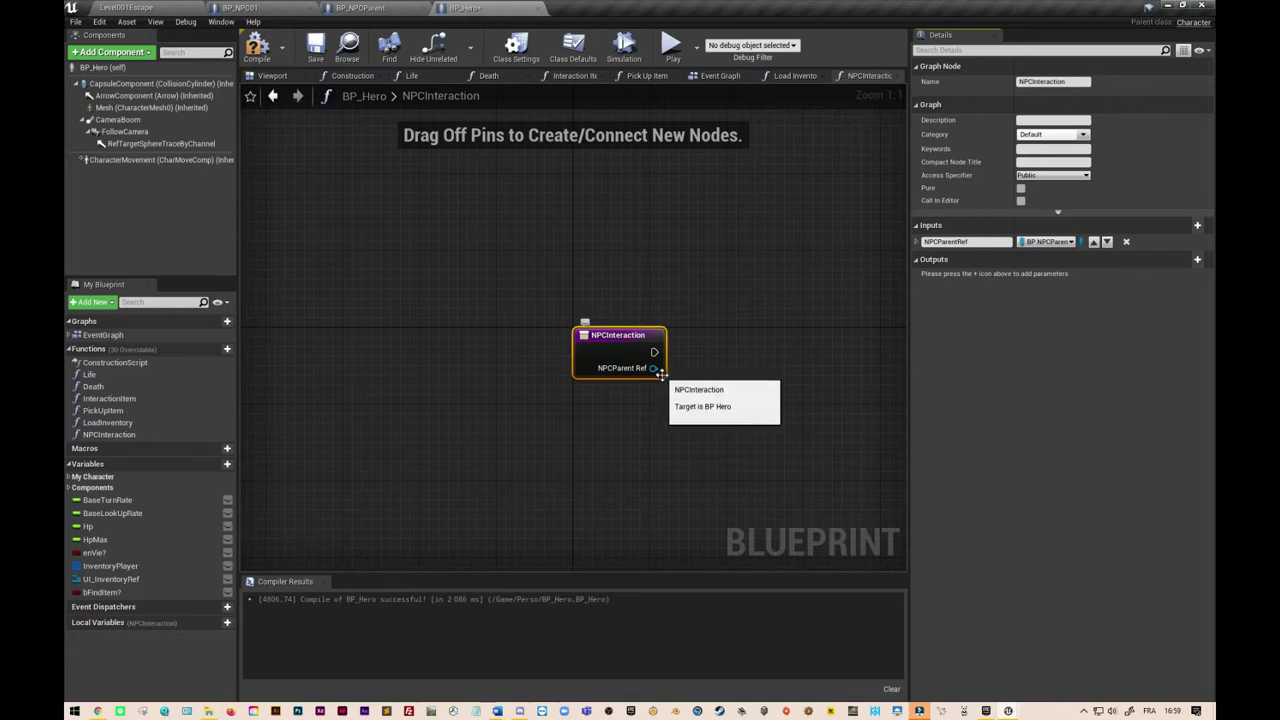
pyautogui.click(316, 48)
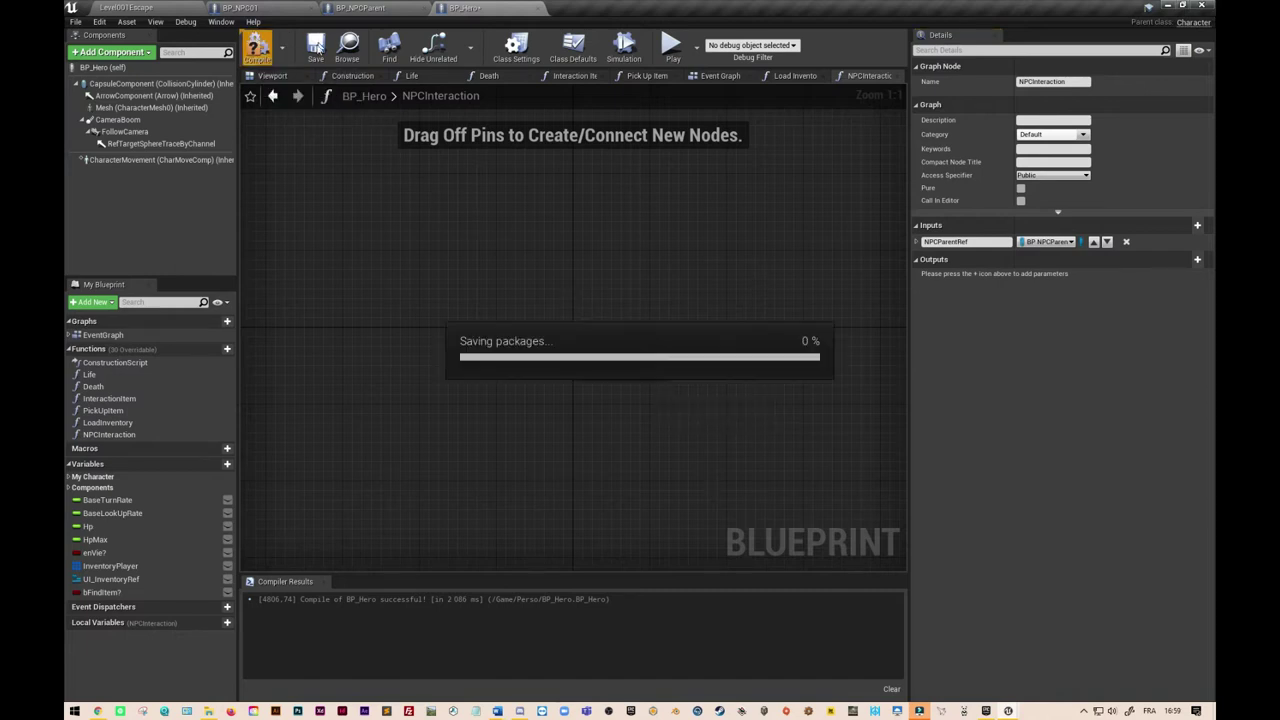
# Save BP_Hero and place an NPCInteraction call in the Interaction Item graph.
pyautogui.click(316, 48)
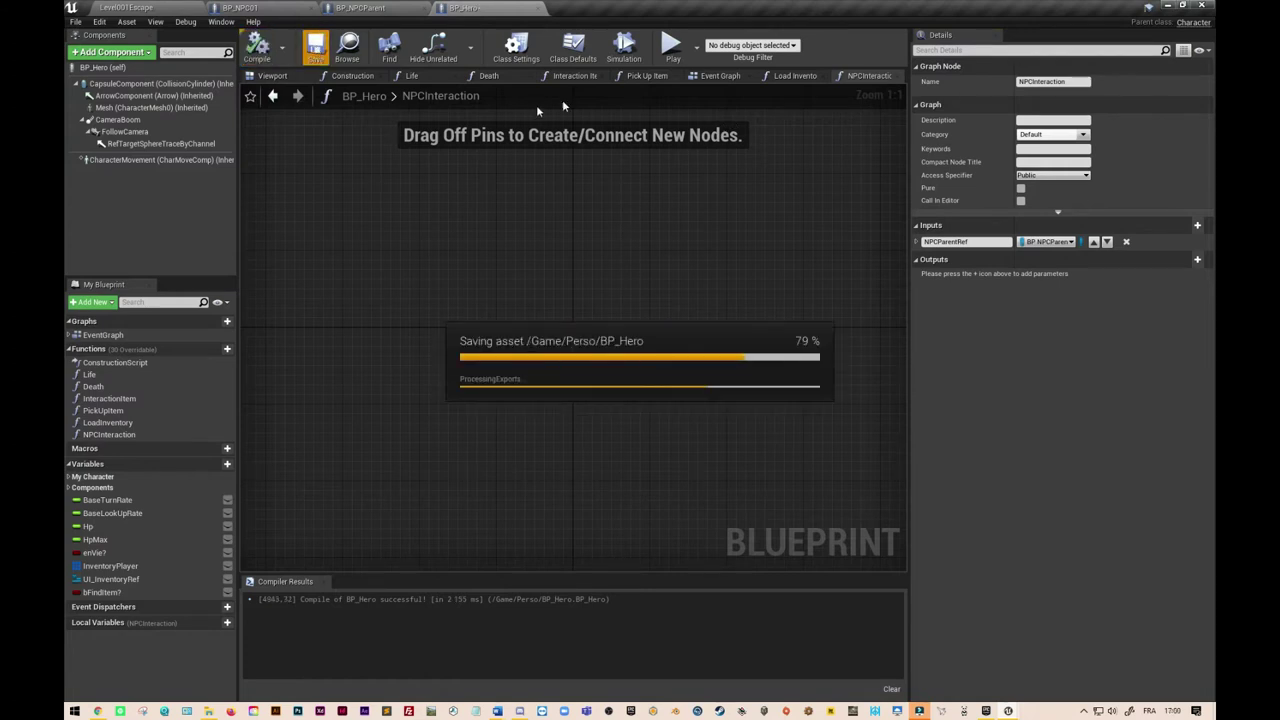
pyautogui.click(576, 76)
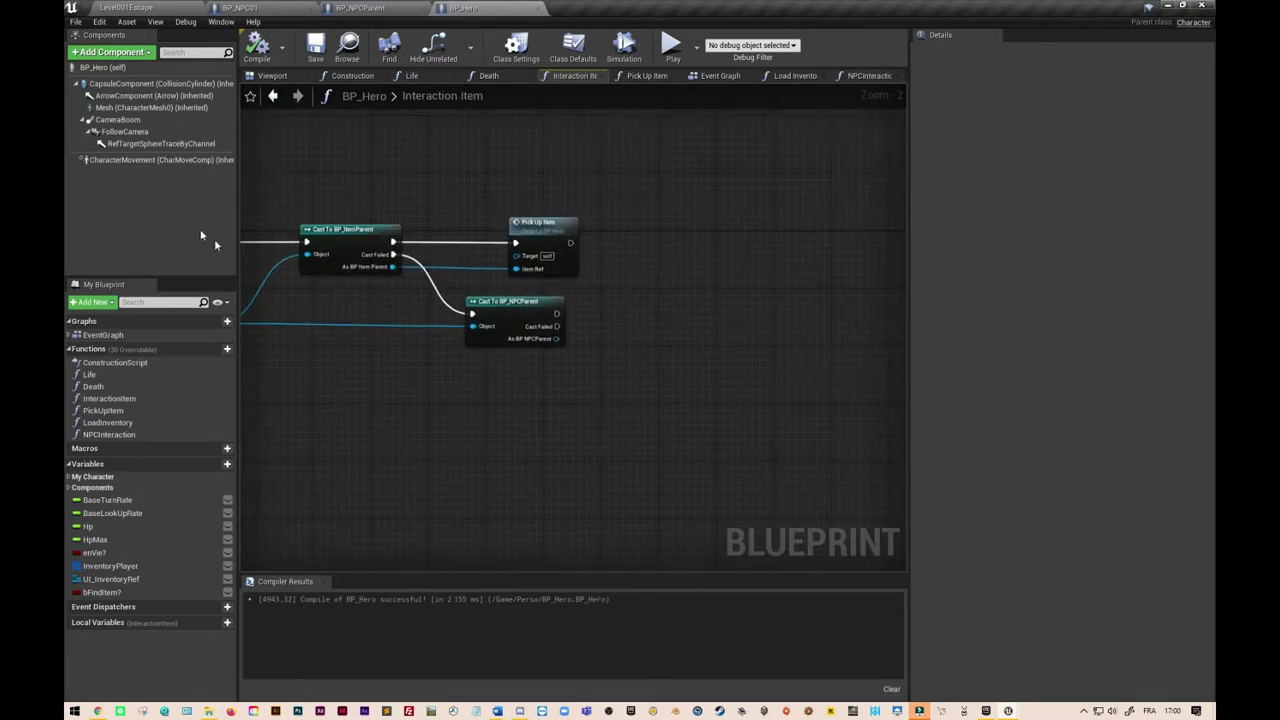
pyautogui.moveTo(109, 434); pyautogui.dragTo(652, 322)
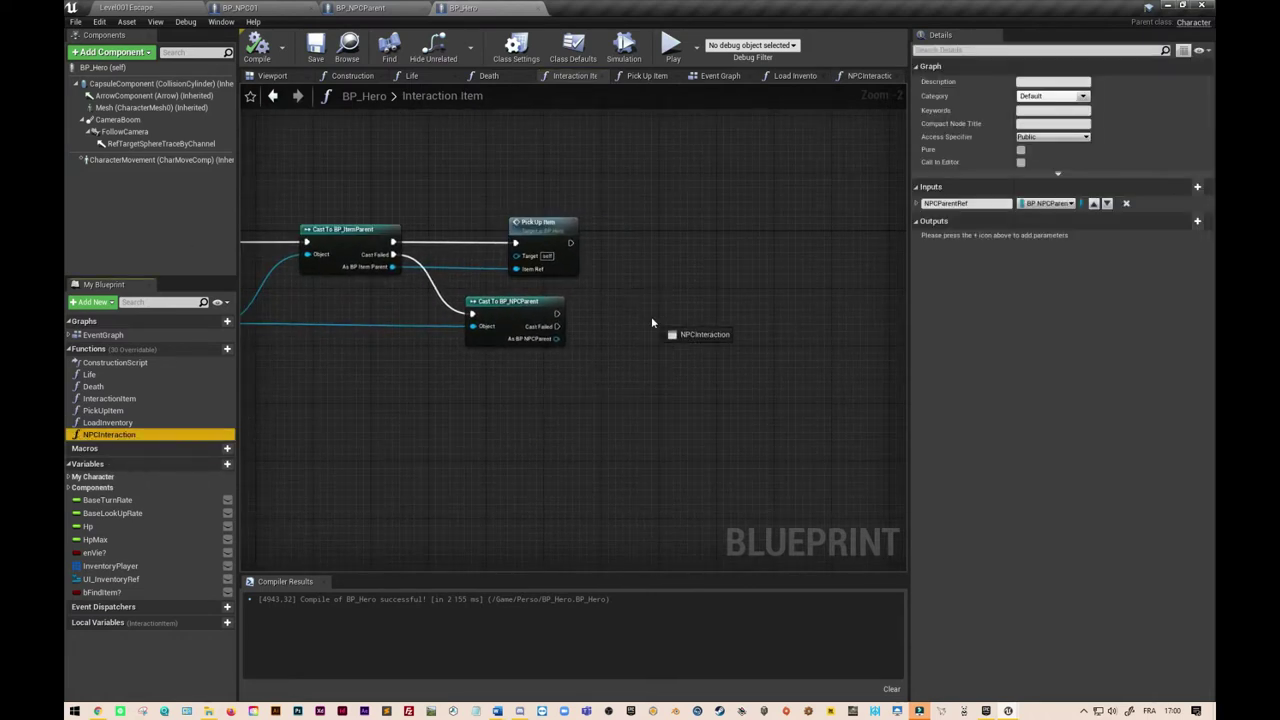
pyautogui.moveTo(668, 377); pyautogui.dragTo(646, 355)
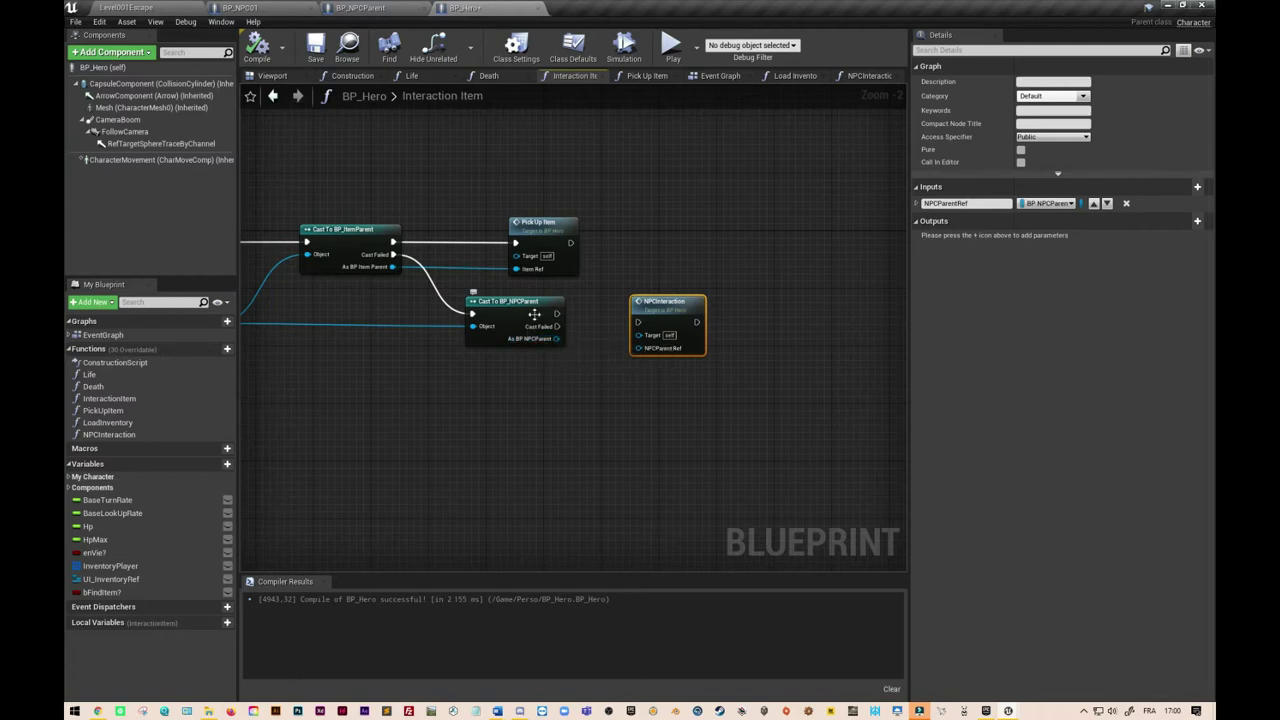
# Wire the NPCParent cast's exec and result into NPCInteraction, then open its graph.
pyautogui.moveTo(557, 338); pyautogui.dragTo(633, 350)
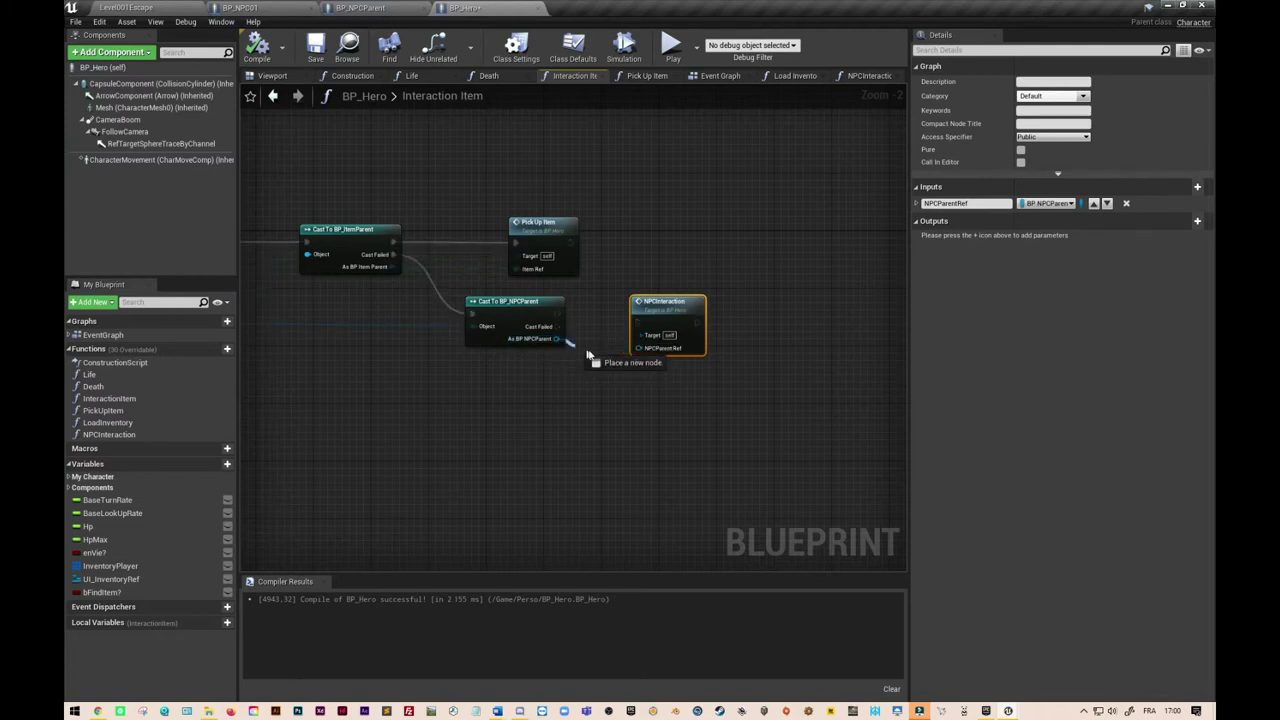
pyautogui.moveTo(557, 314)
pyautogui.mouseDown()
pyautogui.moveTo(636, 322)
pyautogui.moveTo(626, 290)
pyautogui.mouseUp()
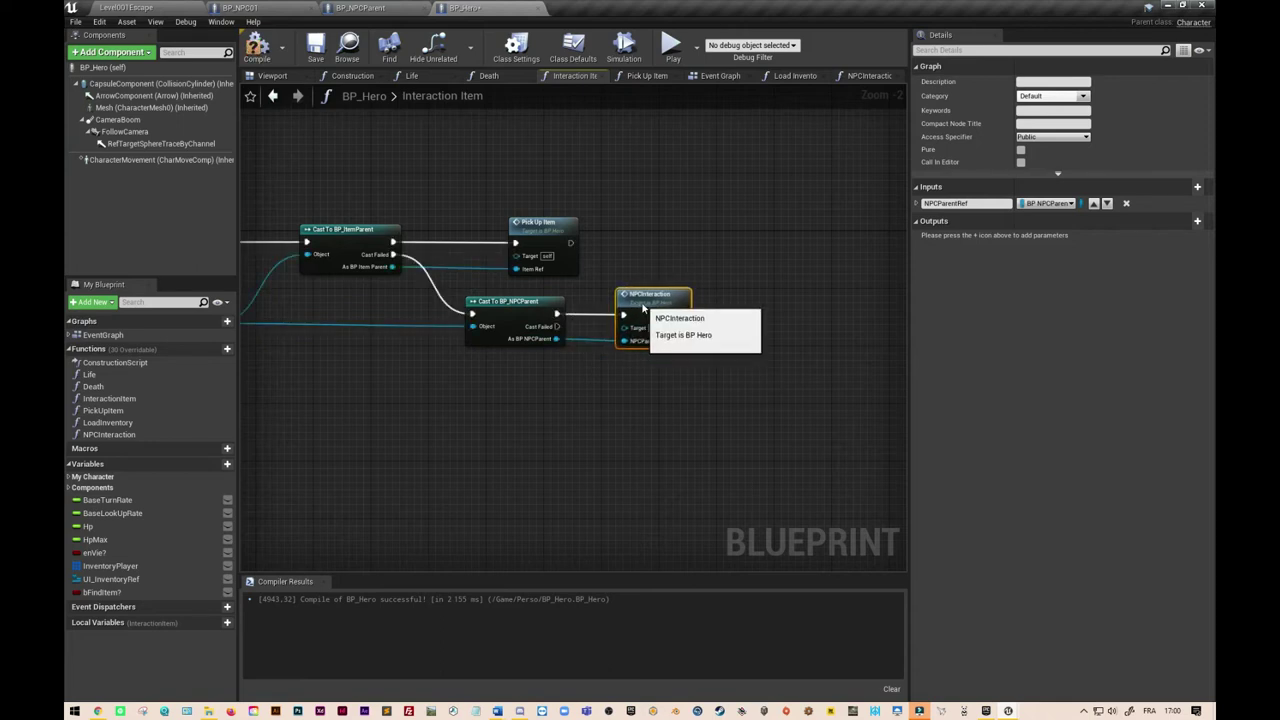
pyautogui.doubleClick(626, 292)
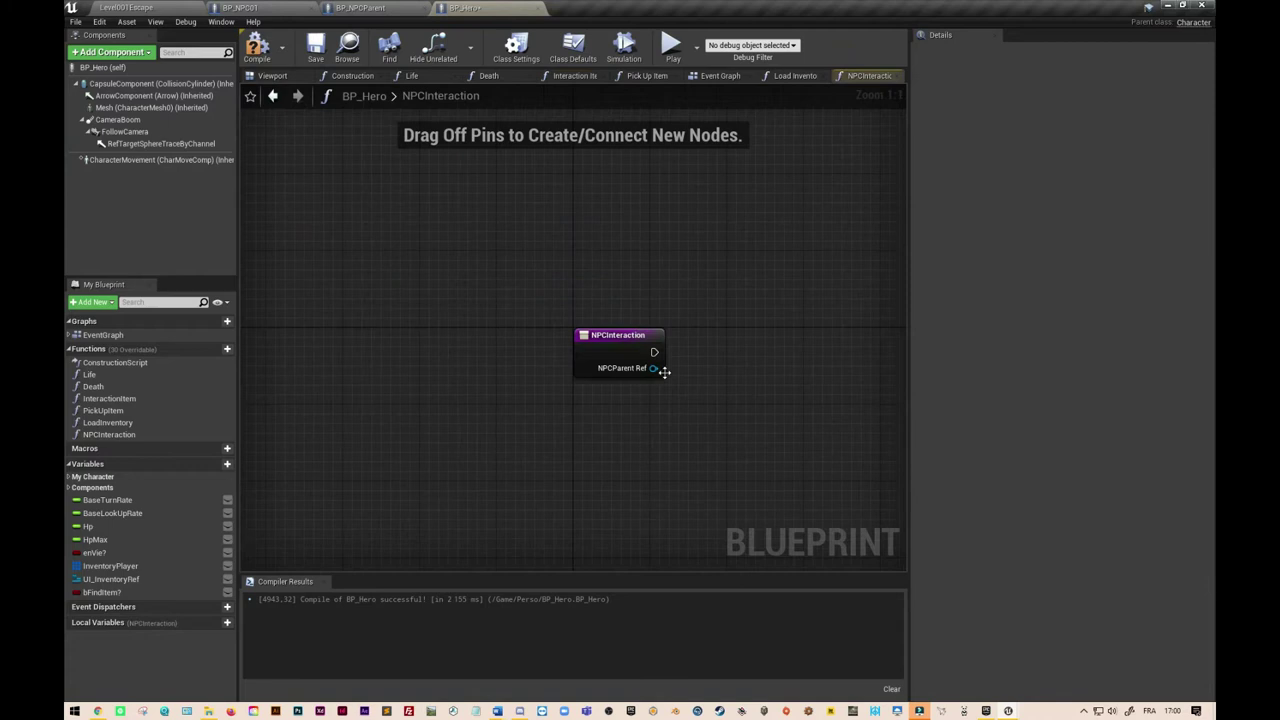
# Add a Cast To BP_NPC01 after the NPCInteraction entry, fed by NPCParent Ref.
pyautogui.moveTo(622, 340); pyautogui.dragTo(342, 350)
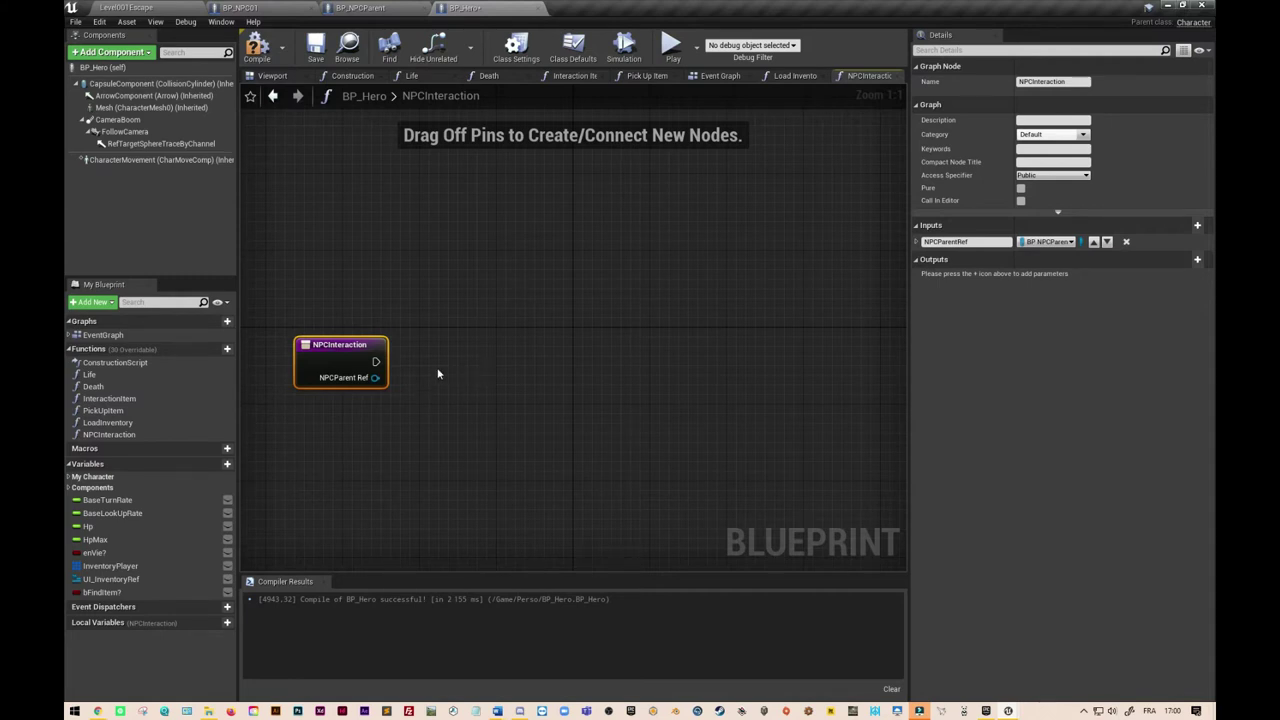
pyautogui.moveTo(375, 361); pyautogui.dragTo(446, 363)
pyautogui.write('castto')
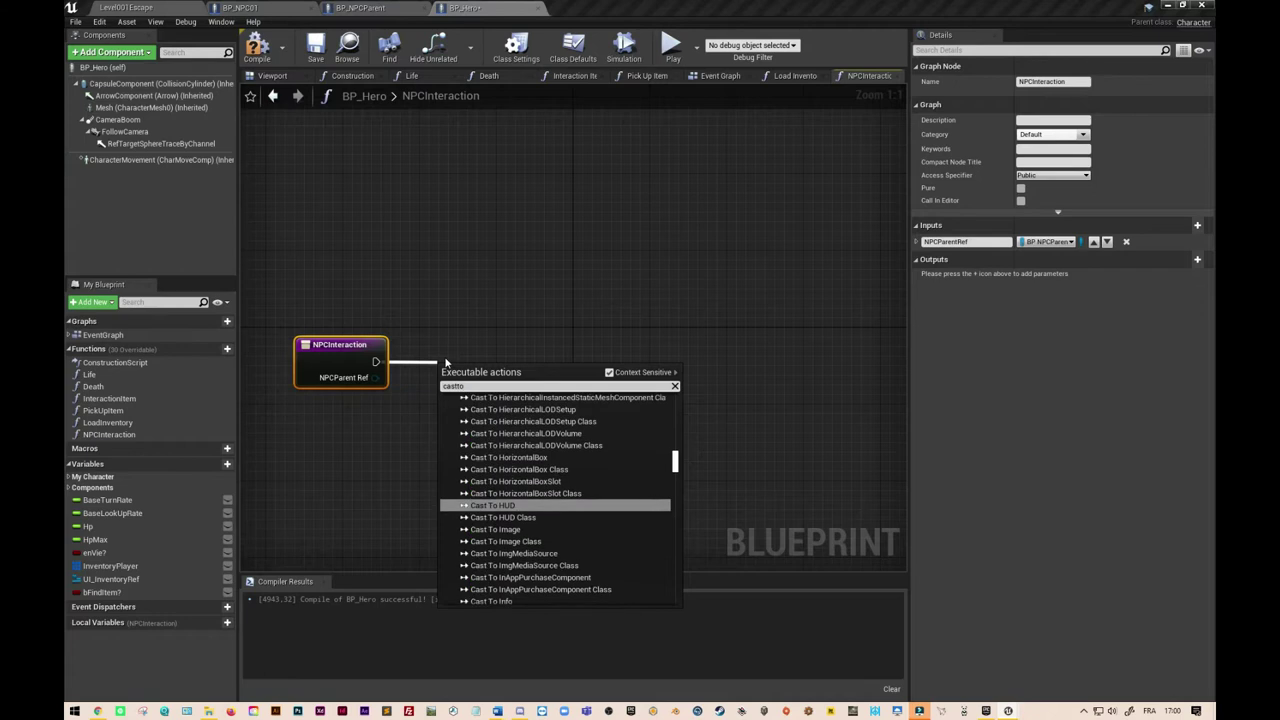
pyautogui.write(' bp N')
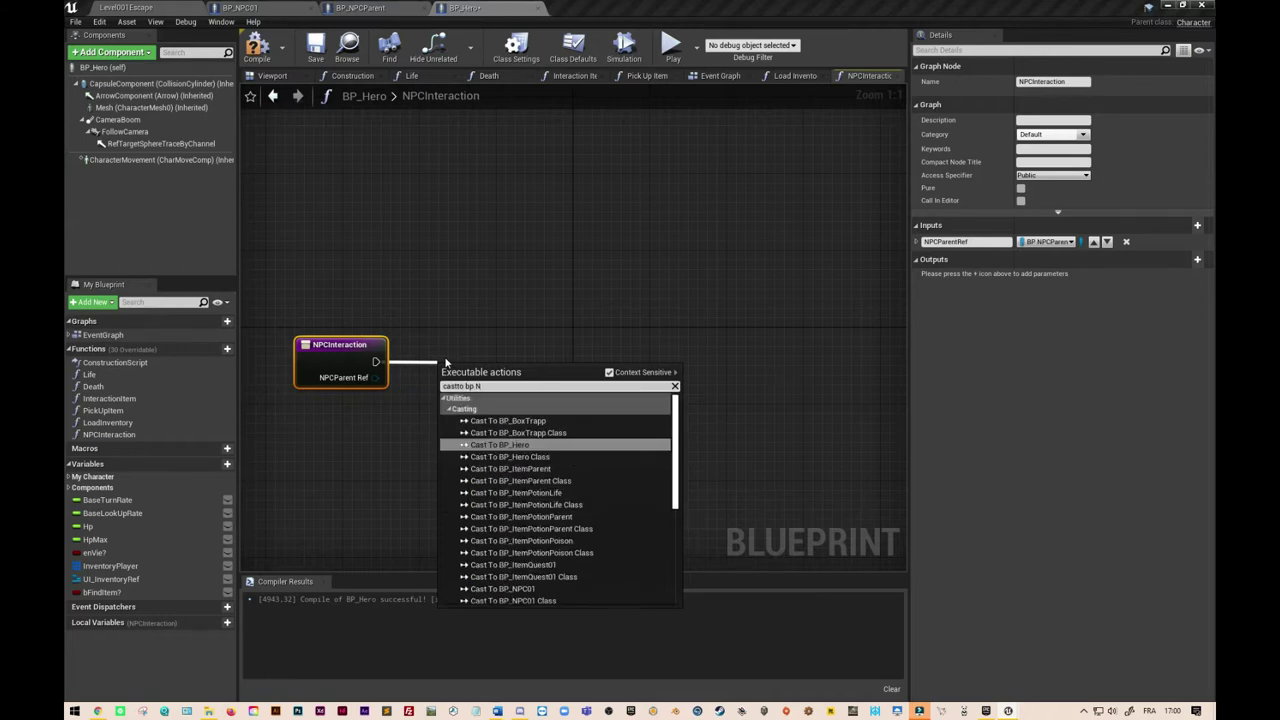
pyautogui.write('PC')
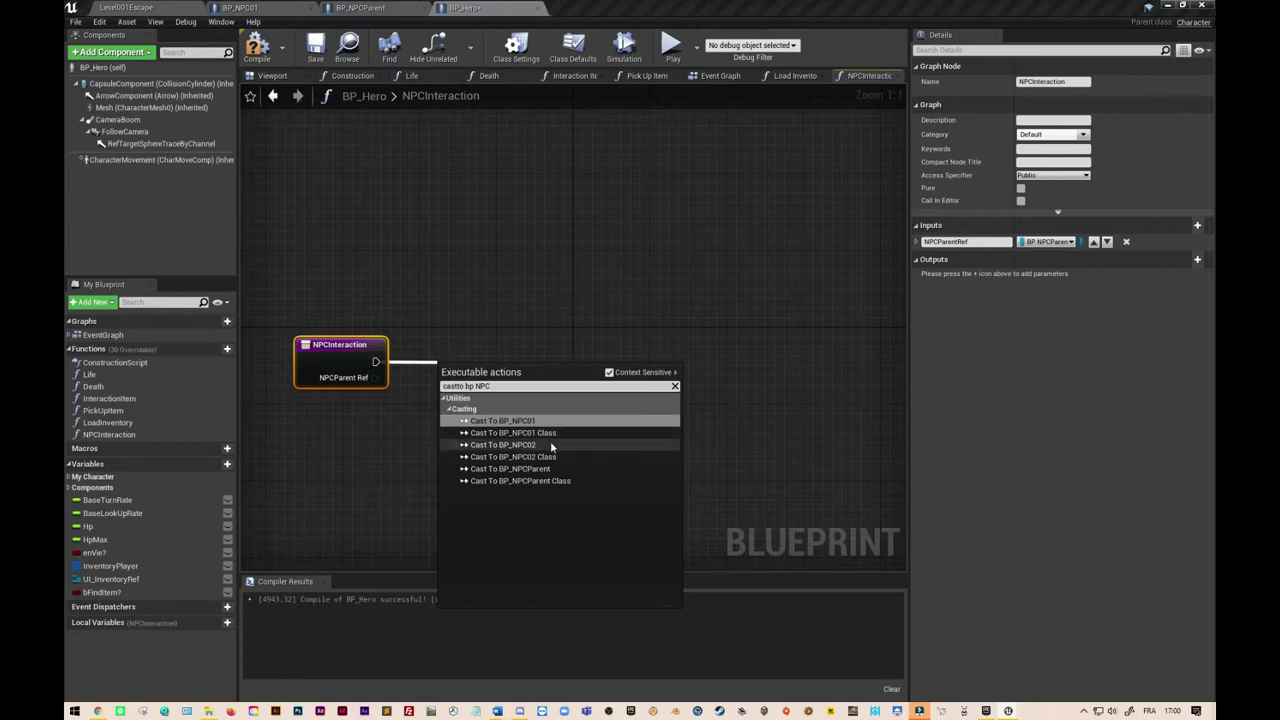
pyautogui.click(537, 421)
pyautogui.moveTo(537, 398); pyautogui.dragTo(537, 369)
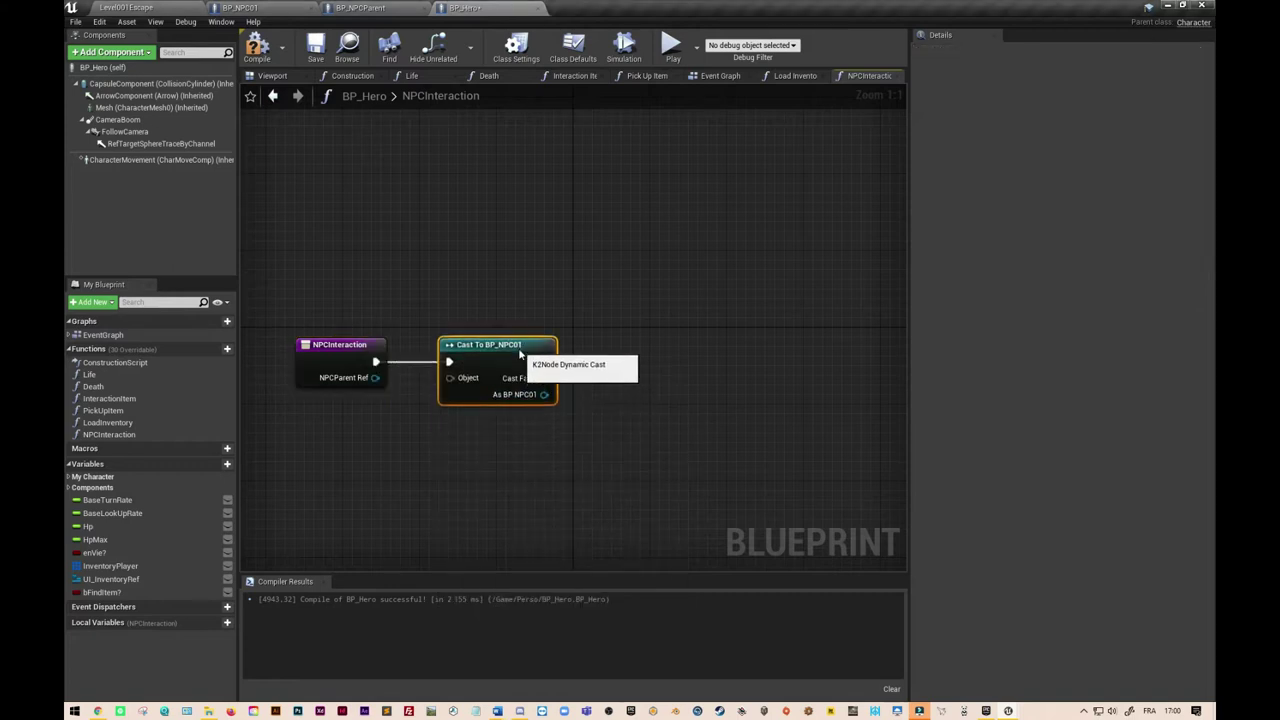
pyautogui.moveTo(375, 377)
pyautogui.mouseDown()
pyautogui.moveTo(449, 378)
pyautogui.moveTo(375, 378)
pyautogui.mouseUp()
pyautogui.moveTo(520, 356); pyautogui.dragTo(491, 356)
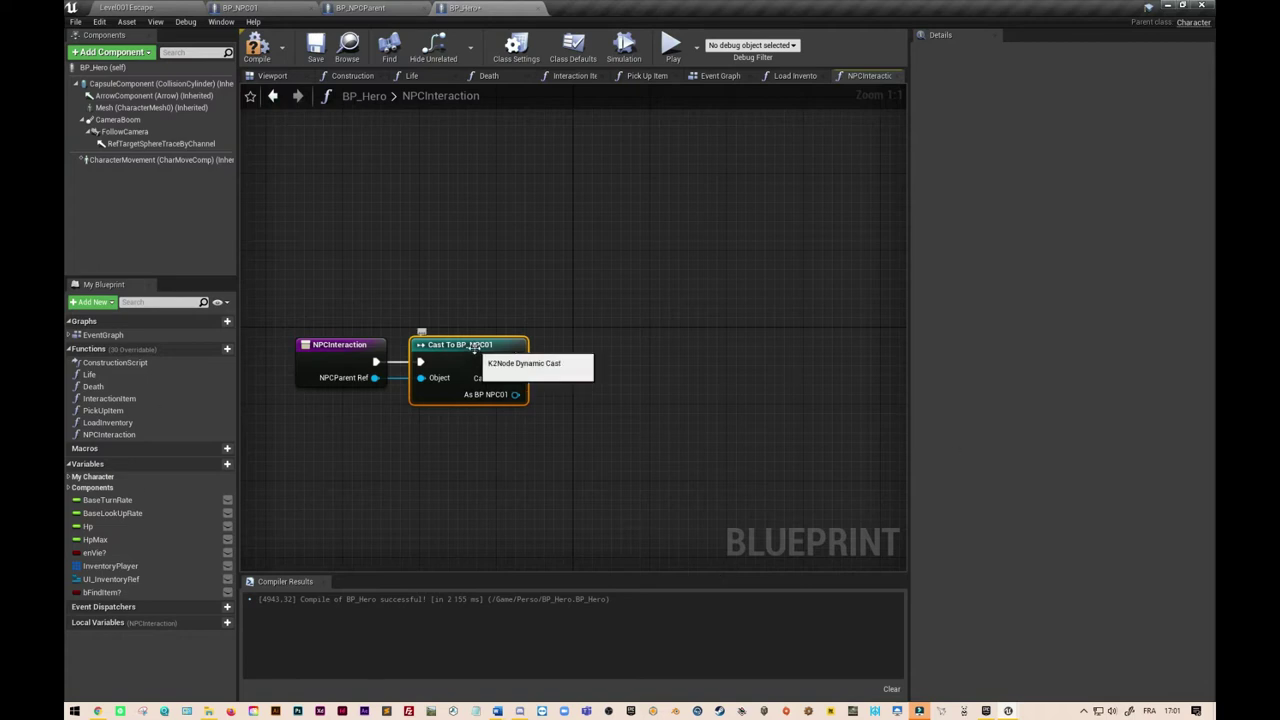
pyautogui.moveTo(497, 344); pyautogui.dragTo(507, 344)
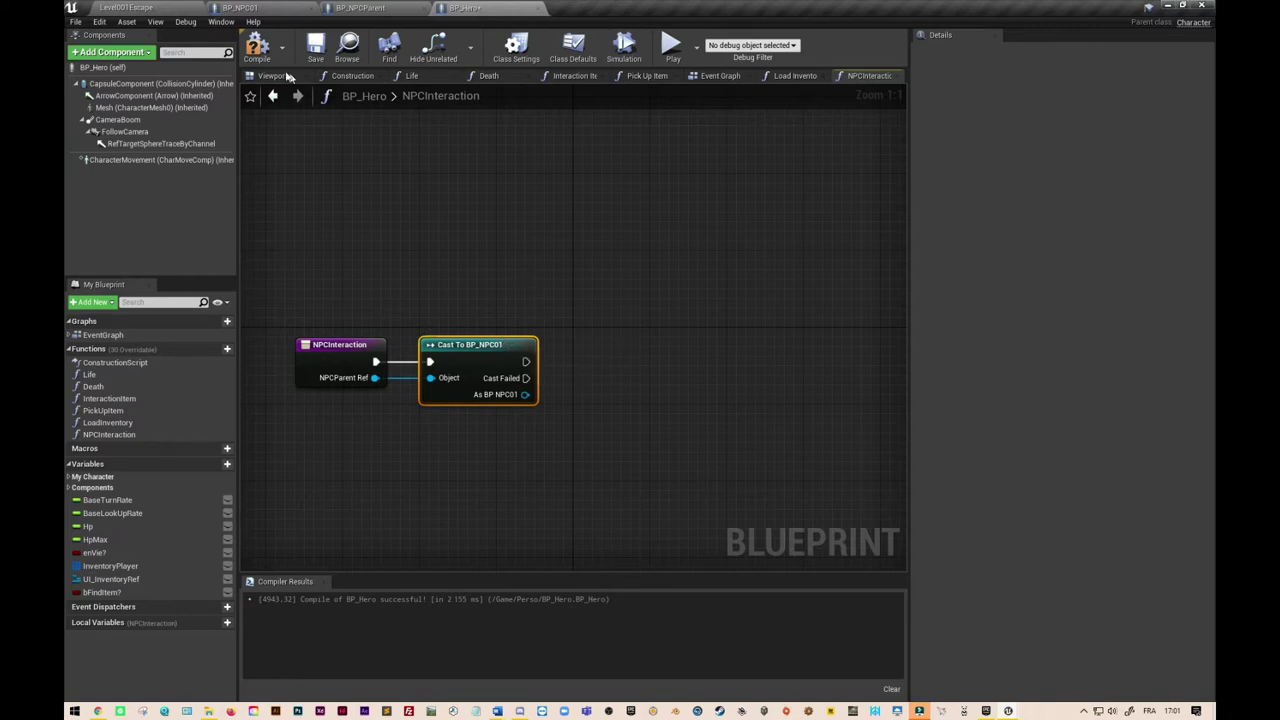
# Compile the blueprint, then open Sources/bckinventoryplayer.jpg in Photoshop and zoom out.
pyautogui.click(260, 50)
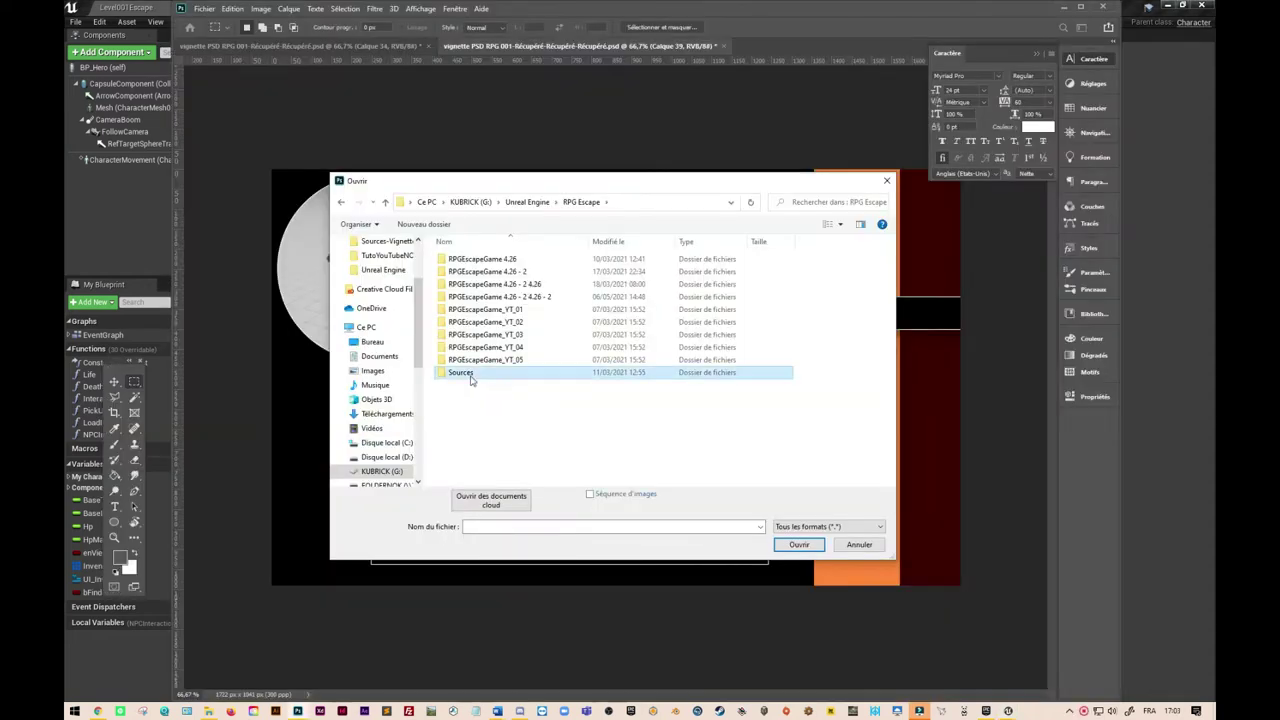
pyautogui.doubleClick(465, 374)
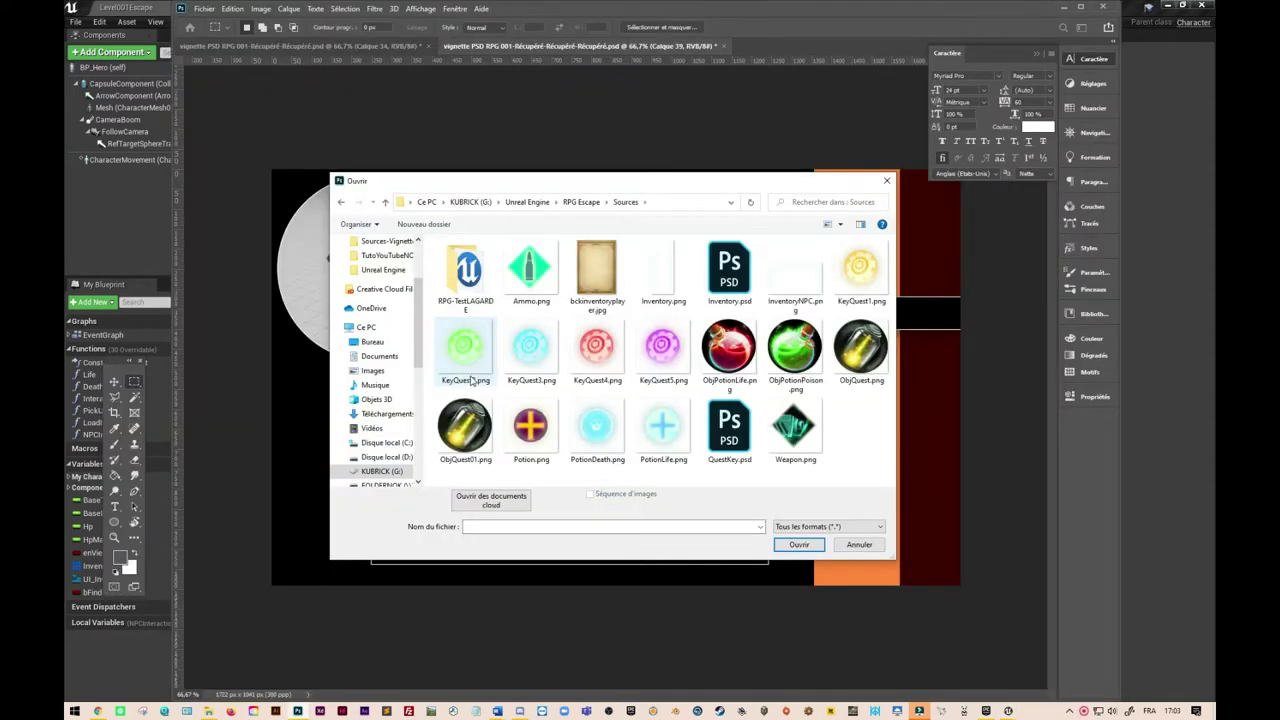
pyautogui.click(598, 288)
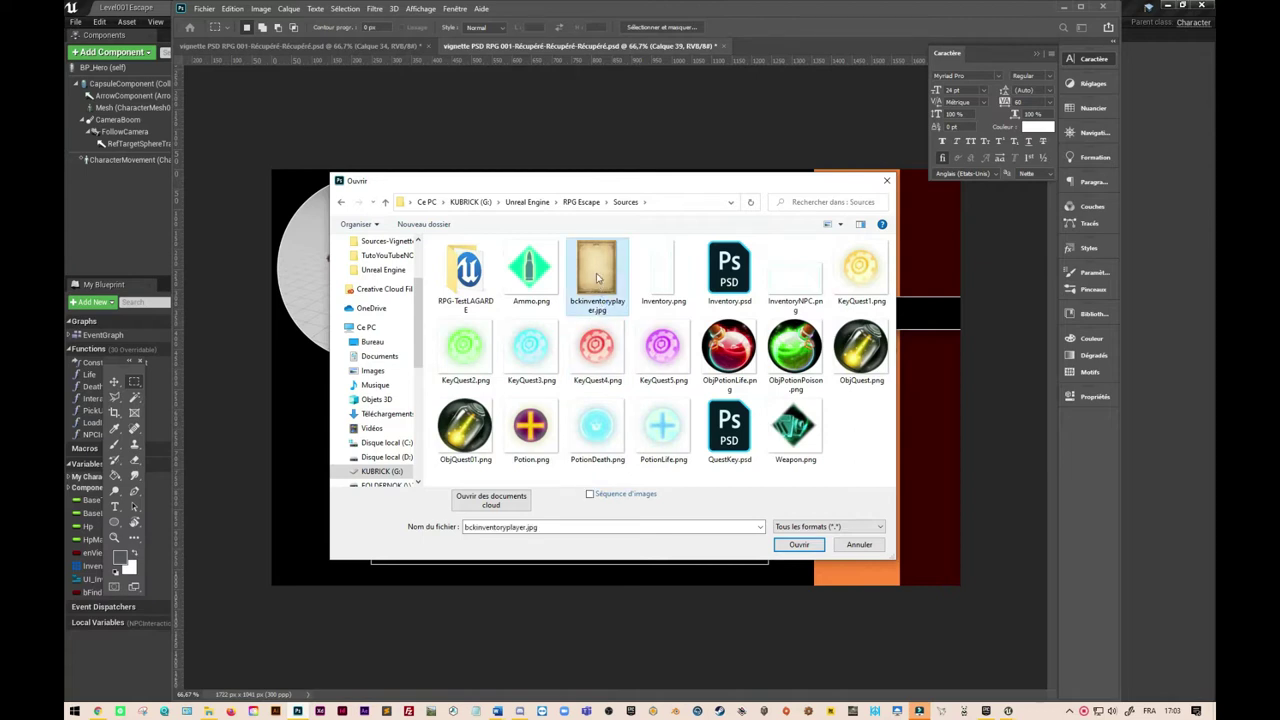
pyautogui.click(808, 544)
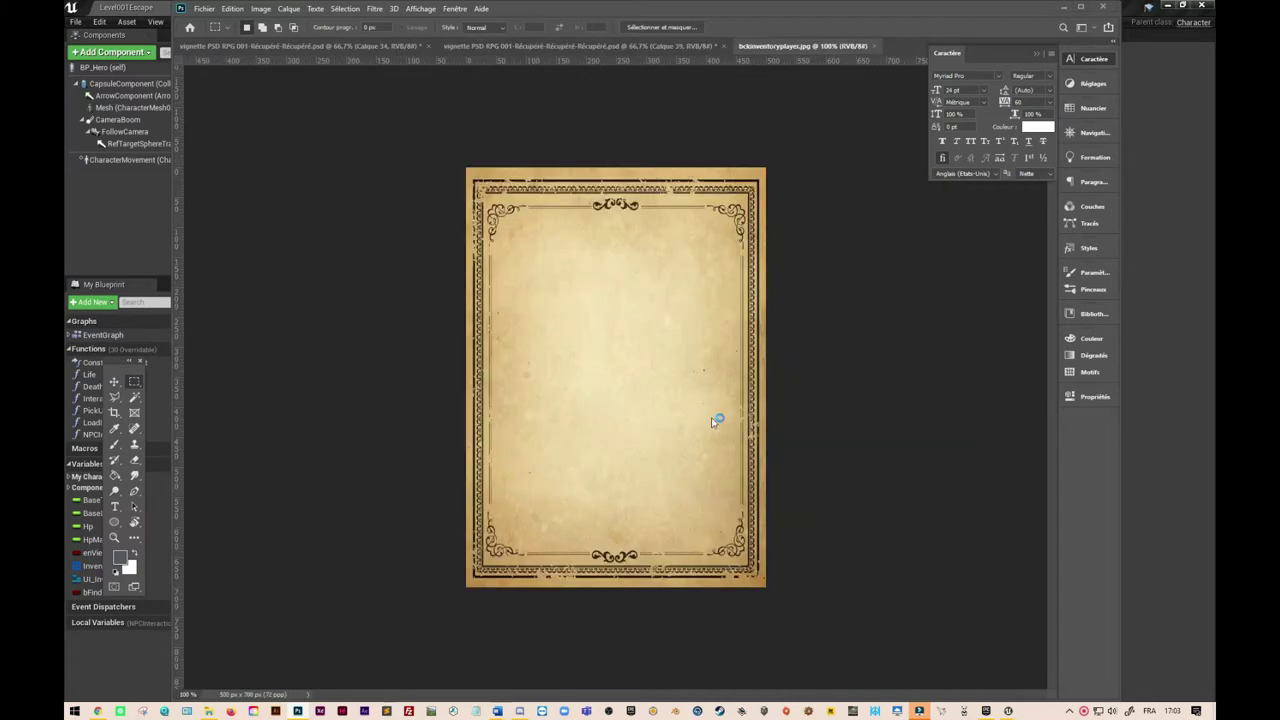
pyautogui.keyDown('alt'); pyautogui.scroll(-2, 749, 396); pyautogui.keyUp('alt')
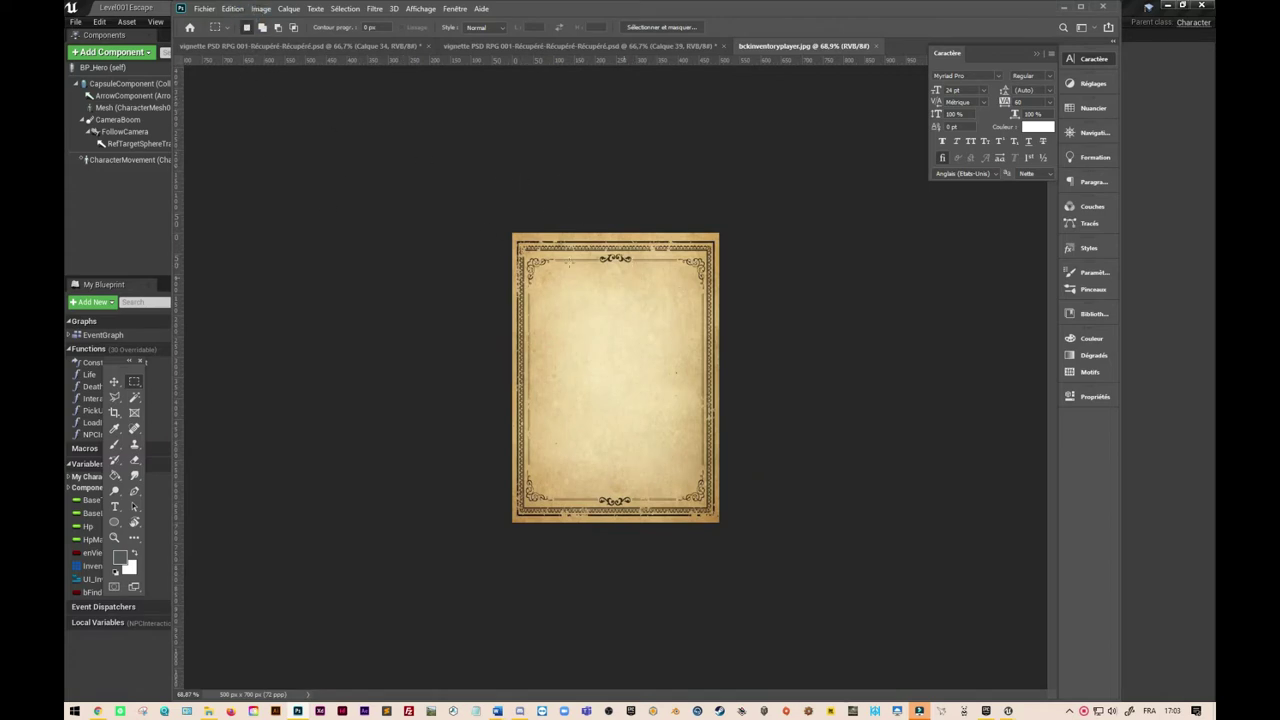
# Anchor the canvas left and double its width to 1000 × 700 px.
pyautogui.click(261, 8)
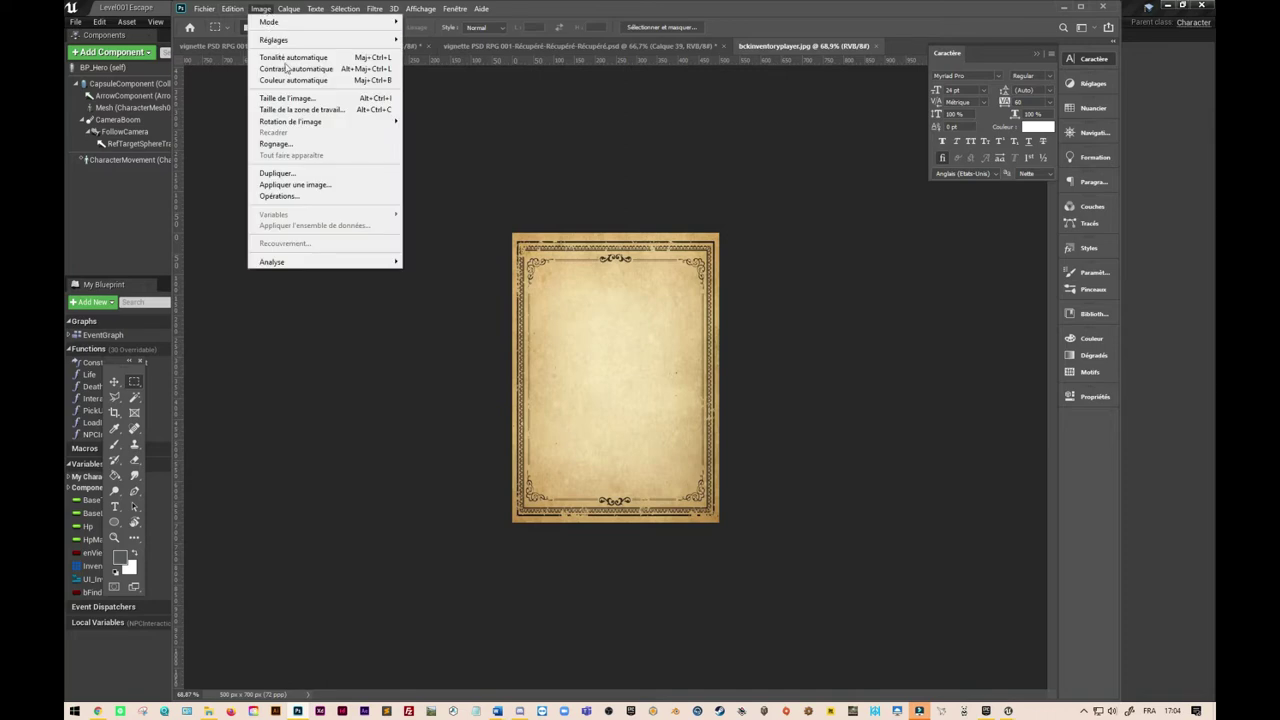
pyautogui.click(299, 110)
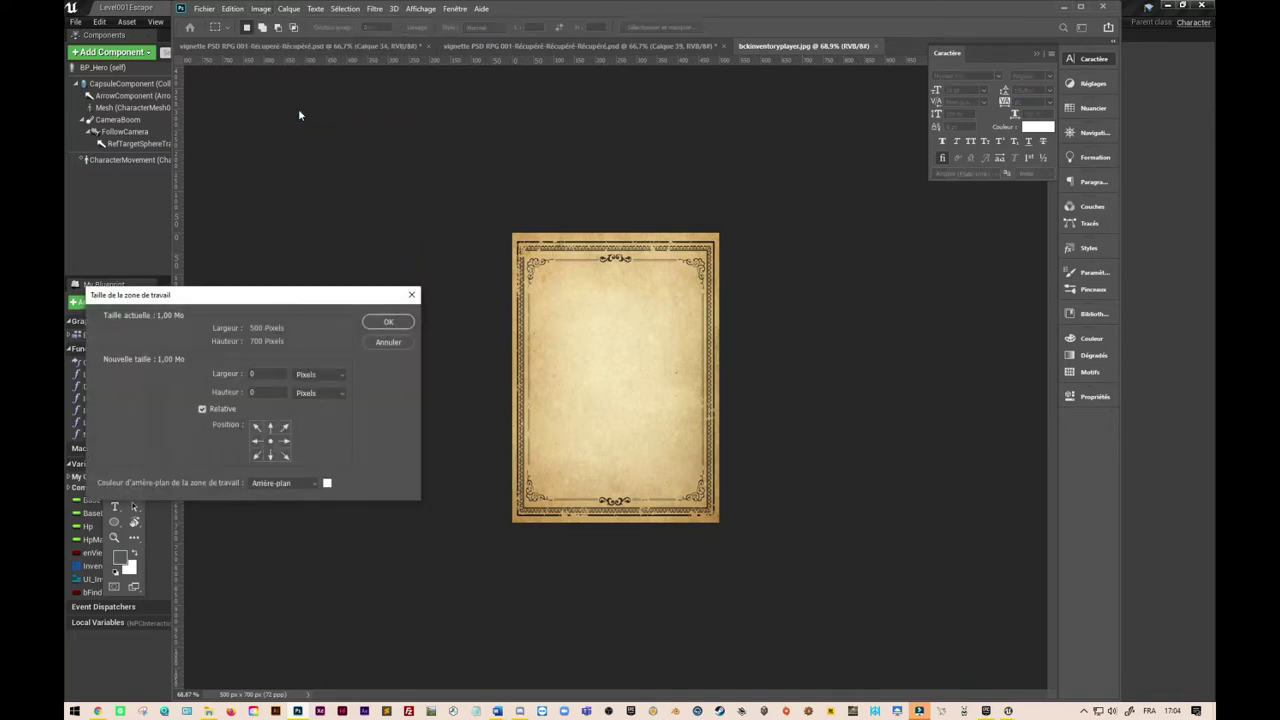
pyautogui.click(256, 440)
pyautogui.click(405, 325)
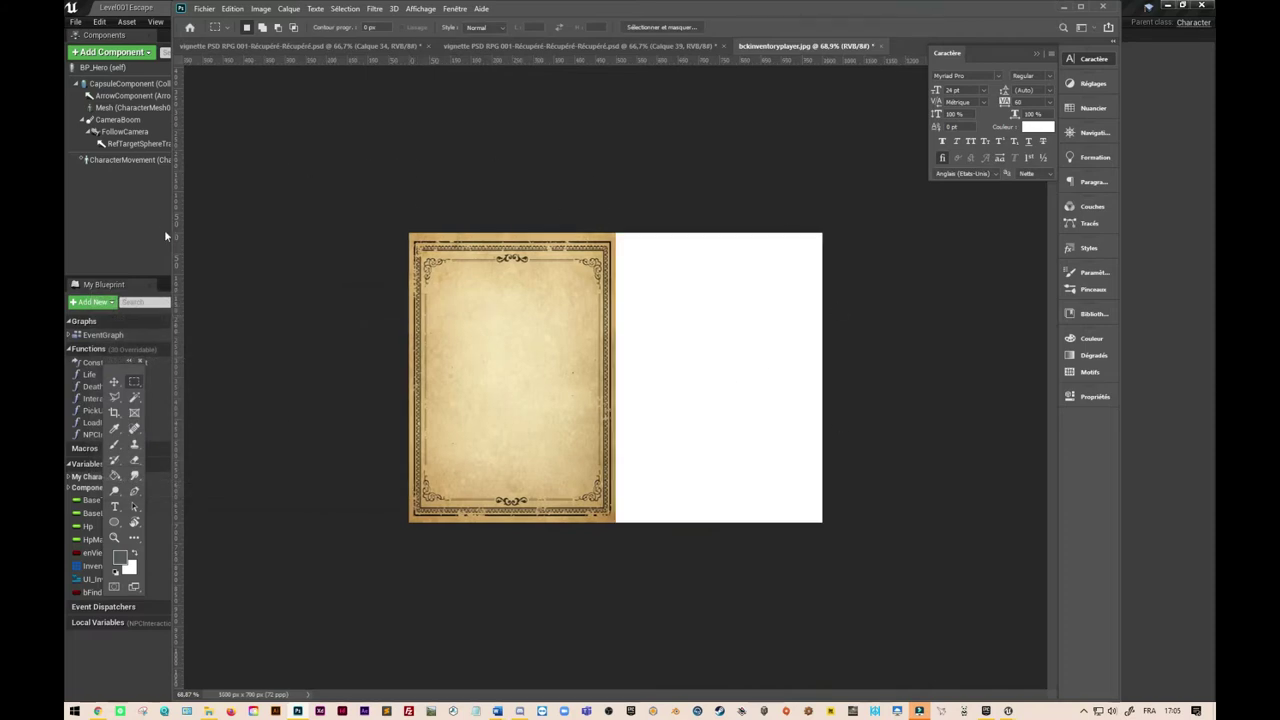
pyautogui.click(114, 381)
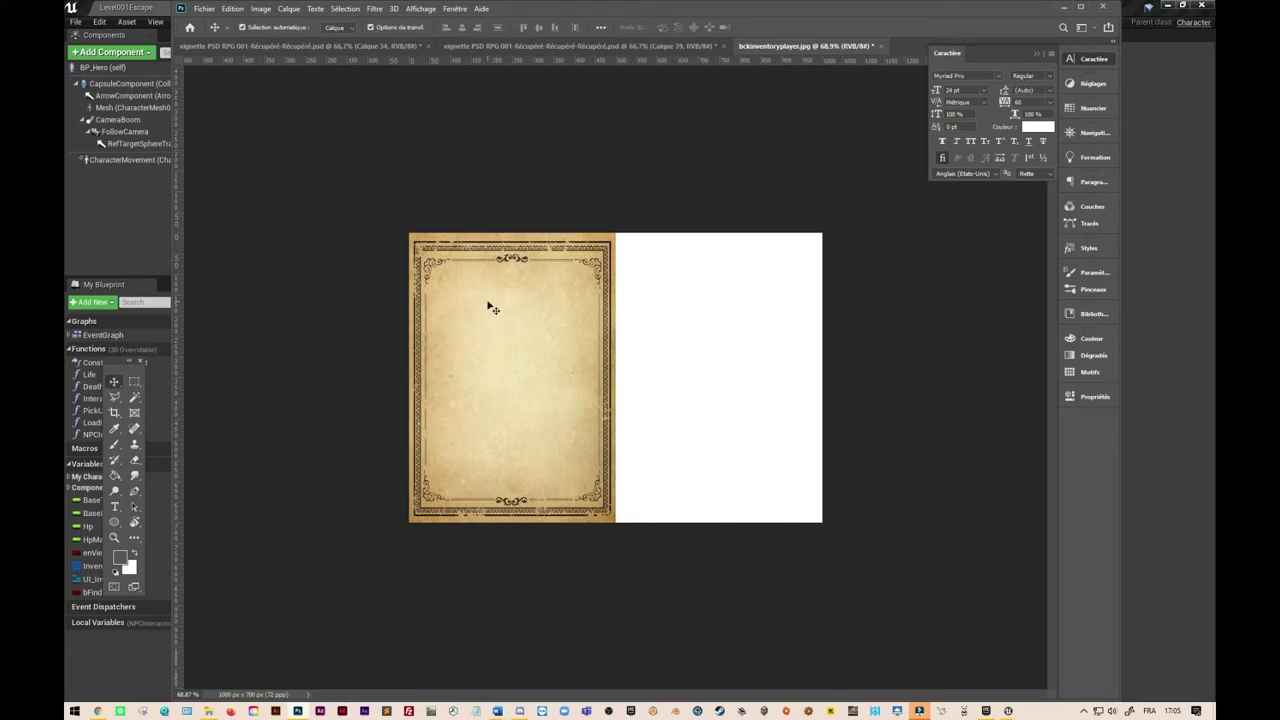
# Show the Layers panel and marquee-select the left parchment half.
pyautogui.press('F7')
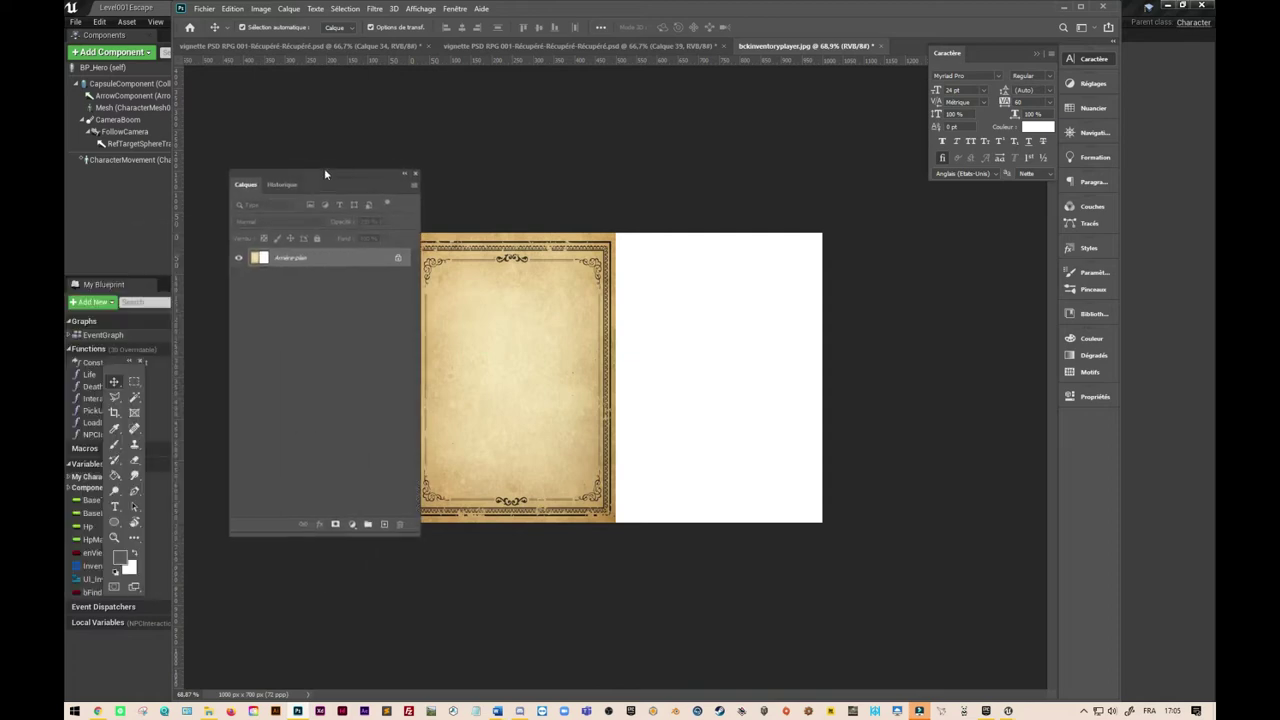
pyautogui.moveTo(324, 168); pyautogui.dragTo(295, 166)
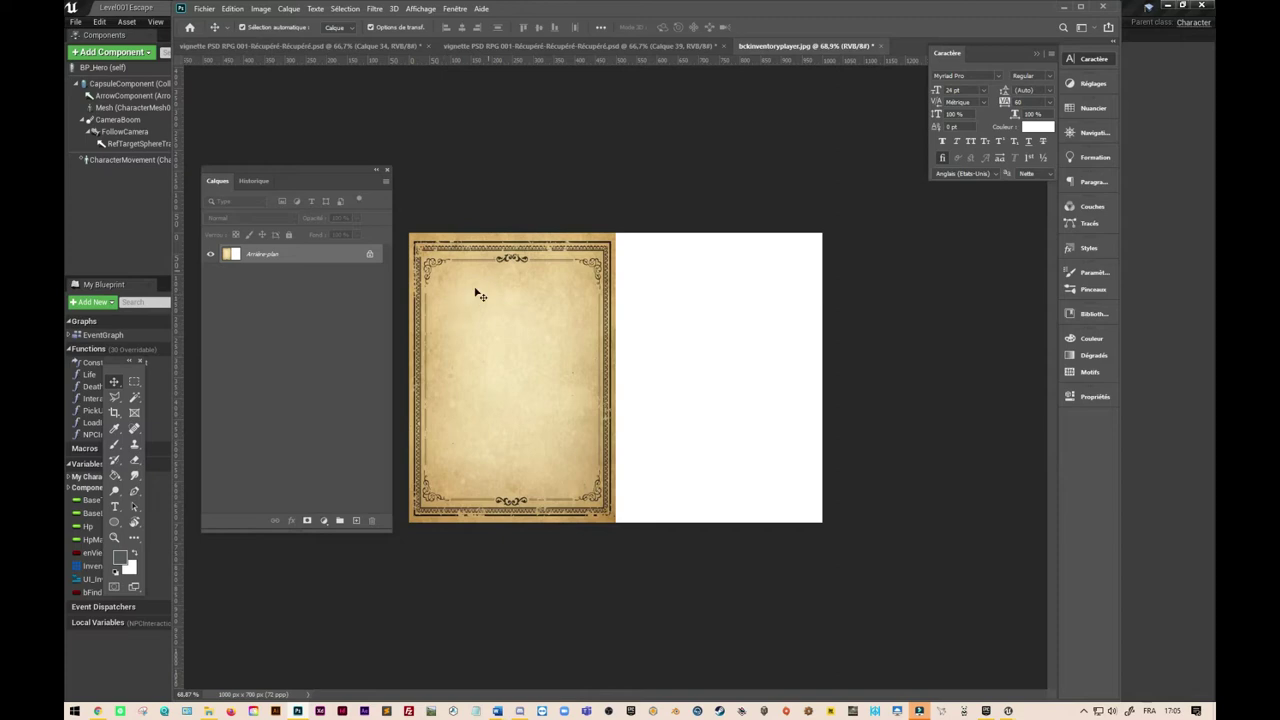
pyautogui.click(134, 381)
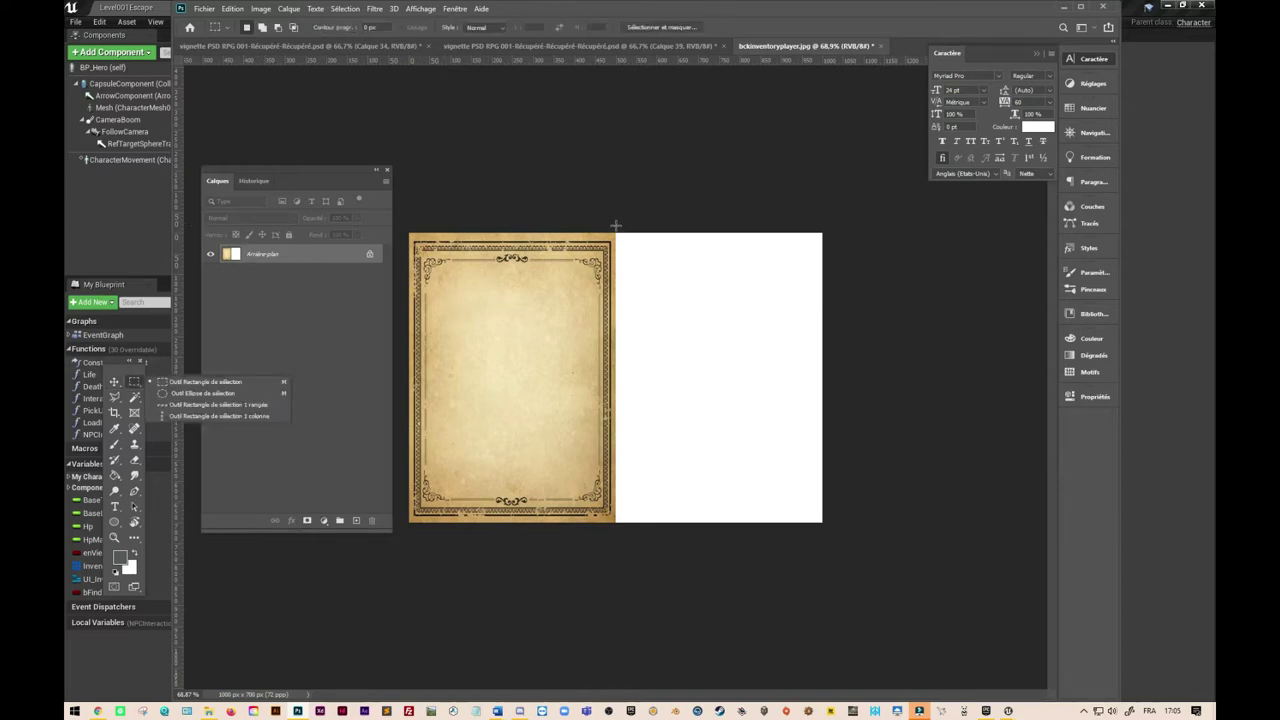
pyautogui.moveTo(616, 226); pyautogui.dragTo(400, 545)
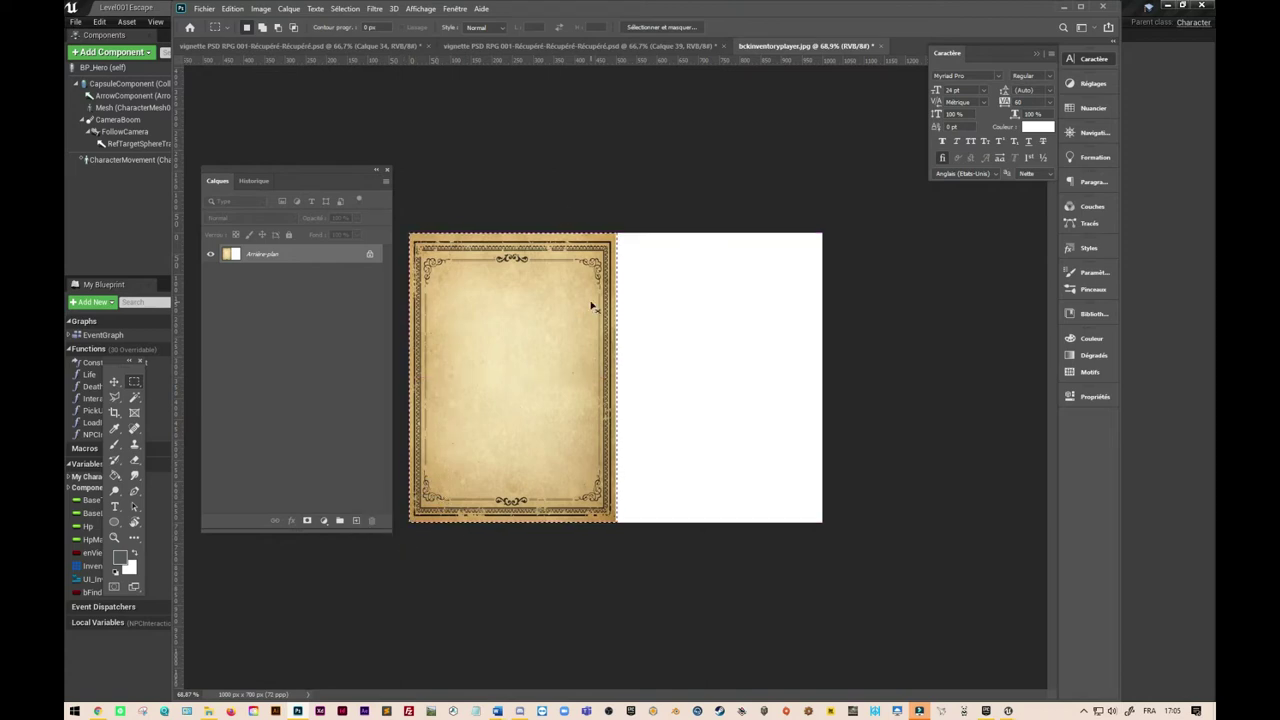
# Copy the parchment to new layer Calque 1 and move it into the right half.
pyautogui.hotkey('ctrl', 'j')
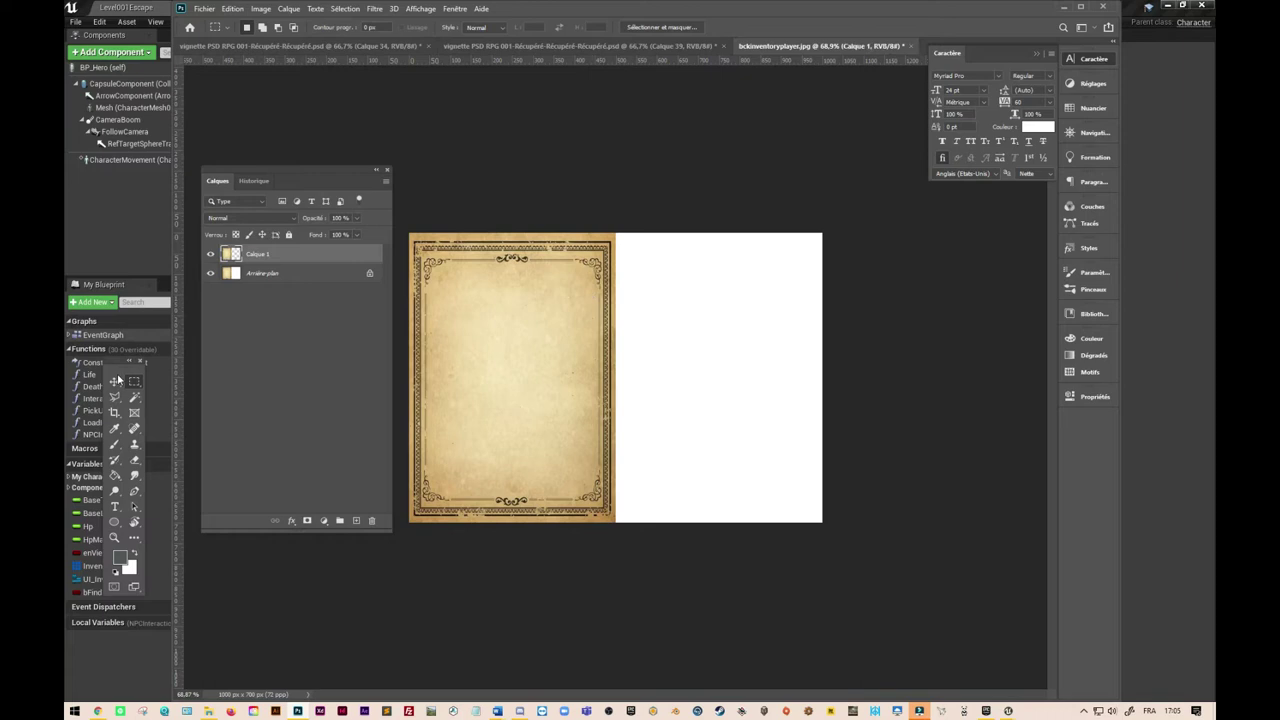
pyautogui.press('v')
pyautogui.moveTo(537, 323); pyautogui.dragTo(742, 329)
pyautogui.press('Left')
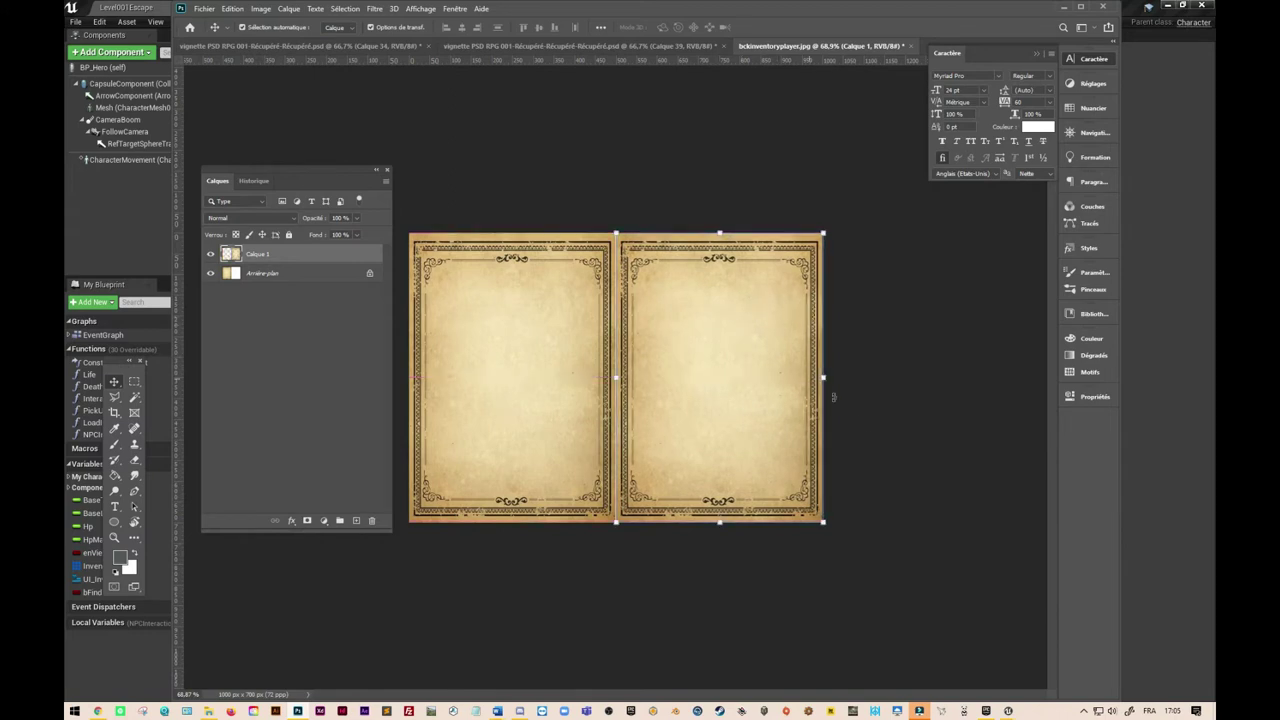
pyautogui.click(859, 418)
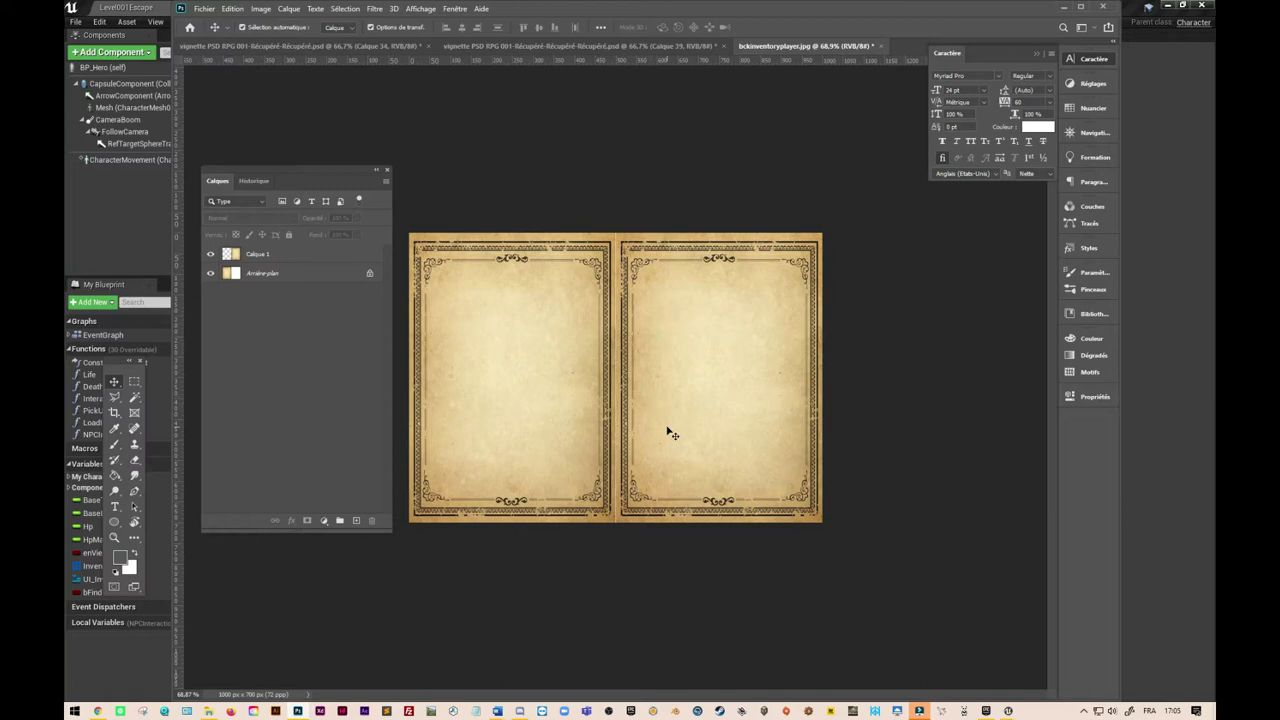
pyautogui.click(134, 382)
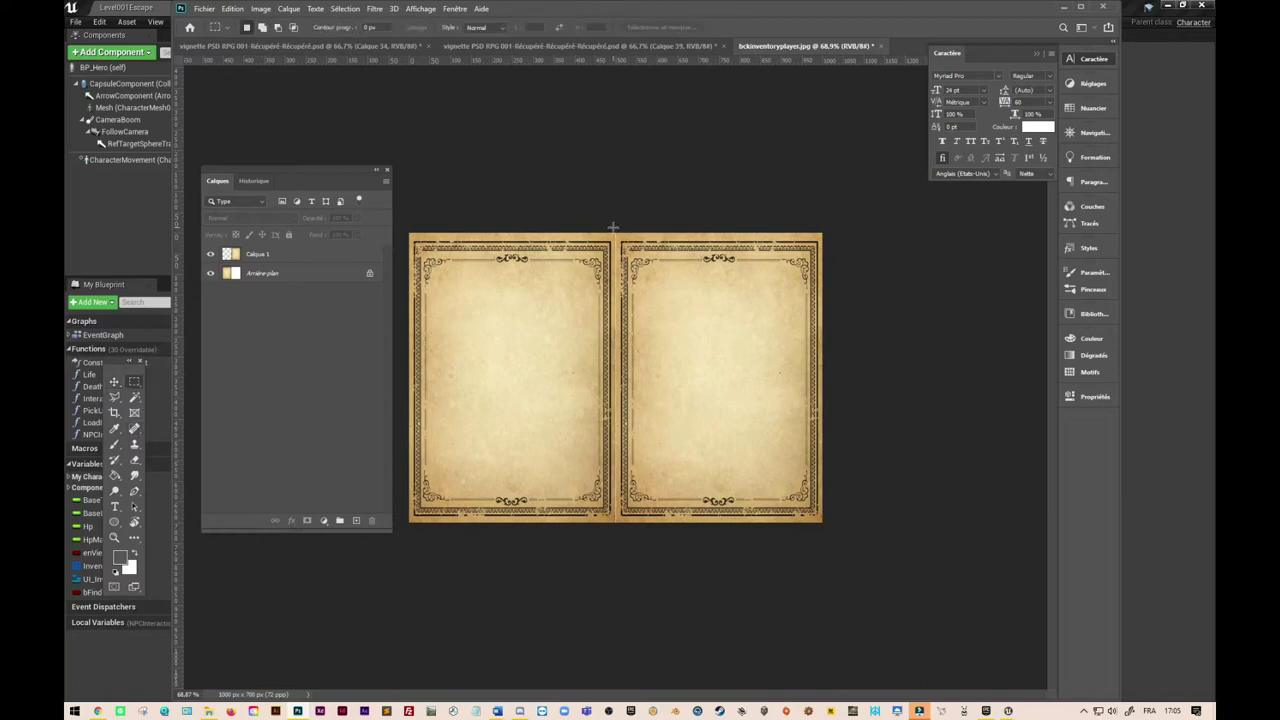
# Select the narrow seam strip between the pages and ready a black brush.
pyautogui.moveTo(613, 227); pyautogui.dragTo(618, 568)
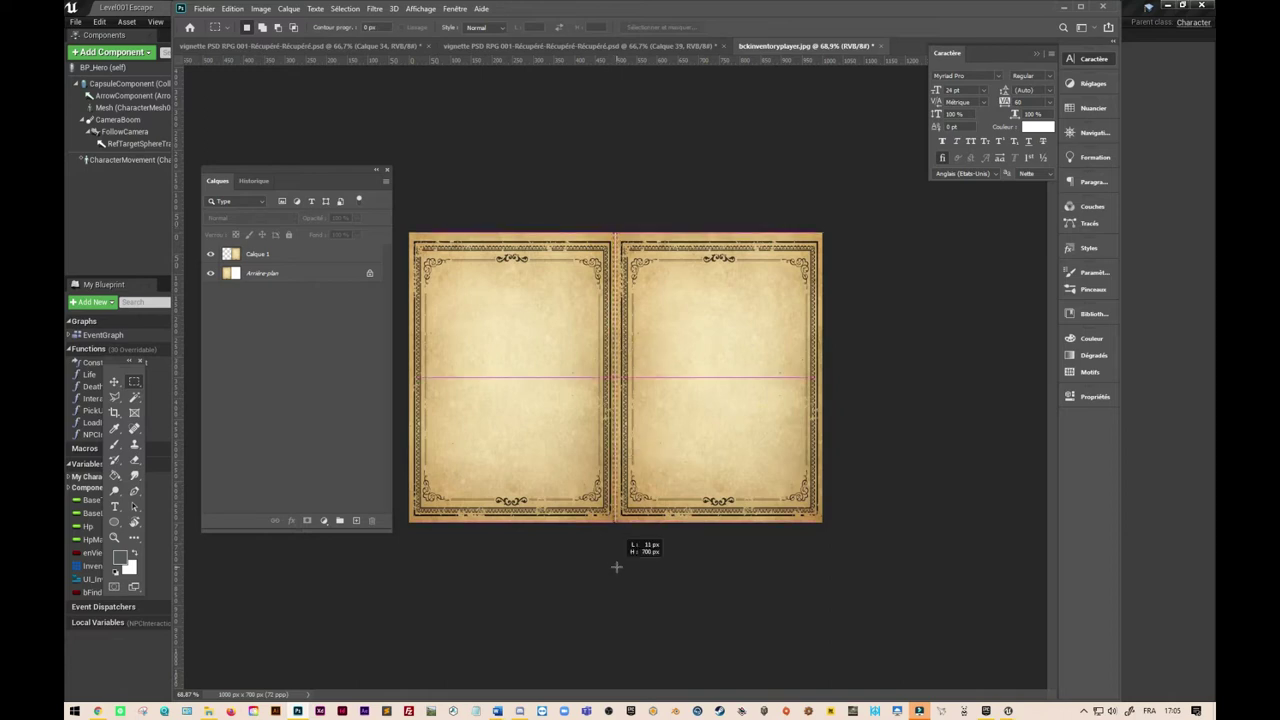
pyautogui.moveTo(618, 568); pyautogui.dragTo(617, 569)
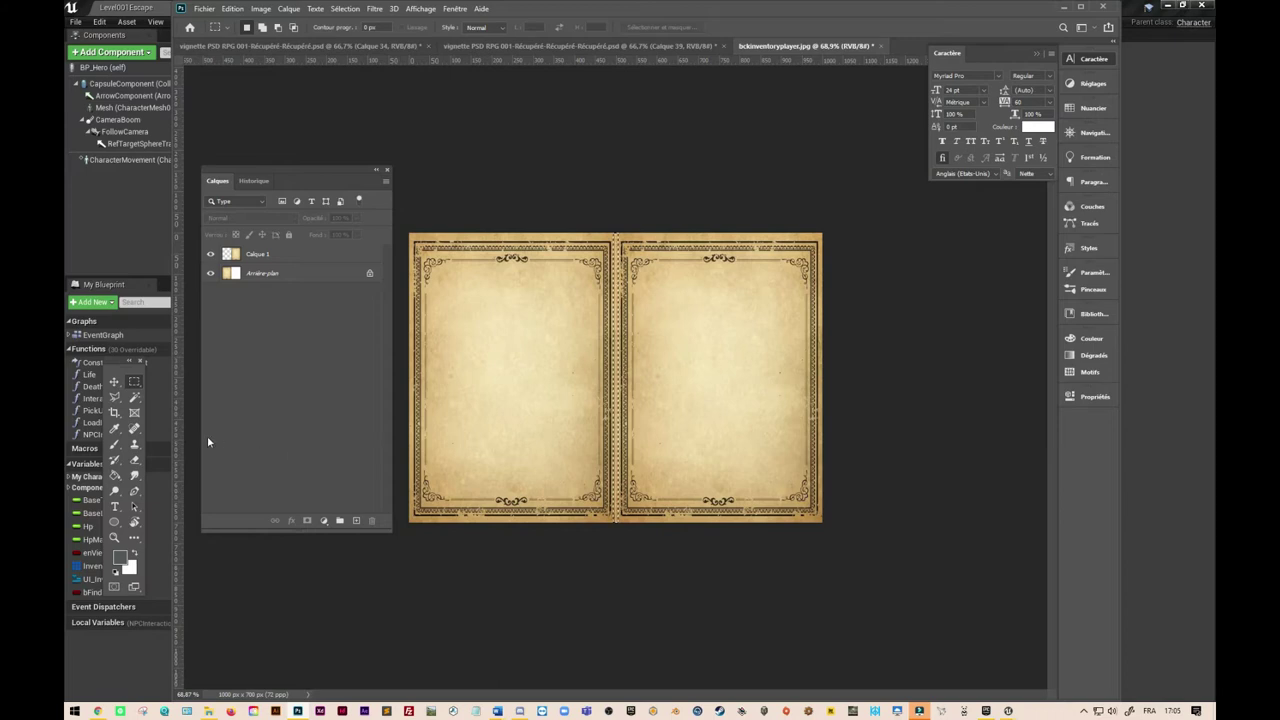
pyautogui.click(132, 450)
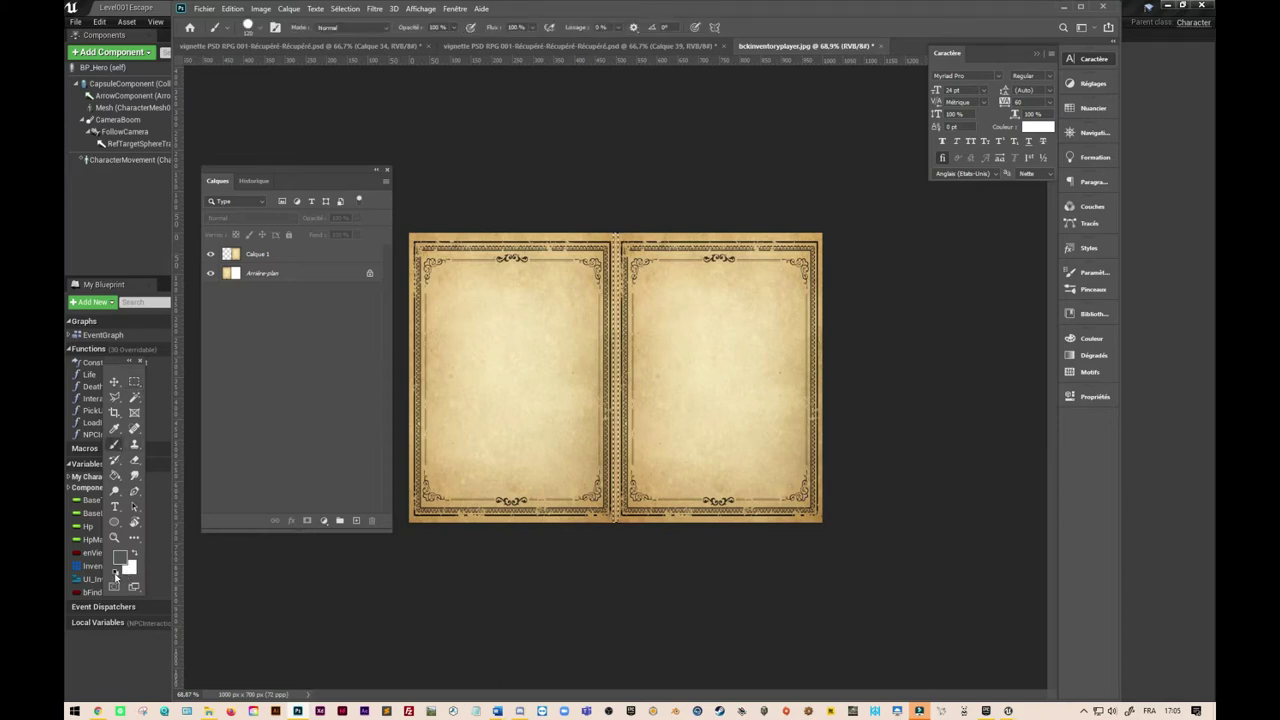
pyautogui.click(117, 575)
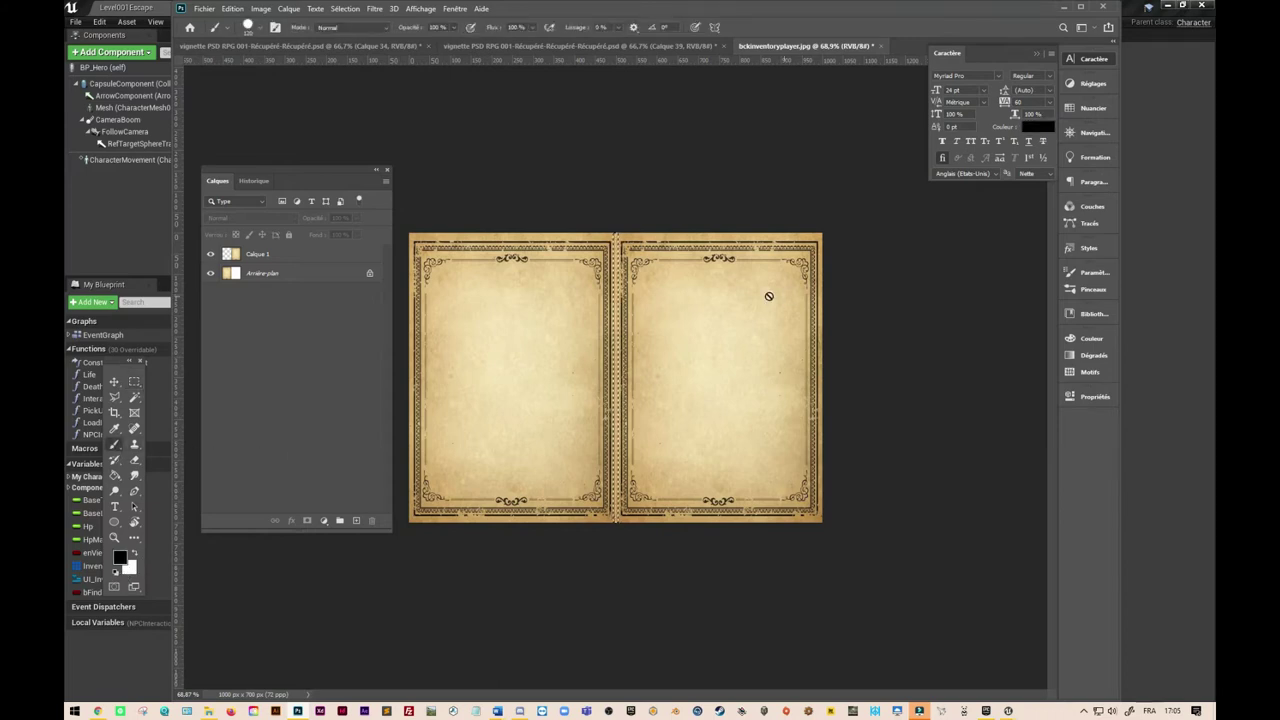
# Add new layer Calque 2 above Calque 1 and paint a black line down the seam.
pyautogui.click(278, 256)
pyautogui.click(355, 520)
pyautogui.moveTo(615, 238); pyautogui.dragTo(615, 395)
pyautogui.keyDown('shift'); pyautogui.click(614, 523); pyautogui.keyUp('shift')
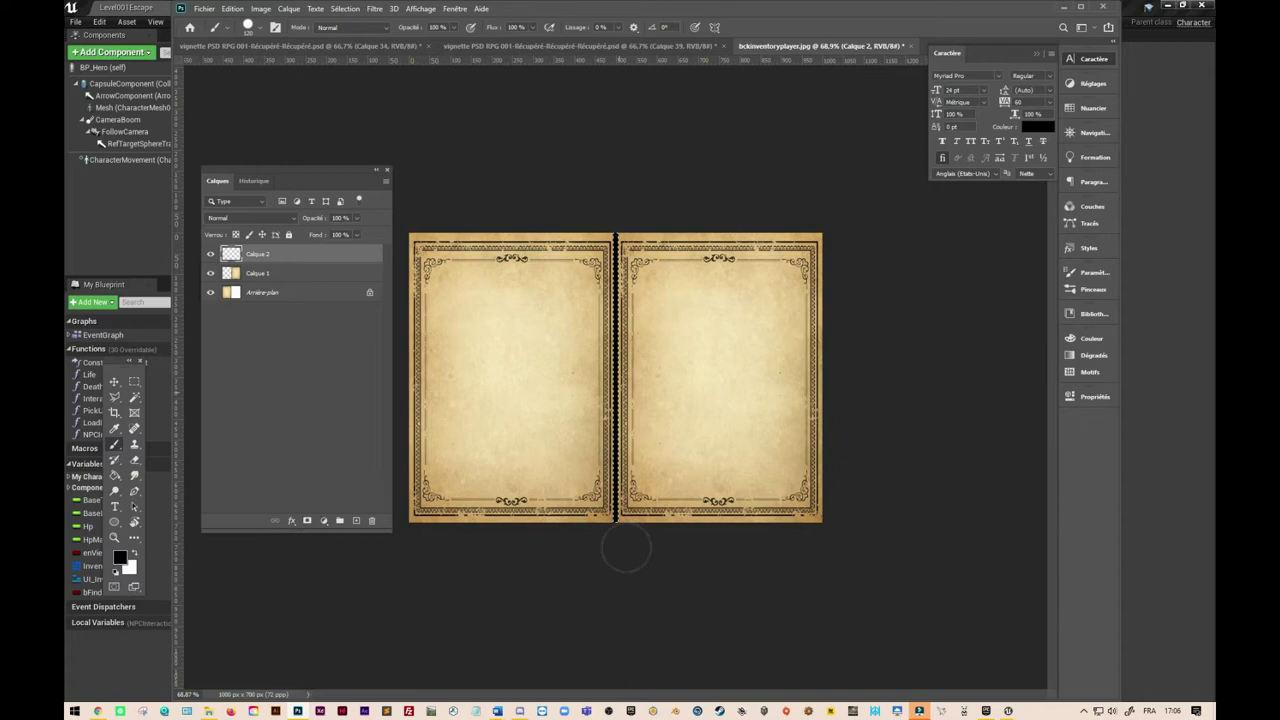
pyautogui.click(135, 381)
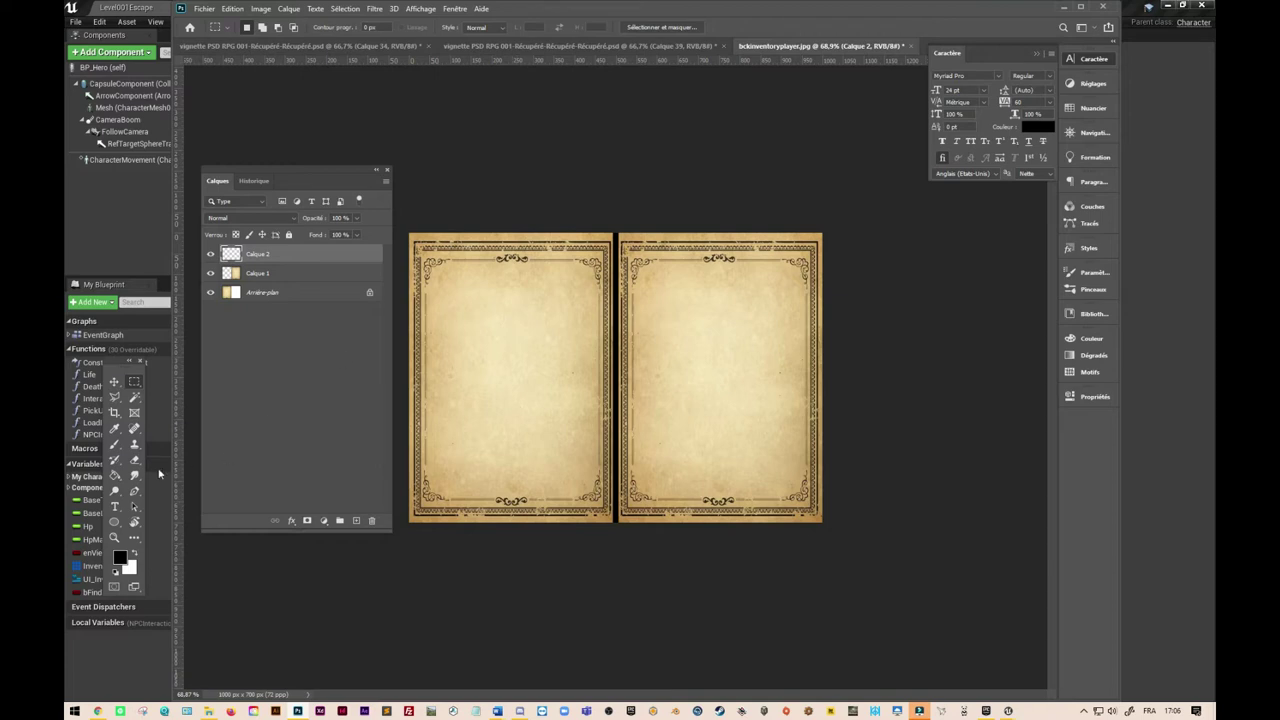
# Type 'Marchand' on the left page and set it in Dancing Script OT.
pyautogui.click(114, 507)
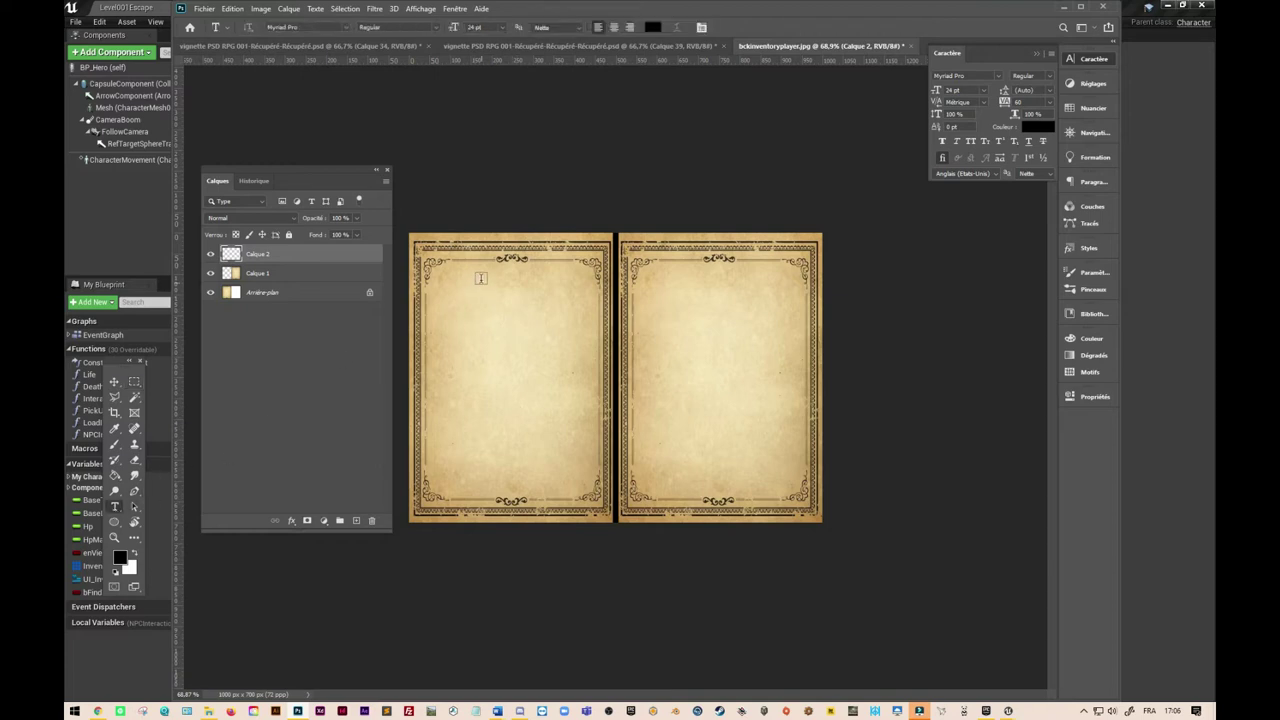
pyautogui.click(465, 279)
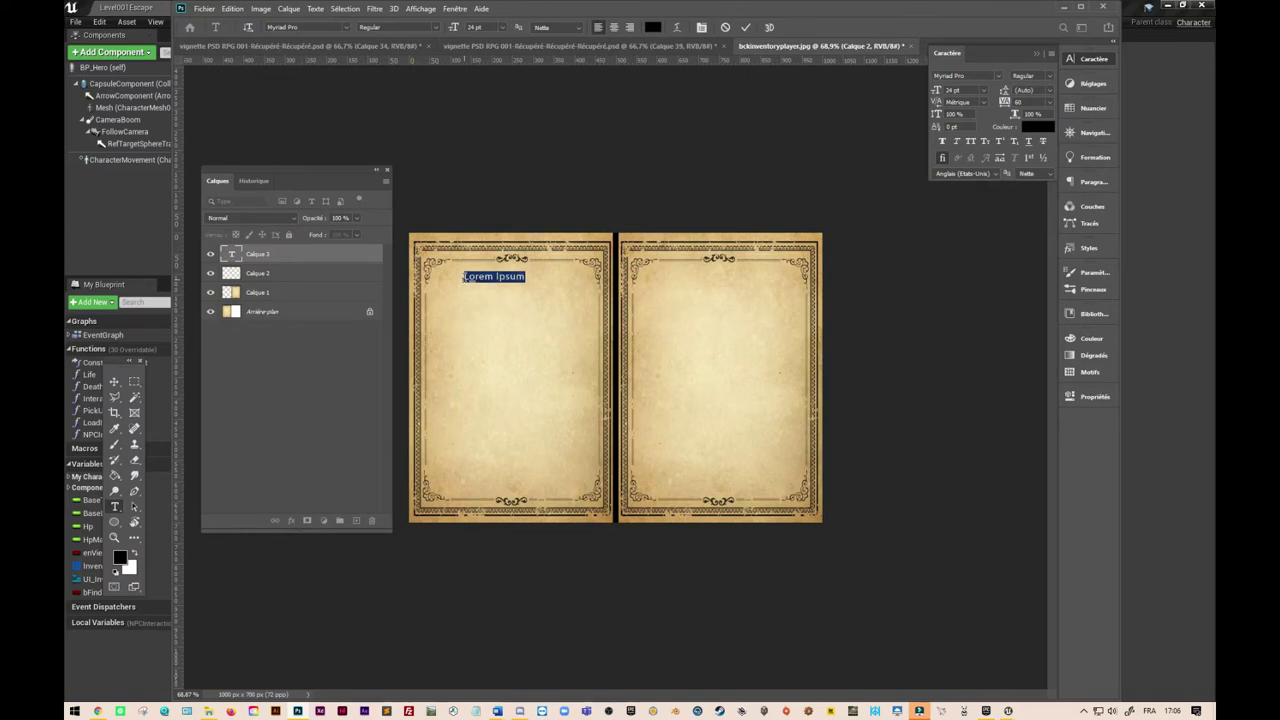
pyautogui.write('Marchand')
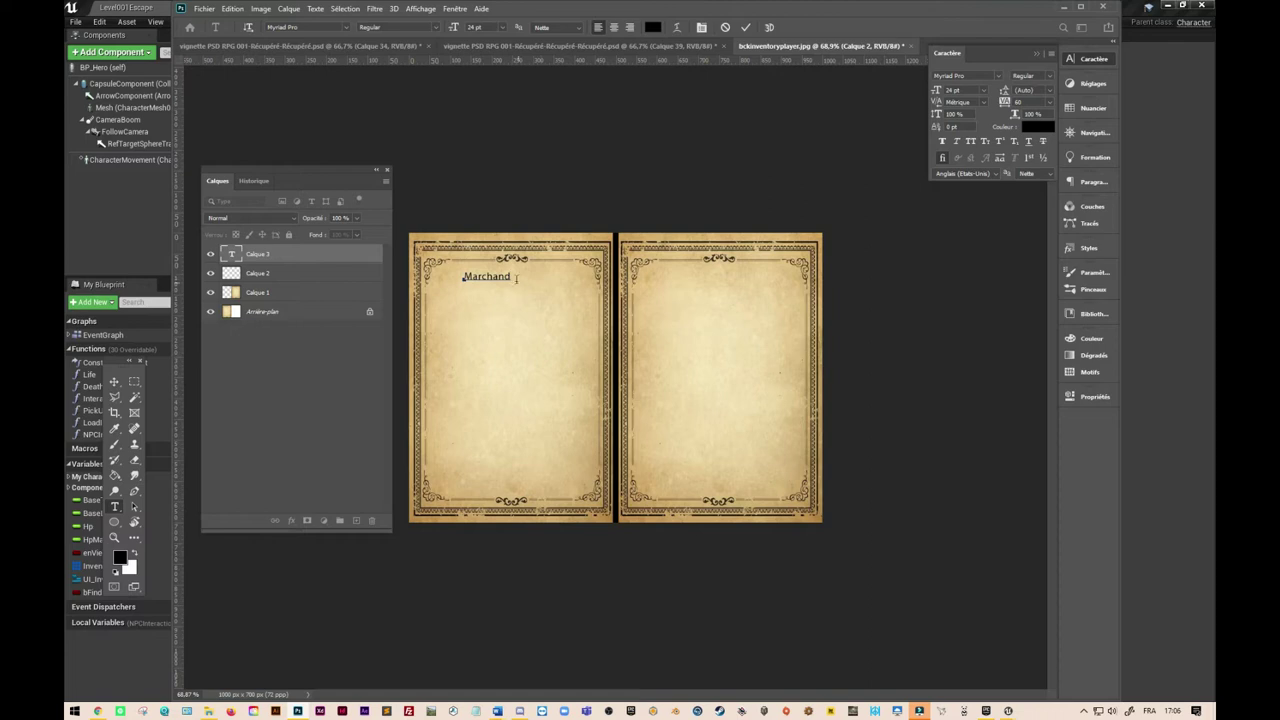
pyautogui.doubleClick(463, 278)
pyautogui.click(345, 29)
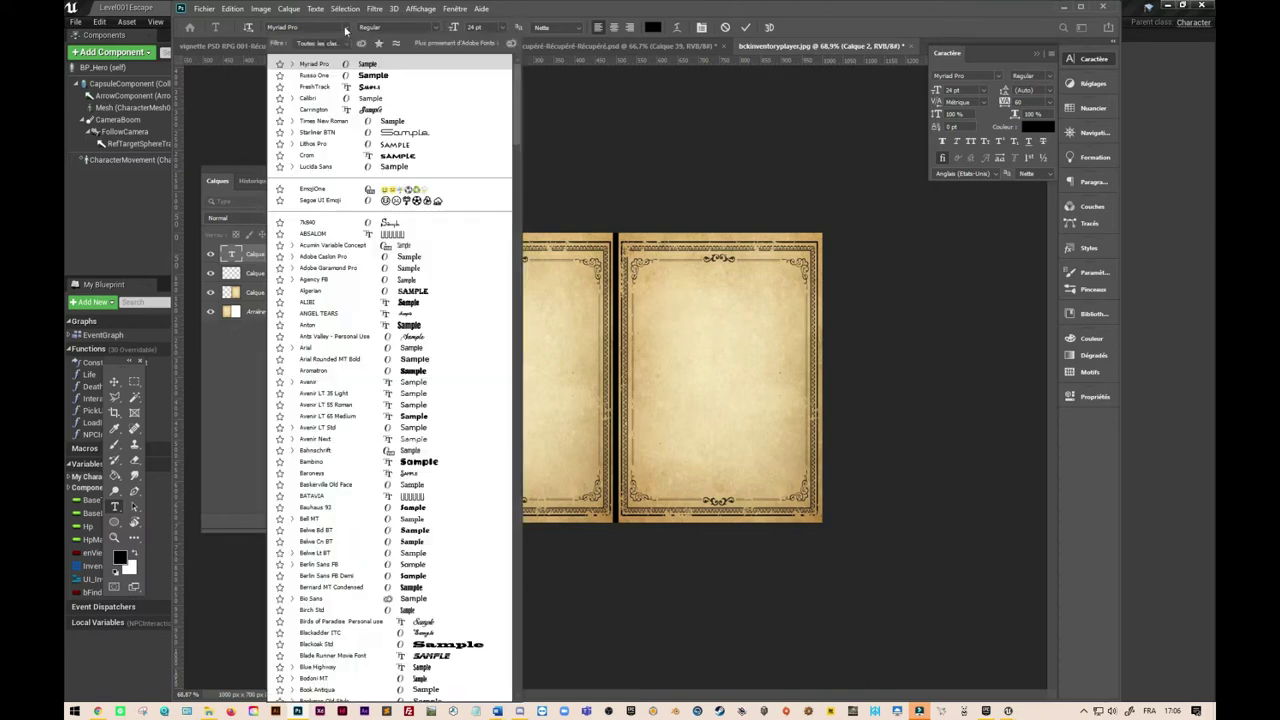
pyautogui.scroll(-1, 440, 483)
pyautogui.scroll(-3, 440, 483)
pyautogui.scroll(-5, 435, 540)
pyautogui.click(431, 594)
pyautogui.click(508, 278)
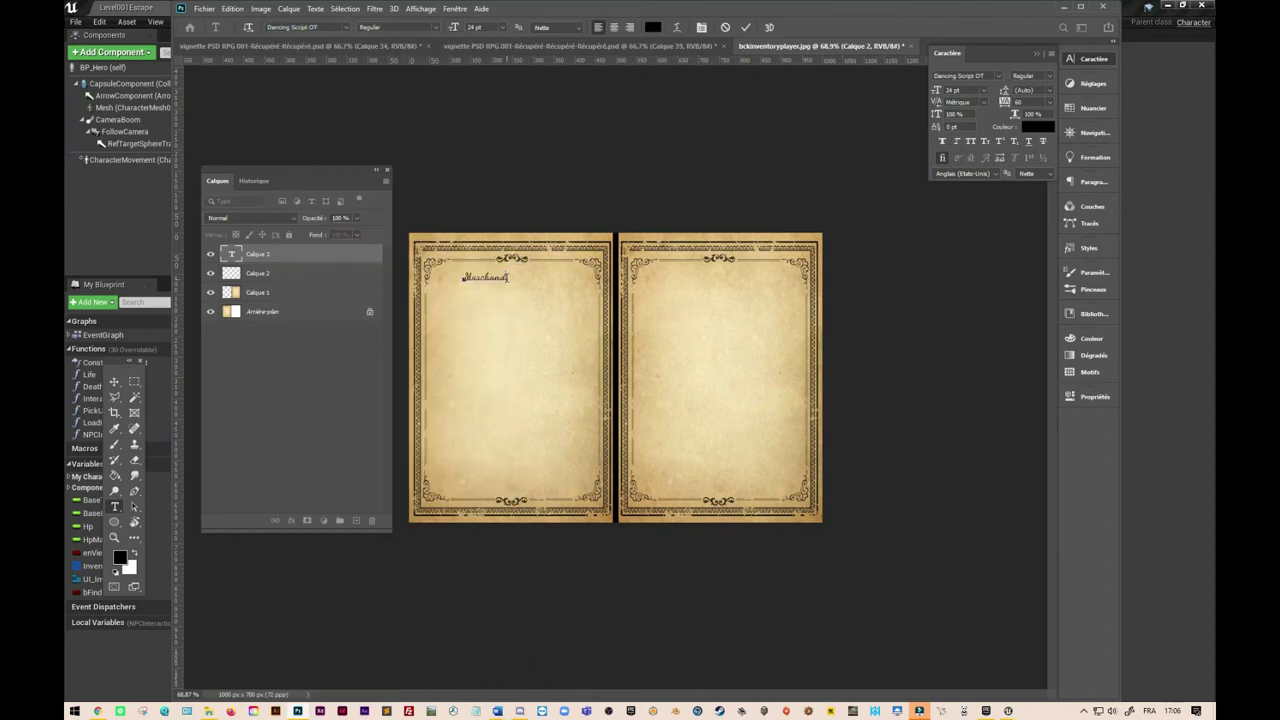
# Keep the Regular style and set the Marchand title to 48 pt.
pyautogui.moveTo(509, 278); pyautogui.dragTo(462, 278)
pyautogui.click(437, 29)
pyautogui.click(437, 30)
pyautogui.click(501, 27)
pyautogui.click(497, 163)
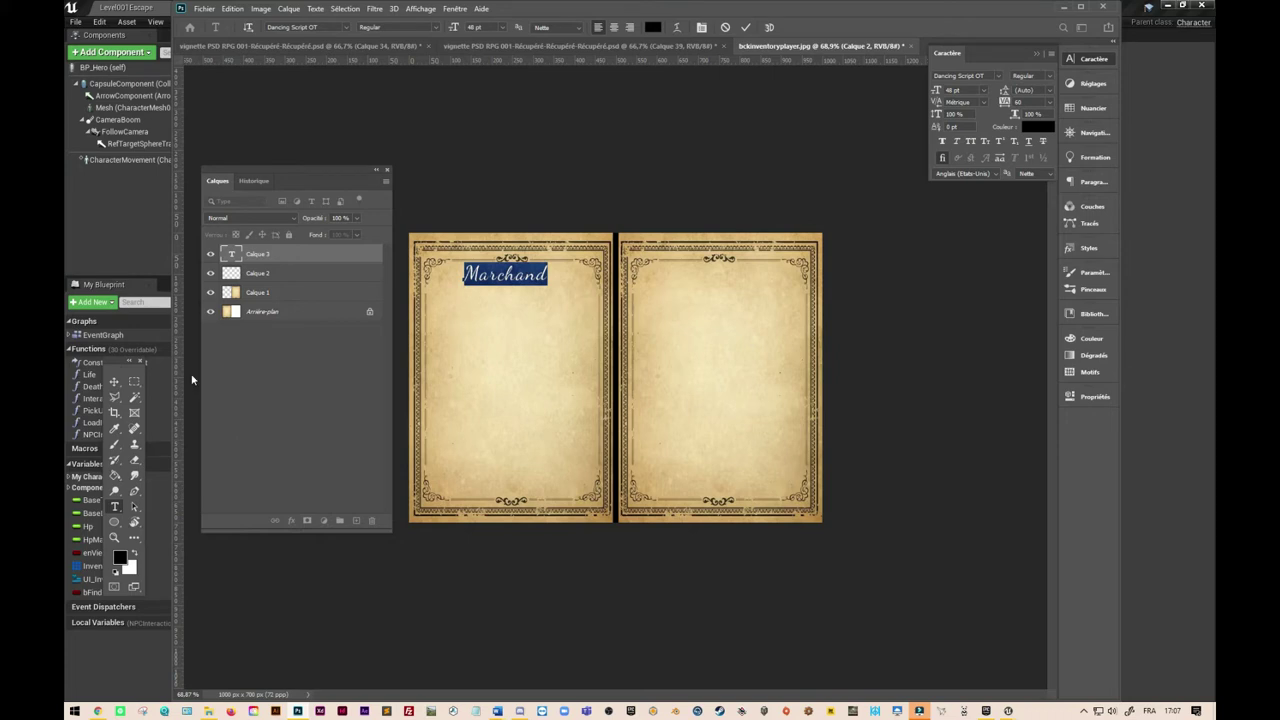
pyautogui.click(133, 376)
# Copy the title onto the right page and change its text to 'Héros'.
pyautogui.moveTo(535, 253); pyautogui.dragTo(750, 253)
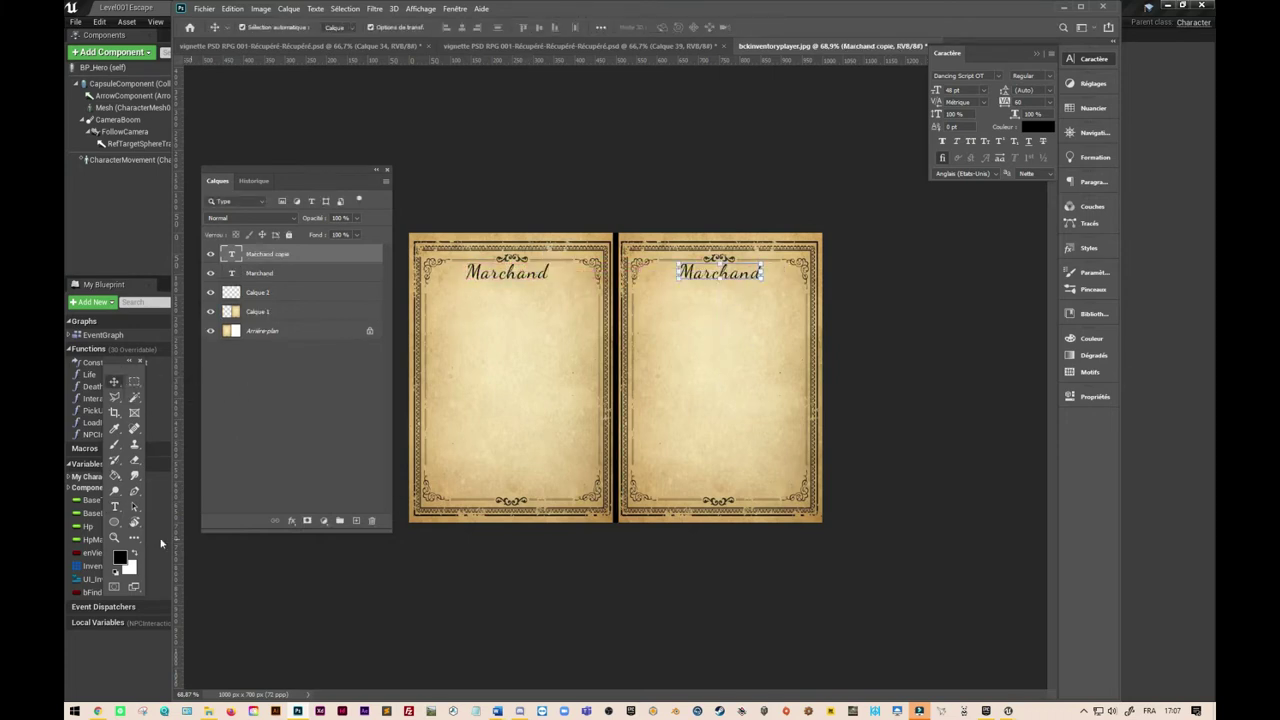
pyautogui.doubleClick(720, 272)
pyautogui.write('Héros')
pyautogui.click(114, 381)
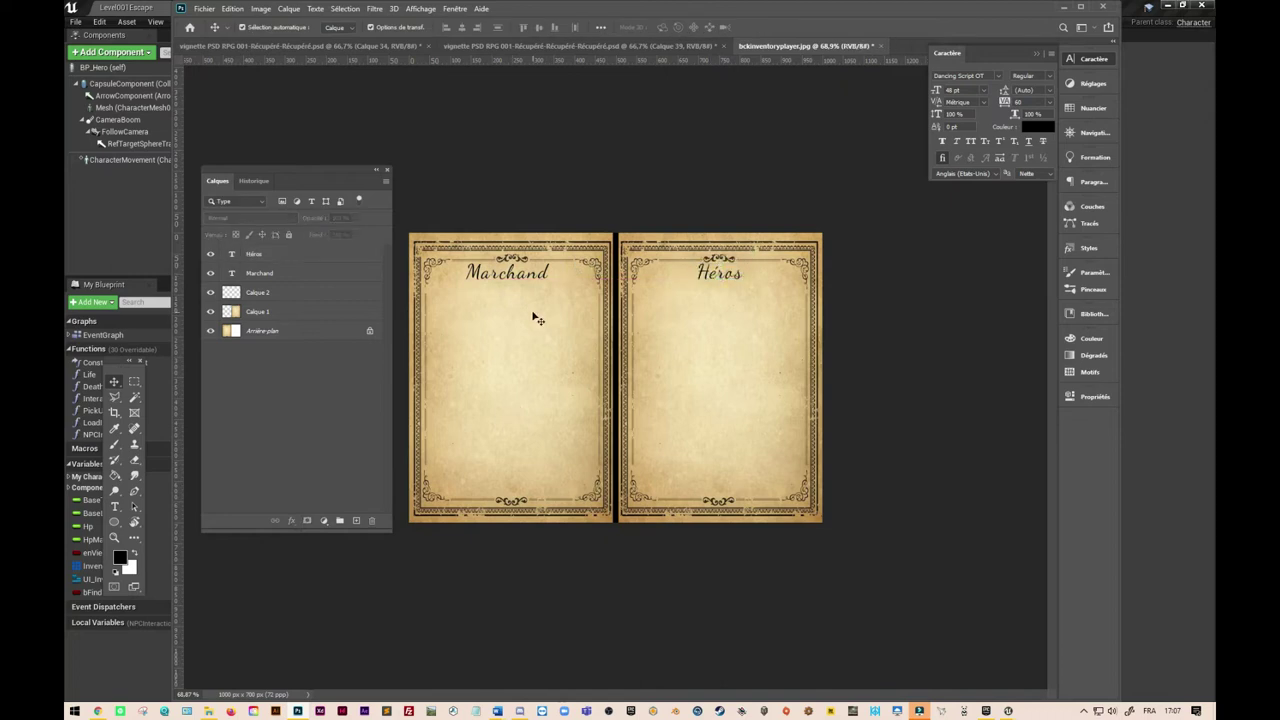
# Export the parchment spread for web as a quality-70 JPEG named bckinventoryNPCnPlayer.jpg in Sources.
pyautogui.hotkey('ctrl', 'alt', 'shift', 's')
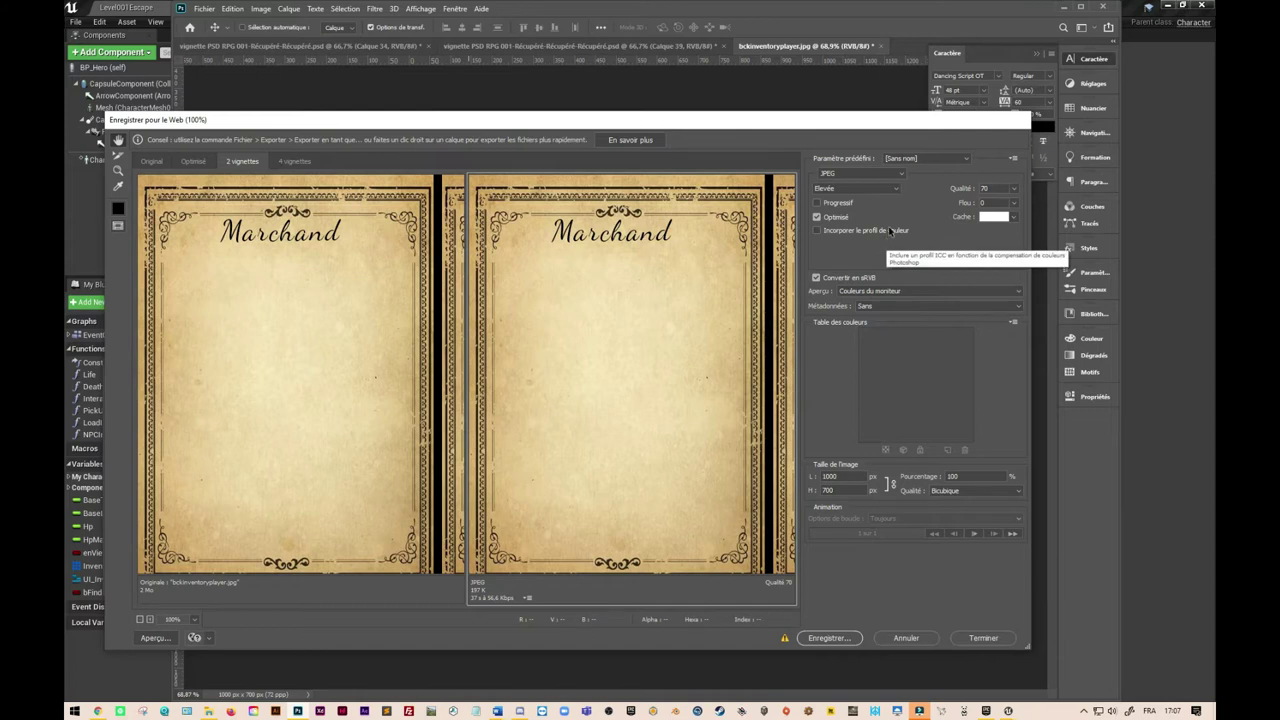
pyautogui.moveTo(819, 121); pyautogui.dragTo(846, 149)
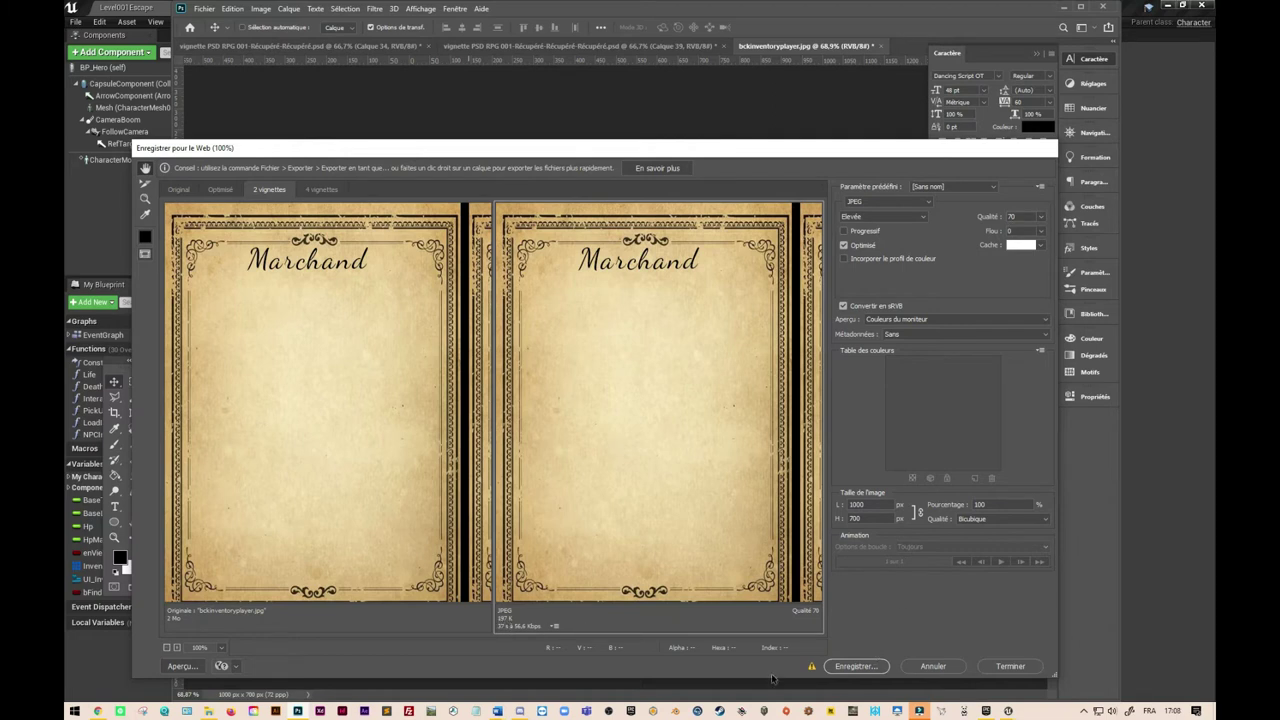
pyautogui.click(870, 668)
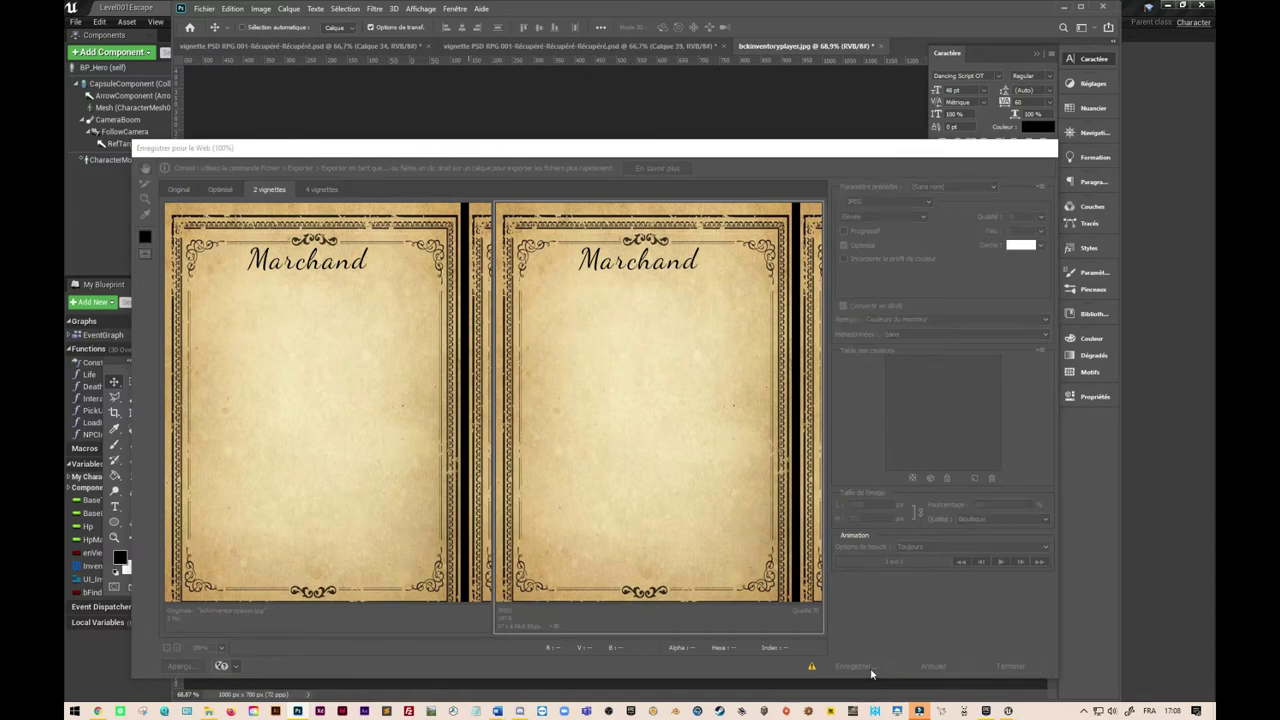
pyautogui.click(291, 235)
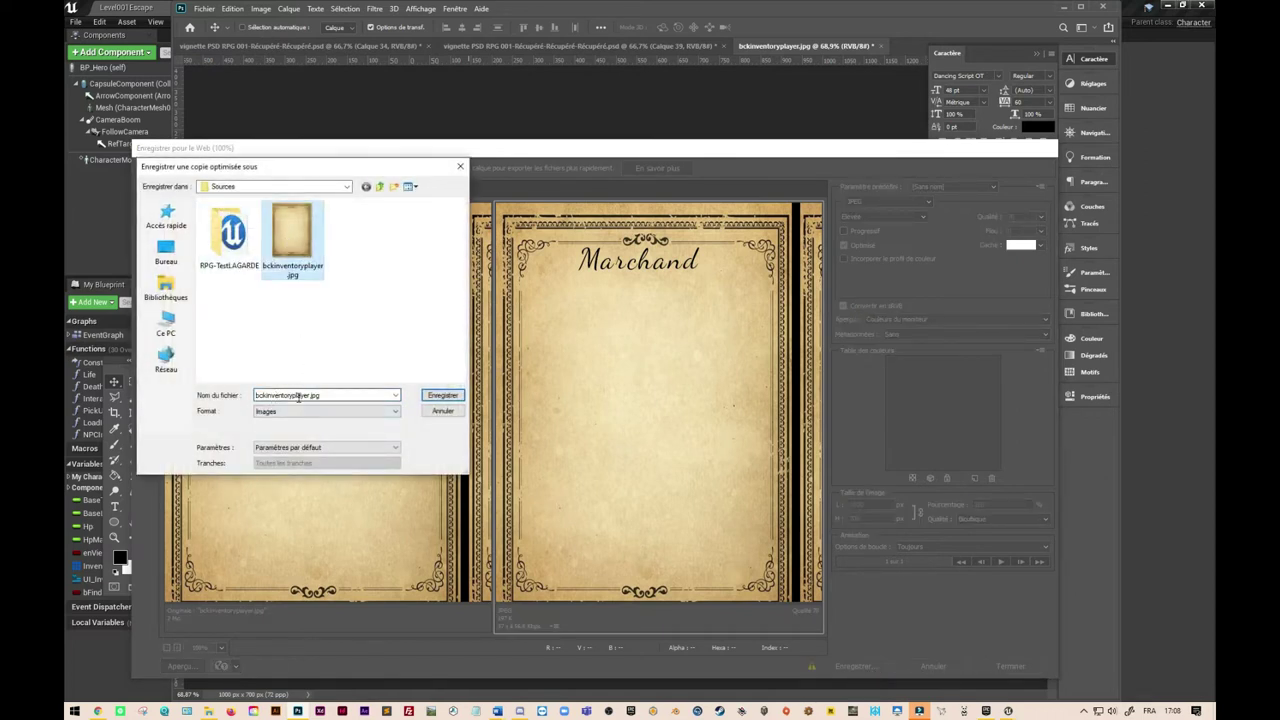
pyautogui.click(303, 398)
pyautogui.moveTo(312, 396); pyautogui.dragTo(289, 394)
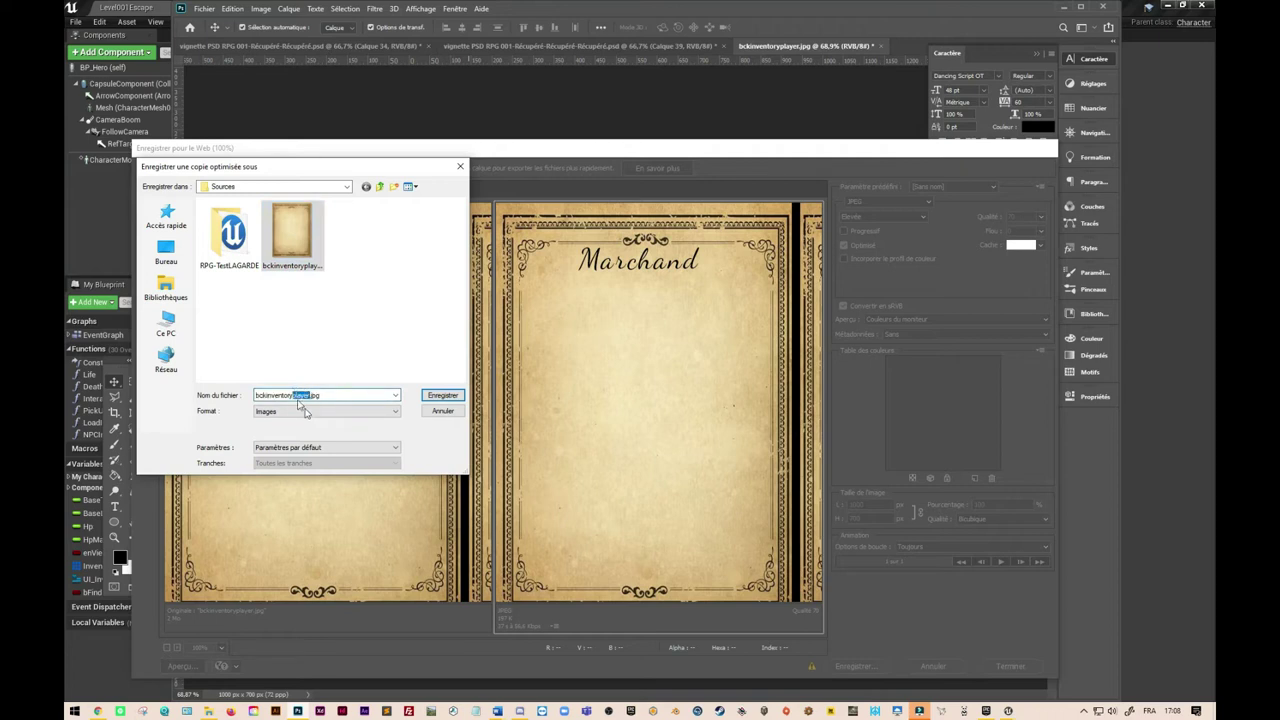
pyautogui.write('NPCnP')
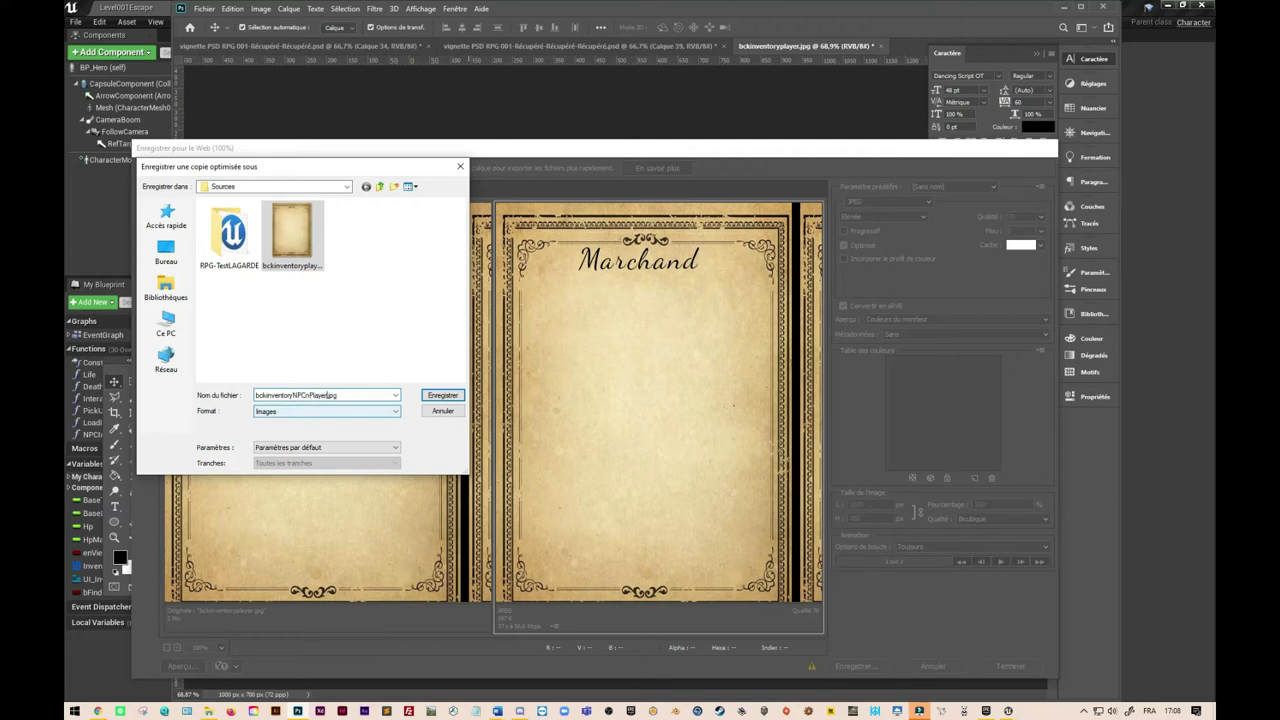
pyautogui.press('Tab')
pyautogui.click(443, 396)
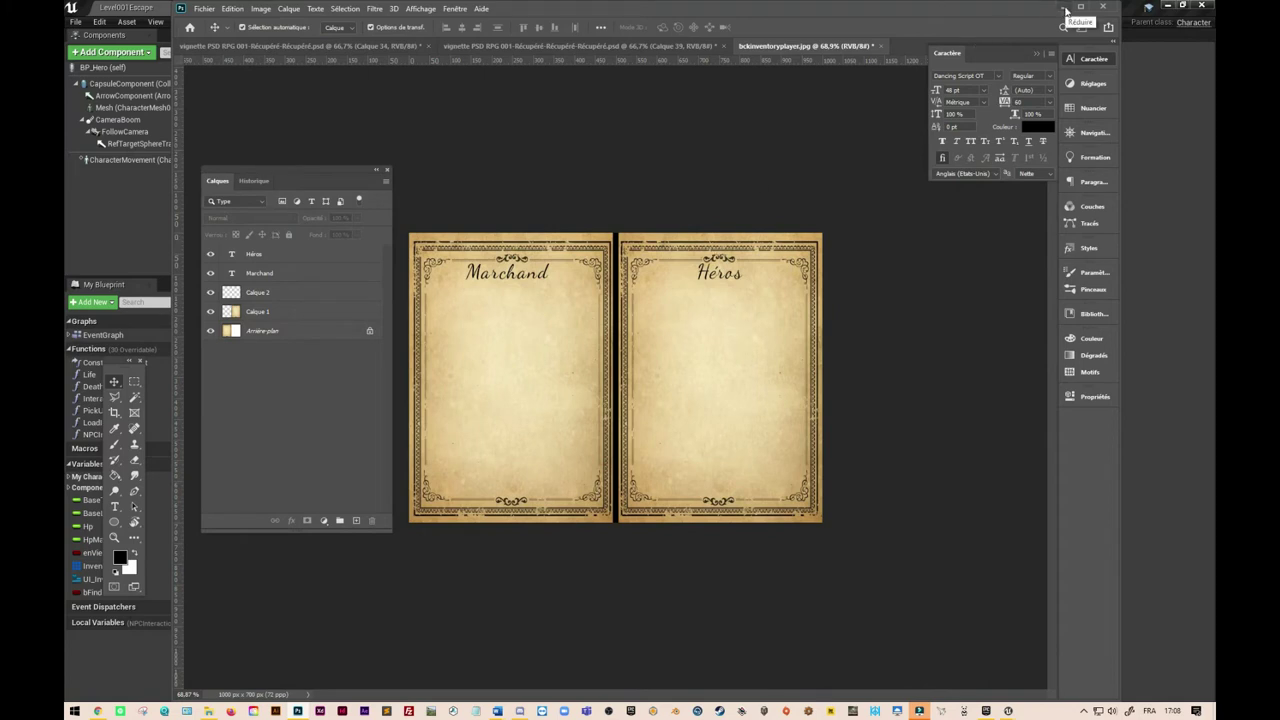
# Return to the Level001Escape editor and browse Content > GameElements > Items > Images.
pyautogui.click(1066, 10)
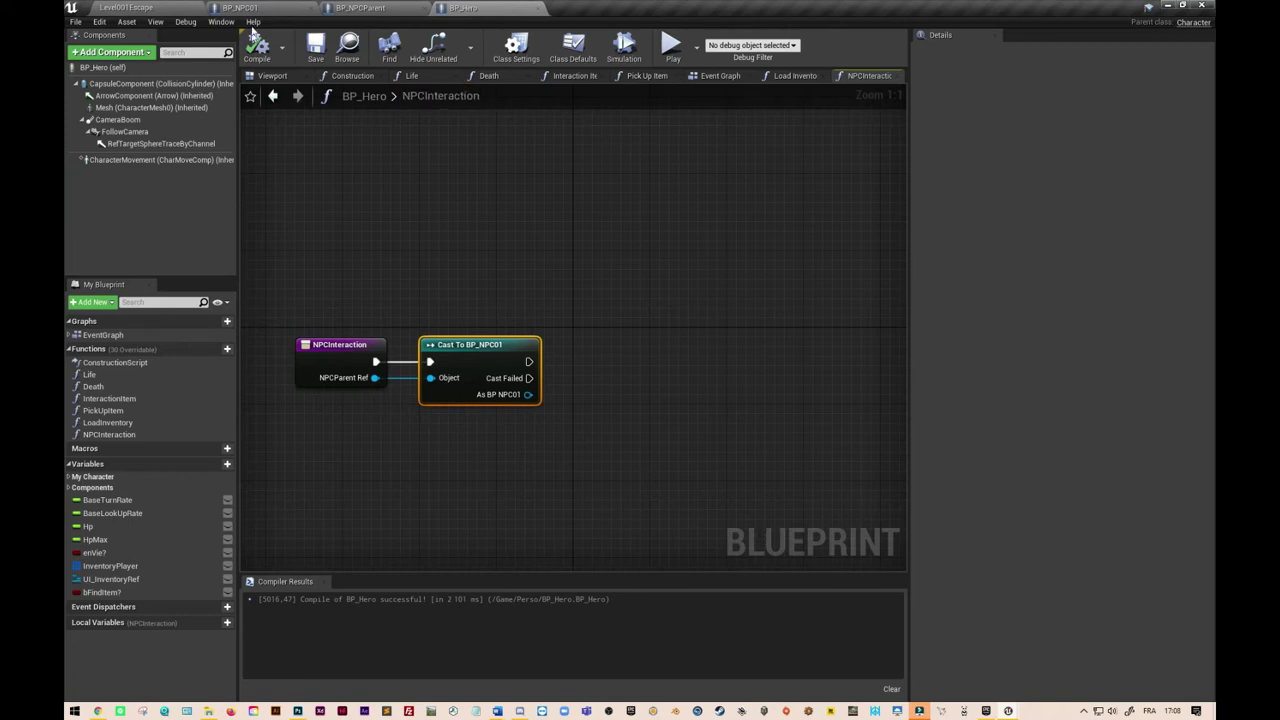
pyautogui.click(144, 9)
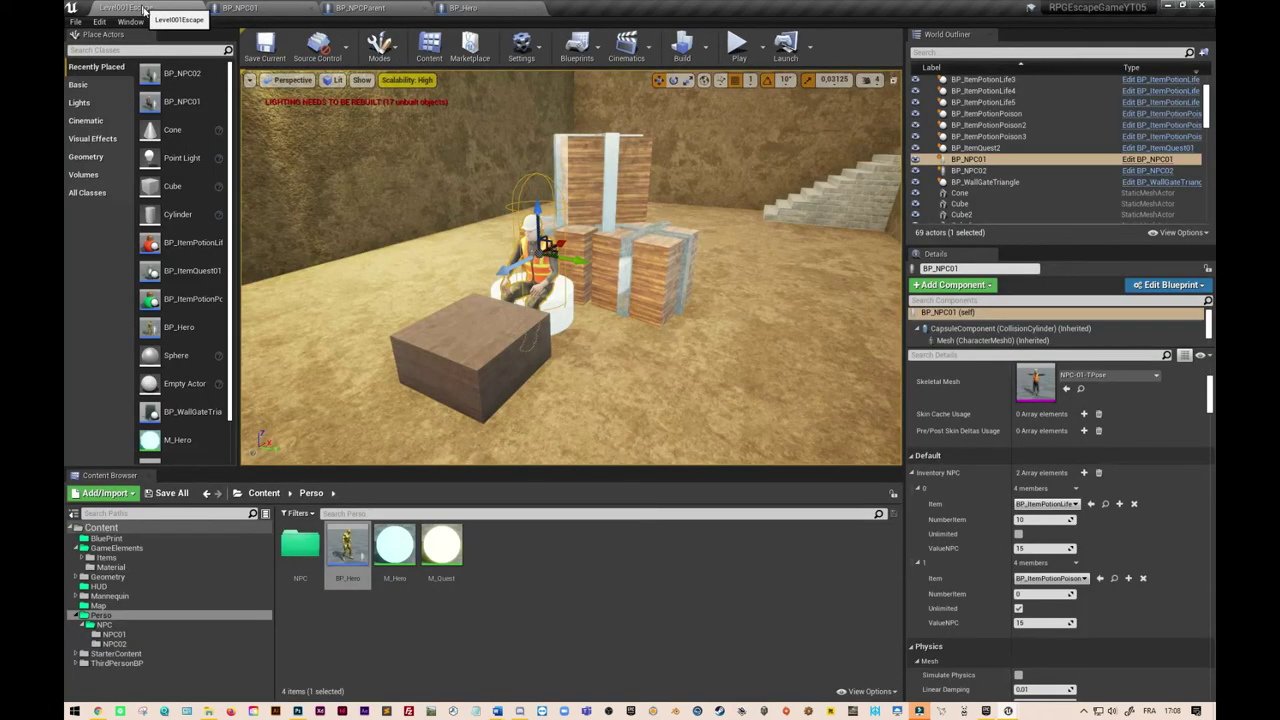
pyautogui.click(263, 493)
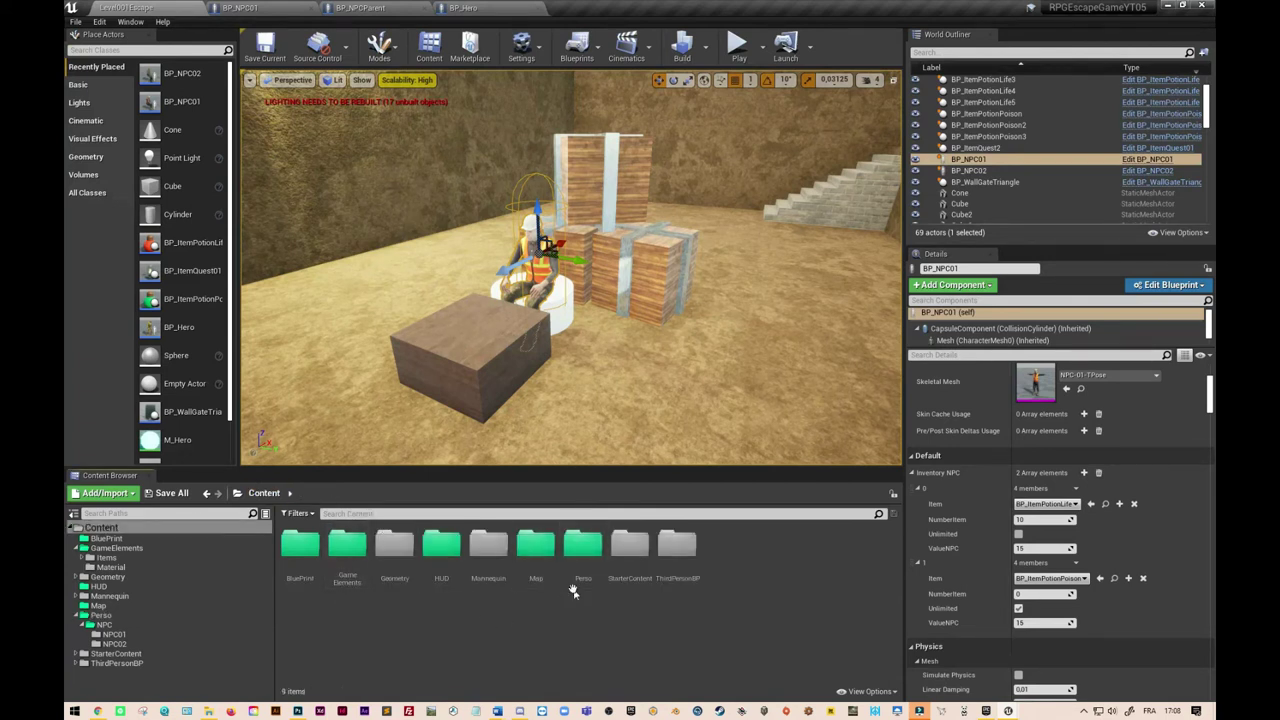
pyautogui.doubleClick(347, 548)
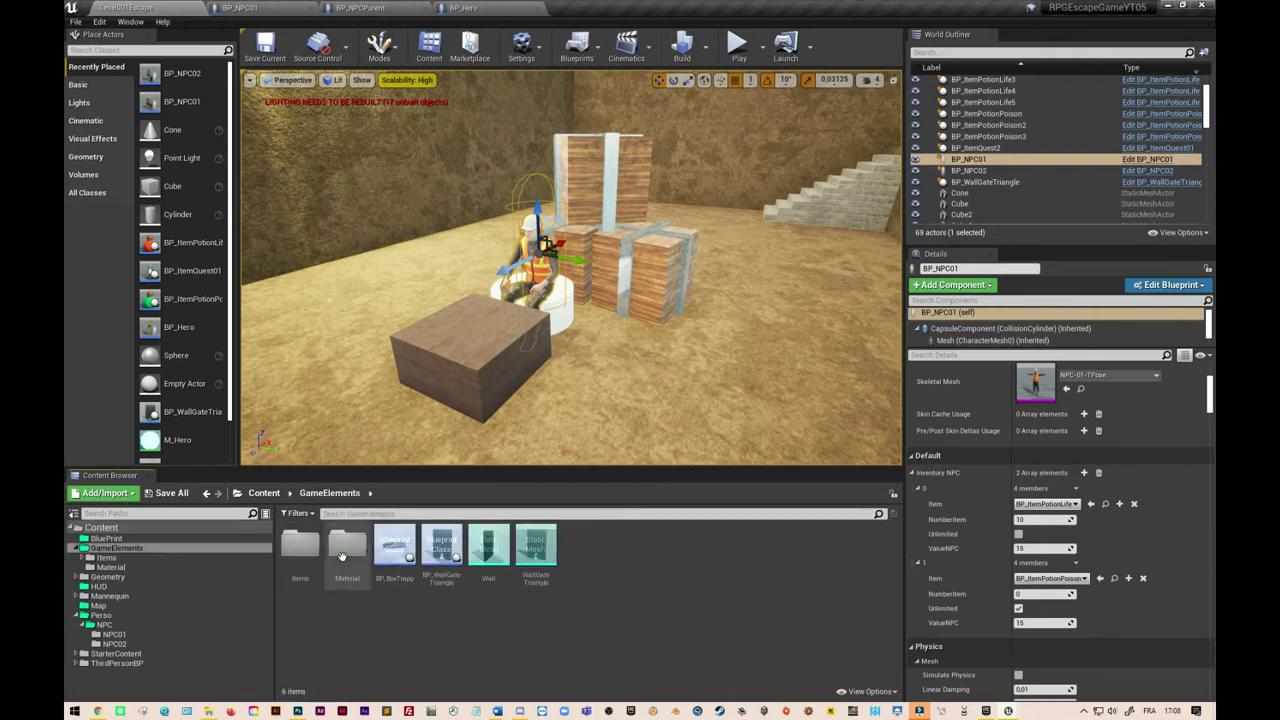
pyautogui.doubleClick(300, 548)
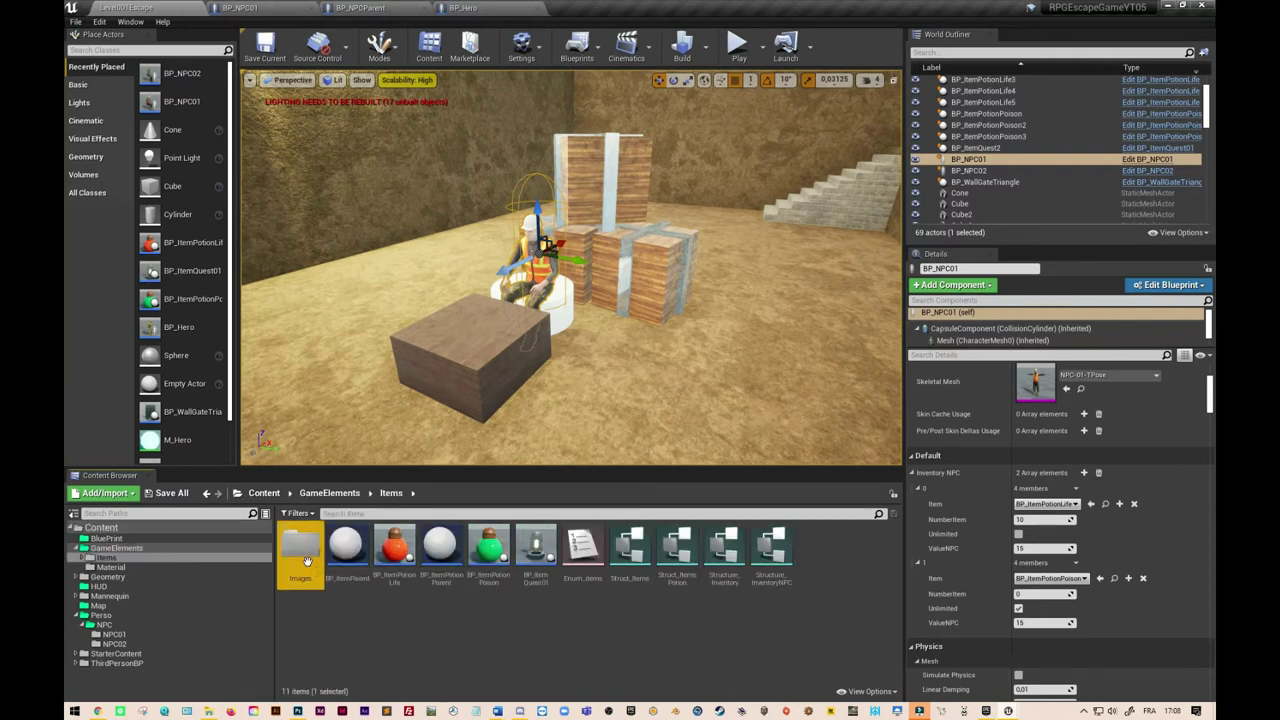
pyautogui.doubleClick(300, 548)
# Import bckinventoryNPCnPlayer.jpg from the RPG Escape Sources folder into the Images folder.
pyautogui.rightClick(527, 588)
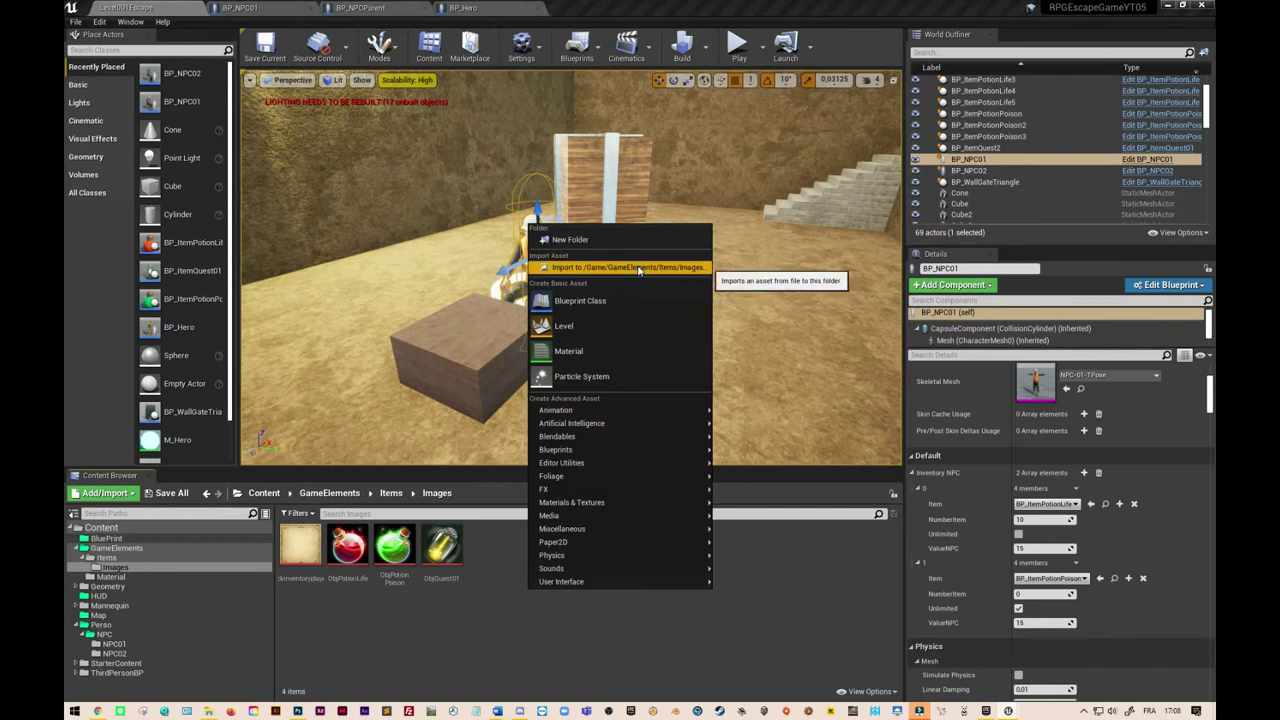
pyautogui.click(638, 268)
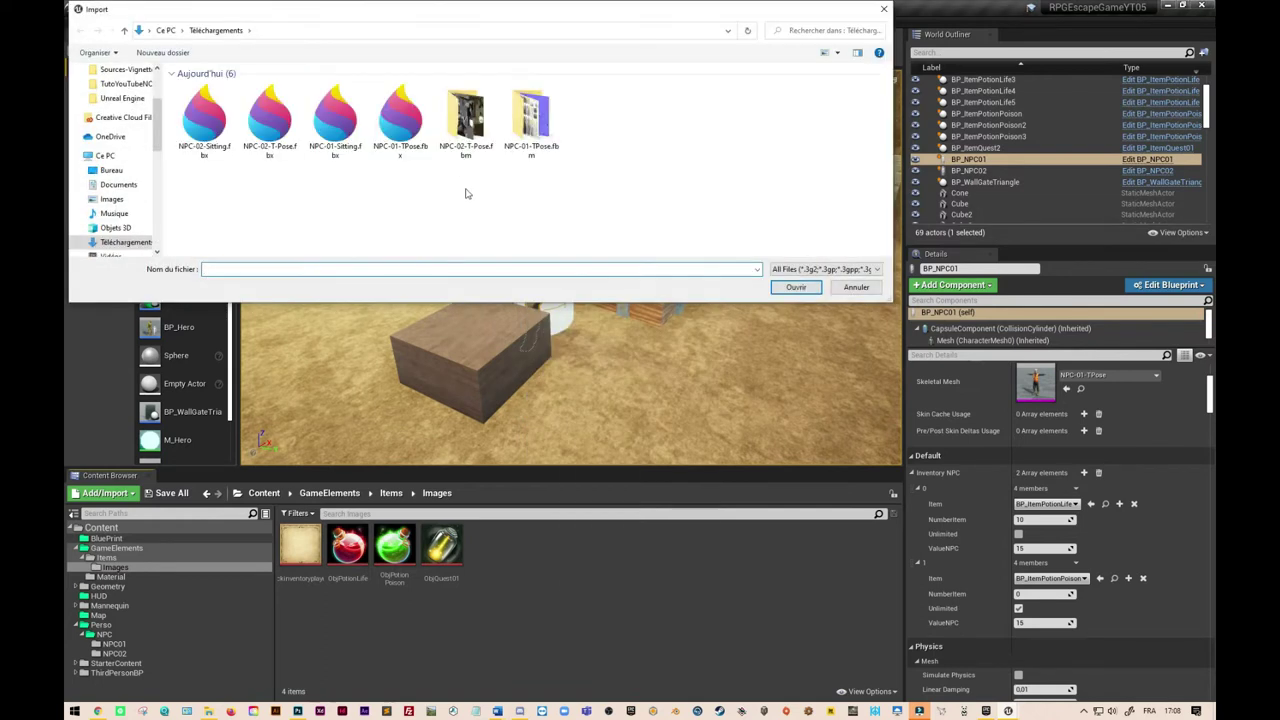
pyautogui.scroll(-2, 132, 212)
pyautogui.click(118, 218)
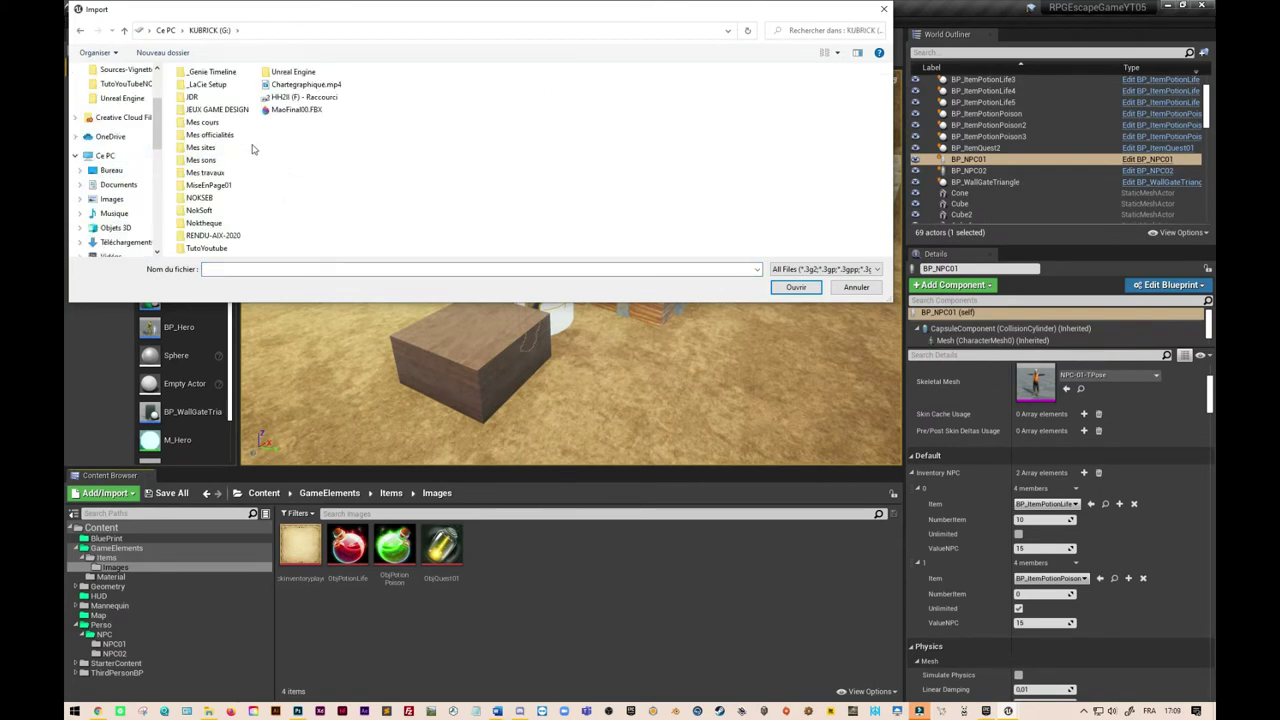
pyautogui.doubleClick(293, 71)
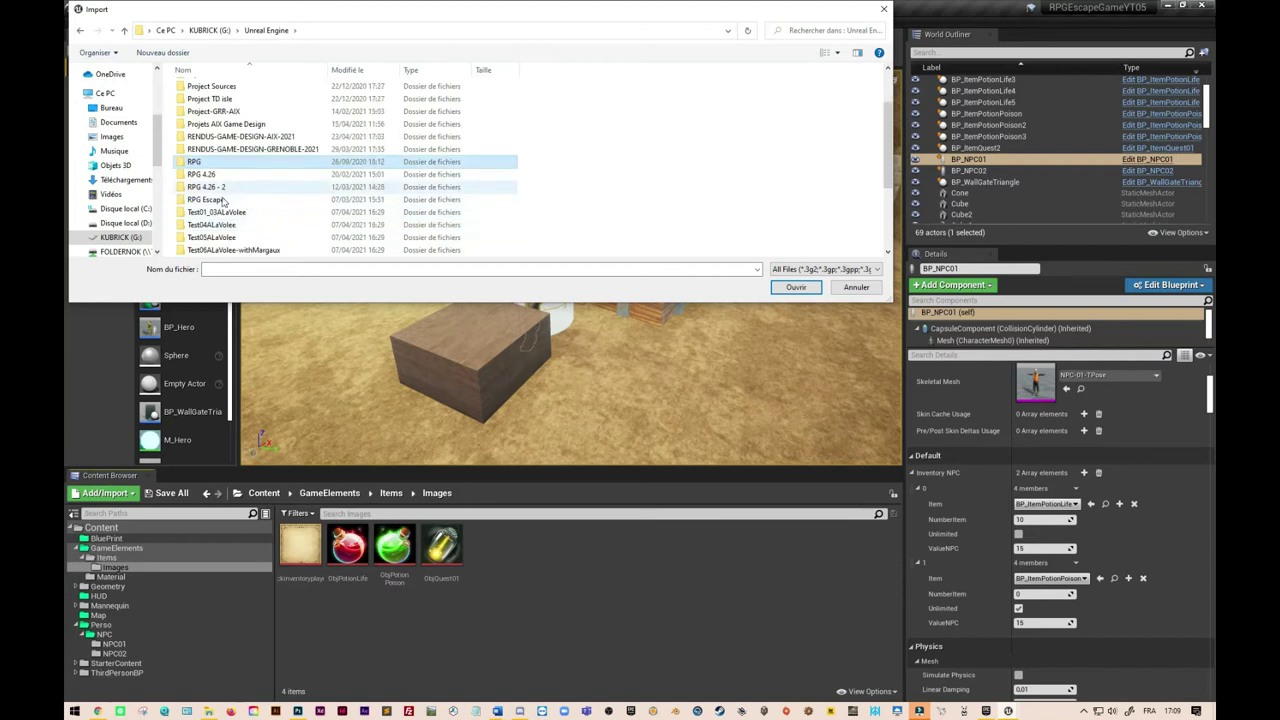
pyautogui.doubleClick(226, 200)
pyautogui.doubleClick(245, 188)
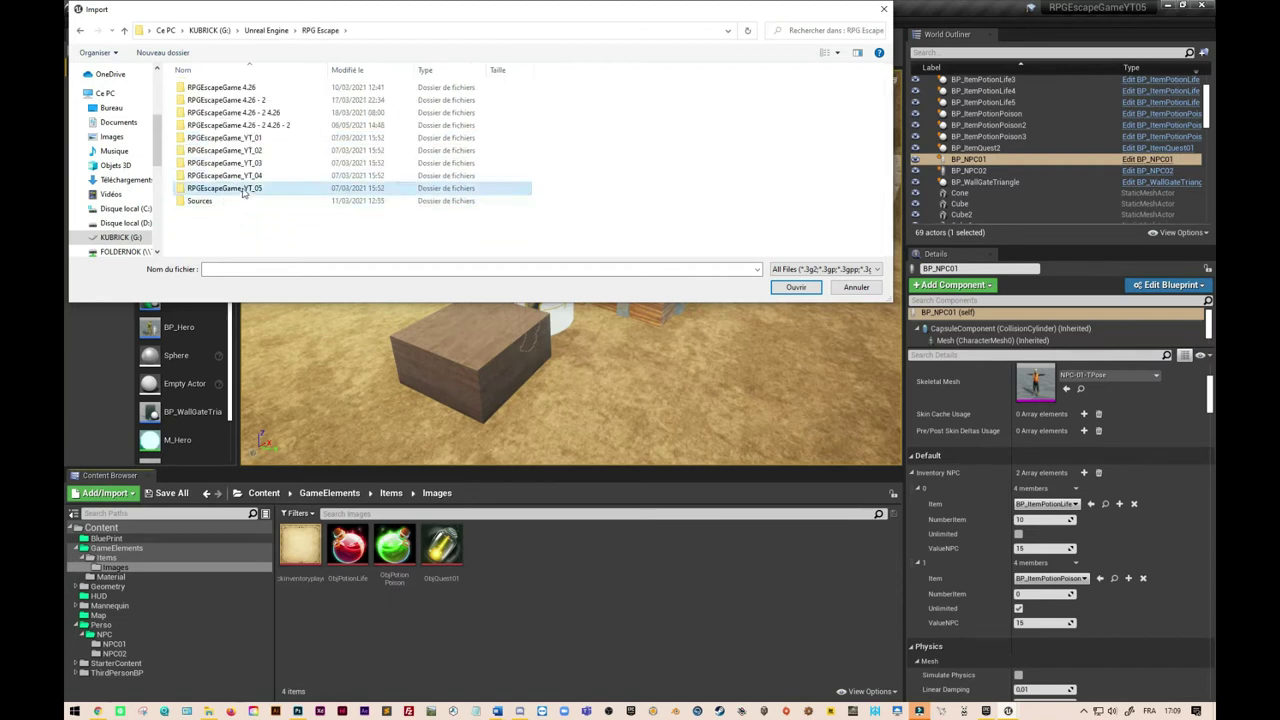
pyautogui.click(320, 32)
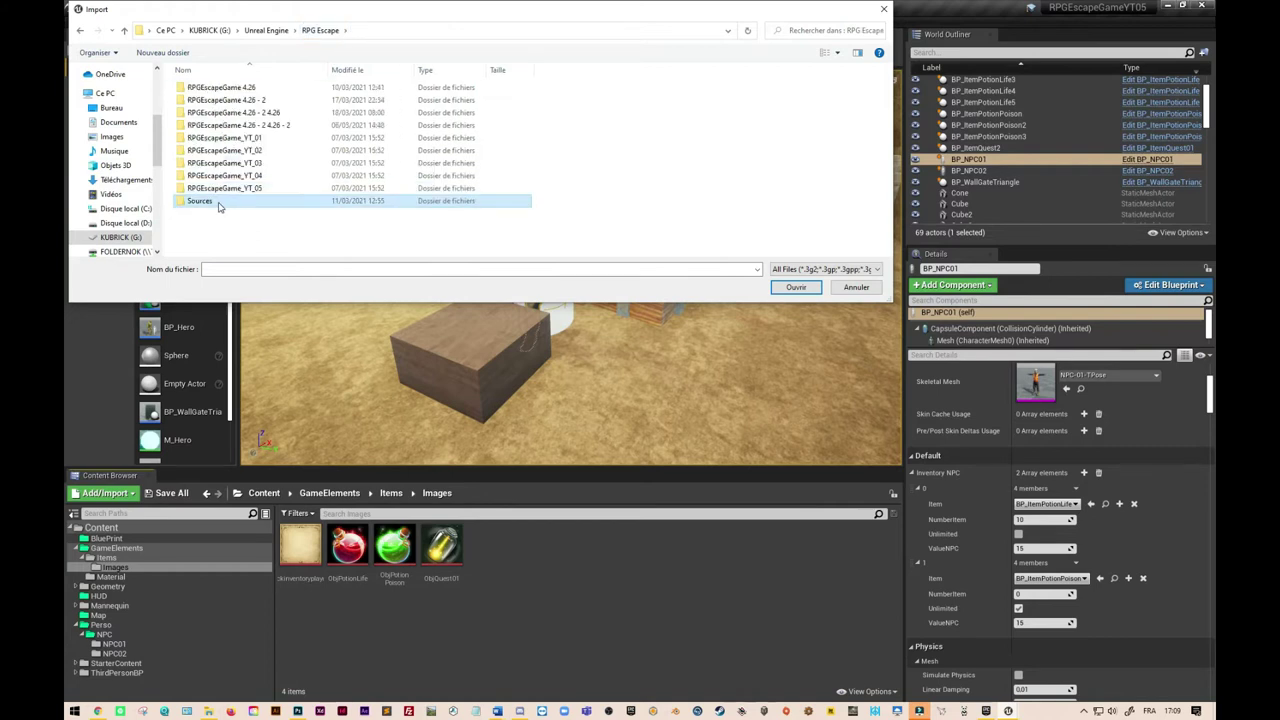
pyautogui.doubleClick(220, 203)
pyautogui.click(335, 100)
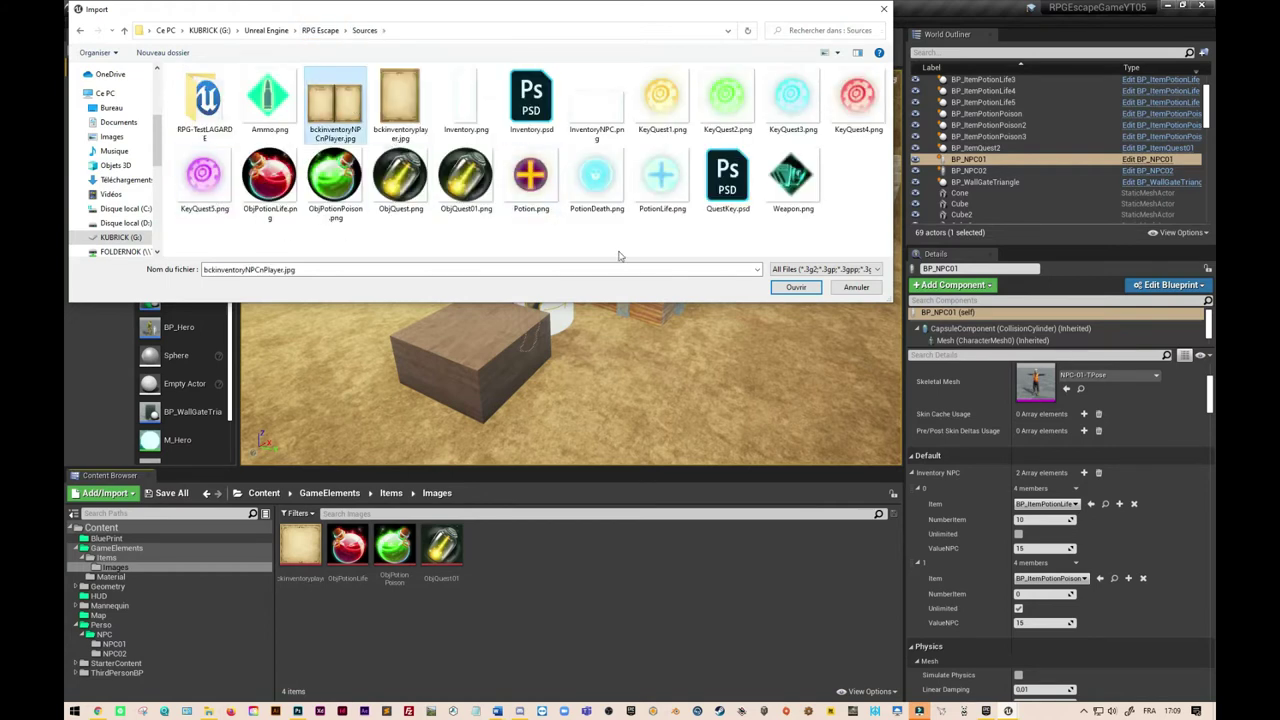
pyautogui.click(795, 287)
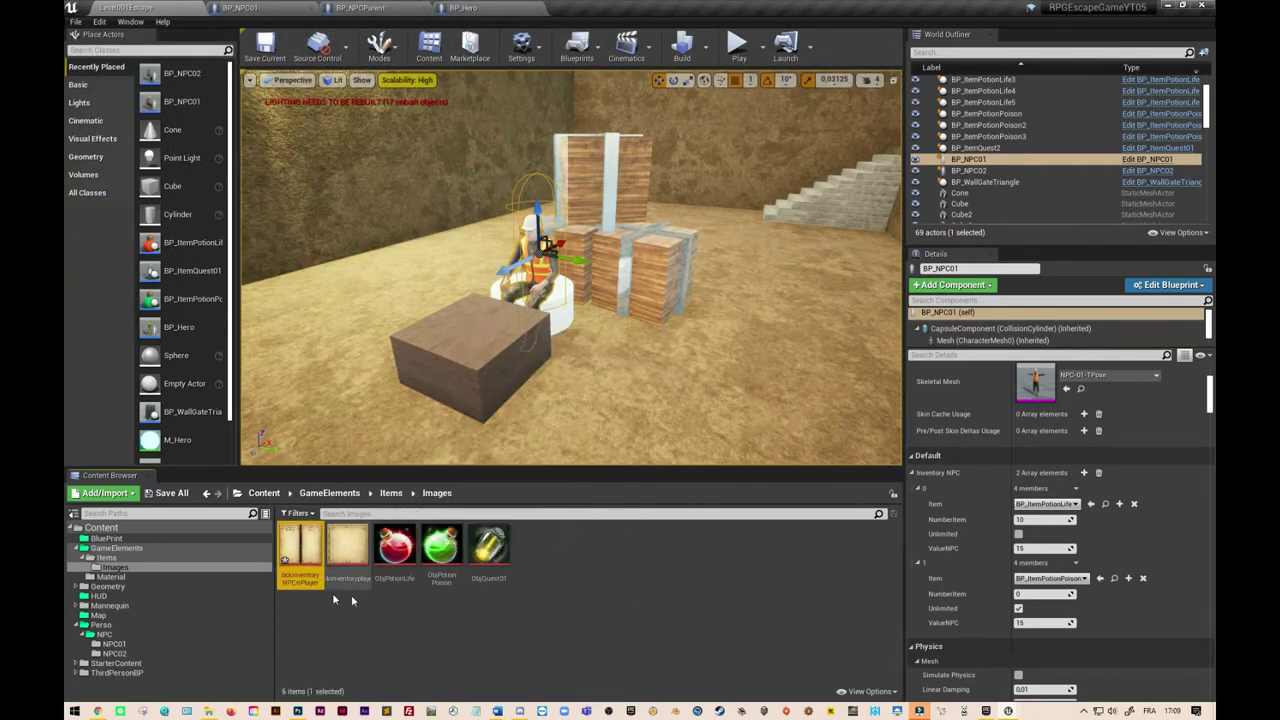
# Set the bckinventoryNPCnPlayer texture to UserInterface2D (RGBA) compression and save it.
pyautogui.click(406, 607)
pyautogui.click(305, 552)
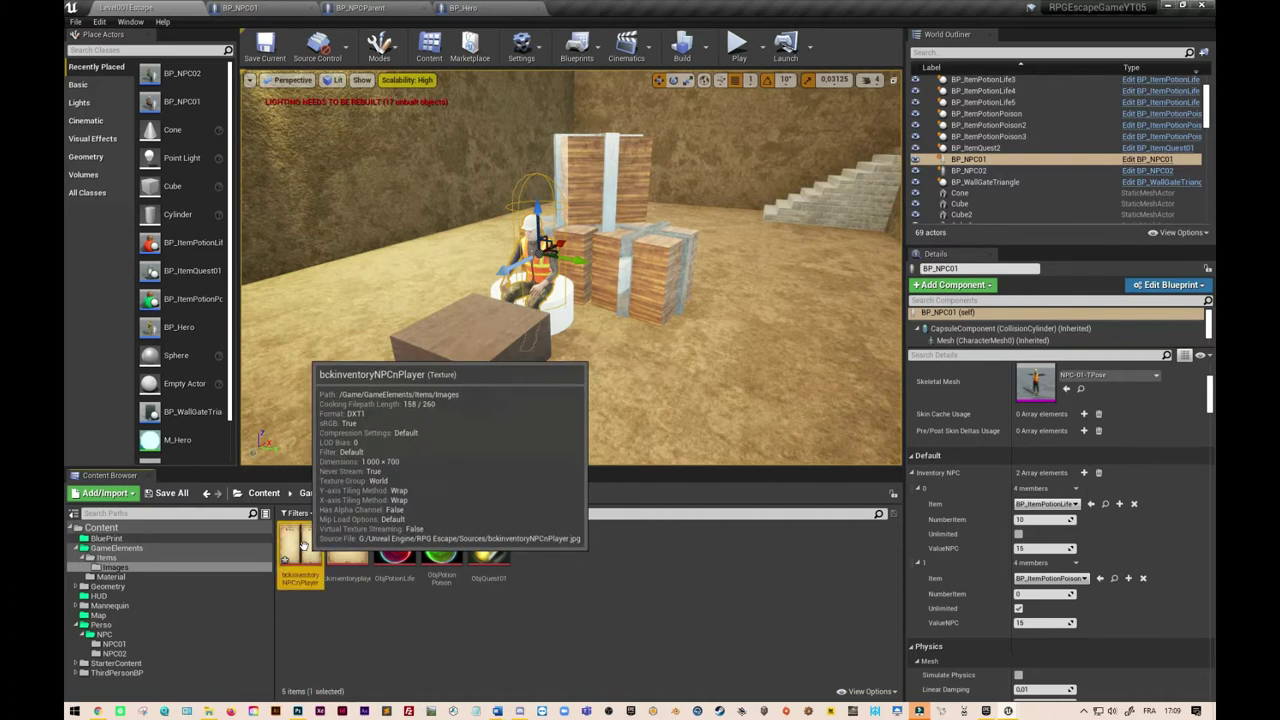
pyautogui.doubleClick(305, 552)
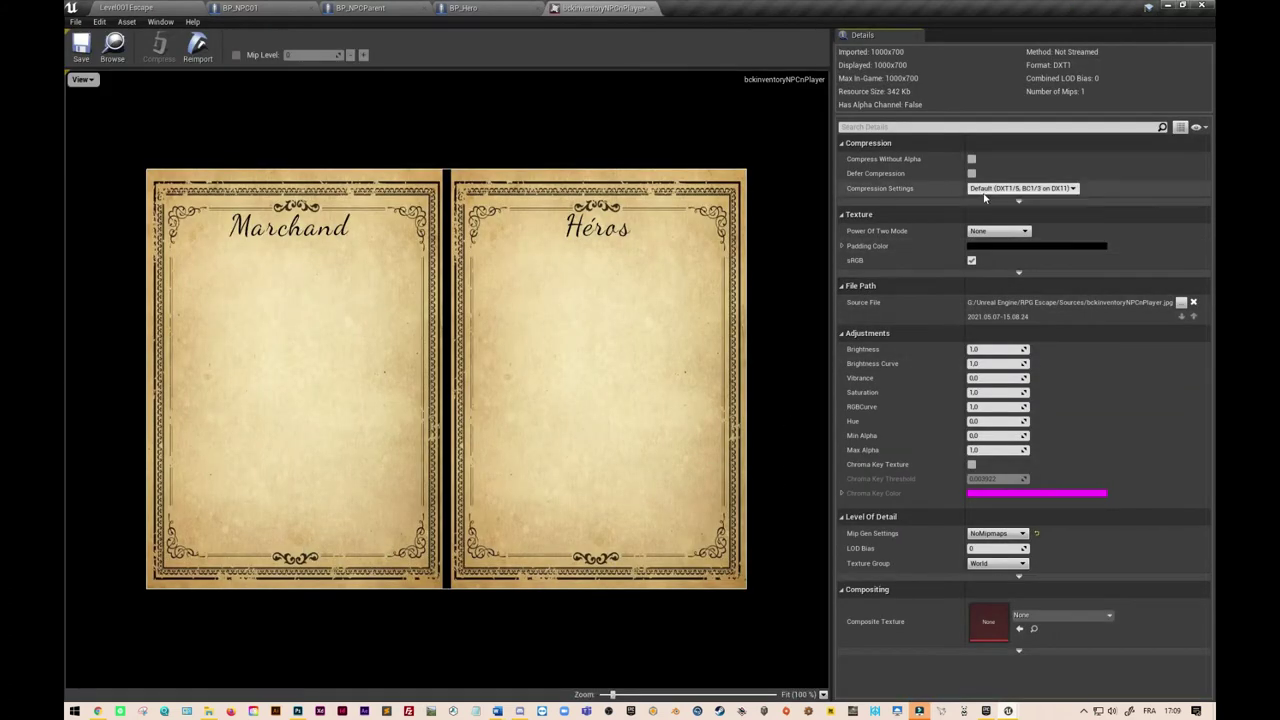
pyautogui.click(1075, 189)
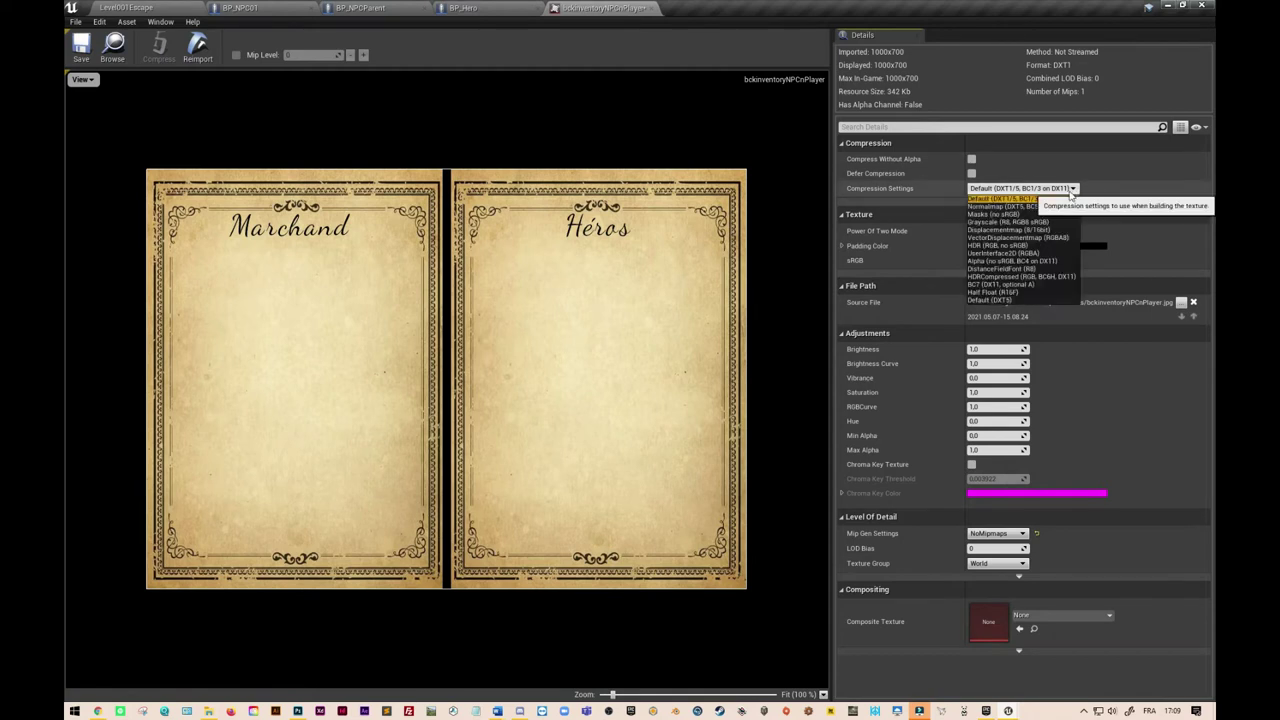
pyautogui.click(984, 254)
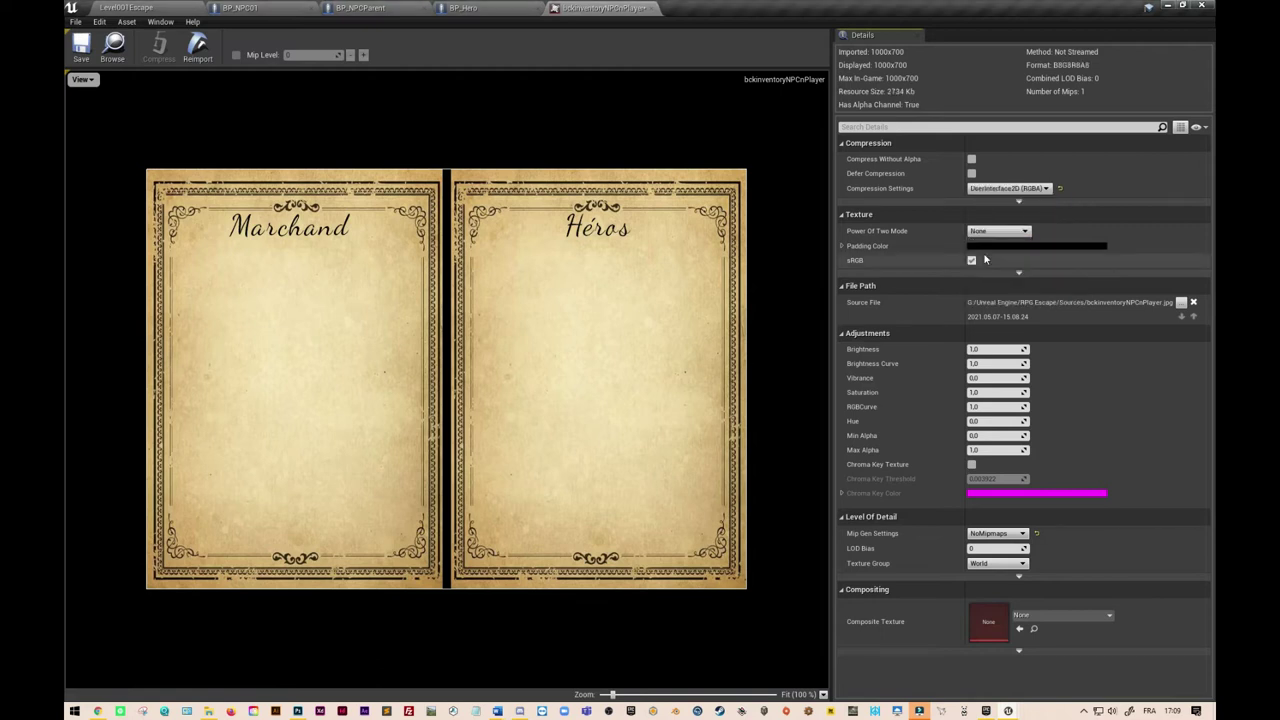
pyautogui.click(81, 45)
pyautogui.click(157, 15)
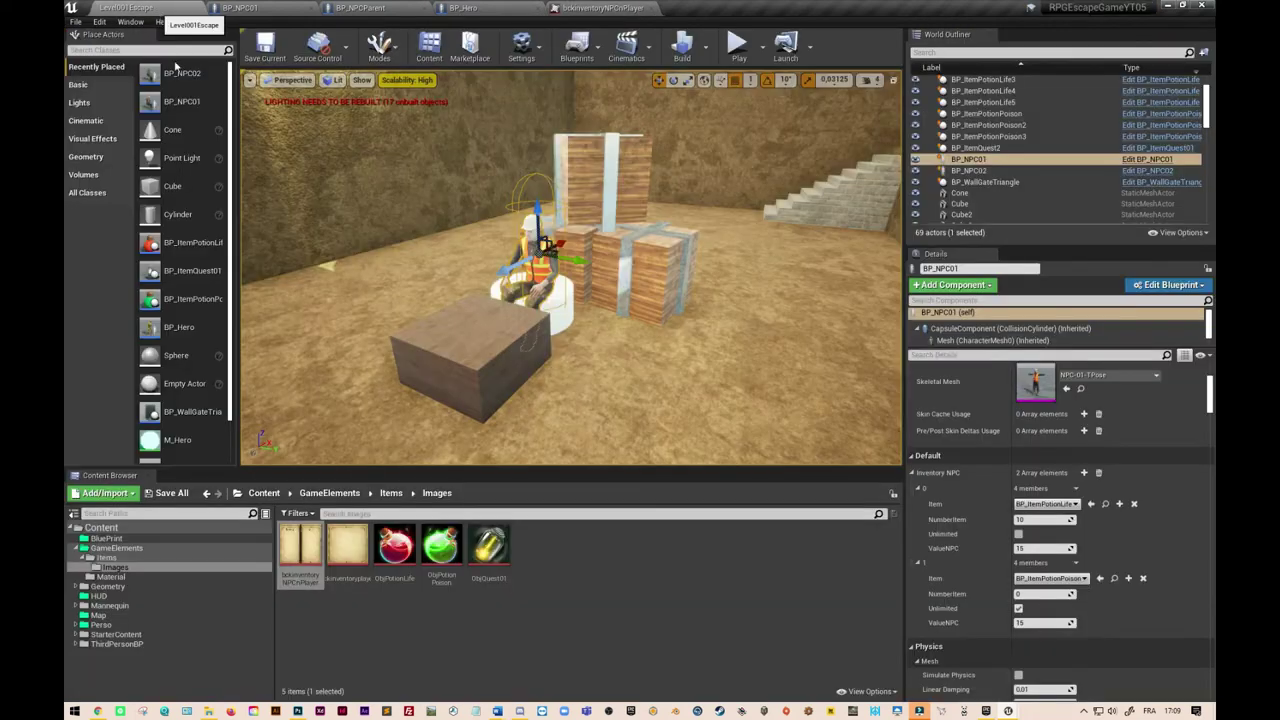
# Switch the single-page bckinventoryplayer texture to UserInterface2D (RGBA) compression too.
pyautogui.doubleClick(352, 557)
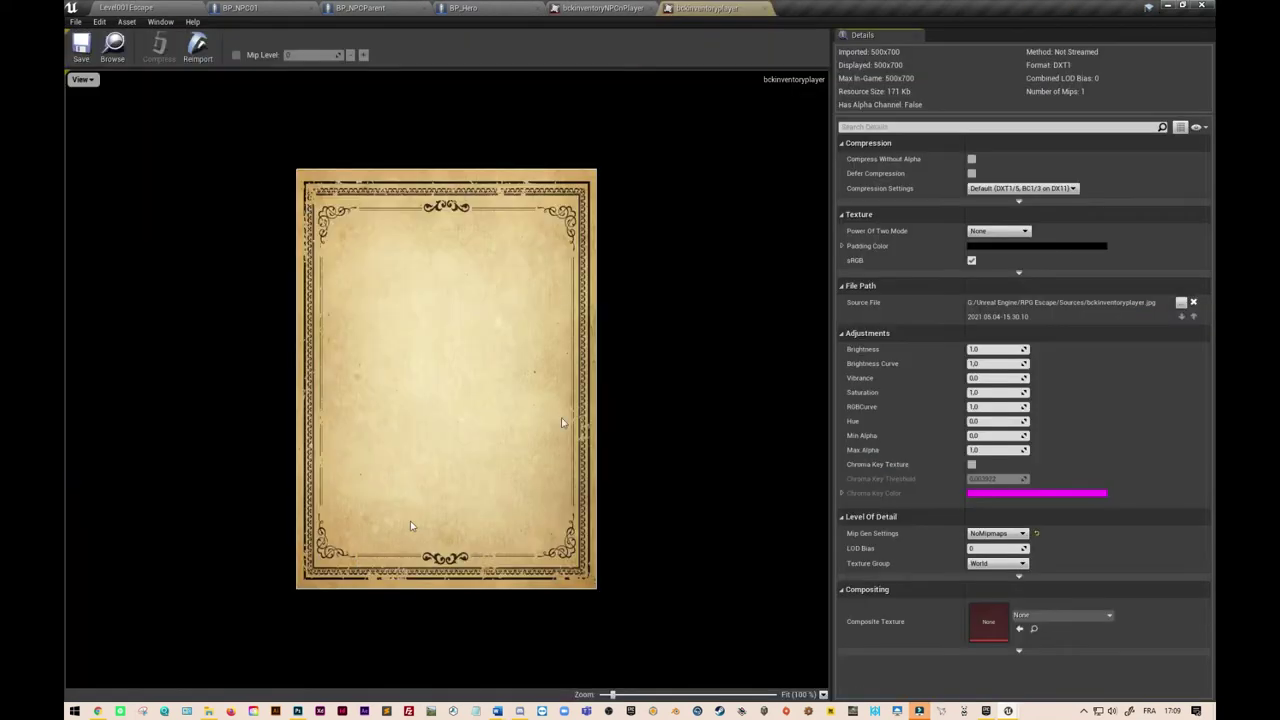
pyautogui.click(1022, 188)
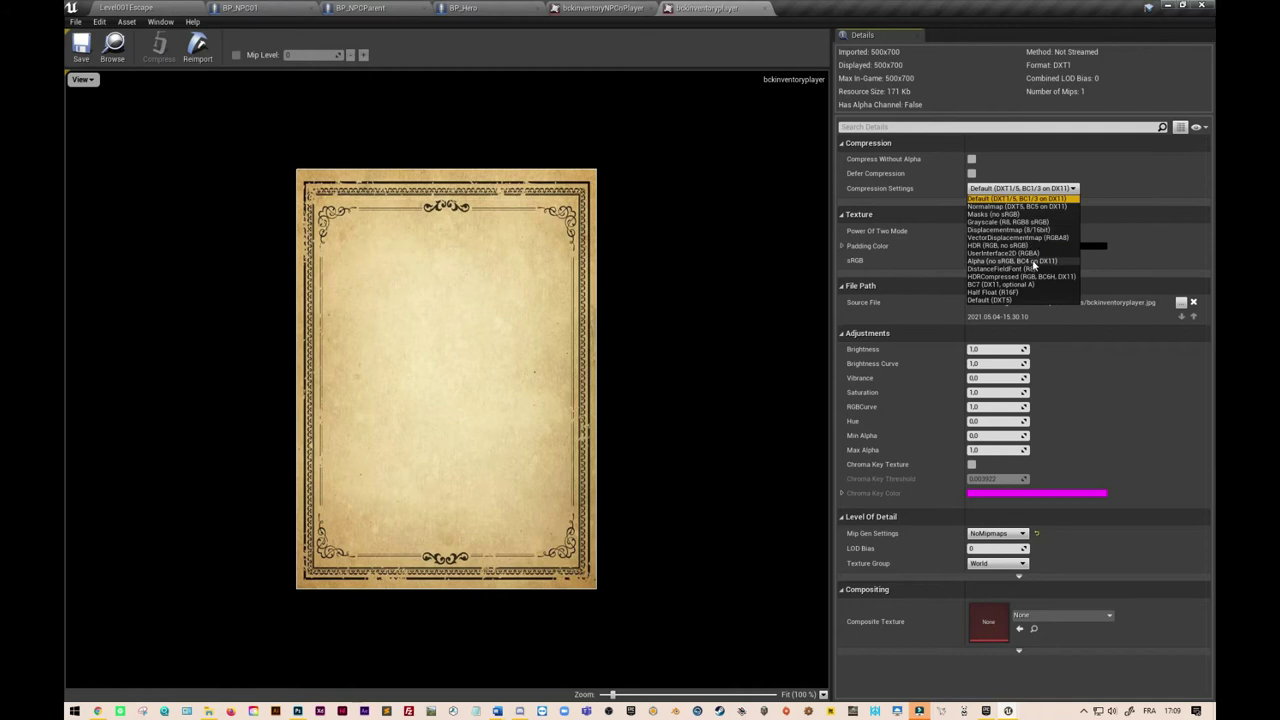
pyautogui.click(1030, 253)
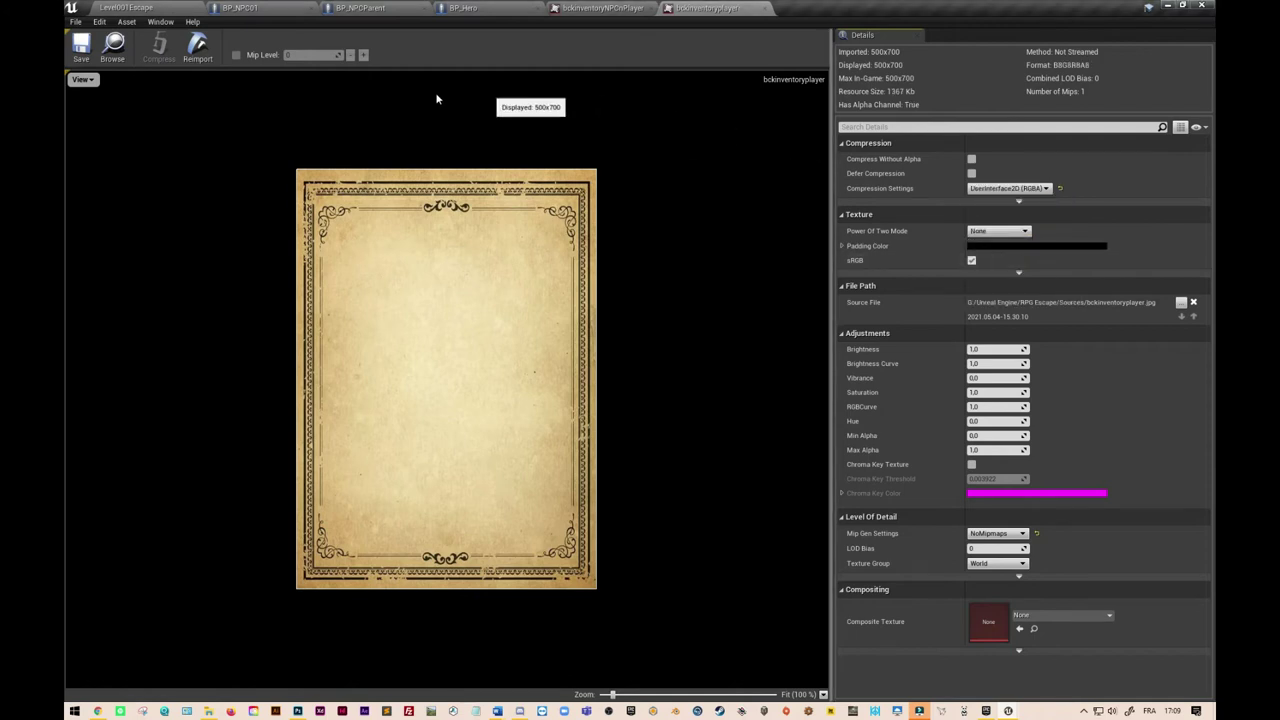
pyautogui.click(152, 9)
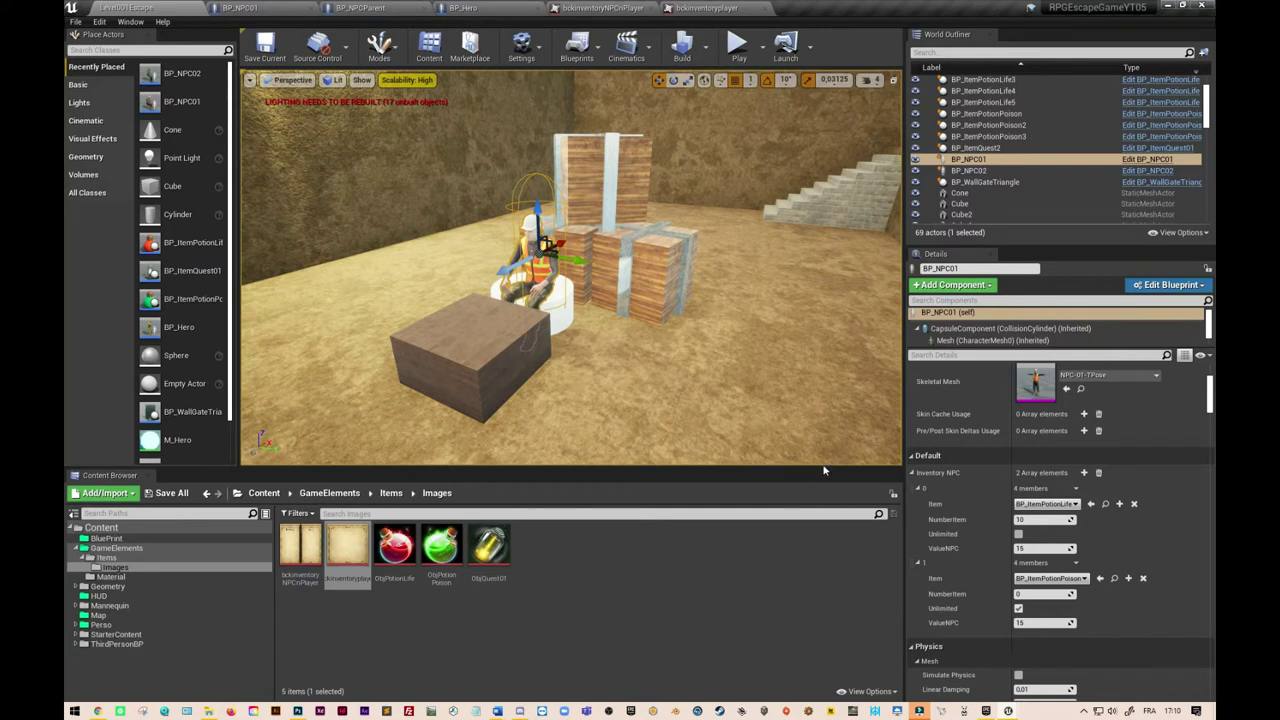
# Go back to the level editor and open the Content > HUD folder.
pyautogui.click(255, 8)
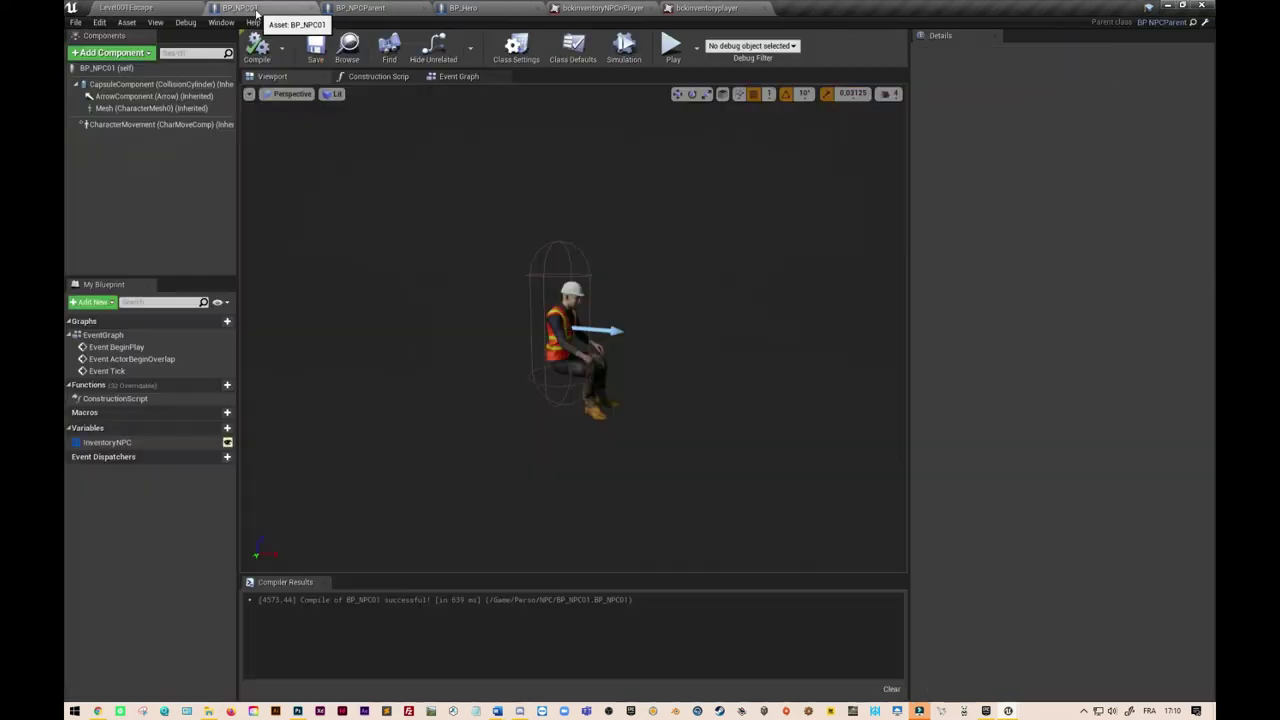
pyautogui.click(157, 7)
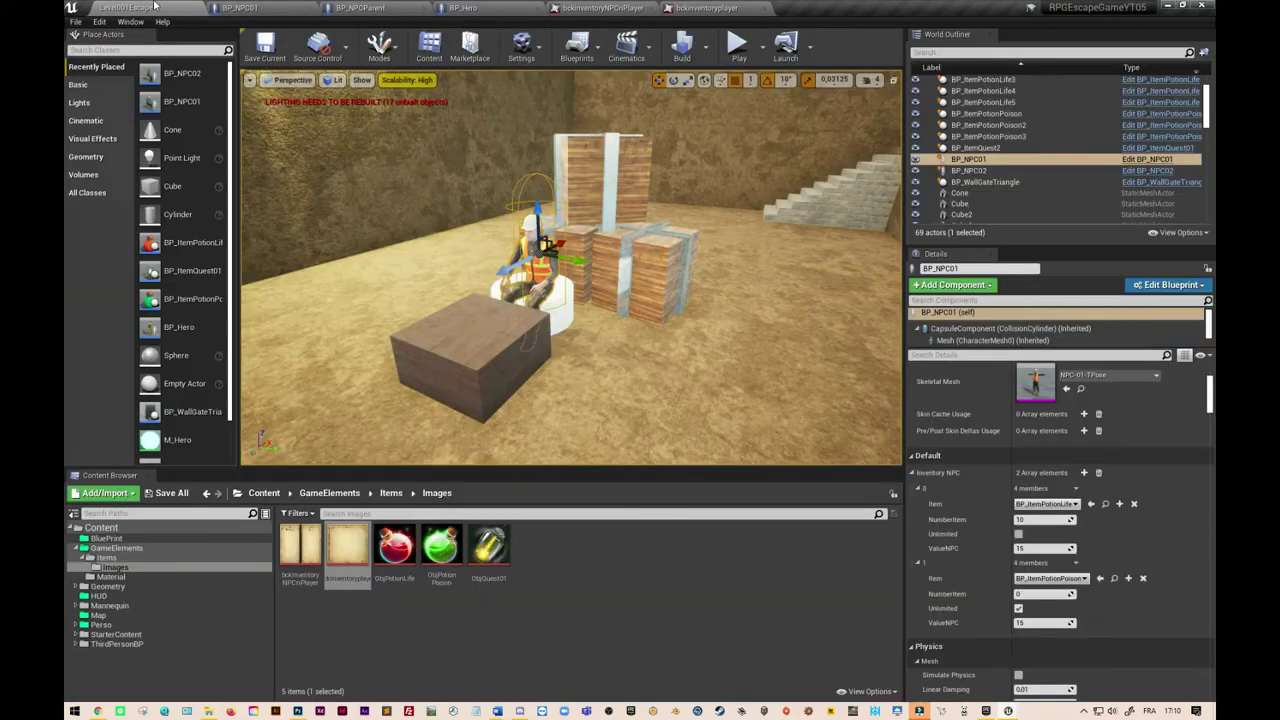
pyautogui.click(264, 493)
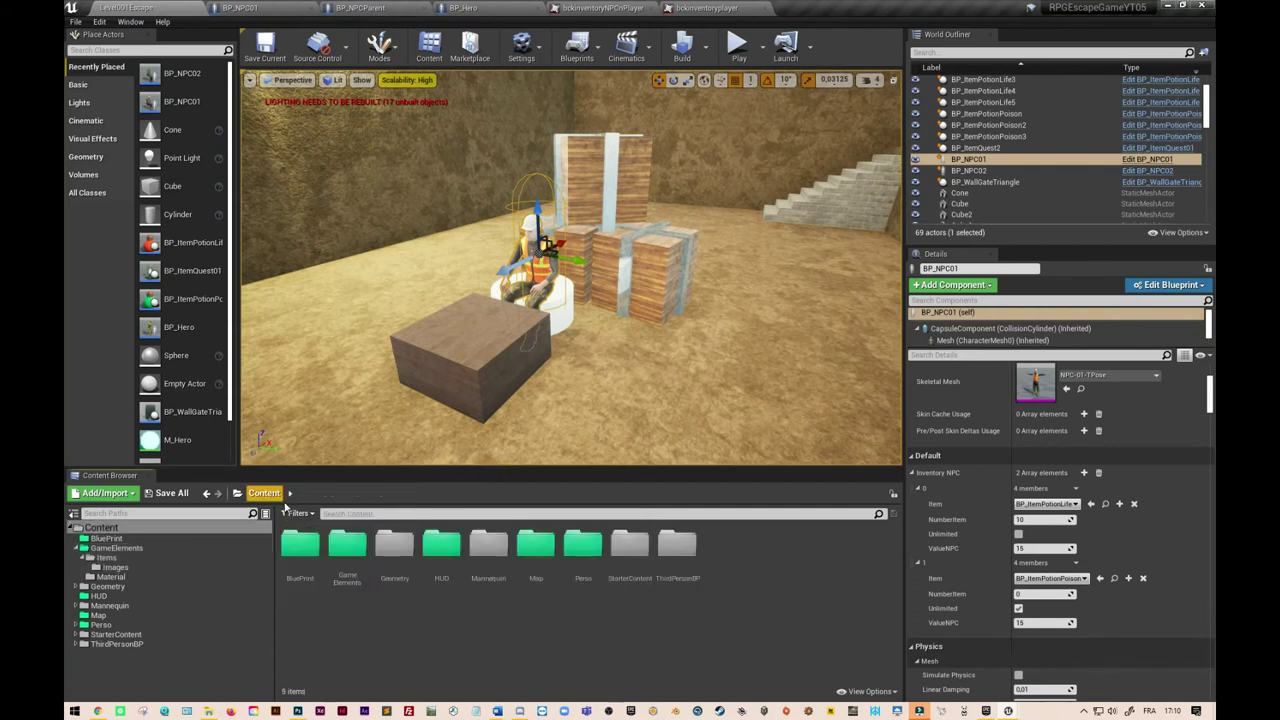
pyautogui.doubleClick(443, 556)
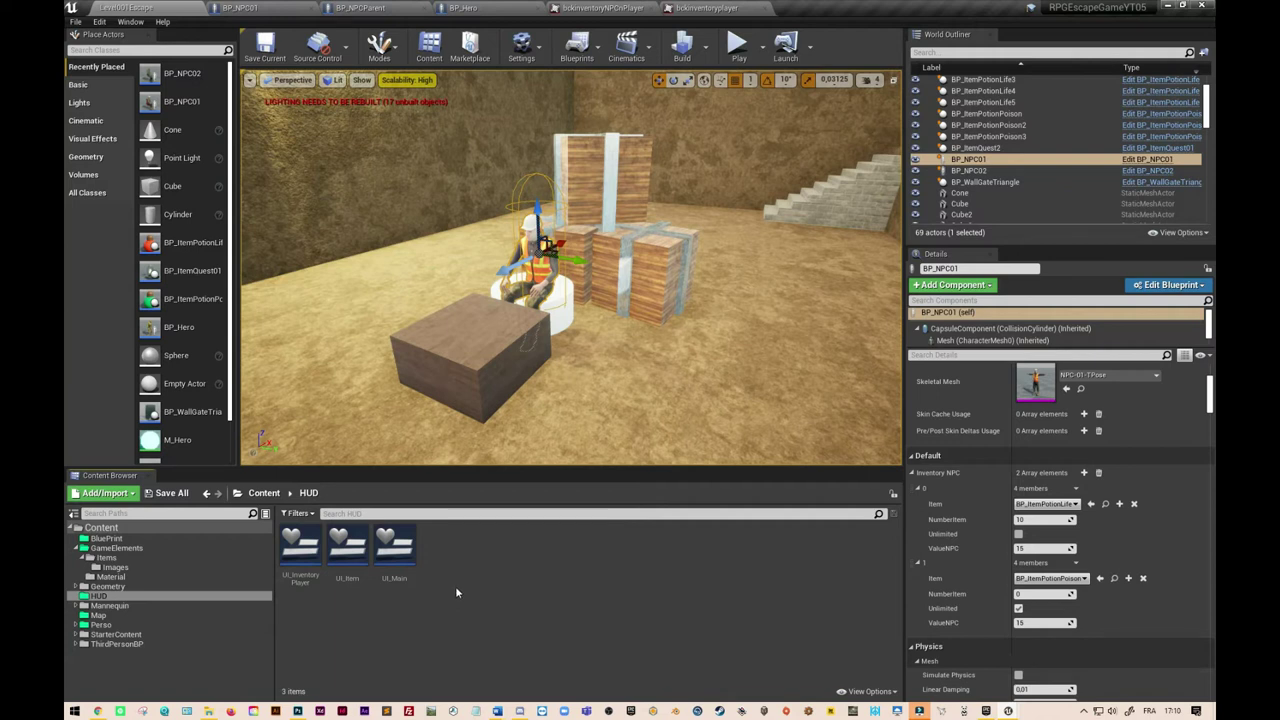
# Create a Widget Blueprint named UI_InventoryNPCnPlayer in HUD and open it.
pyautogui.rightClick(456, 593)
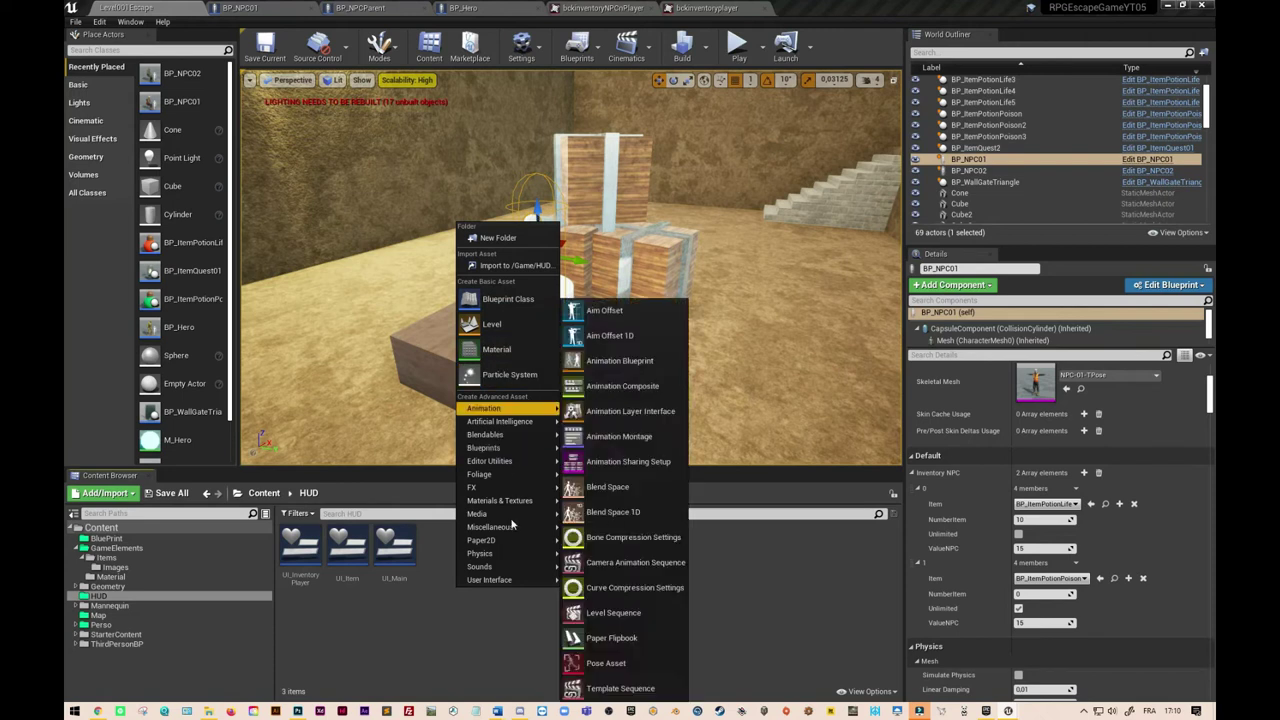
pyautogui.moveTo(507, 578)
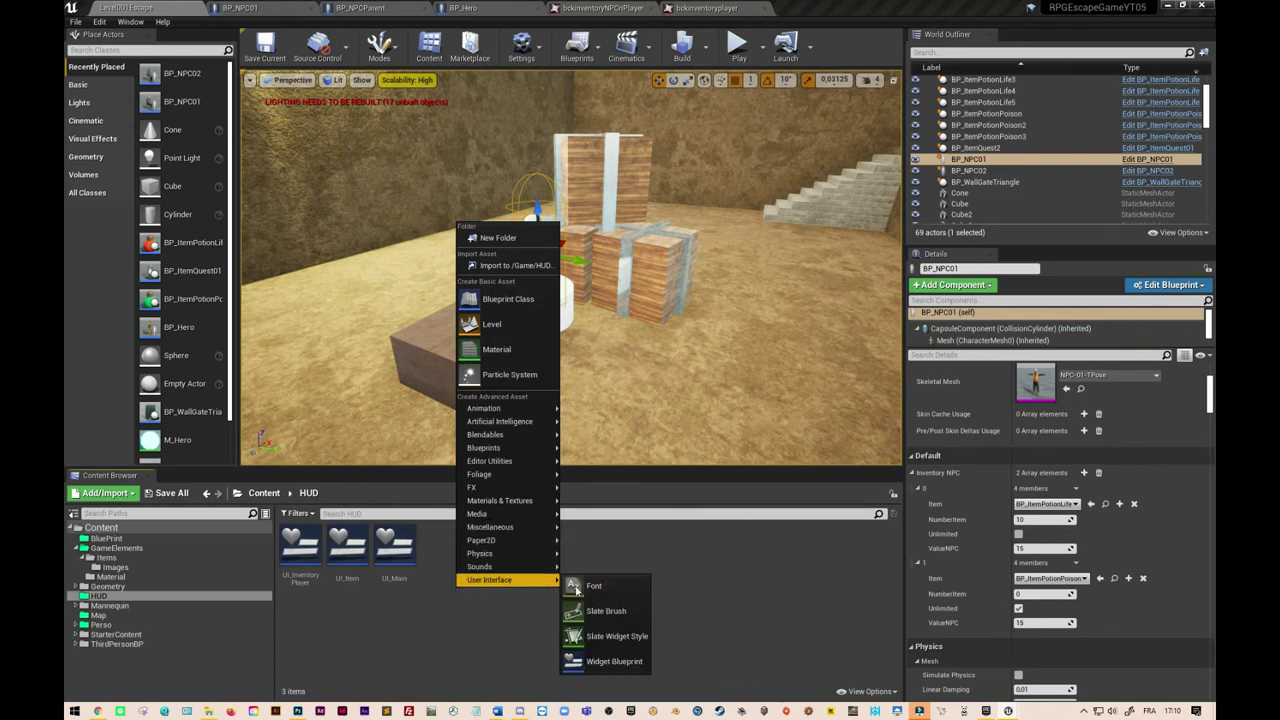
pyautogui.click(628, 667)
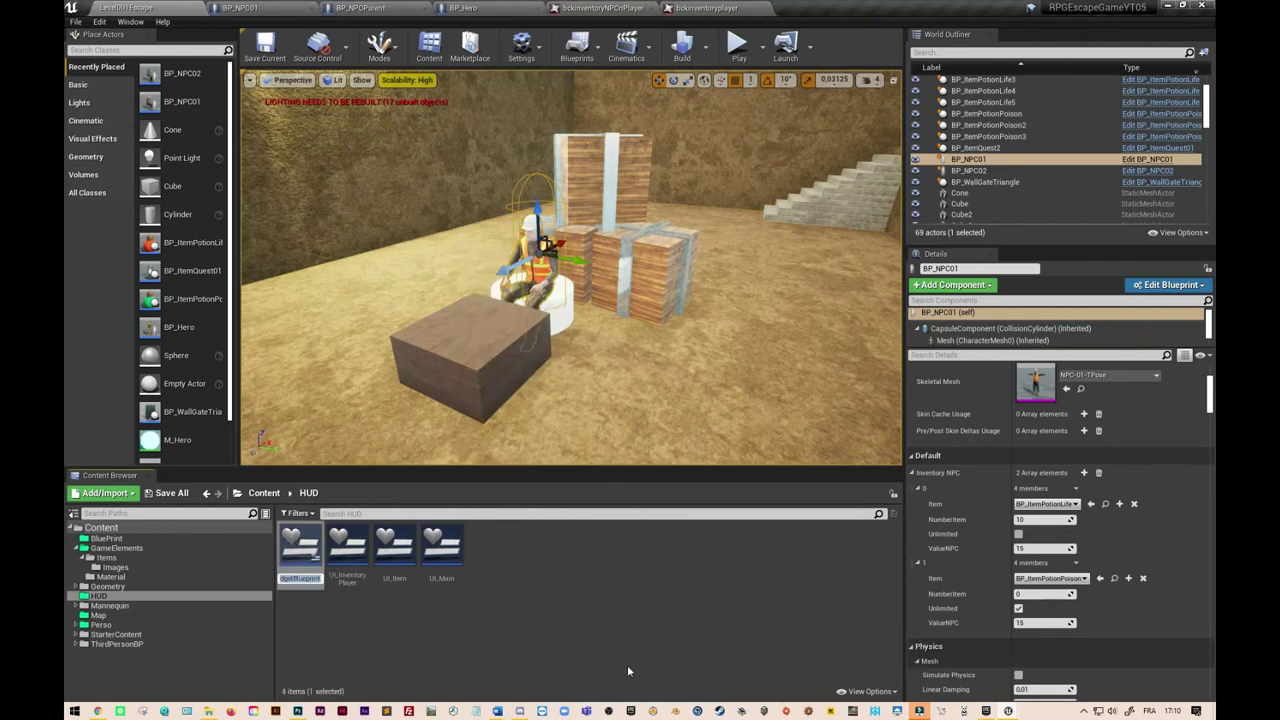
pyautogui.write('UI_')
pyautogui.write('Inventory')
pyautogui.press('BackSpace')
pyautogui.press('BackSpace')
pyautogui.press('BackSpace')
pyautogui.press('BackSpace')
pyautogui.press('BackSpace')
pyautogui.write('ntory')
pyautogui.write('NPCnPlayer')
pyautogui.press('Return')
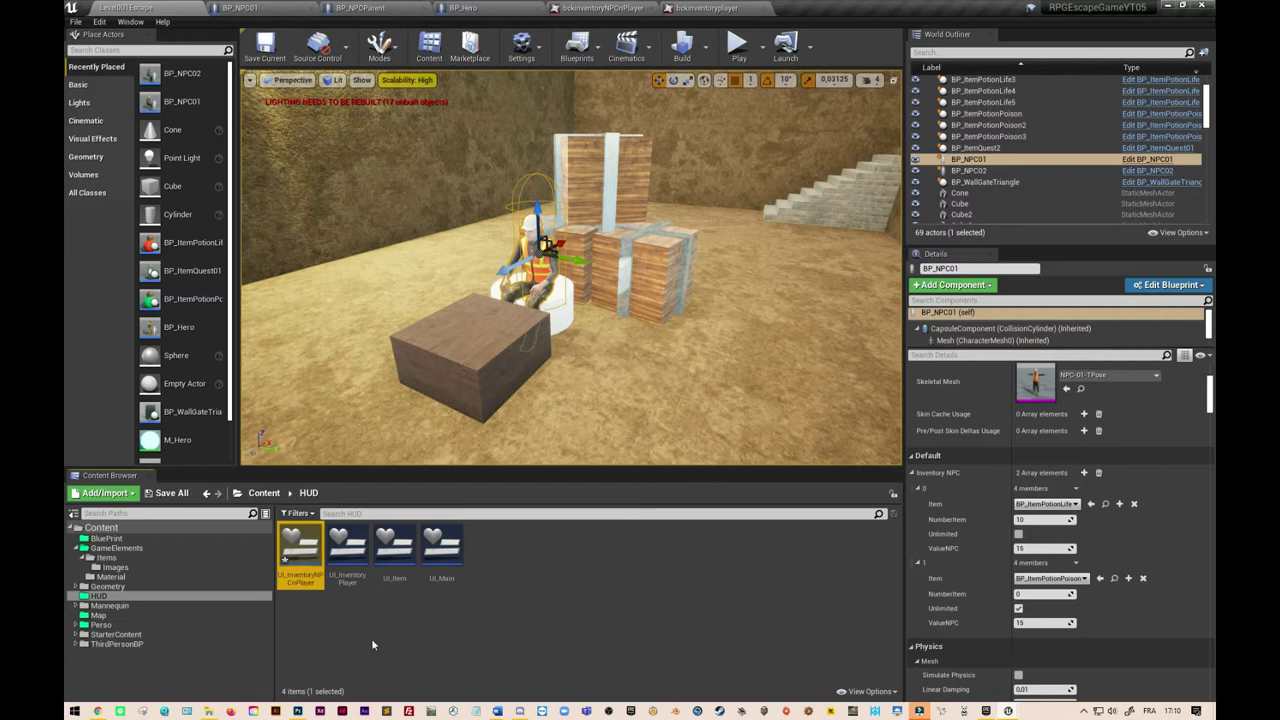
pyautogui.doubleClick(296, 559)
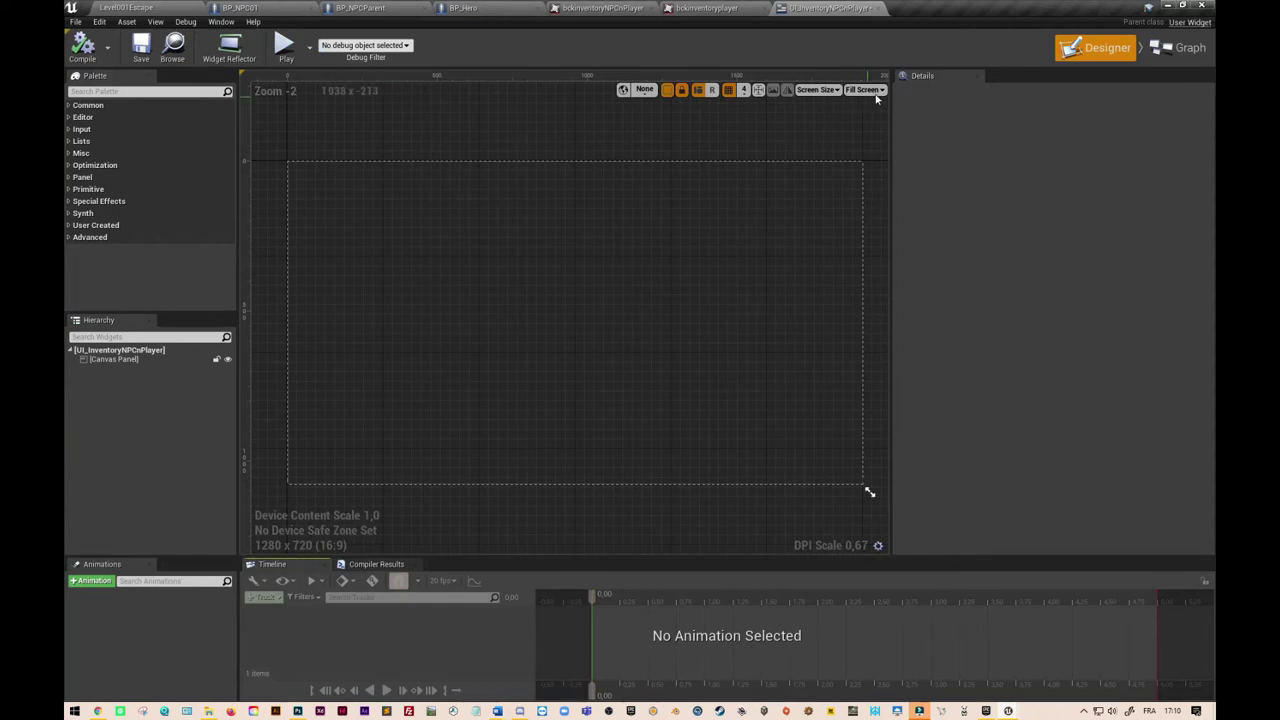
# Preview the widget at a custom 1000 × 700 size, select the Canvas Panel, and start a Palette search.
pyautogui.click(882, 90)
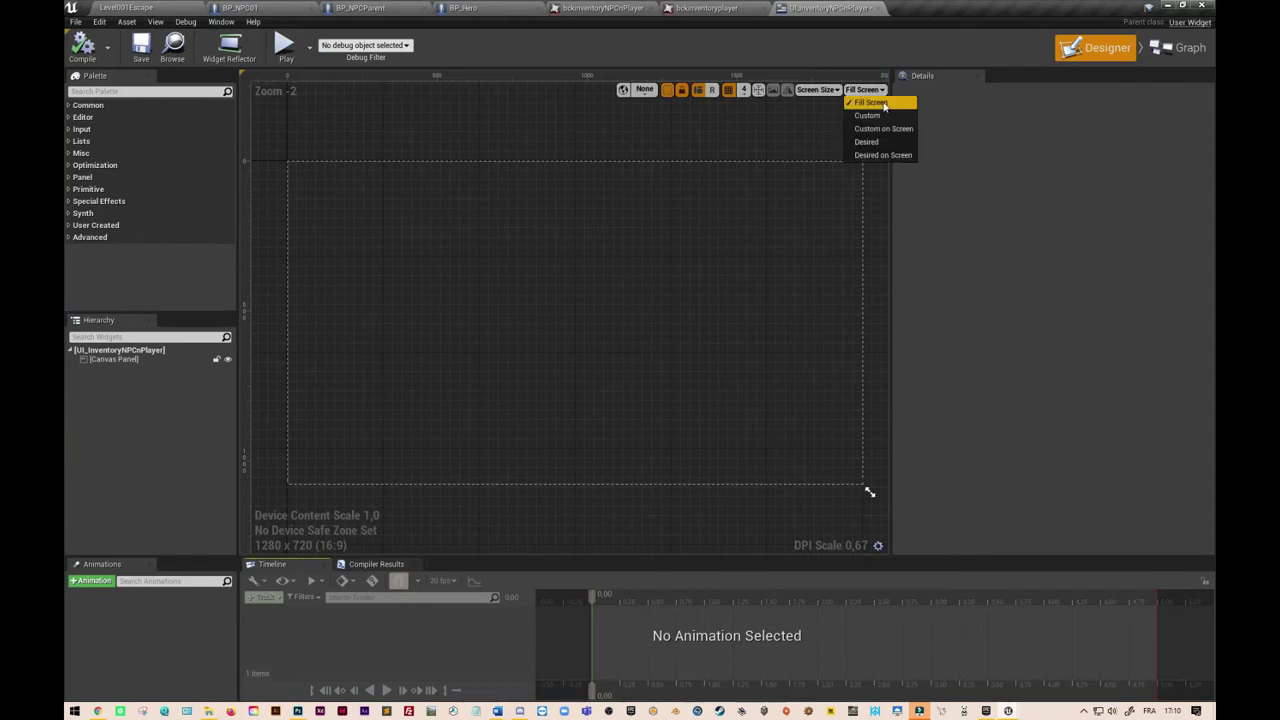
pyautogui.click(884, 116)
pyautogui.write('1000')
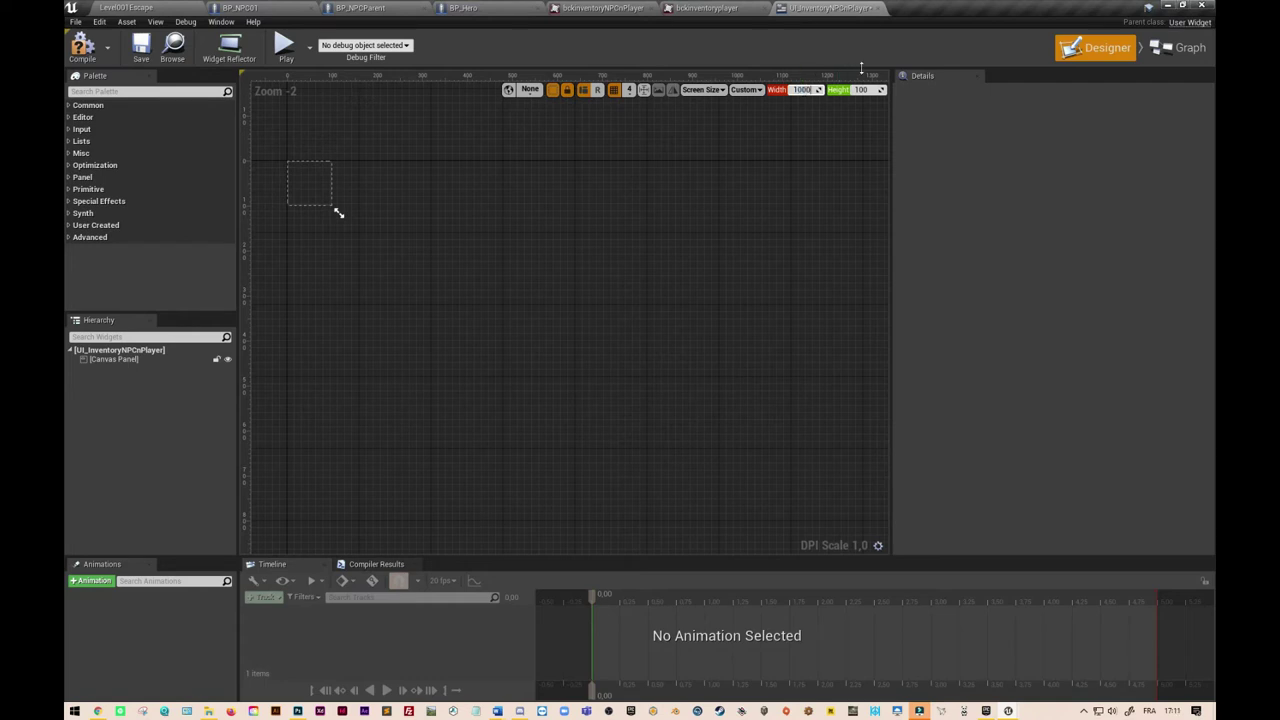
pyautogui.press('Tab')
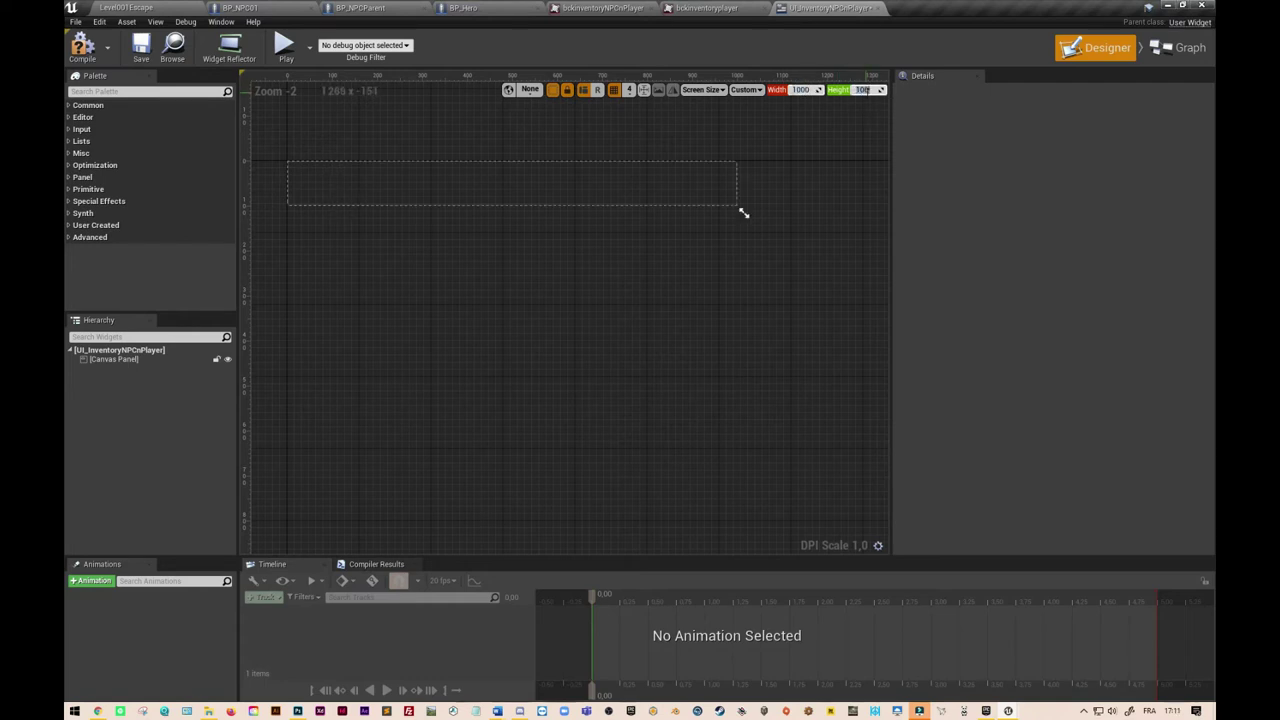
pyautogui.write('700')
pyautogui.press('Return')
pyautogui.click(349, 260)
pyautogui.click(351, 186)
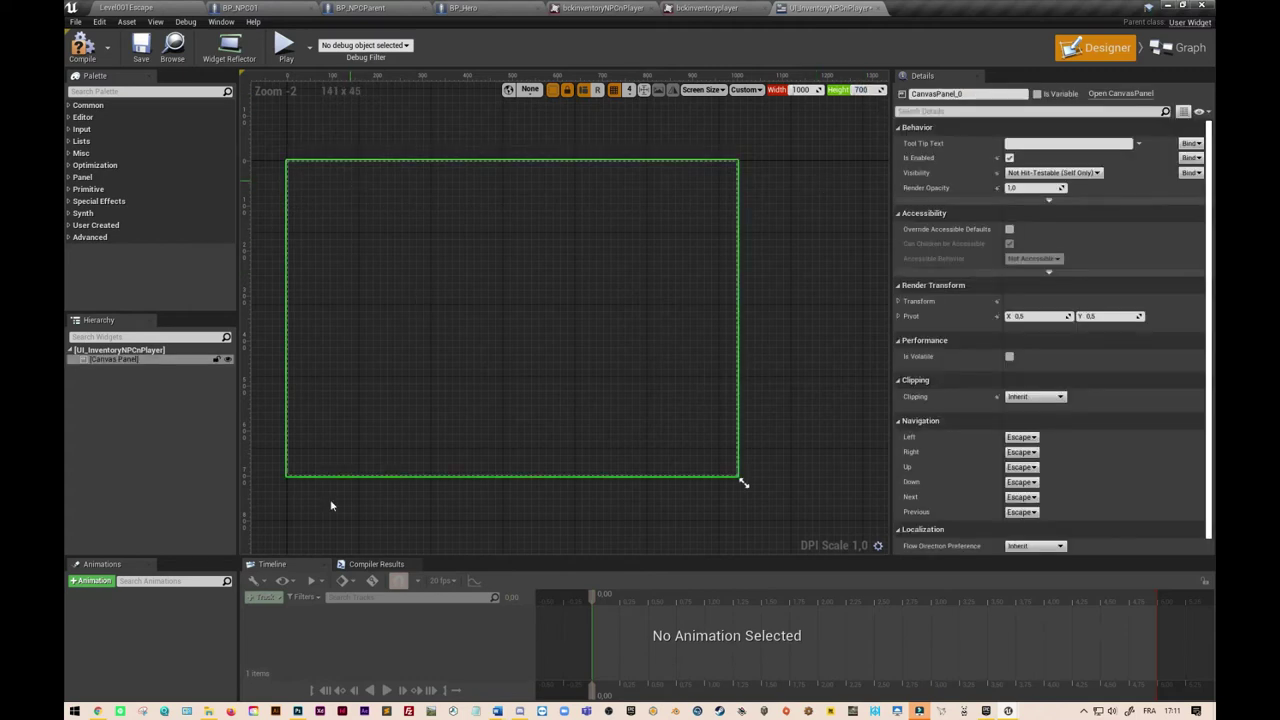
pyautogui.click(118, 91)
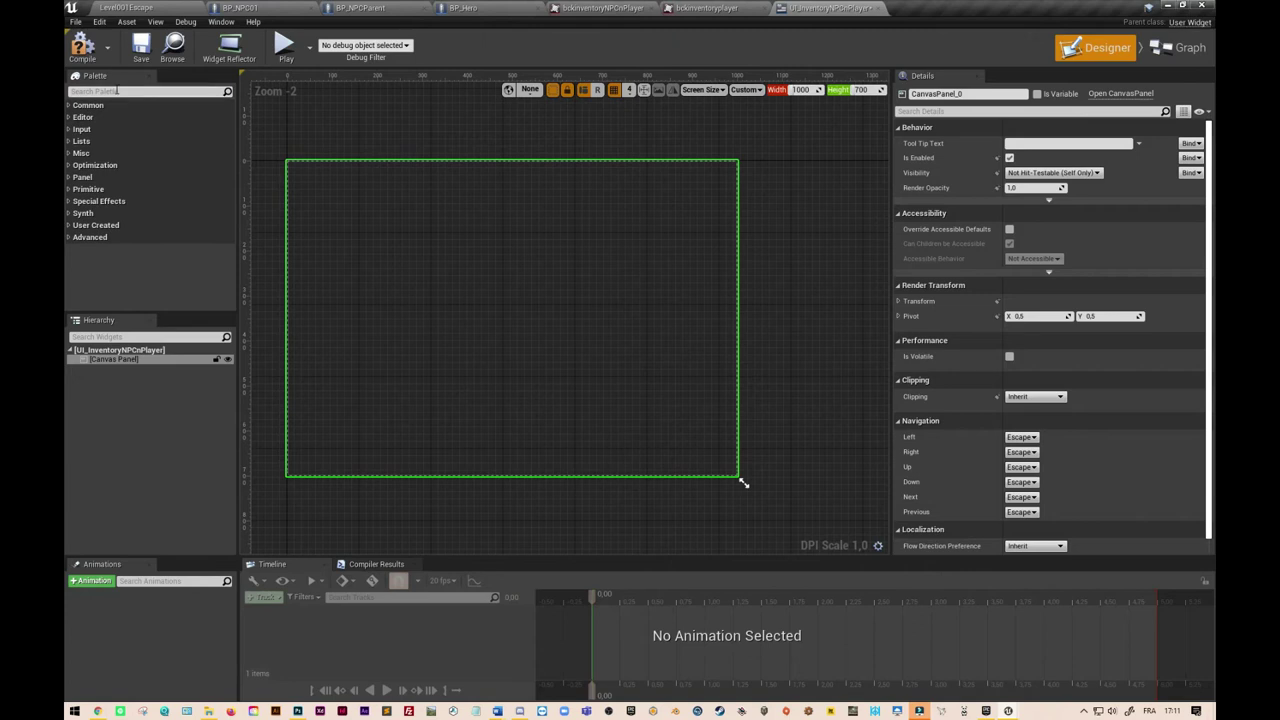
# Add a Border to the Canvas Panel with bckinventoryNPCnPlayer as its brush image.
pyautogui.write('border')
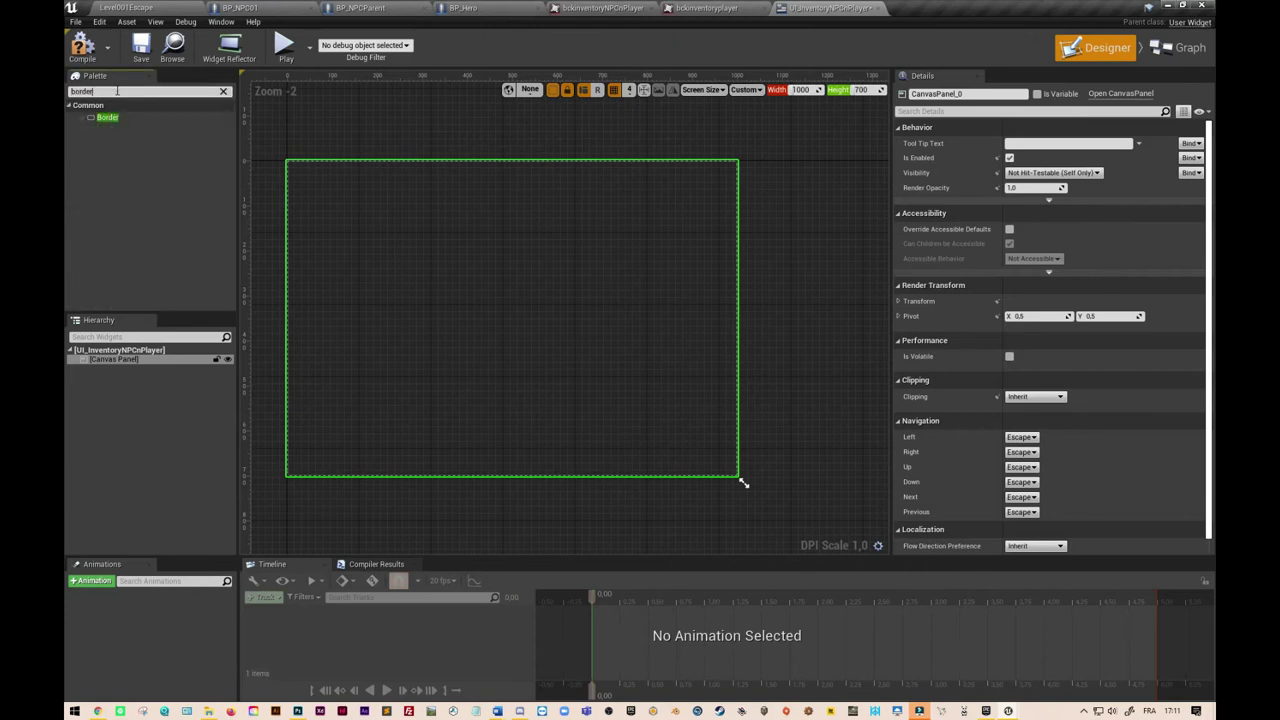
pyautogui.moveTo(112, 118); pyautogui.dragTo(135, 366)
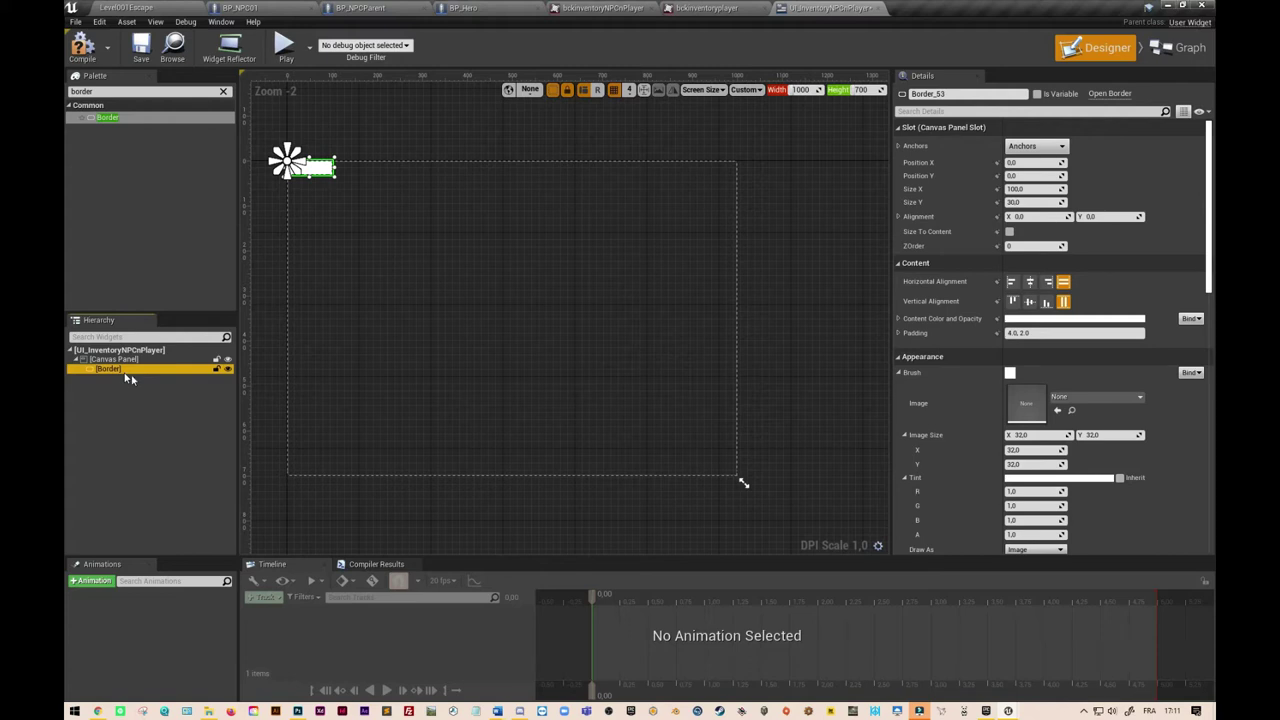
pyautogui.click(1141, 398)
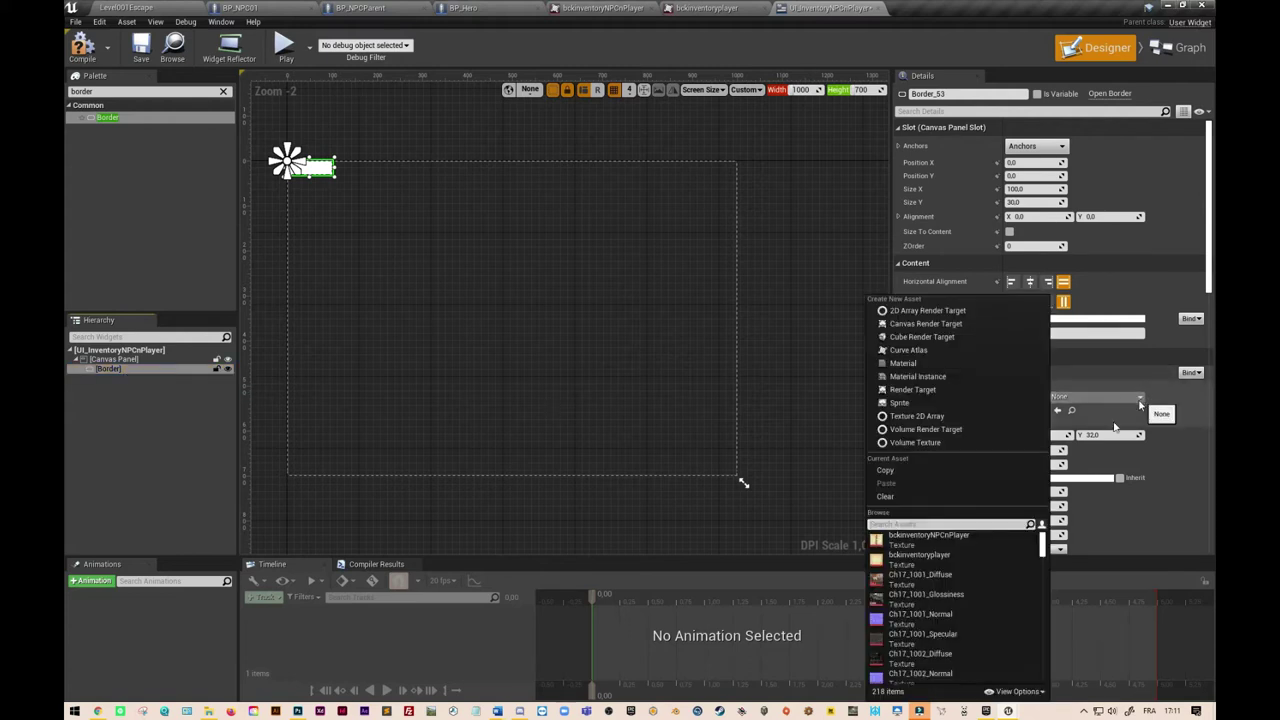
pyautogui.click(918, 539)
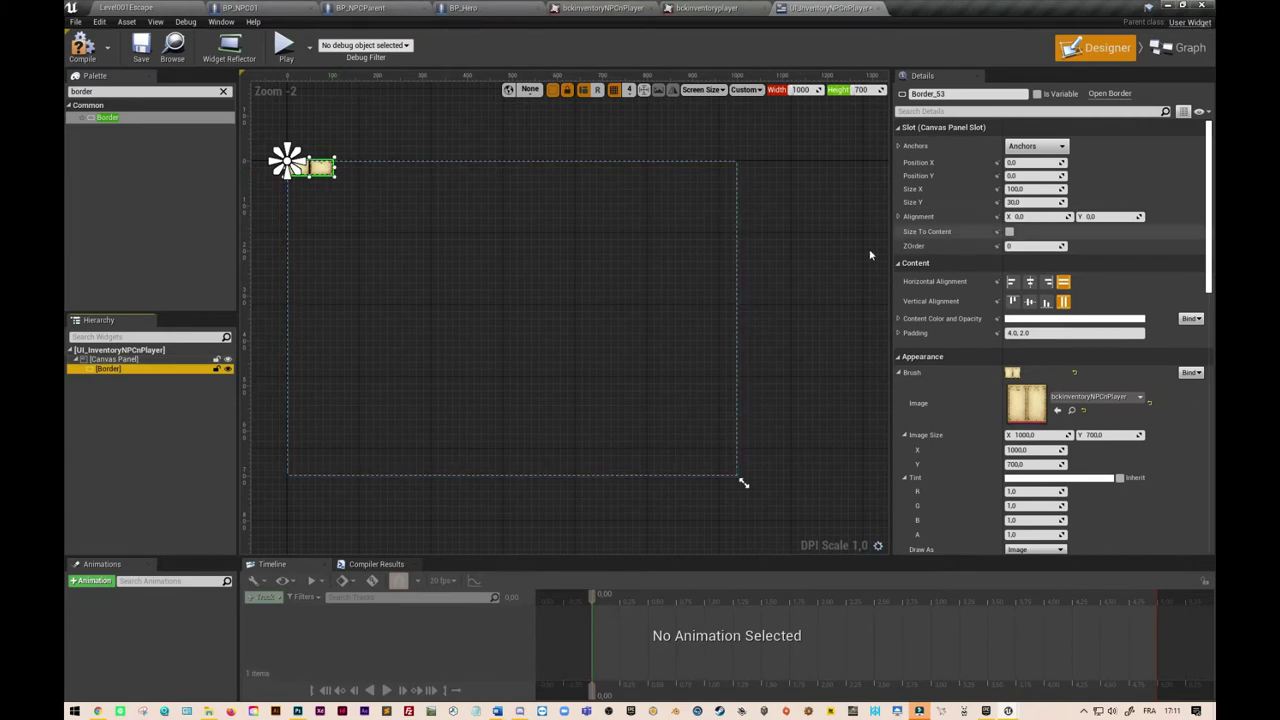
# Anchor the Border to full stretch with zero offsets and save the widget.
pyautogui.click(1063, 148)
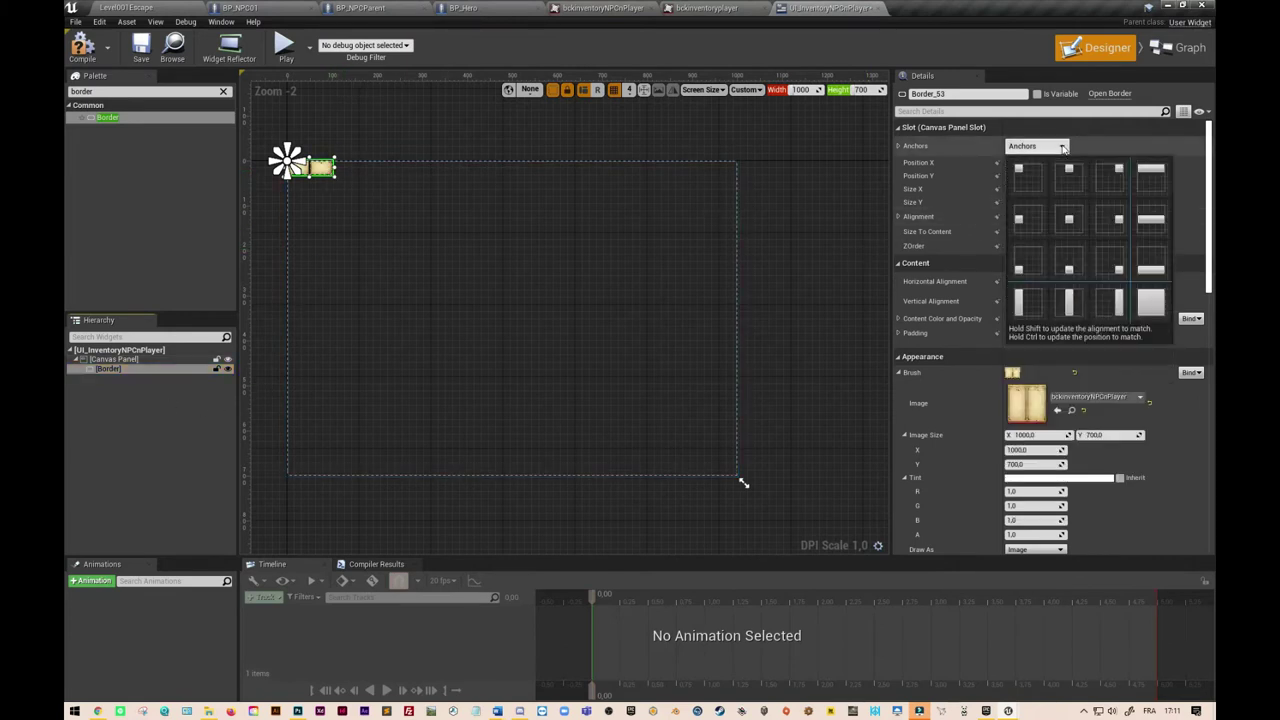
pyautogui.click(1151, 302)
pyautogui.click(1020, 201)
pyautogui.write('0')
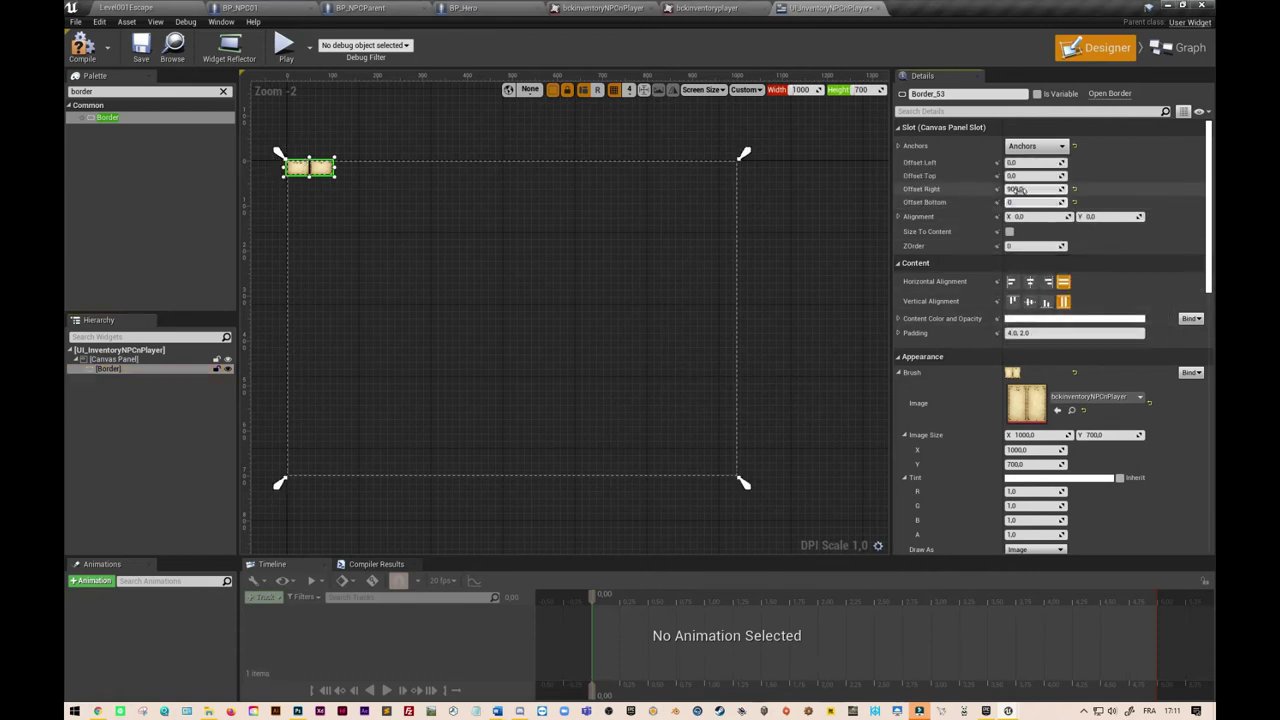
pyautogui.click(1020, 188)
pyautogui.write('0')
pyautogui.click(1014, 175)
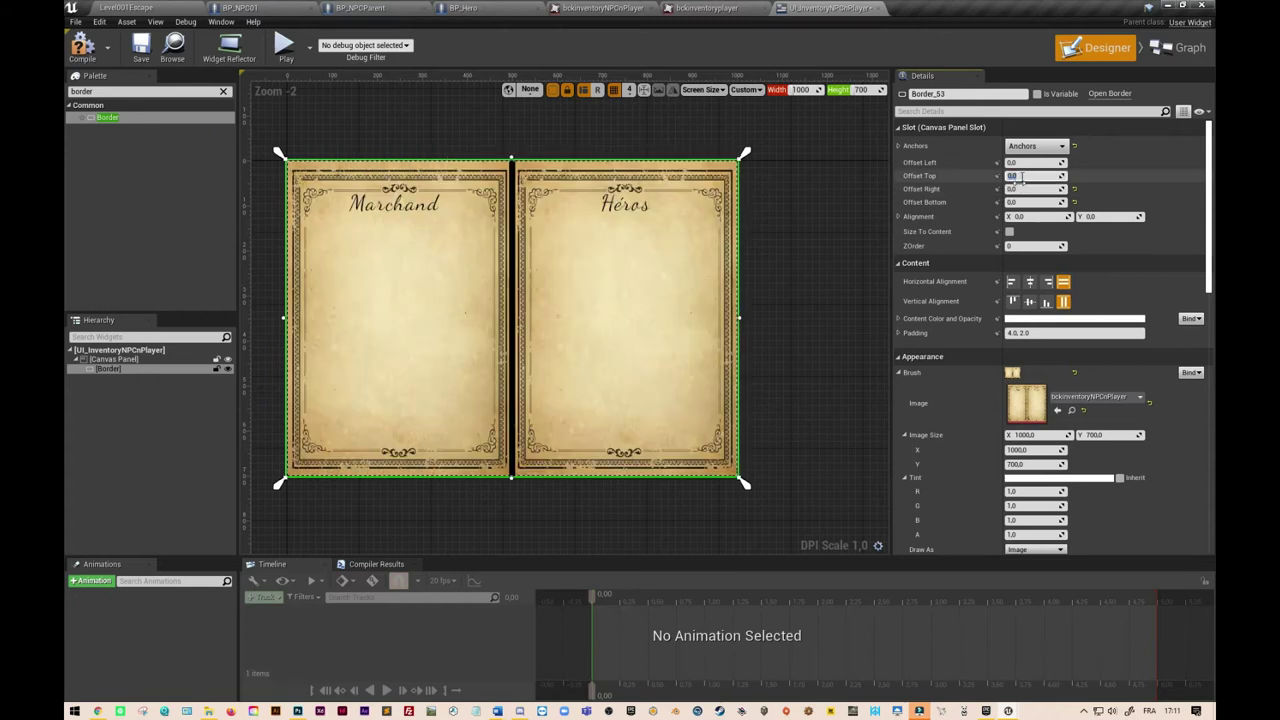
pyautogui.click(130, 50)
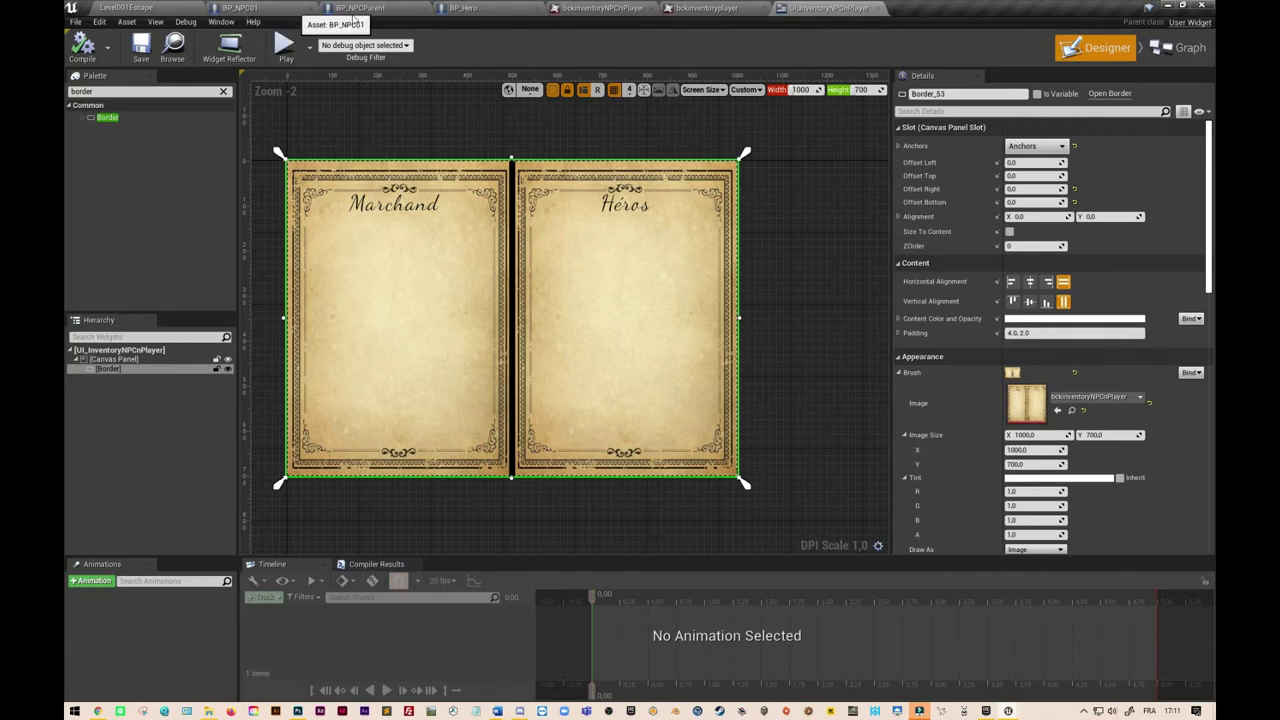
# In NPCInteraction, add a Create Widget node after the Cast To BP_NPC01 node.
pyautogui.click(462, 8)
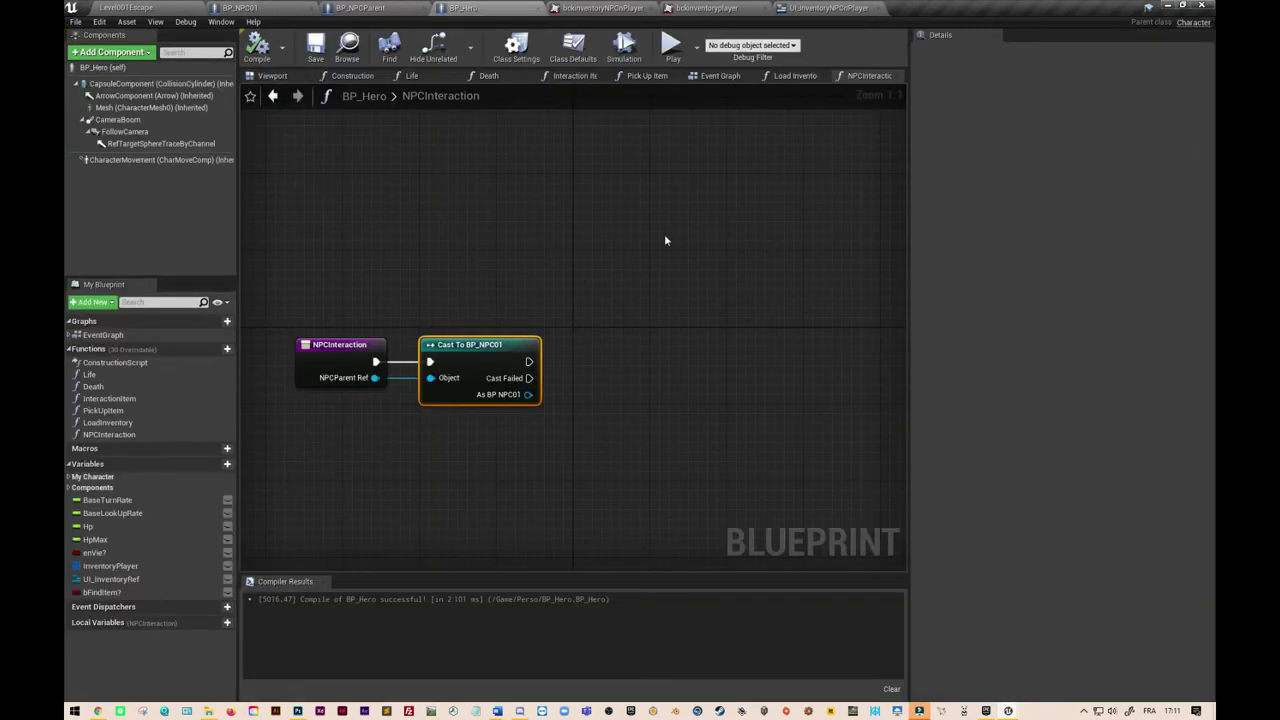
pyautogui.moveTo(572, 312); pyautogui.dragTo(554, 245, button='right')
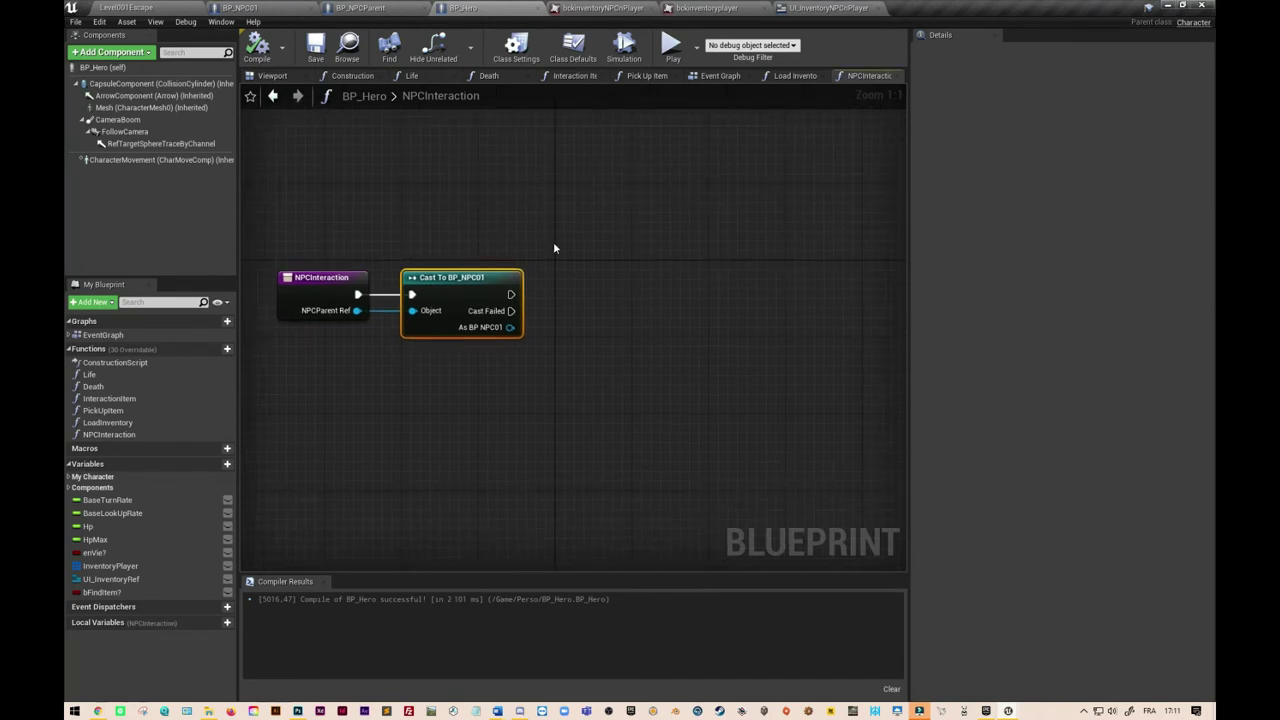
pyautogui.moveTo(511, 294); pyautogui.dragTo(591, 293)
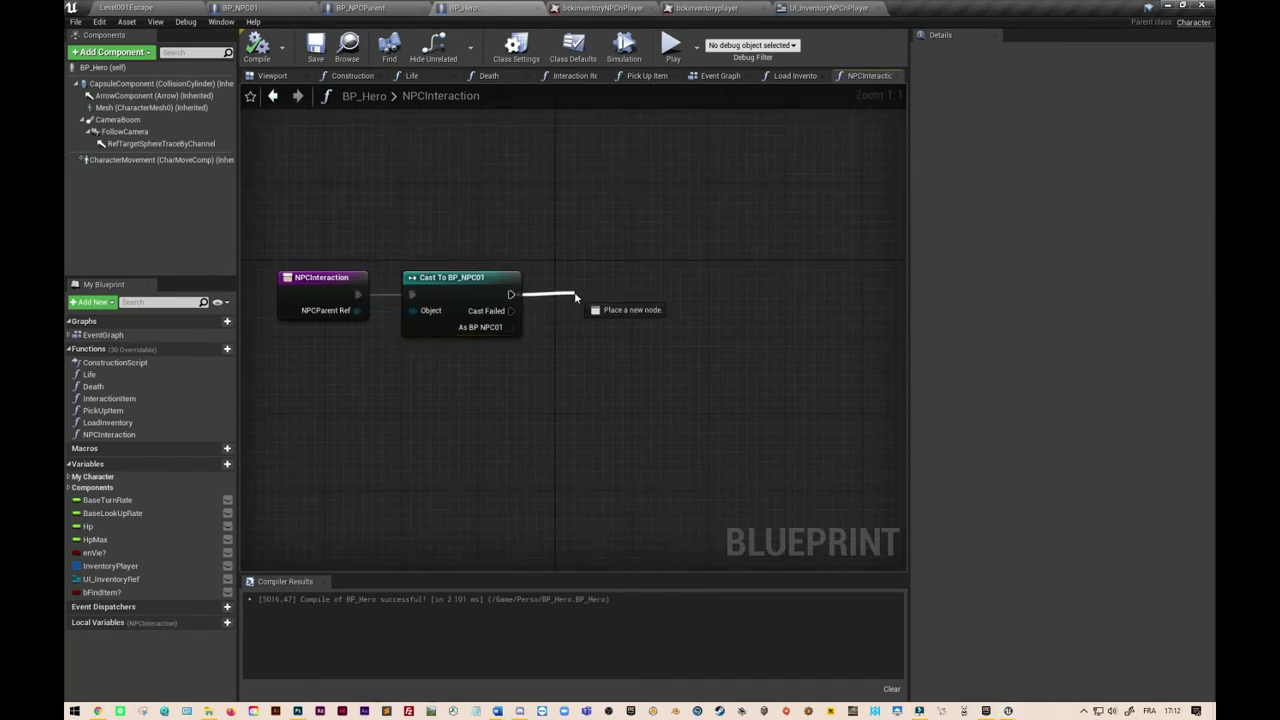
pyautogui.write('create wige')
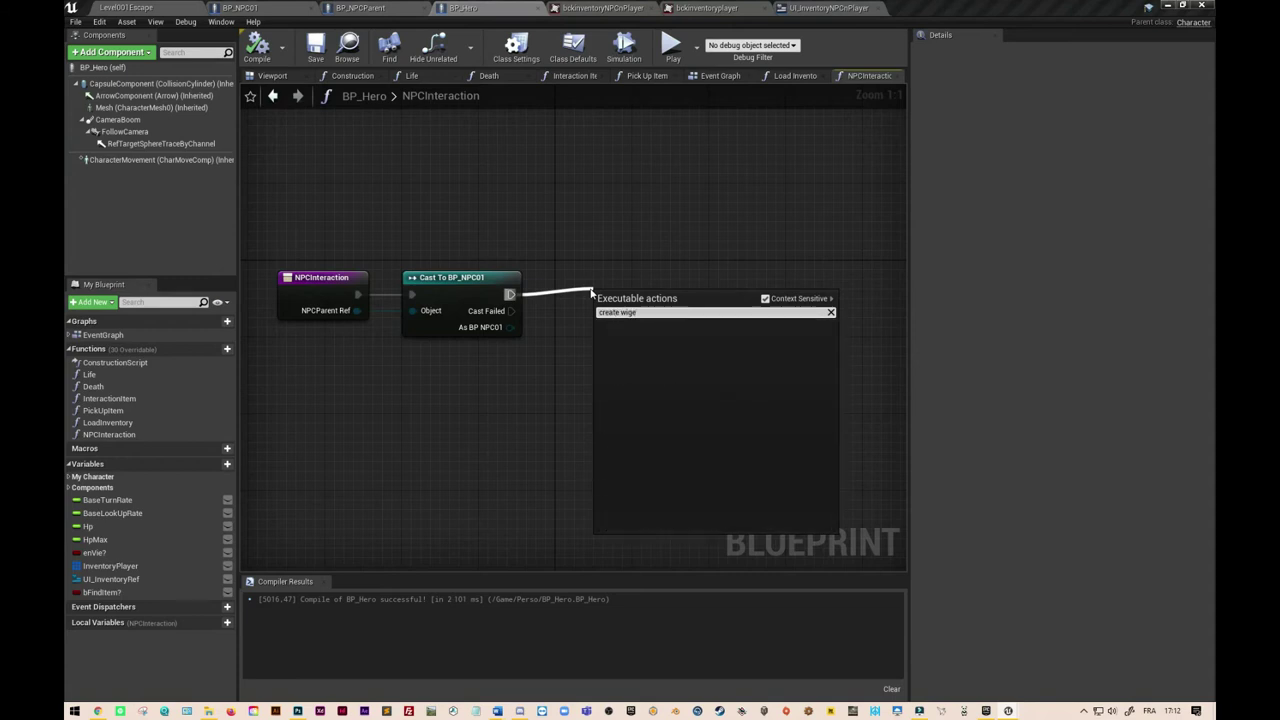
pyautogui.press('BackSpace')
pyautogui.press('BackSpace')
pyautogui.write('d')
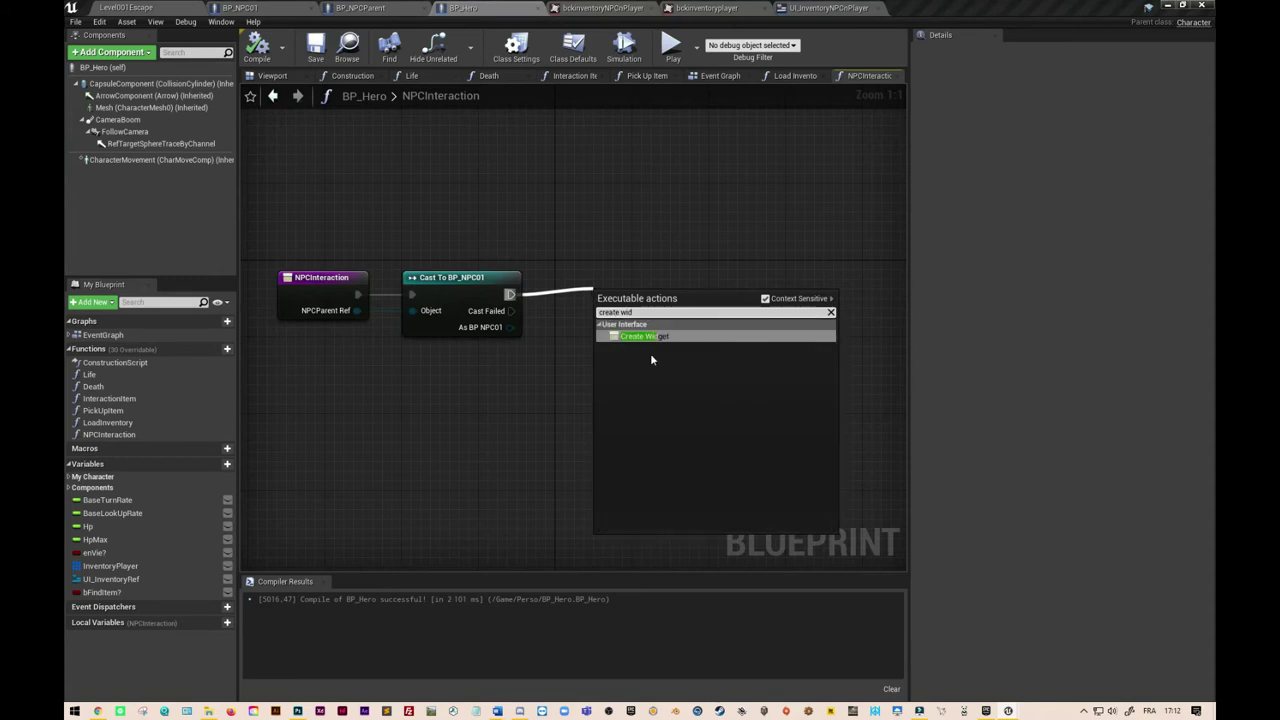
pyautogui.click(648, 340)
# Set the Create Widget node's class to UI_InventoryNPCnPlayer.
pyautogui.moveTo(660, 287); pyautogui.dragTo(650, 277)
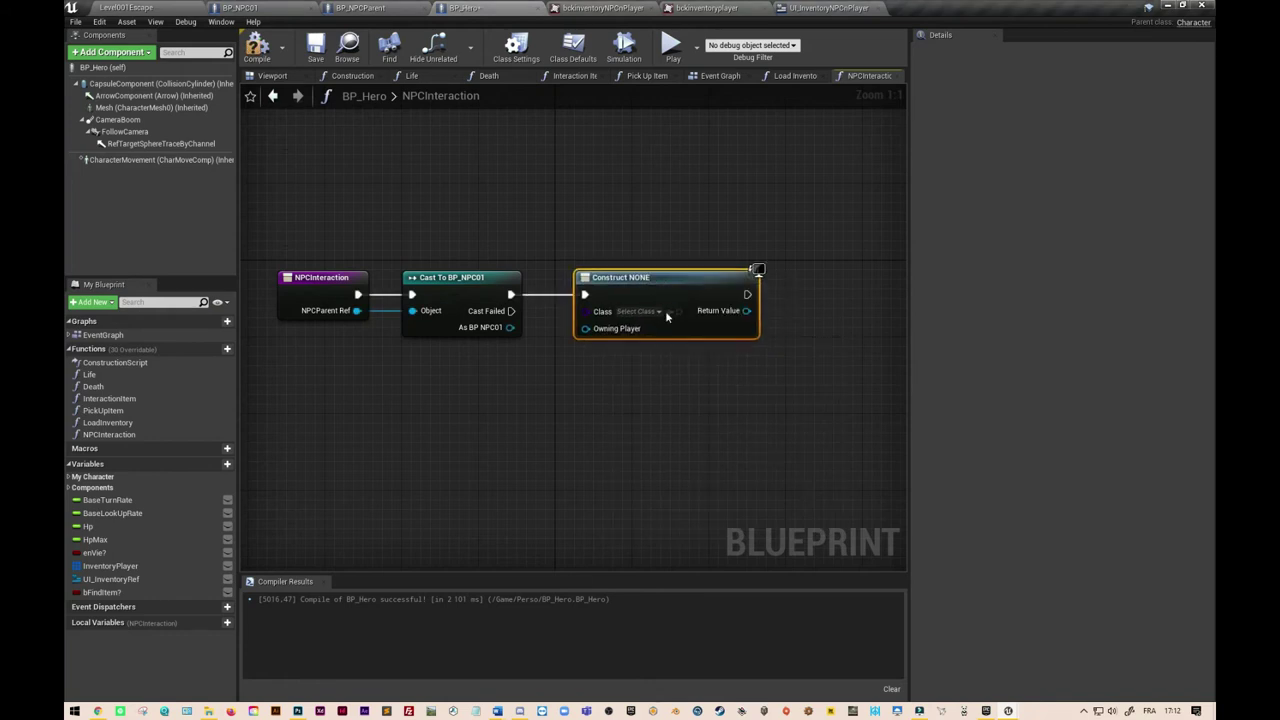
pyautogui.click(645, 311)
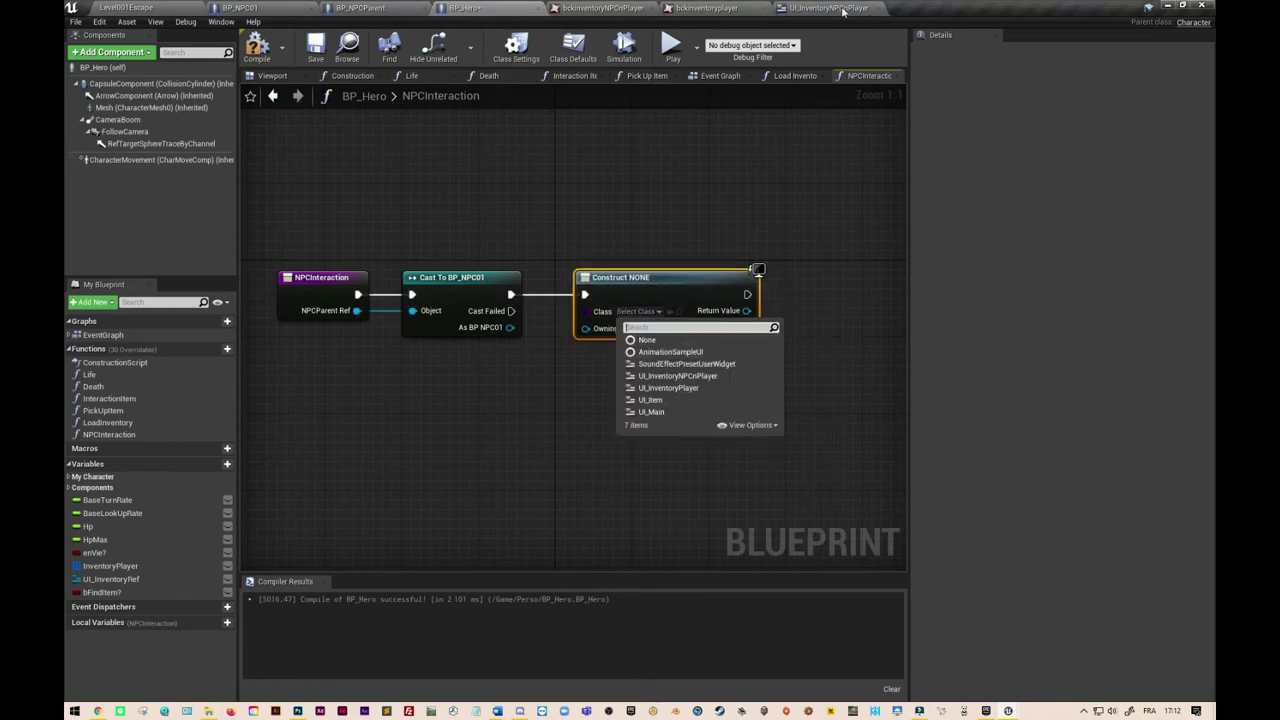
pyautogui.write('UI')
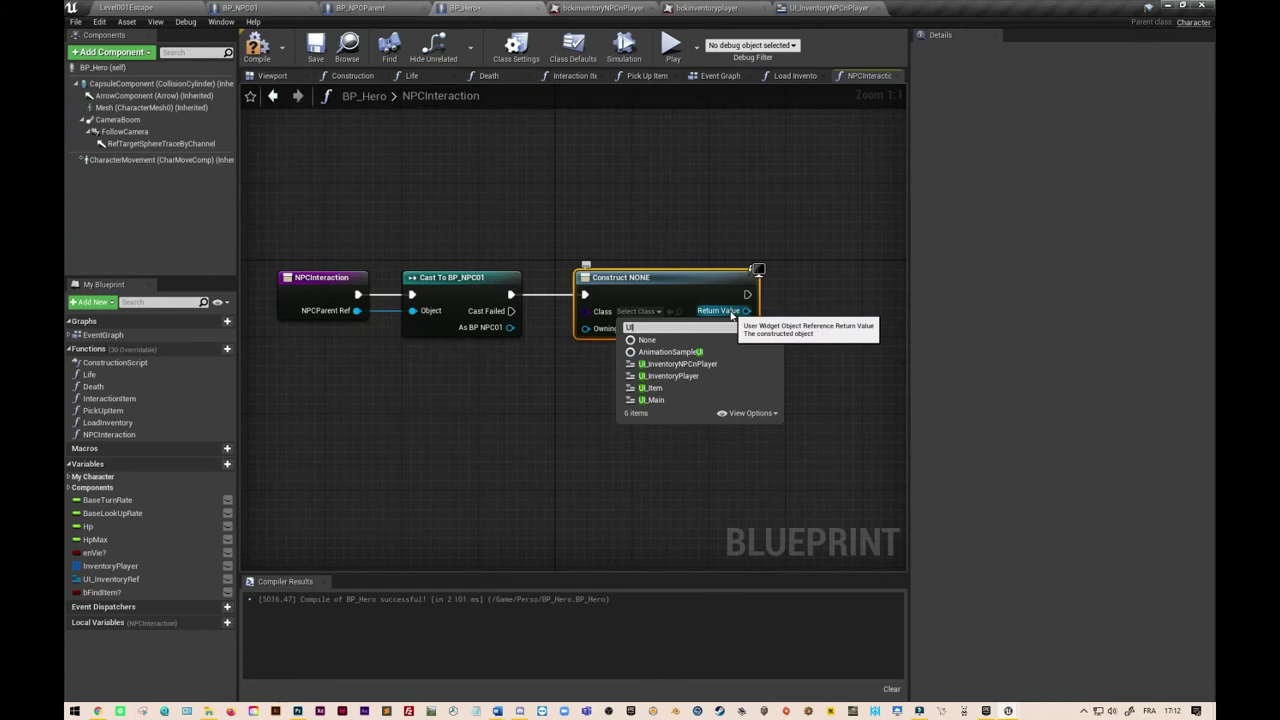
pyautogui.write('_Inve')
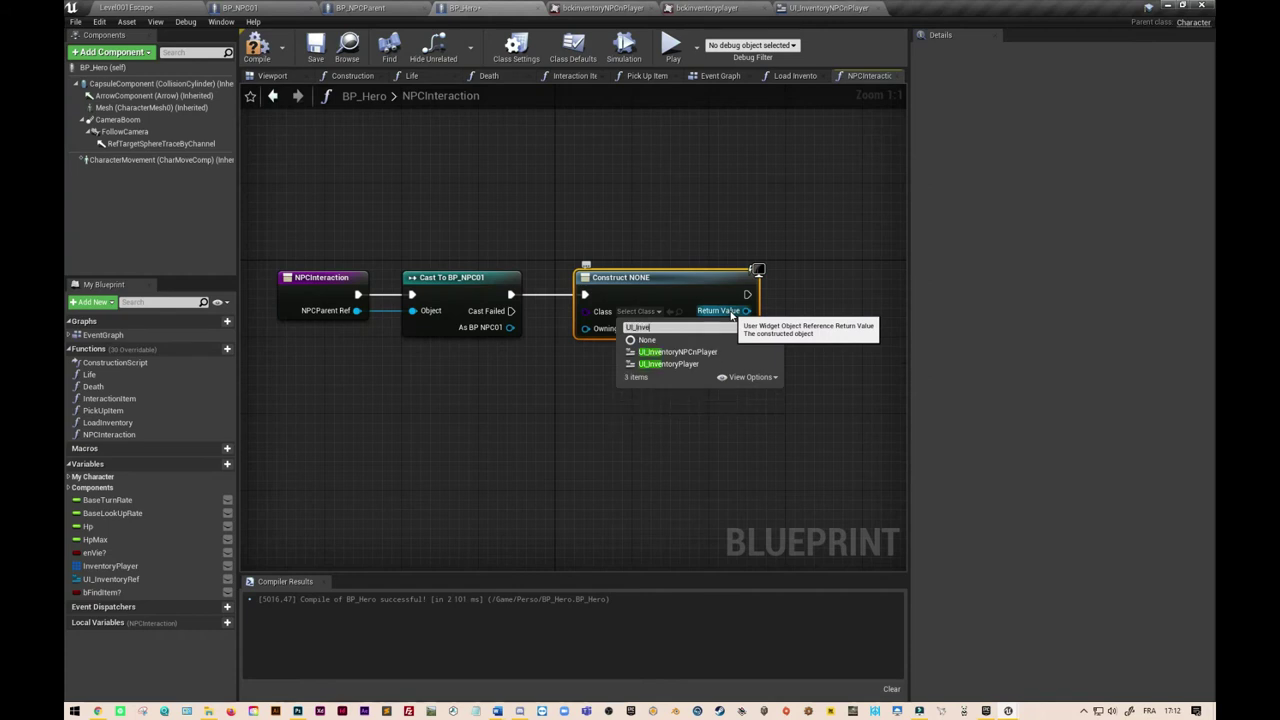
pyautogui.write('notry')
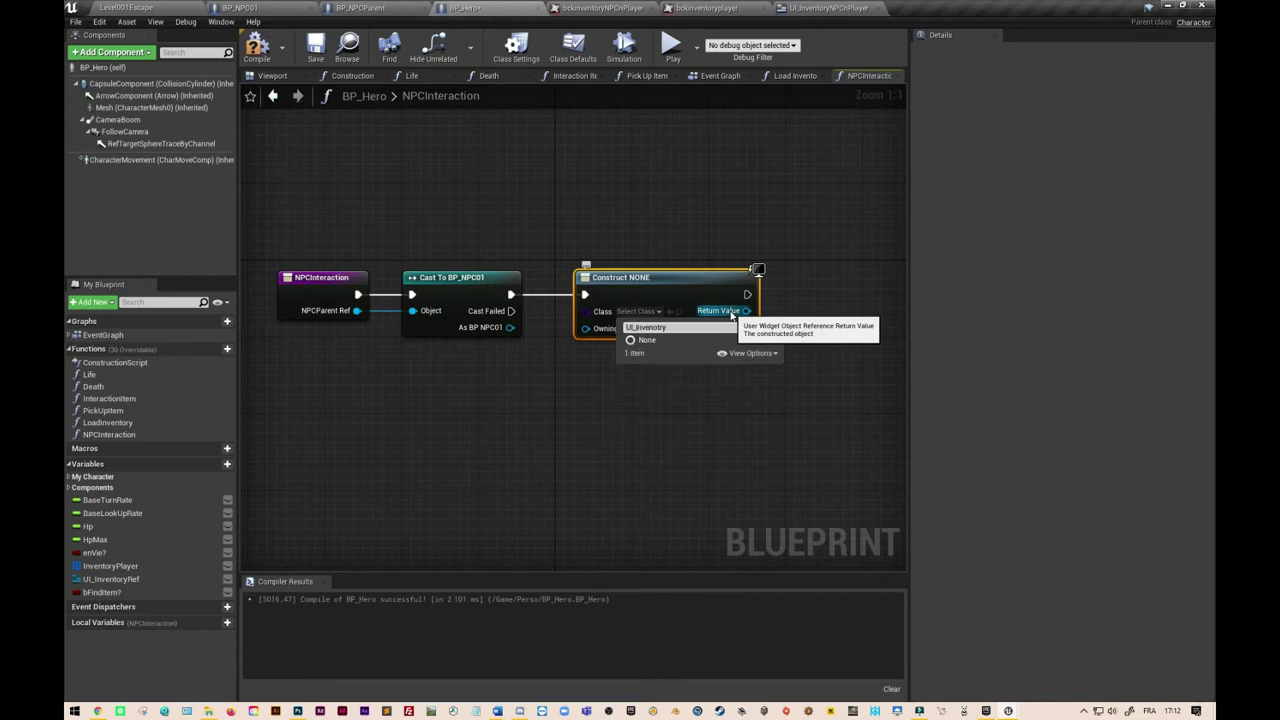
pyautogui.press('BackSpace')
pyautogui.press('BackSpace')
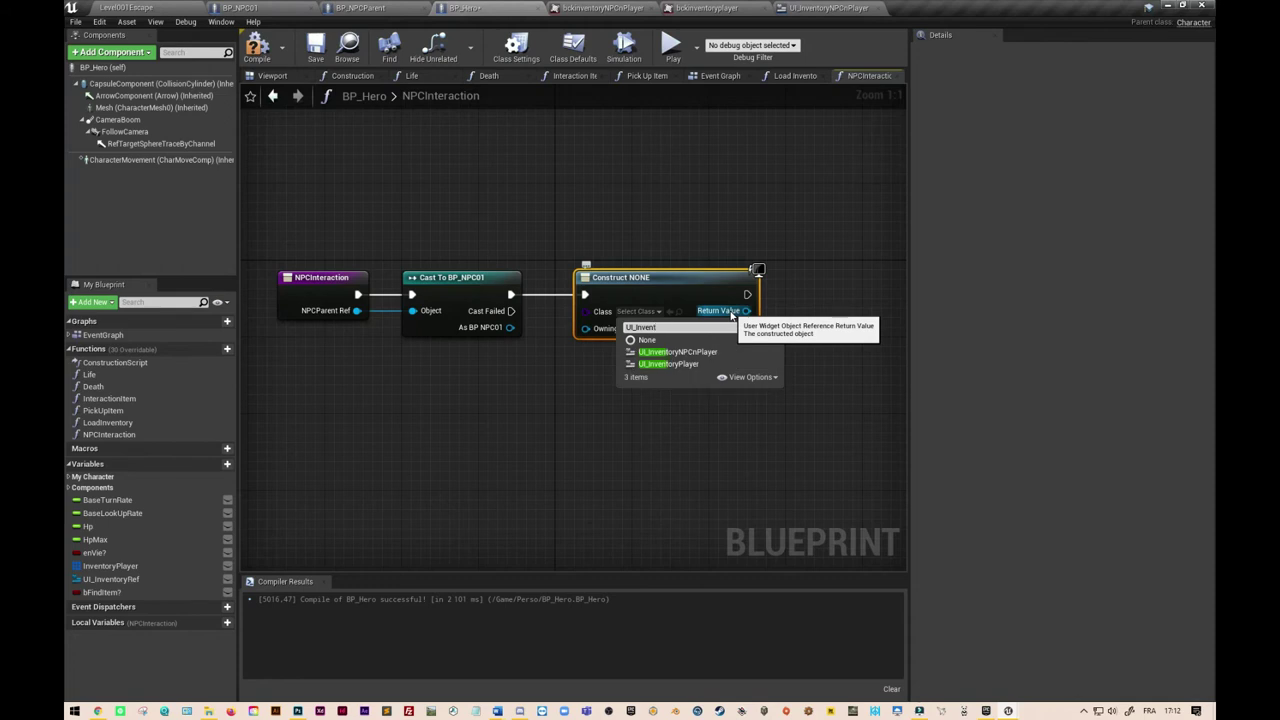
pyautogui.click(715, 352)
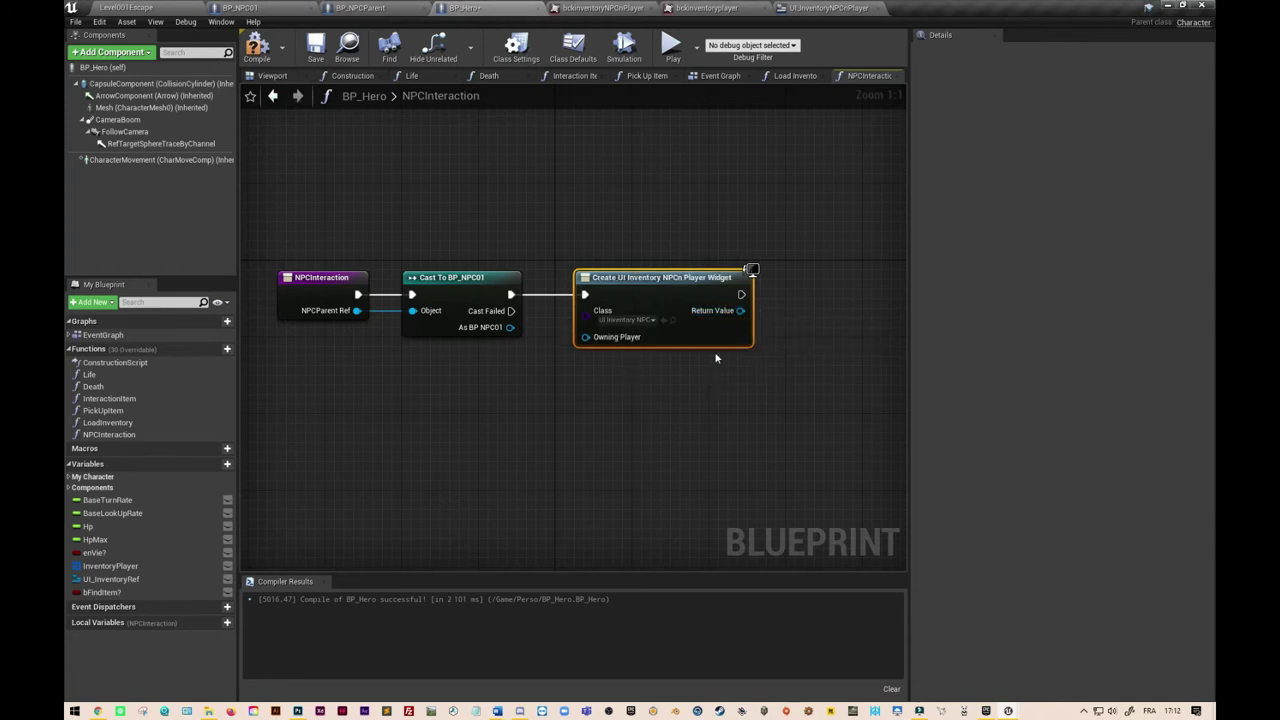
pyautogui.moveTo(729, 429); pyautogui.dragTo(623, 429, button='right')
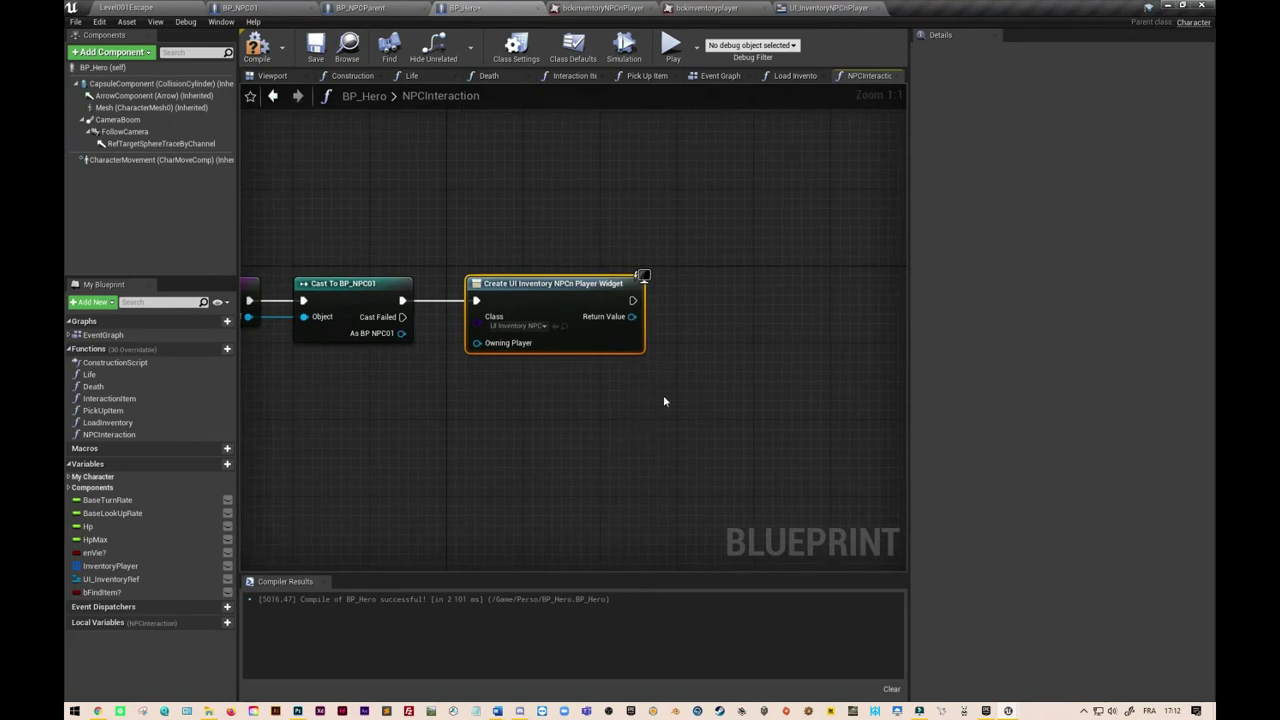
# Promote the widget's Return Value to a new variable named UI_NPCnPlayerRef.
pyautogui.rightClick(632, 316)
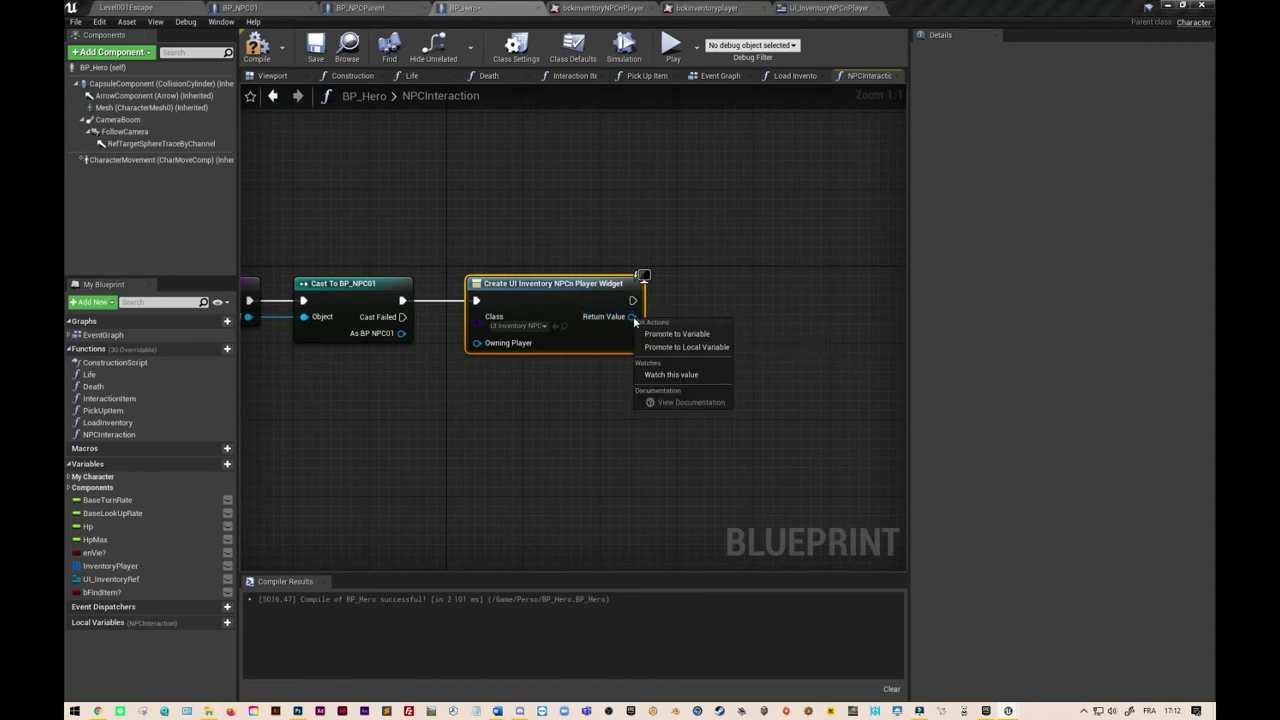
pyautogui.click(690, 335)
pyautogui.moveTo(767, 306); pyautogui.dragTo(725, 314)
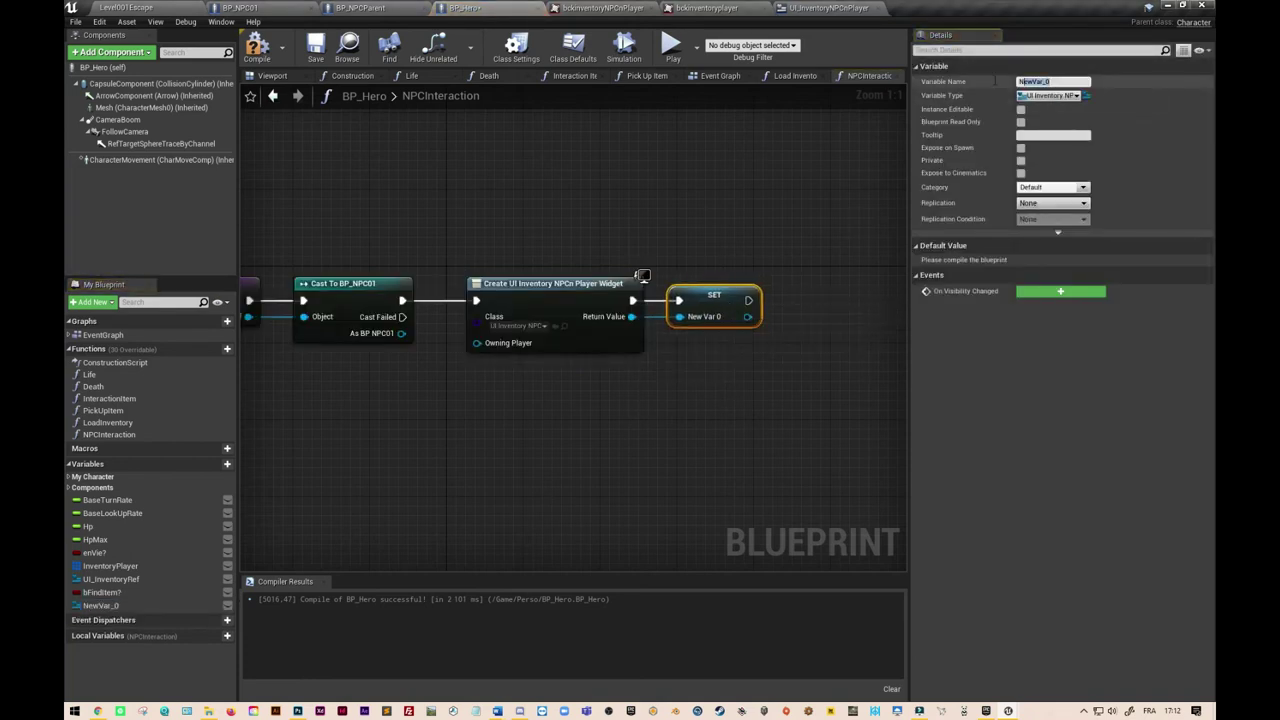
pyautogui.write('UI_NP')
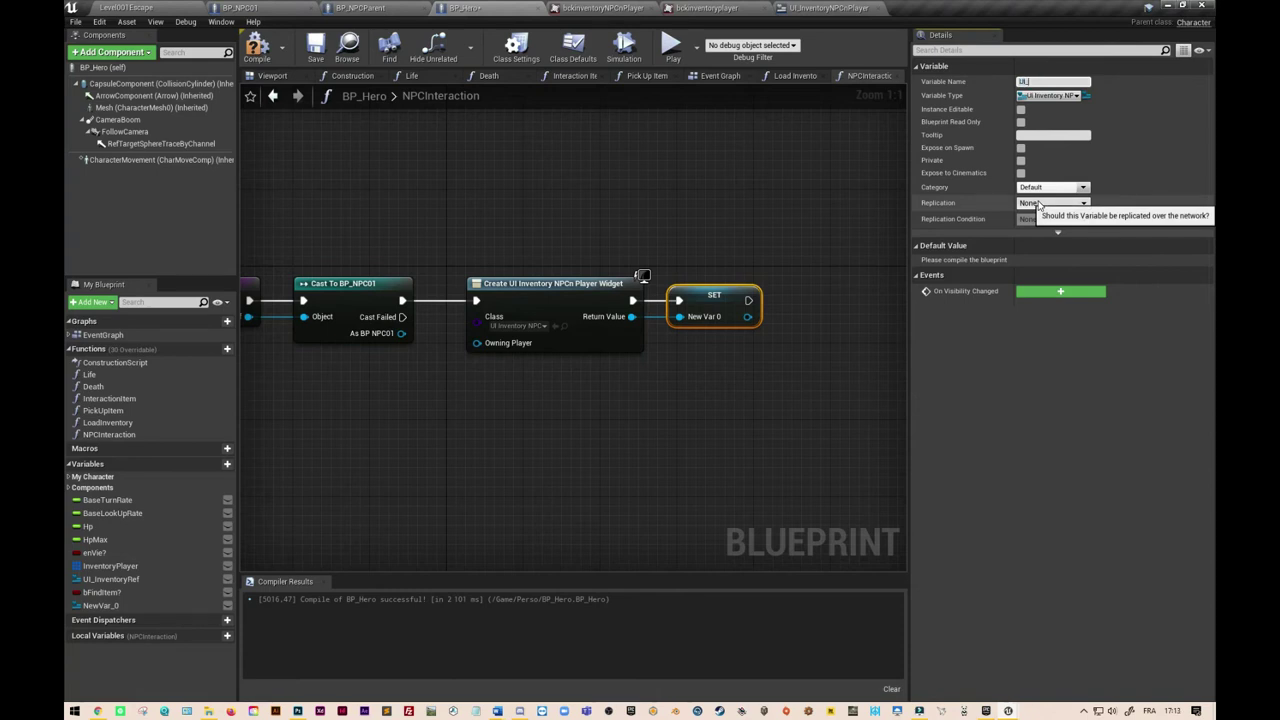
pyautogui.write('CnPla')
pyautogui.write('yerRef')
pyautogui.click(777, 410)
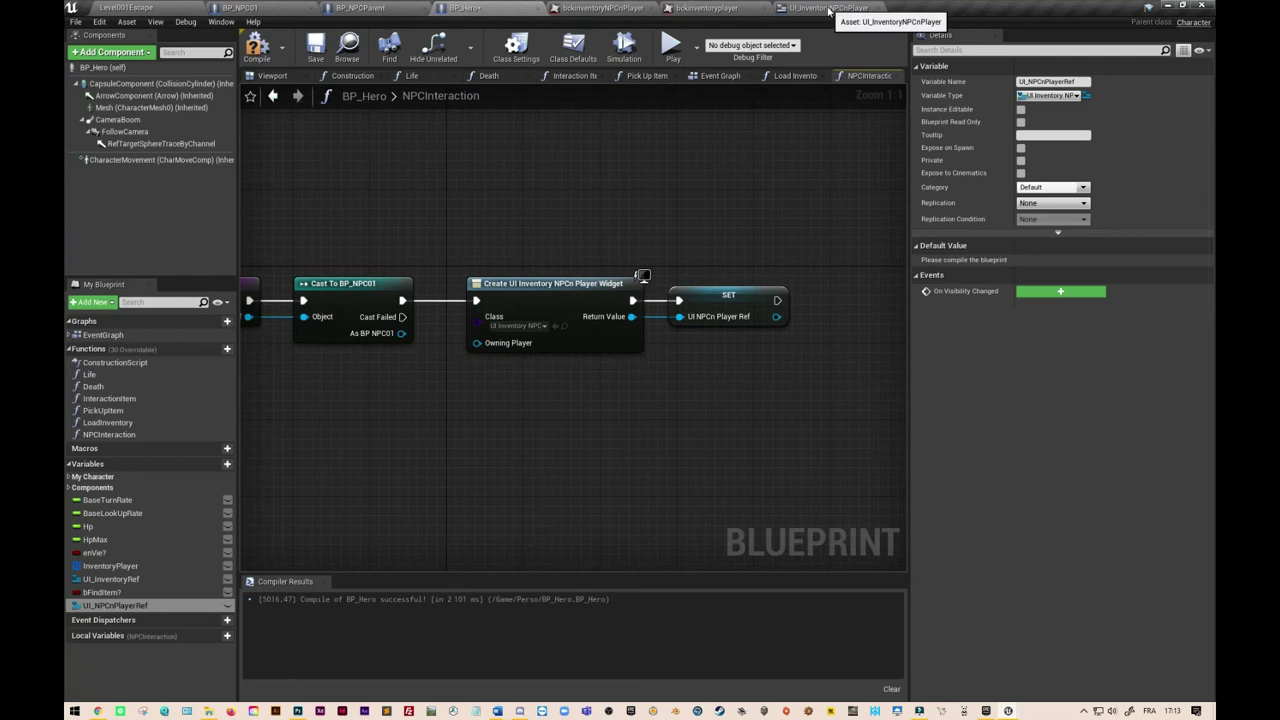
# In the UI_InventoryNPCnPlayer graph, add a function named DisplayUI_NPCnPlayer.
pyautogui.click(828, 9)
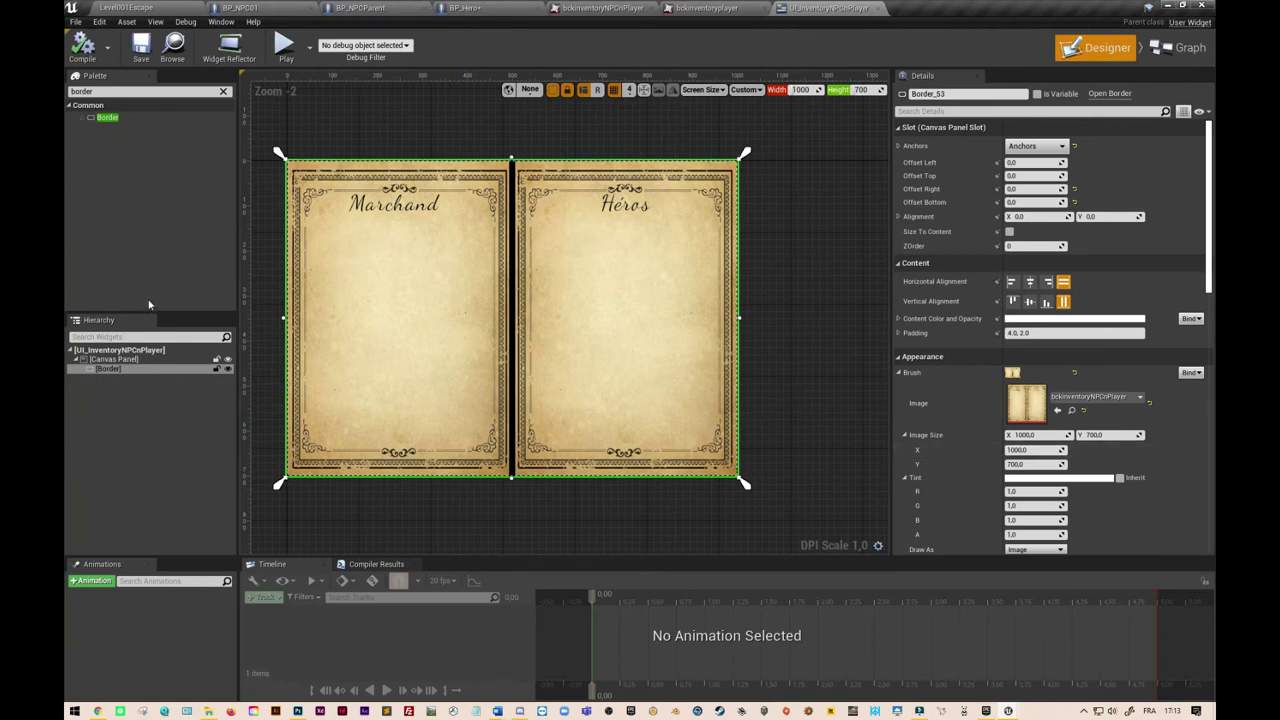
pyautogui.click(1181, 51)
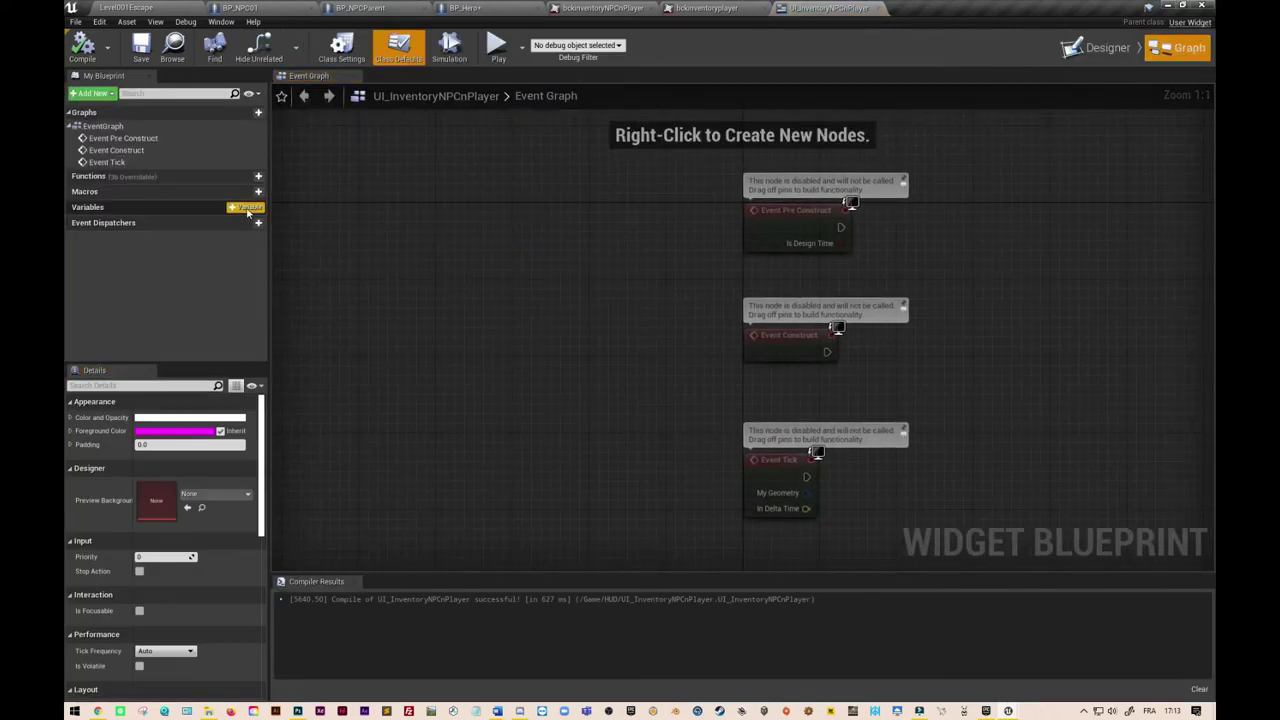
pyautogui.click(258, 176)
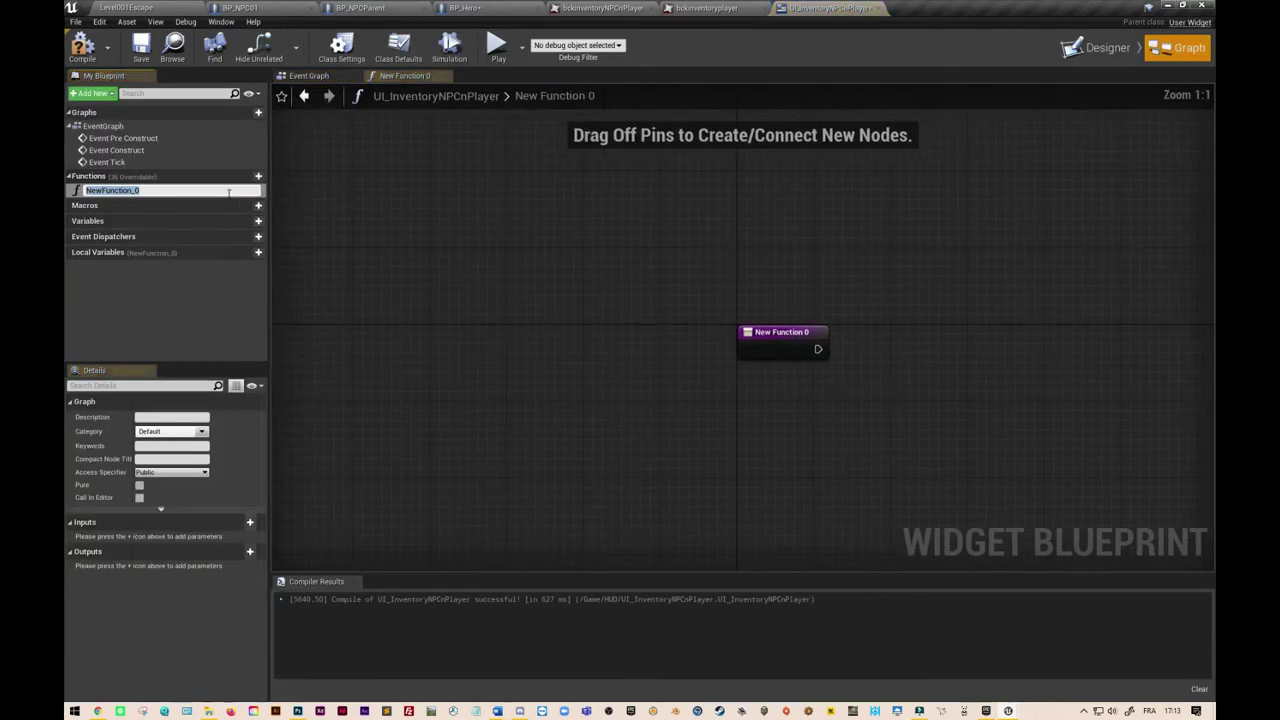
pyautogui.write('Display')
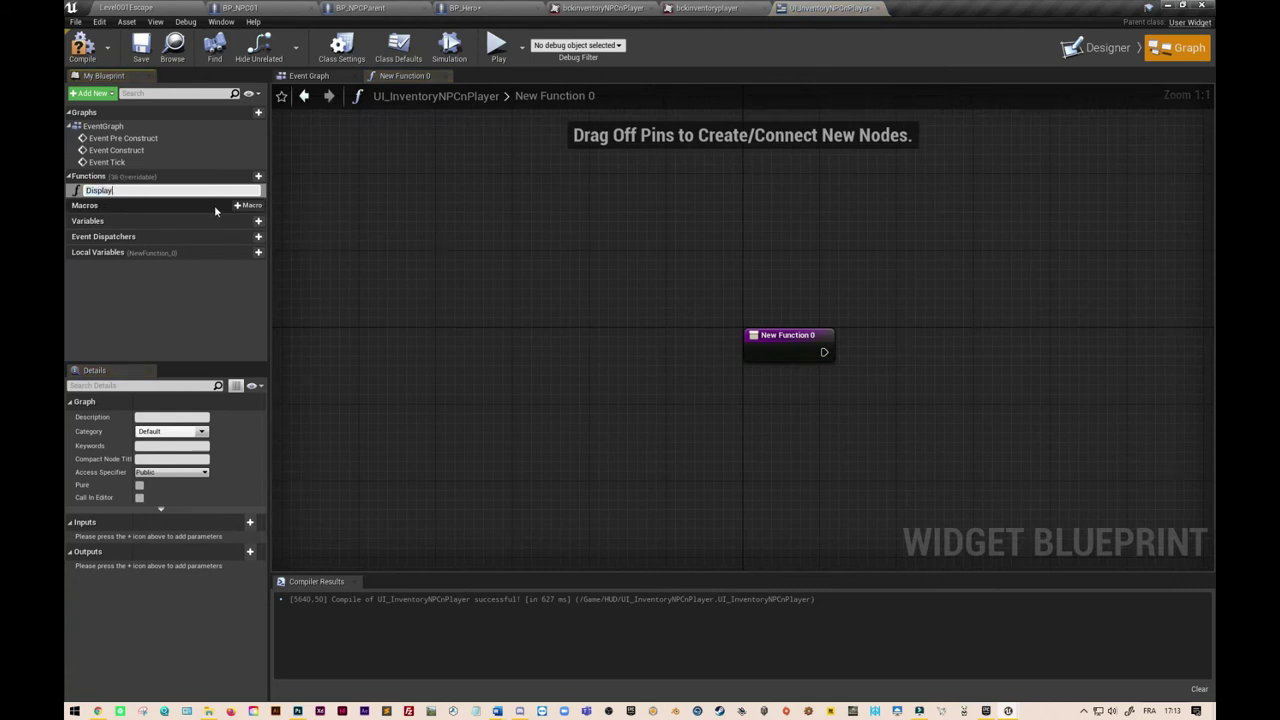
pyautogui.write('UI_')
pyautogui.write('NPCnPlayer')
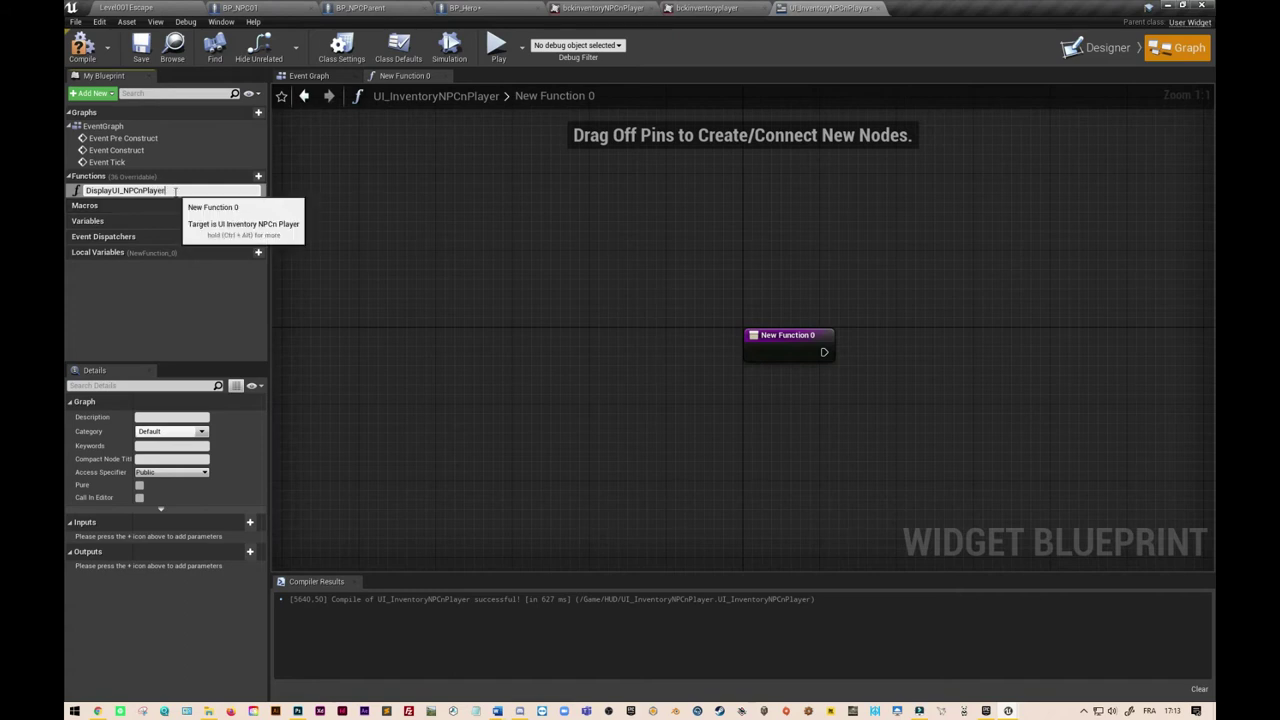
pyautogui.click(400, 226)
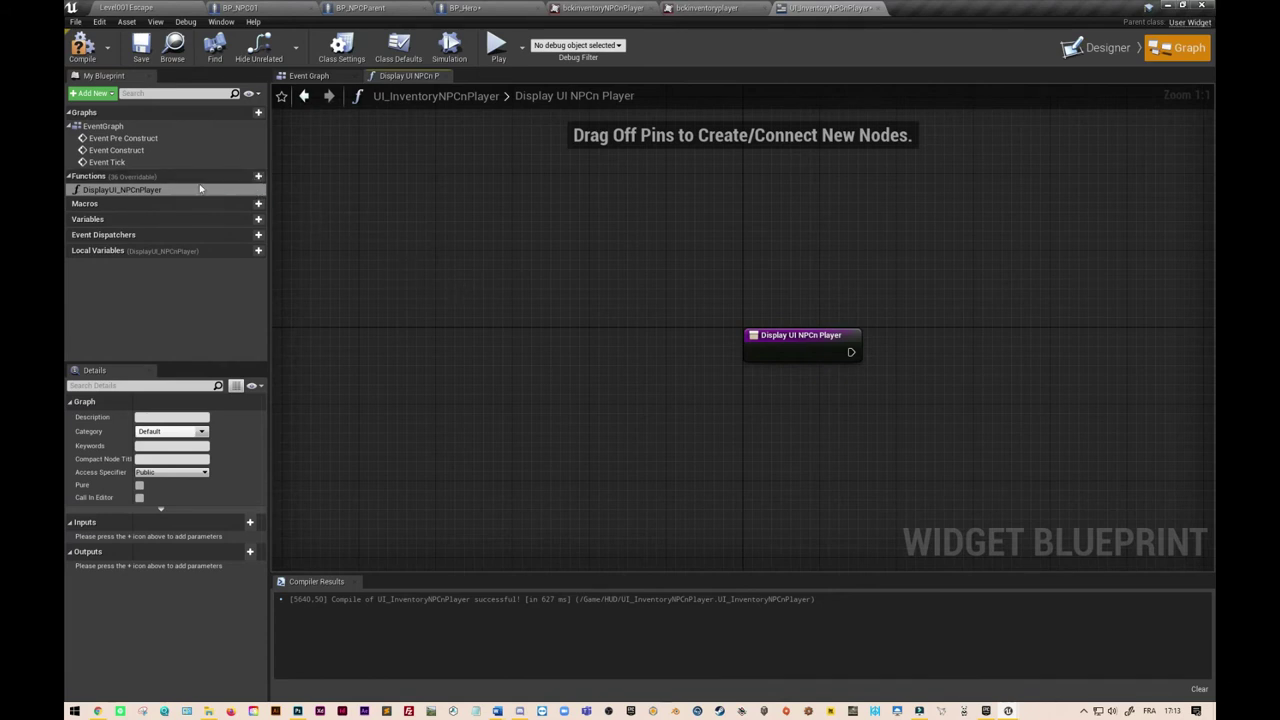
# Add a second function named HideUI_NPCnPlayer.
pyautogui.click(245, 176)
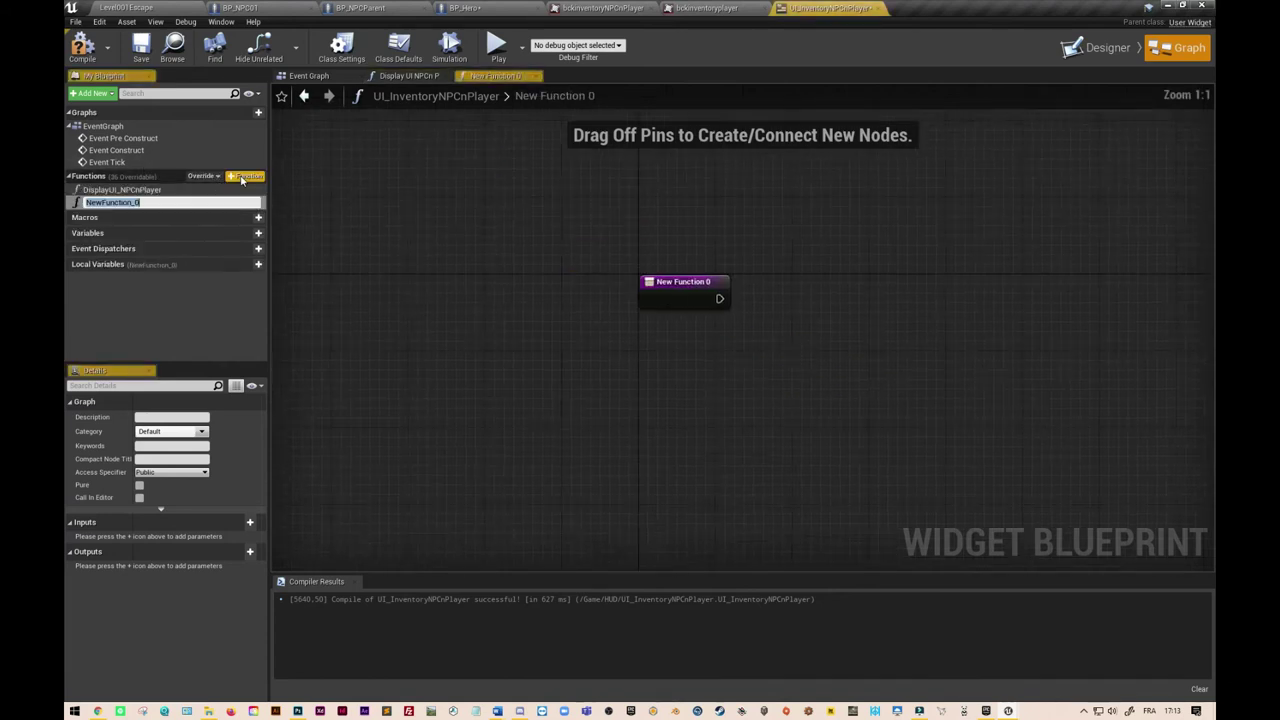
pyautogui.write('Hid')
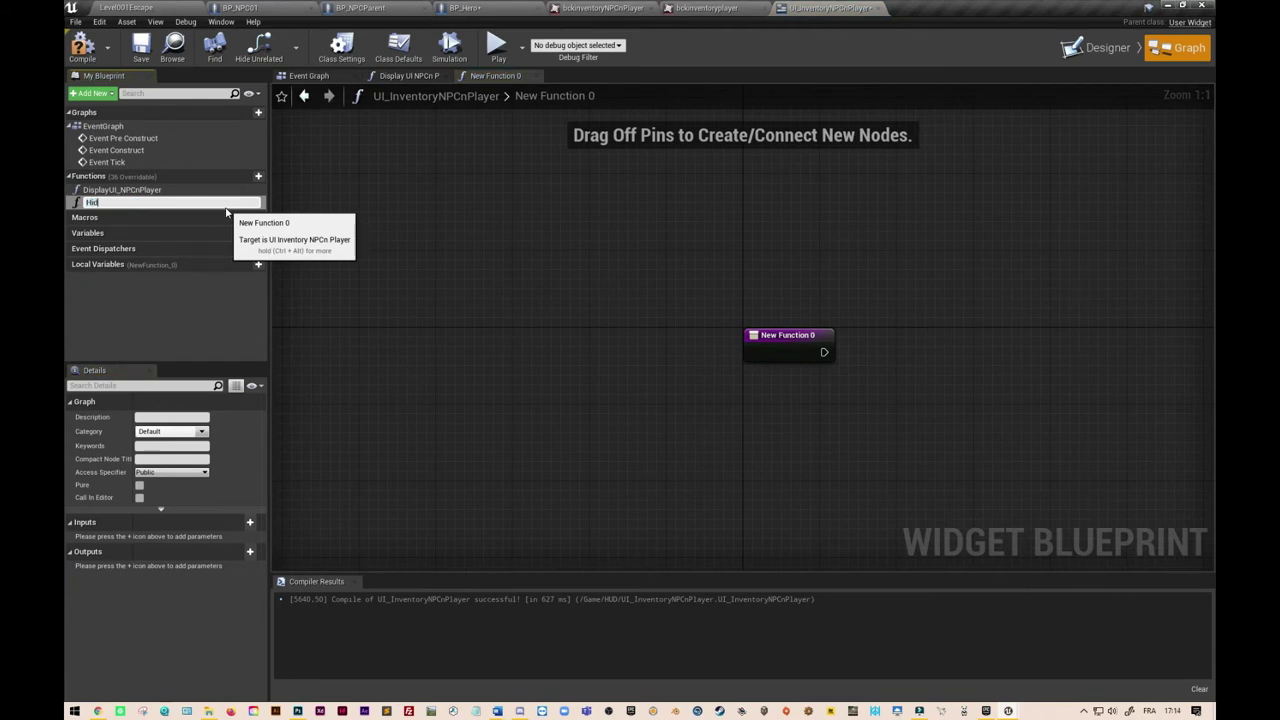
pyautogui.write('DisplayUI_NPCnPlayer')
pyautogui.press('BackSpace')
pyautogui.press('BackSpace')
pyautogui.press('BackSpace')
pyautogui.press('BackSpace')
pyautogui.press('BackSpace')
pyautogui.press('BackSpace')
pyautogui.press('BackSpace')
pyautogui.press('Return')
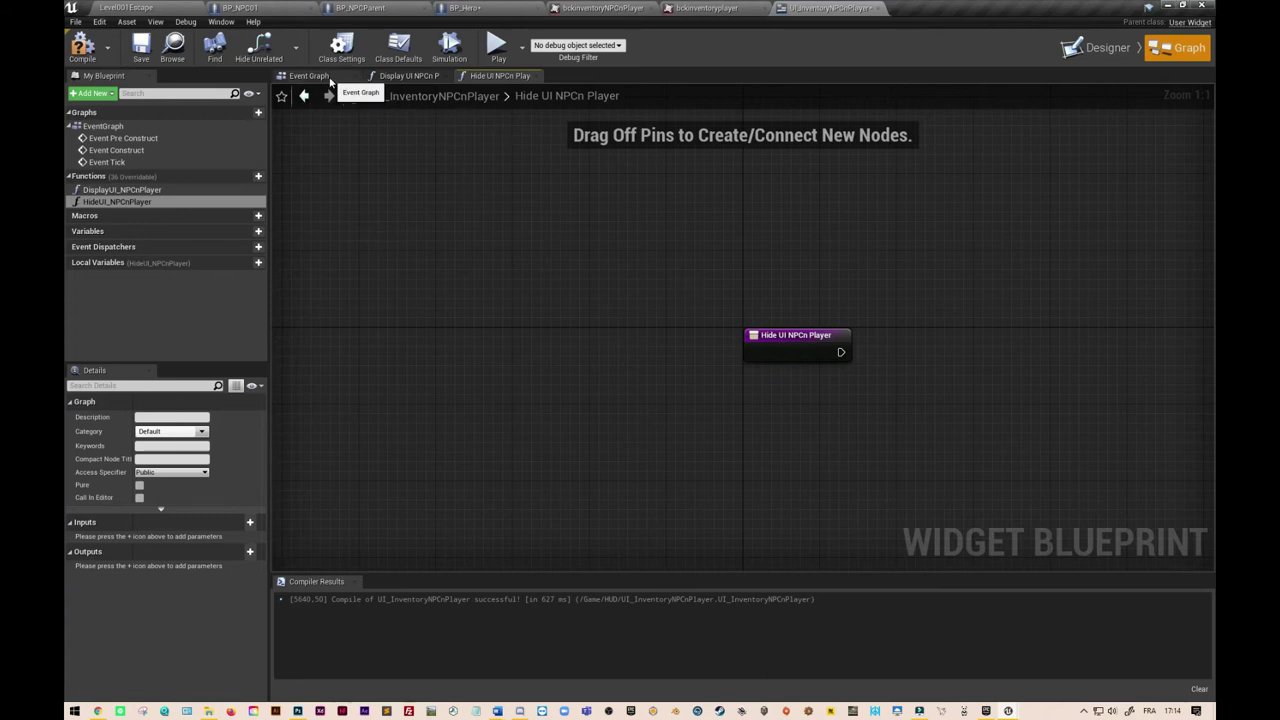
# In the DisplayUI_NPCnPlayer function, add an Add to Viewport node after the entry node.
pyautogui.click(410, 77)
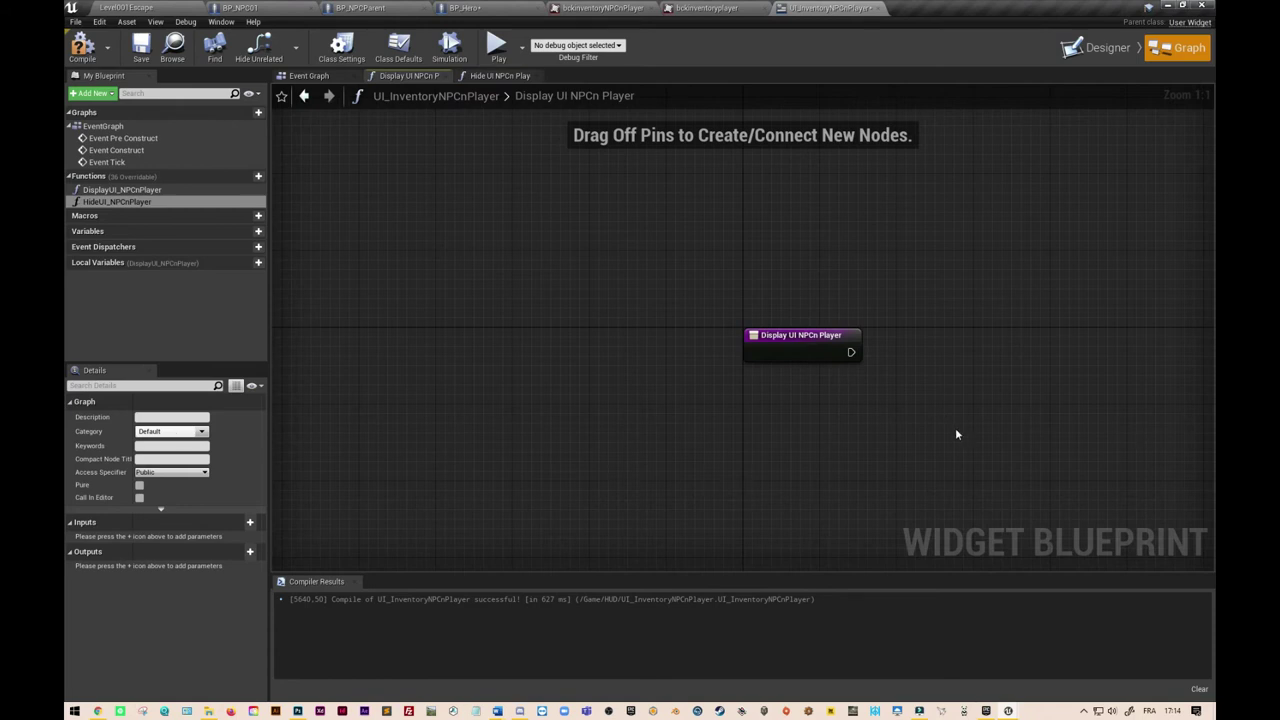
pyautogui.moveTo(955, 434); pyautogui.dragTo(596, 401, button='right')
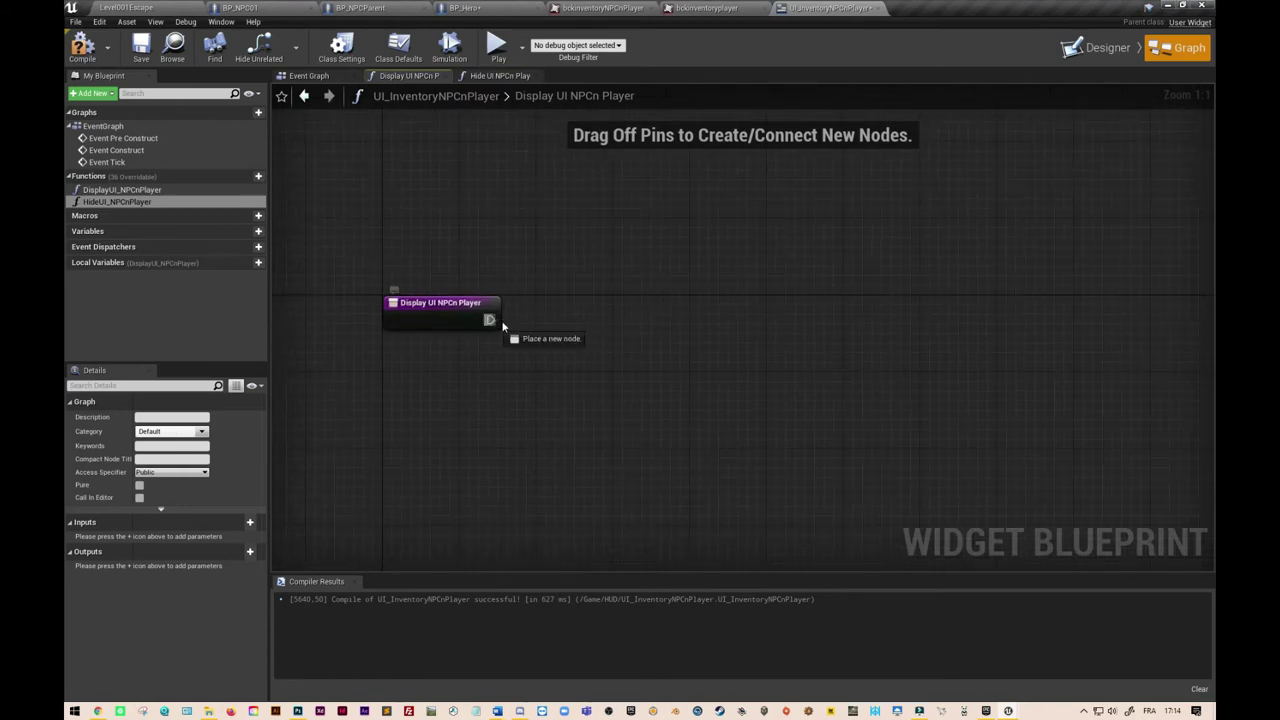
pyautogui.moveTo(501, 320); pyautogui.dragTo(596, 328)
pyautogui.write('add')
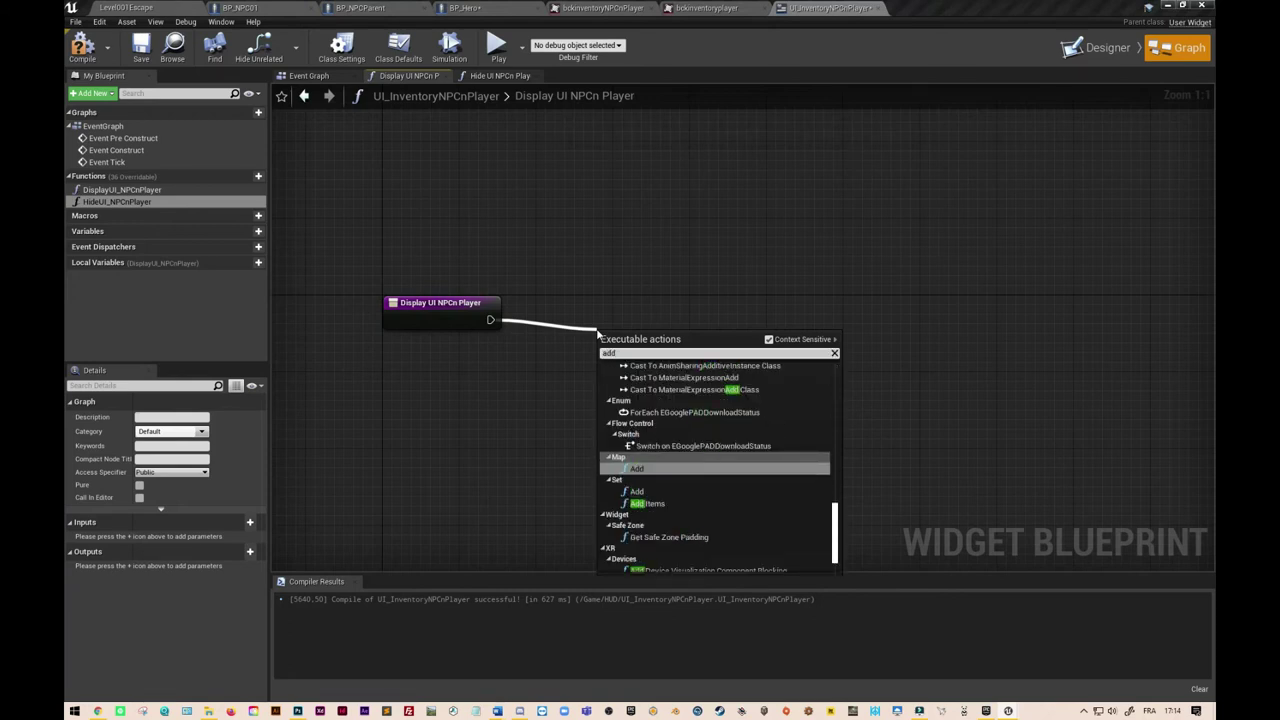
pyautogui.write(' to view')
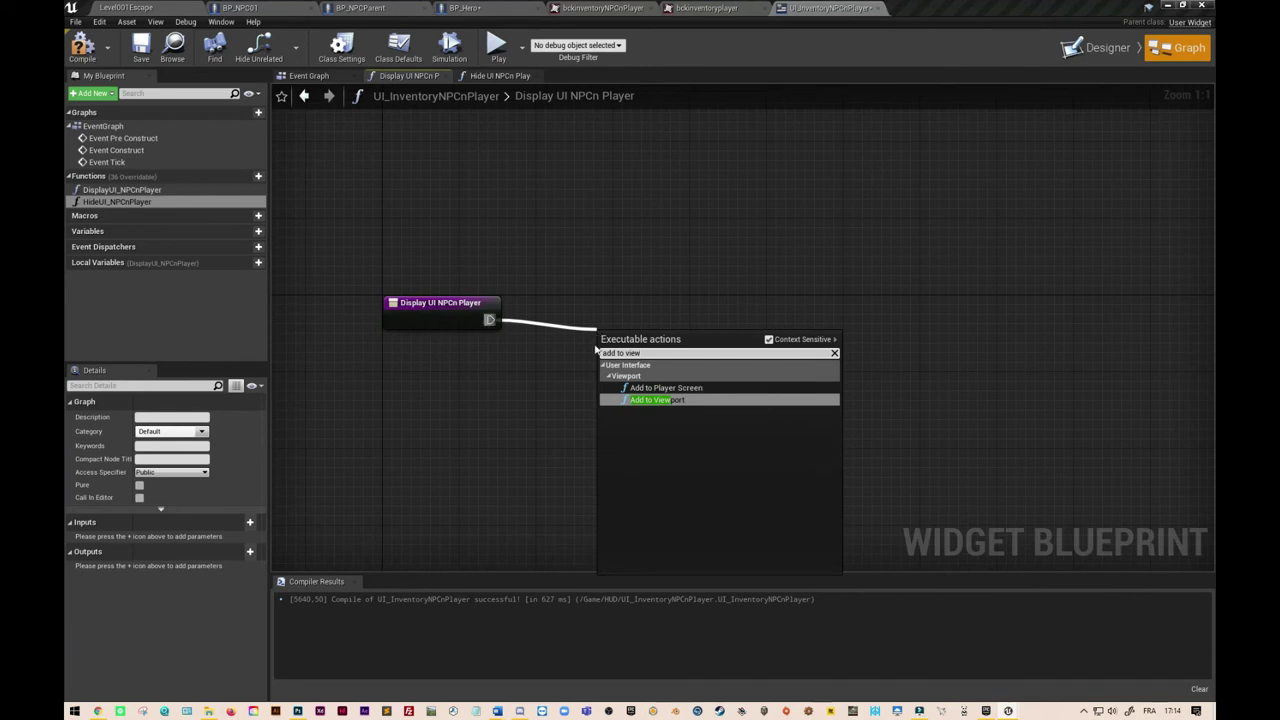
pyautogui.click(645, 400)
pyautogui.moveTo(636, 345)
pyautogui.mouseDown()
pyautogui.moveTo(592, 296)
pyautogui.moveTo(704, 305)
pyautogui.mouseUp()
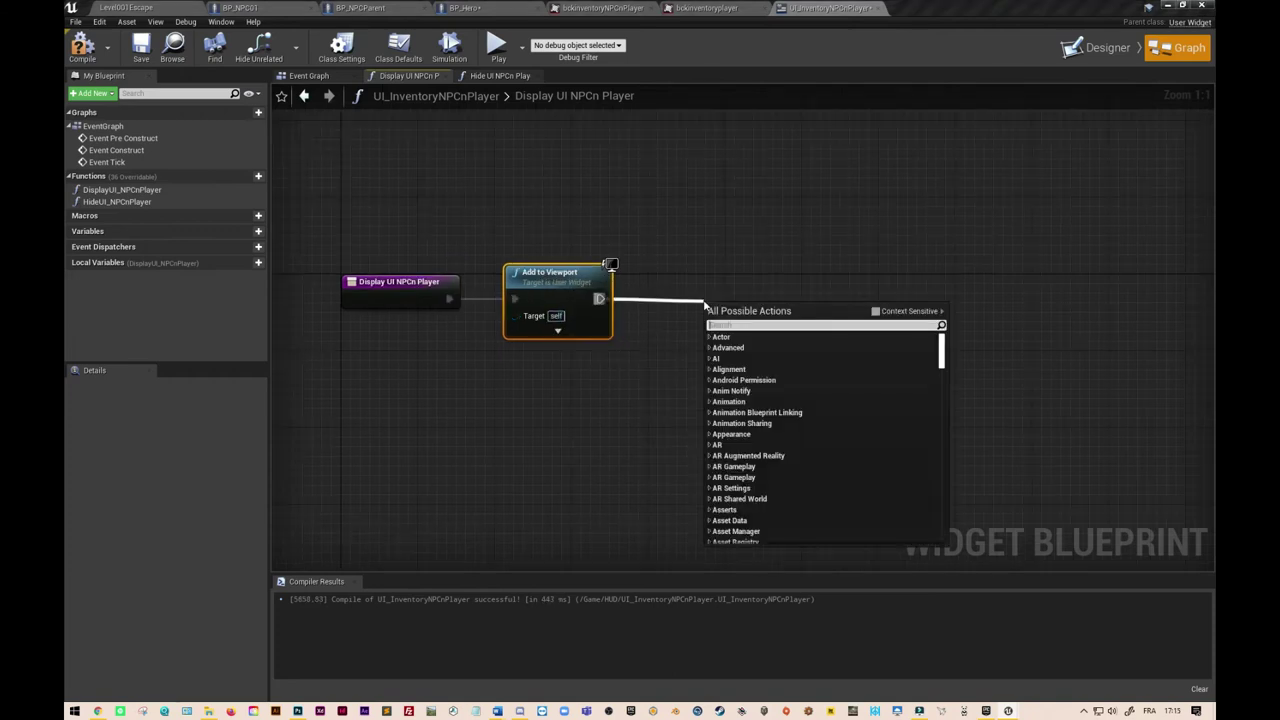
# Follow Add to Viewport with a Set Show Mouse Cursor node ticked to true.
pyautogui.write('show')
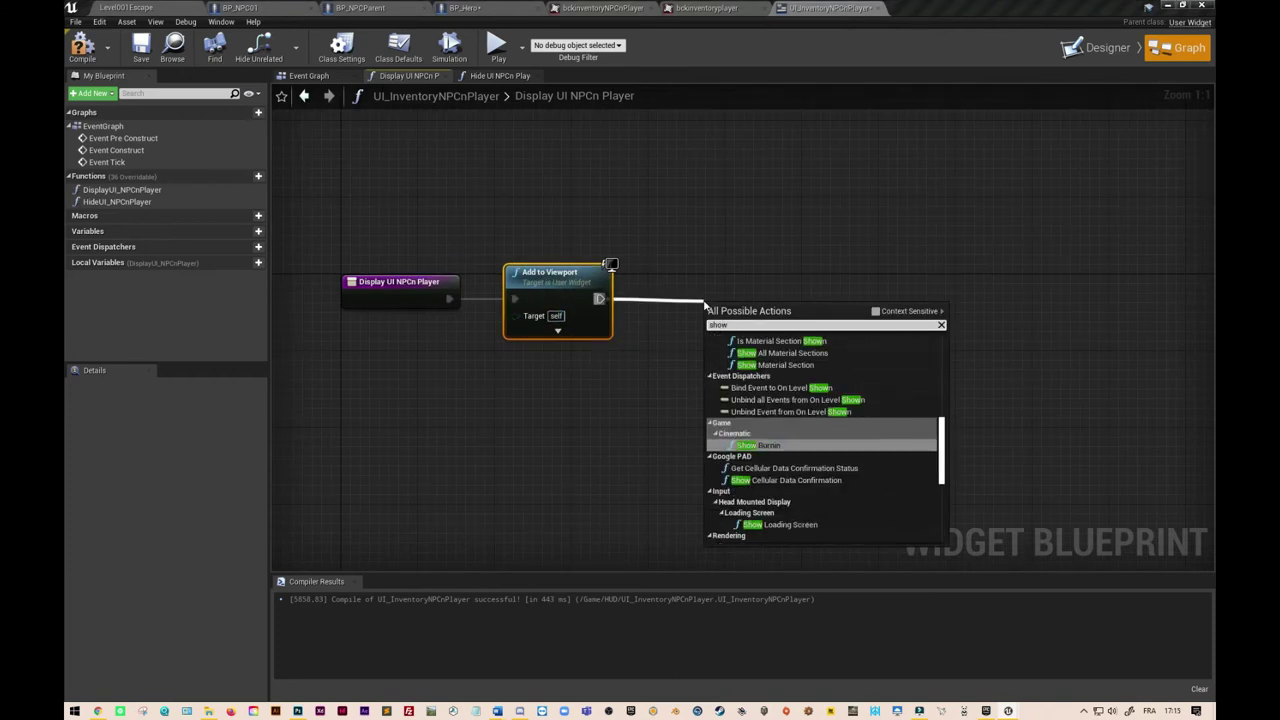
pyautogui.write(' mouse')
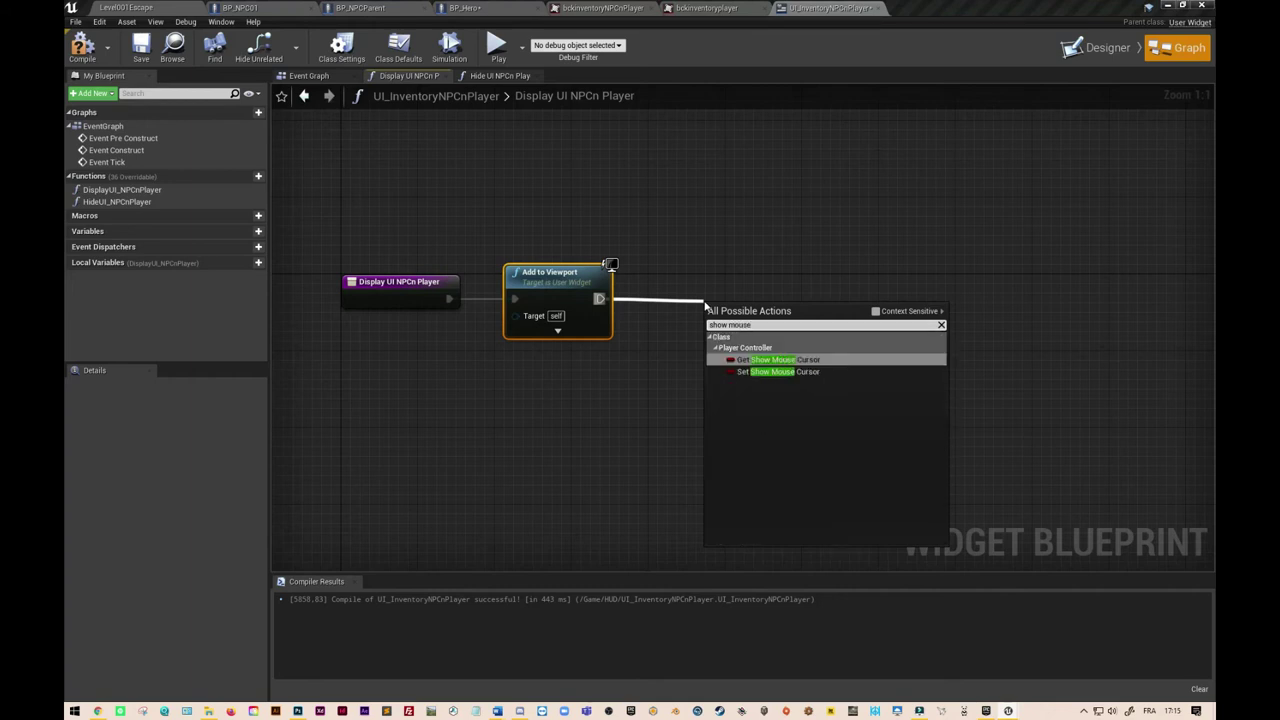
pyautogui.click(807, 366)
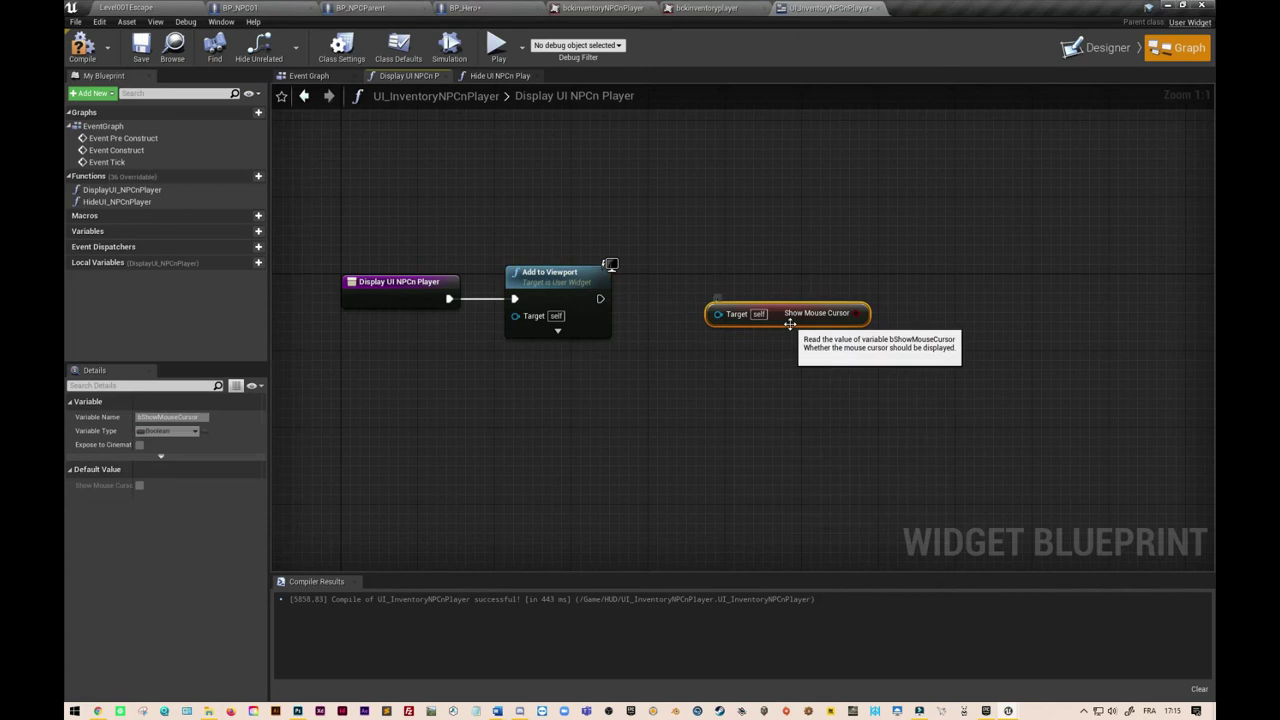
pyautogui.press('Delete')
pyautogui.moveTo(600, 298); pyautogui.dragTo(677, 306)
pyautogui.write('show mouse')
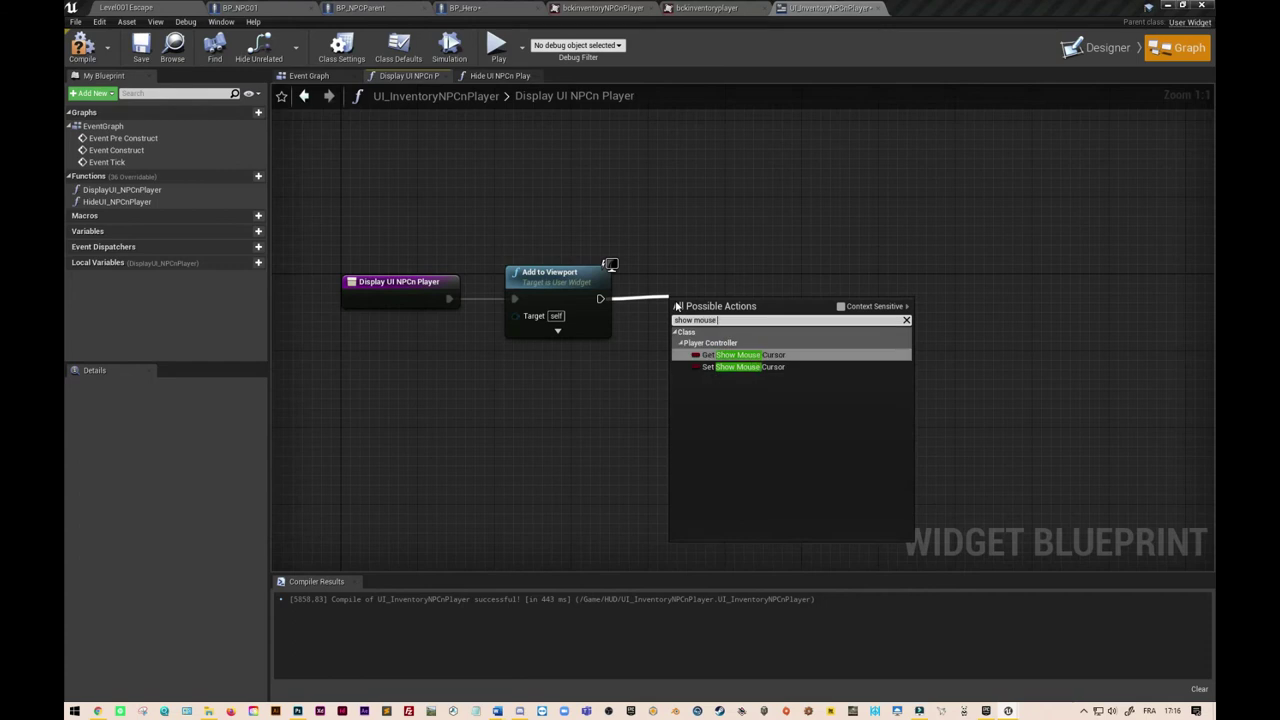
pyautogui.write(' curs')
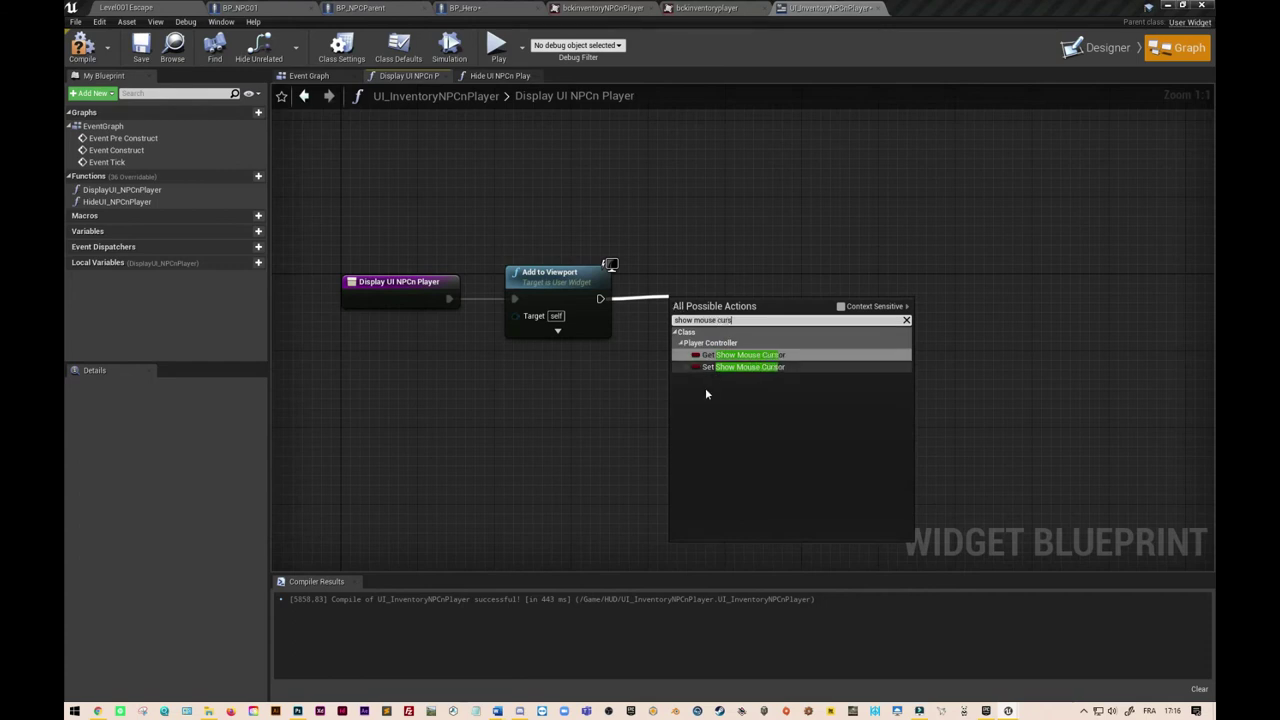
pyautogui.click(716, 368)
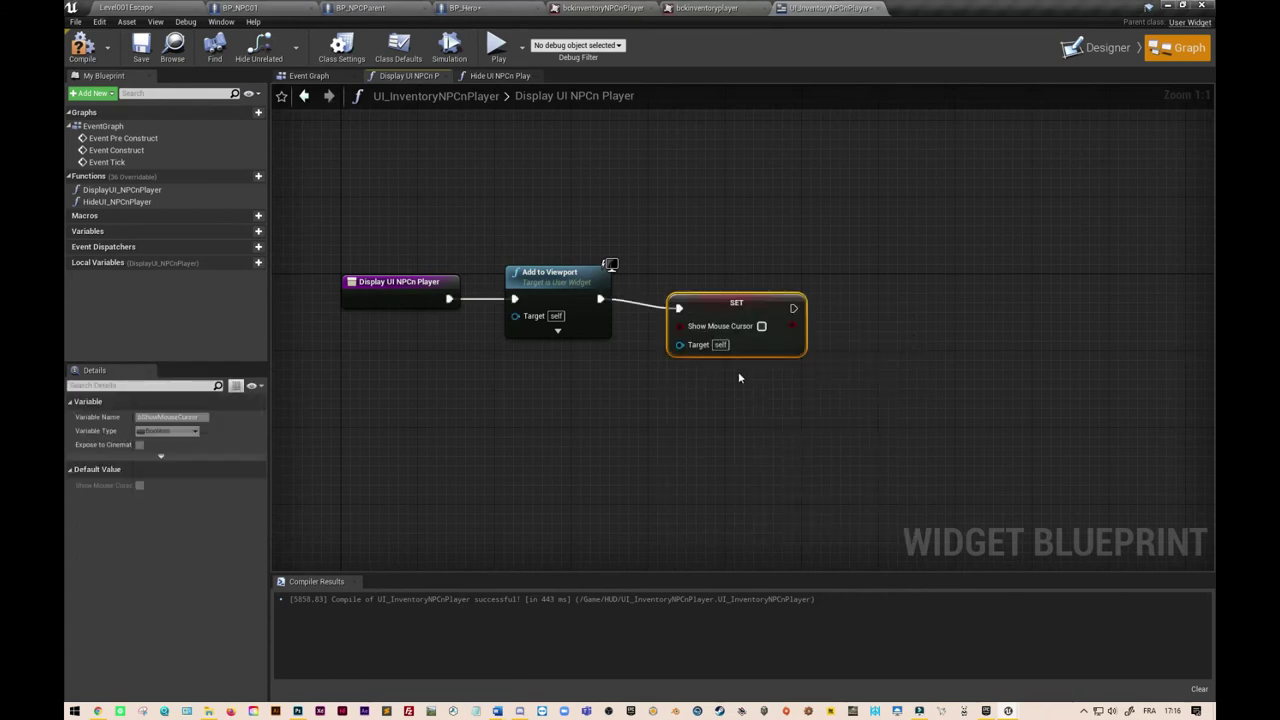
pyautogui.moveTo(757, 316); pyautogui.dragTo(767, 306)
pyautogui.click(771, 316)
# Feed a Get Player Controller node into the SET node's Target and compile the widget.
pyautogui.moveTo(689, 335); pyautogui.dragTo(627, 377)
pyautogui.write('getpl')
pyautogui.press('BackSpace')
pyautogui.press('BackSpace')
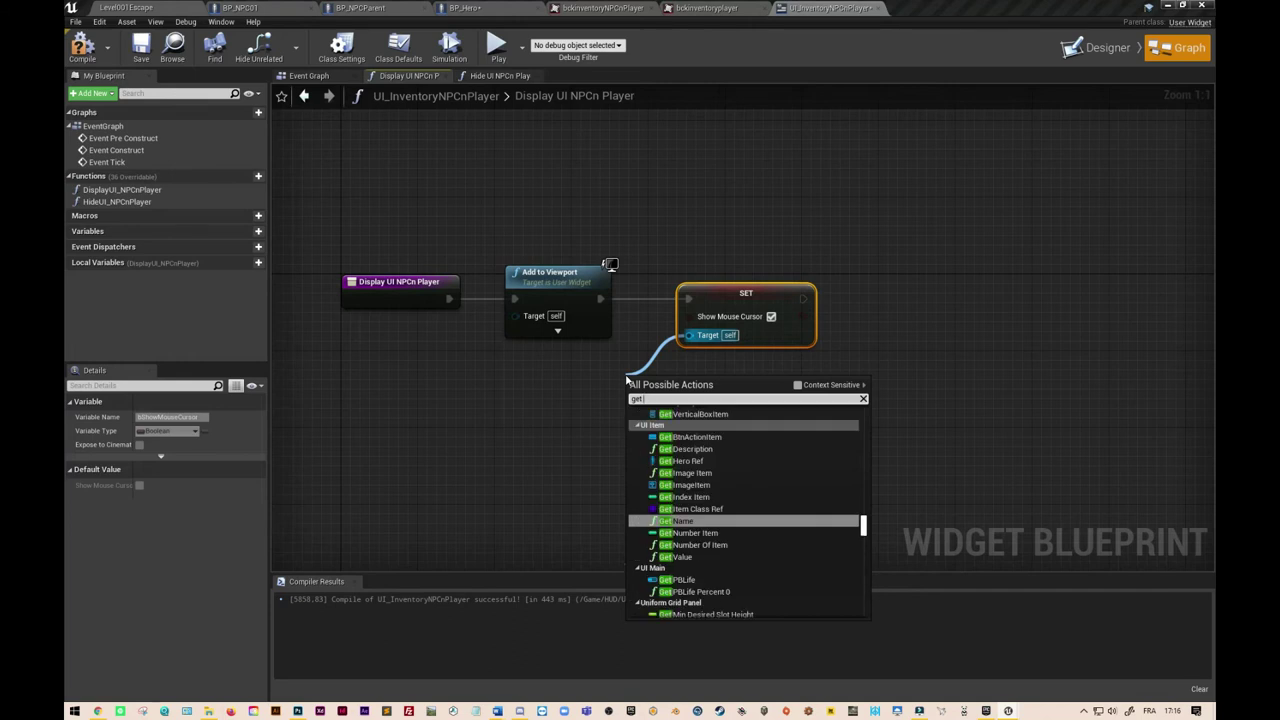
pyautogui.write(' player controller')
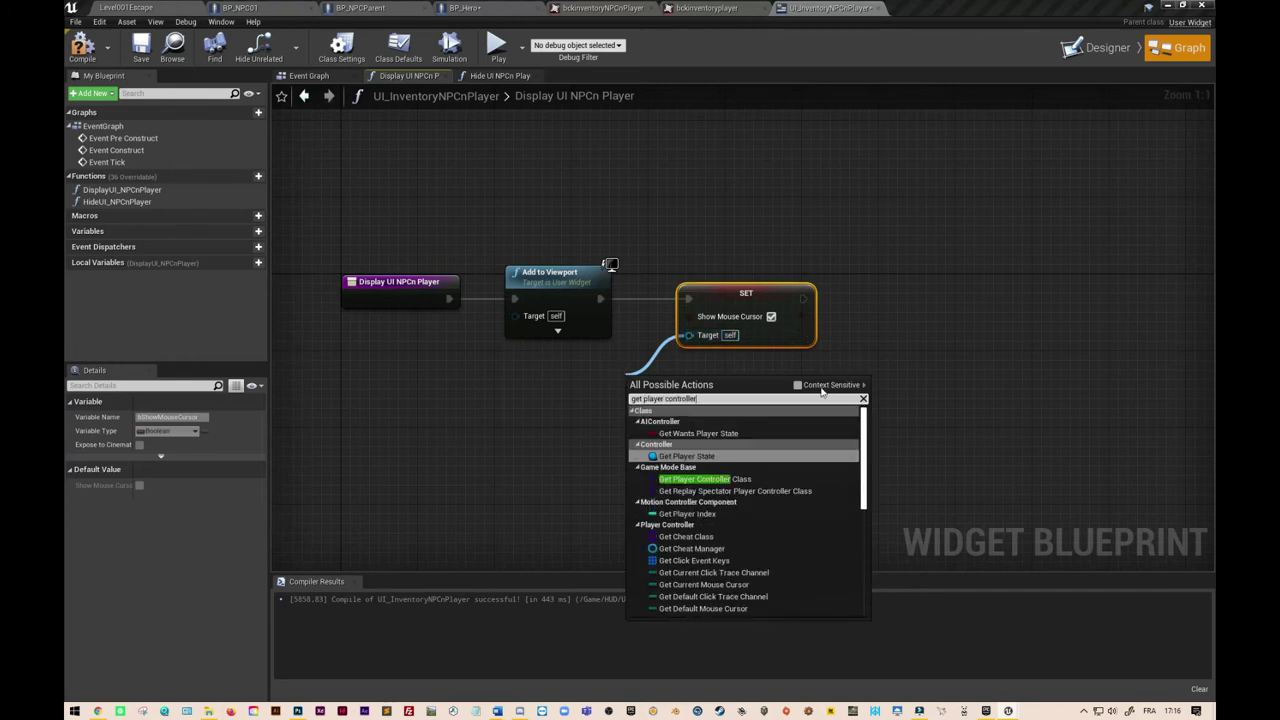
pyautogui.click(822, 389)
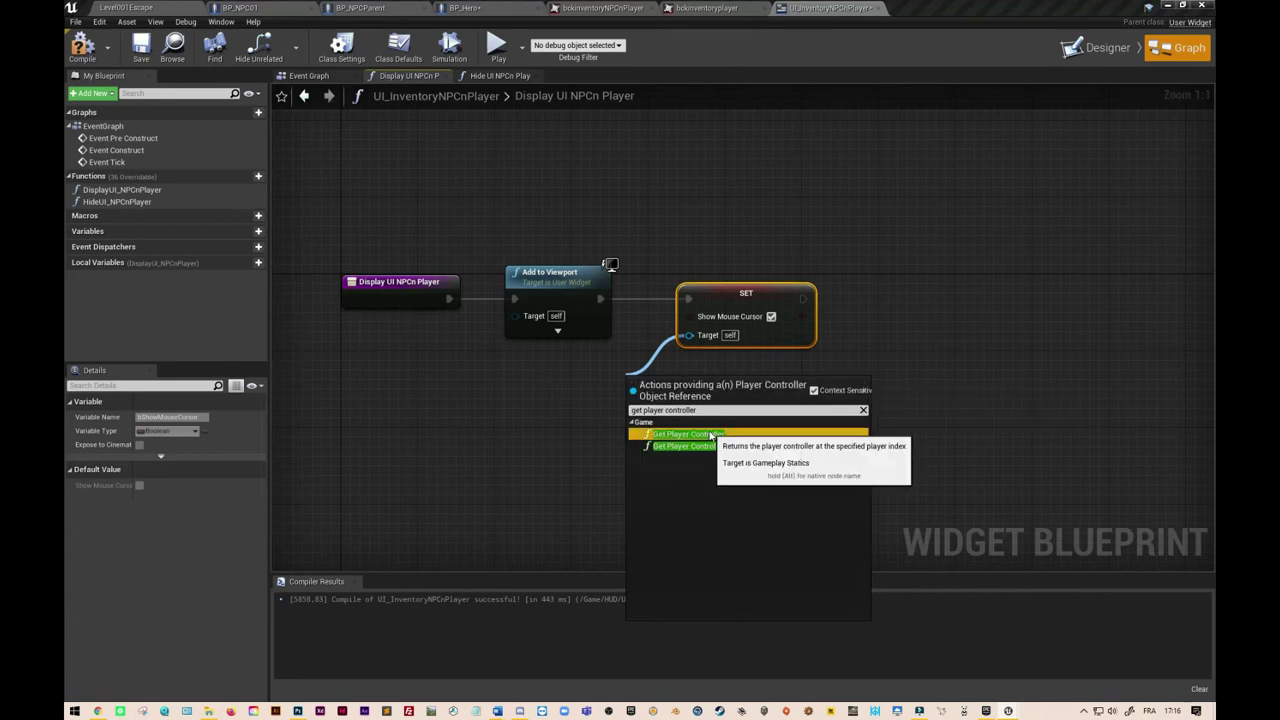
pyautogui.click(710, 436)
pyautogui.moveTo(762, 372); pyautogui.dragTo(617, 358)
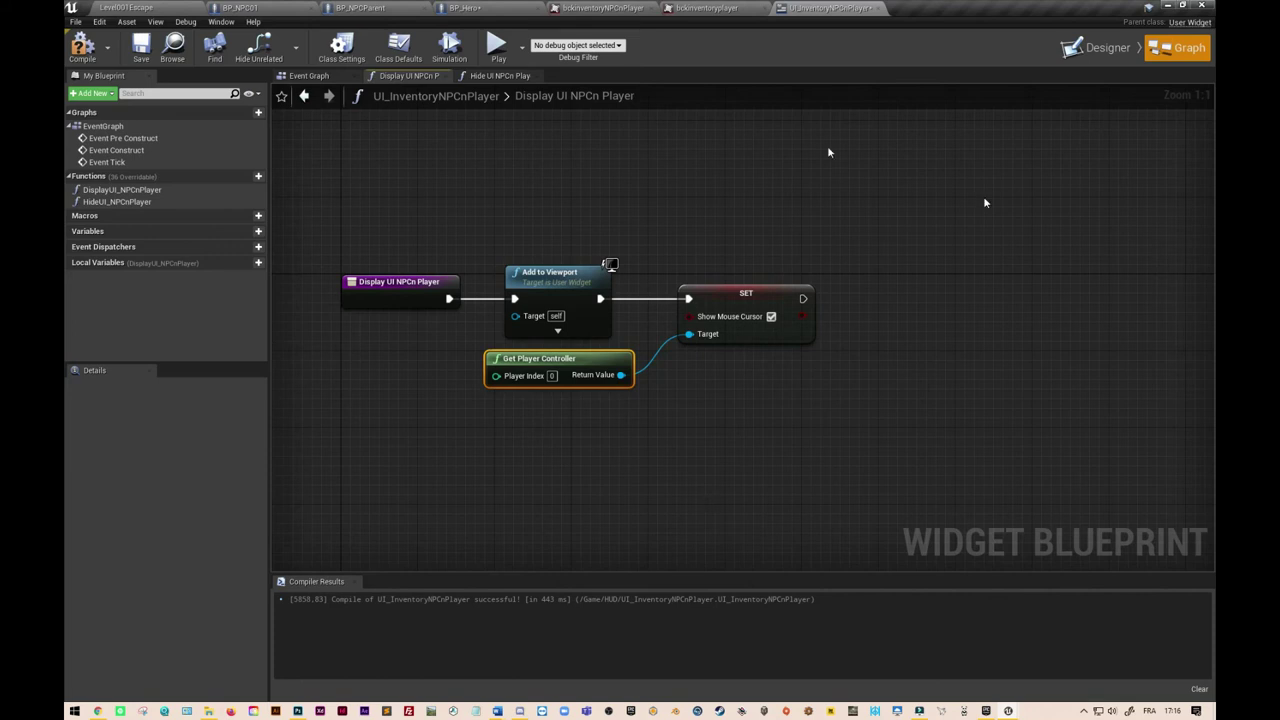
pyautogui.click(84, 45)
# Save the widget blueprint and compile BP_Hero.
pyautogui.click(140, 58)
pyautogui.click(462, 8)
pyautogui.click(265, 58)
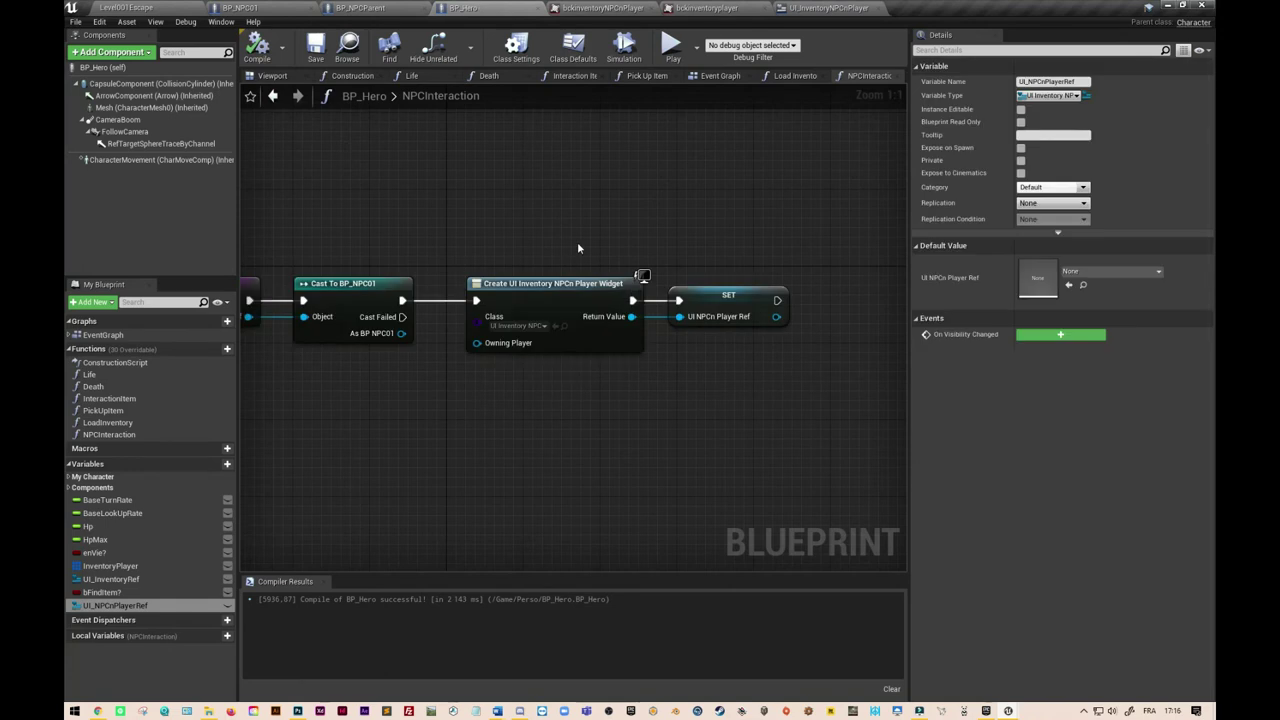
pyautogui.moveTo(797, 245); pyautogui.dragTo(554, 239, button='right')
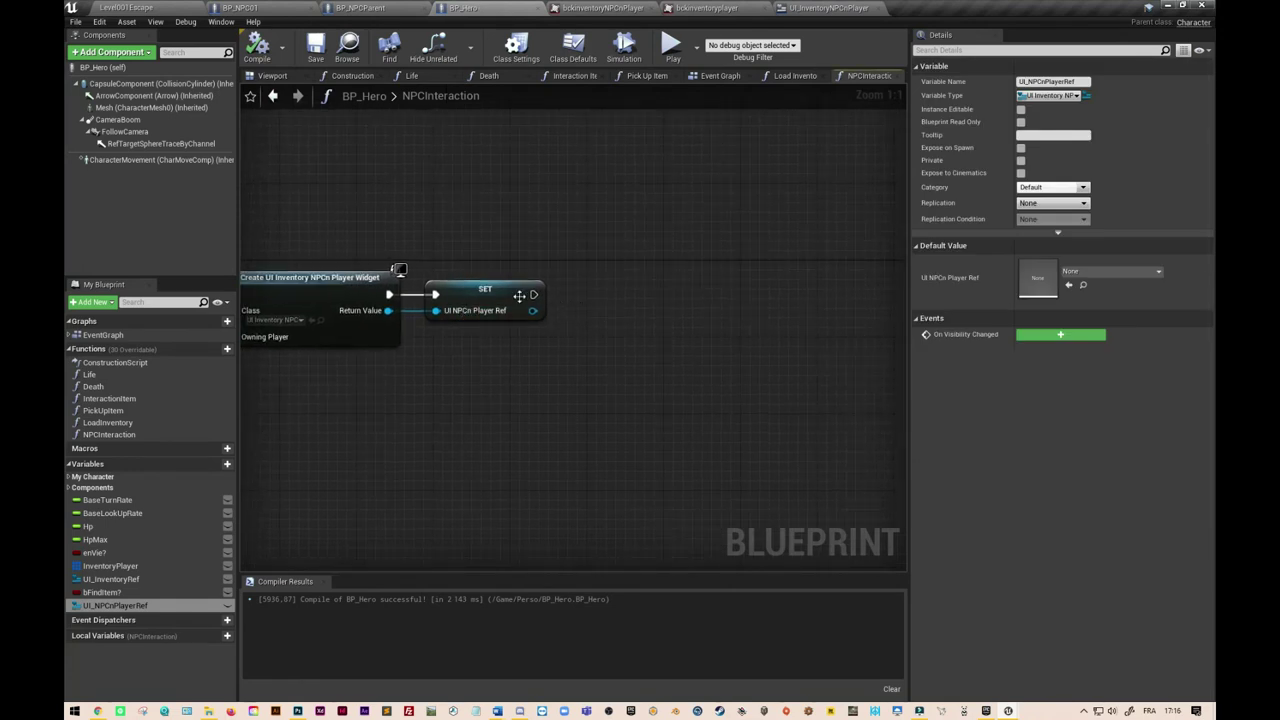
# After the SET node, call Display UI NPCn Player with the stored UI_NPCnPlayerRef as Target.
pyautogui.moveTo(532, 294); pyautogui.dragTo(596, 296)
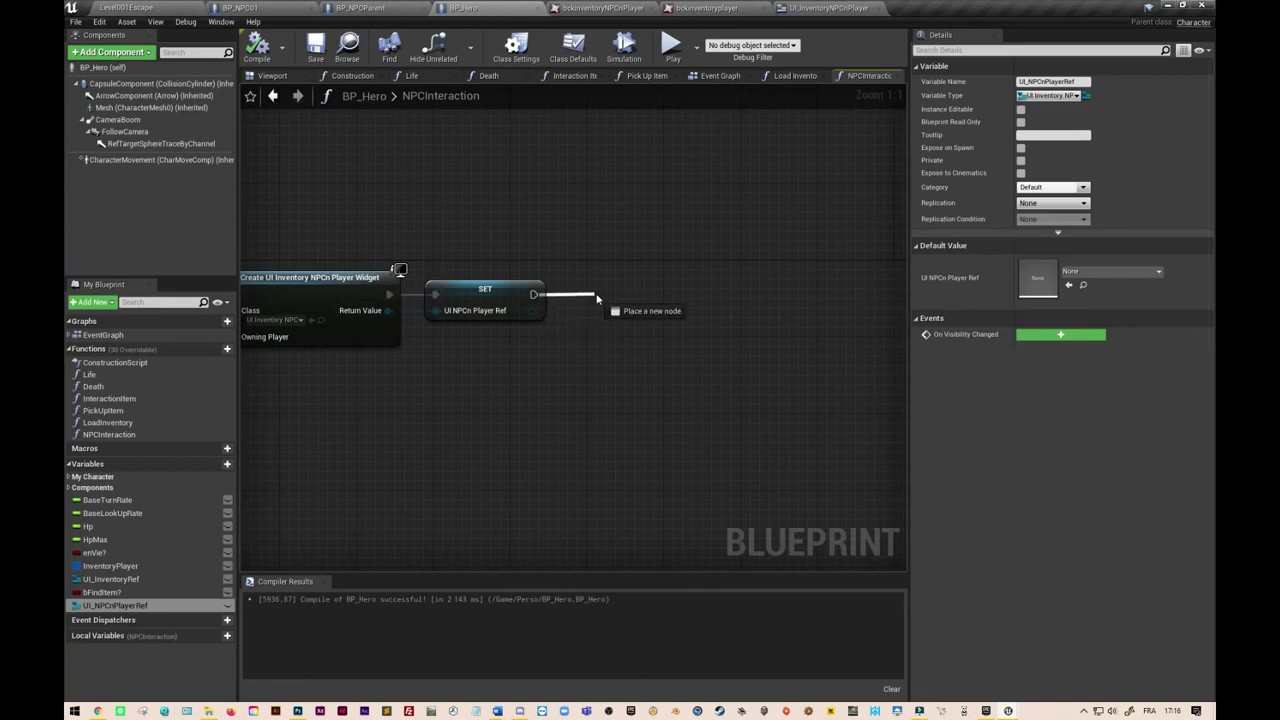
pyautogui.write('display')
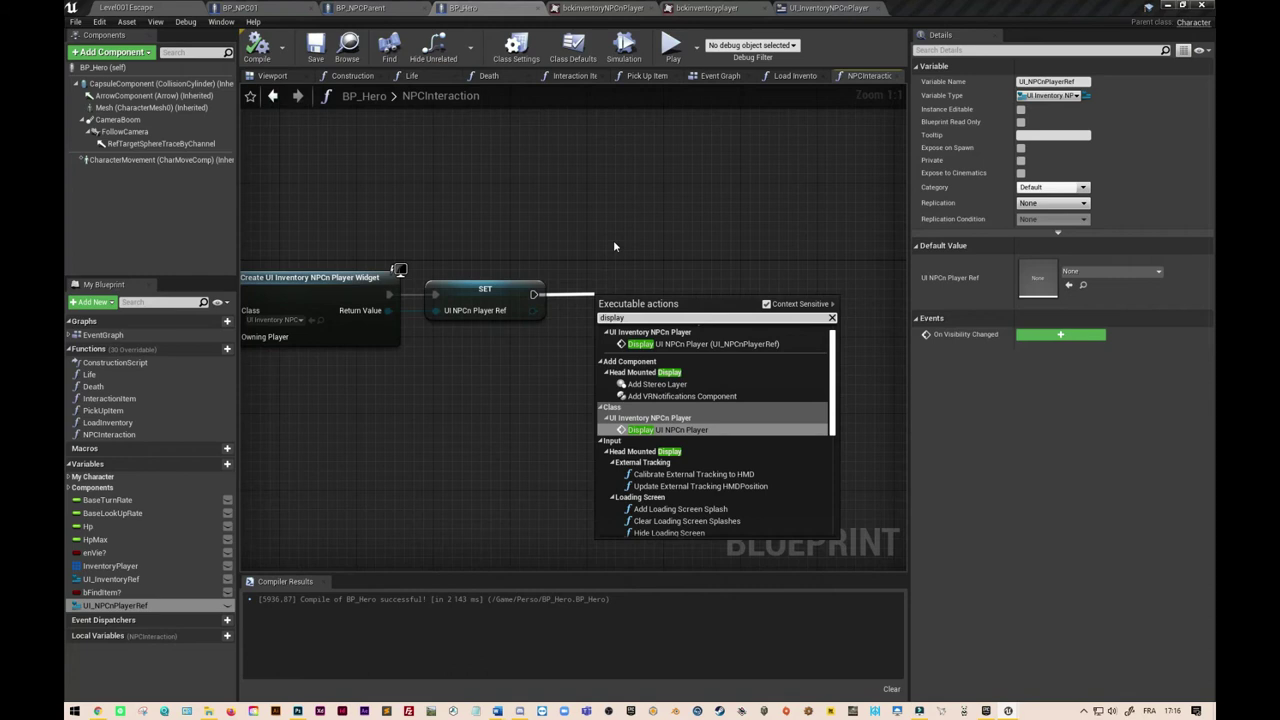
pyautogui.click(705, 430)
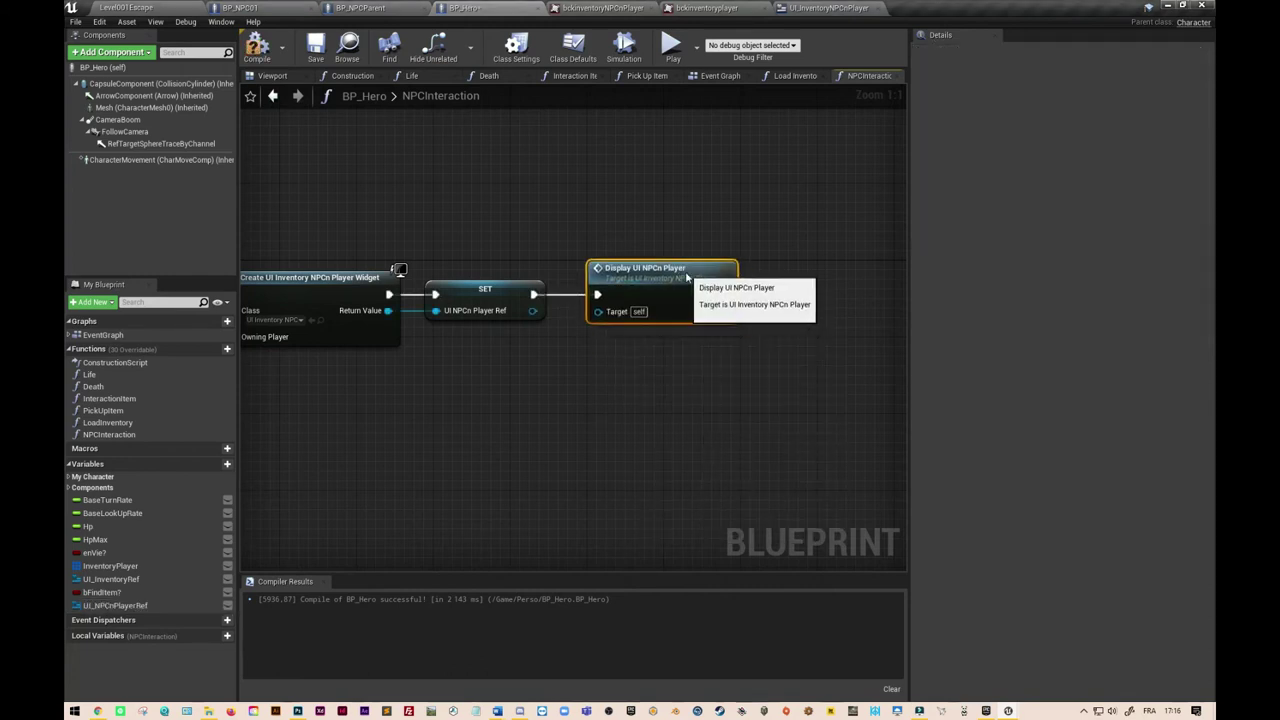
pyautogui.moveTo(531, 310); pyautogui.dragTo(604, 312)
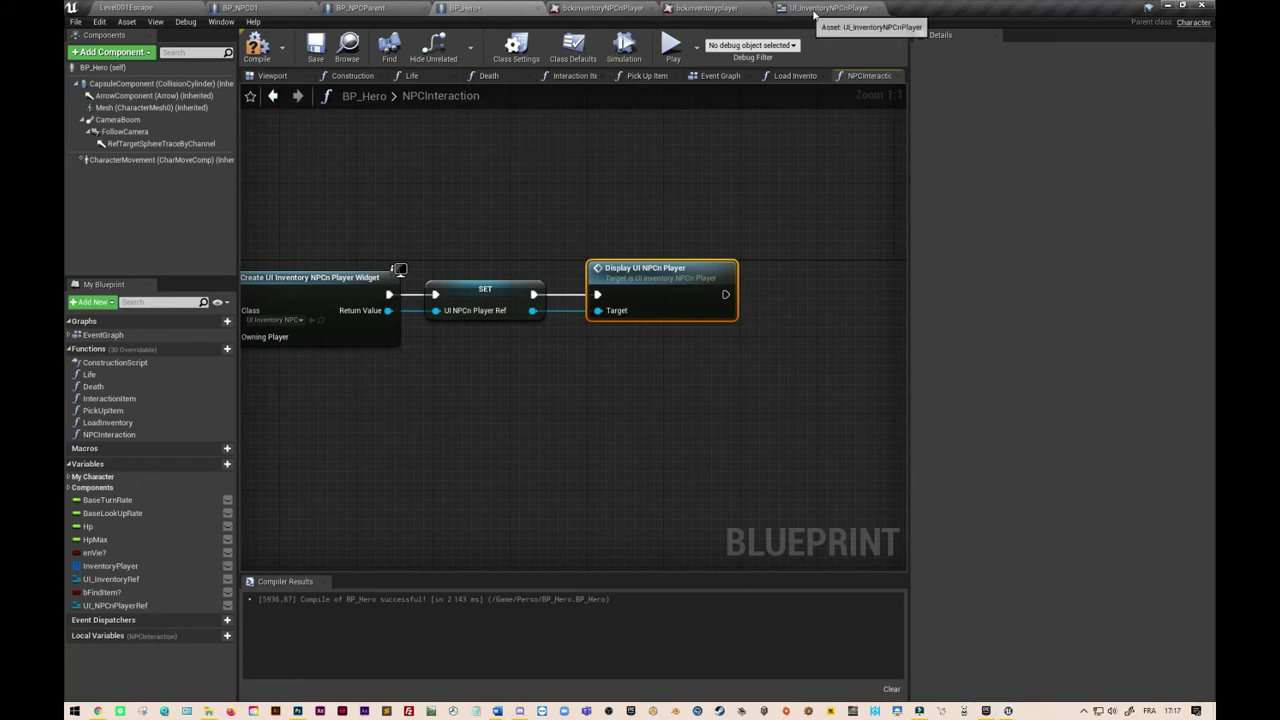
# In the widget's HideUI_NPCnPlayer function, add Remove from Parent after the entry node.
pyautogui.click(786, 9)
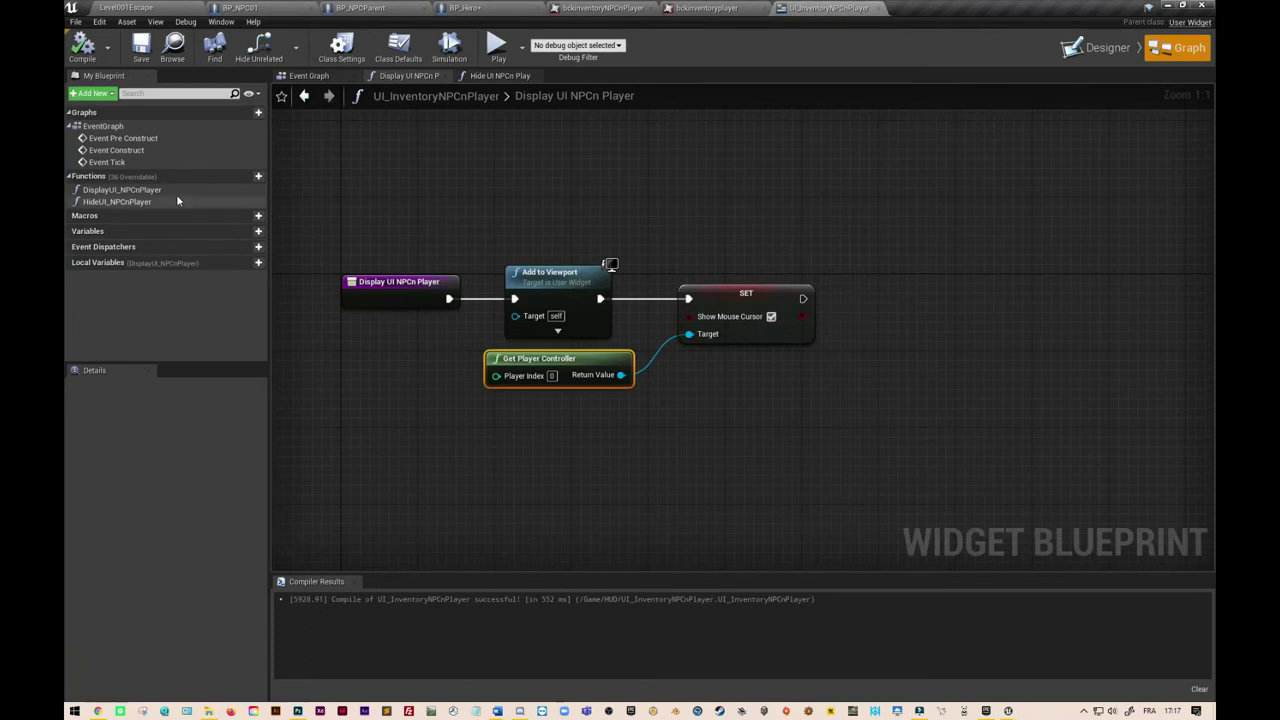
pyautogui.doubleClick(150, 203)
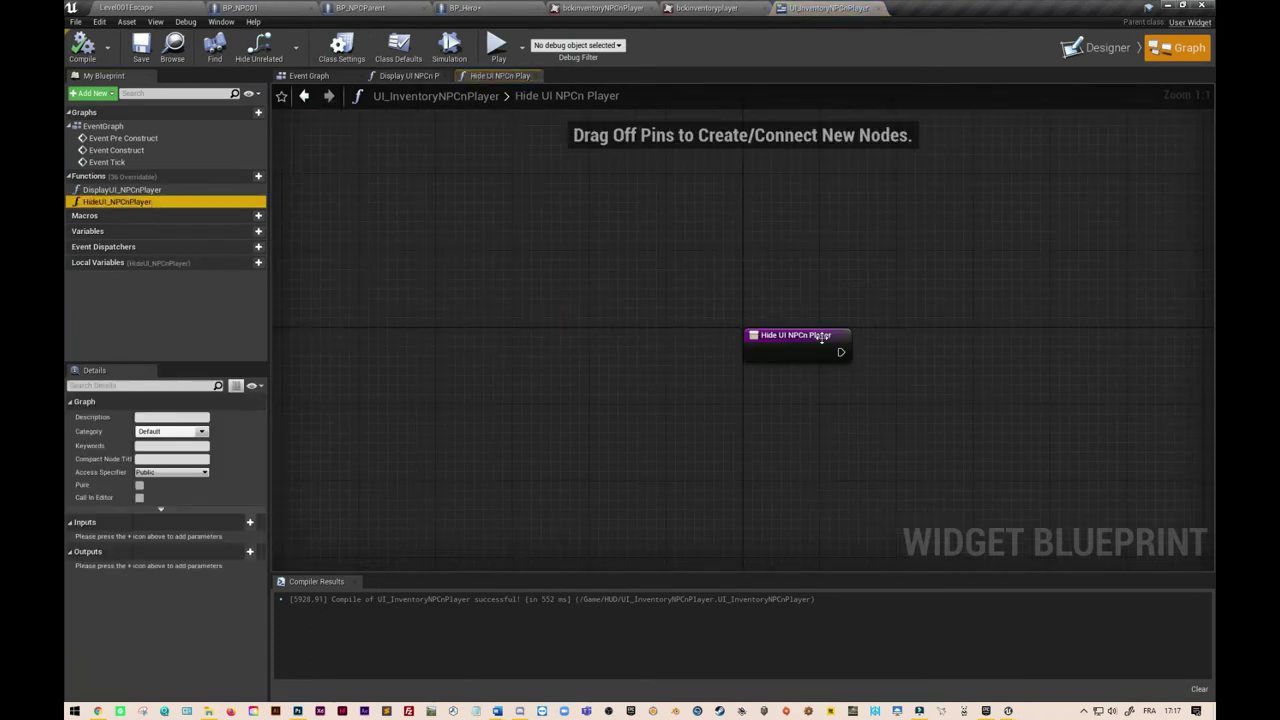
pyautogui.click(466, 328)
pyautogui.moveTo(466, 328)
pyautogui.mouseDown()
pyautogui.moveTo(418, 328)
pyautogui.moveTo(486, 346)
pyautogui.mouseUp()
pyautogui.moveTo(553, 327); pyautogui.dragTo(553, 327)
pyautogui.write('remove from')
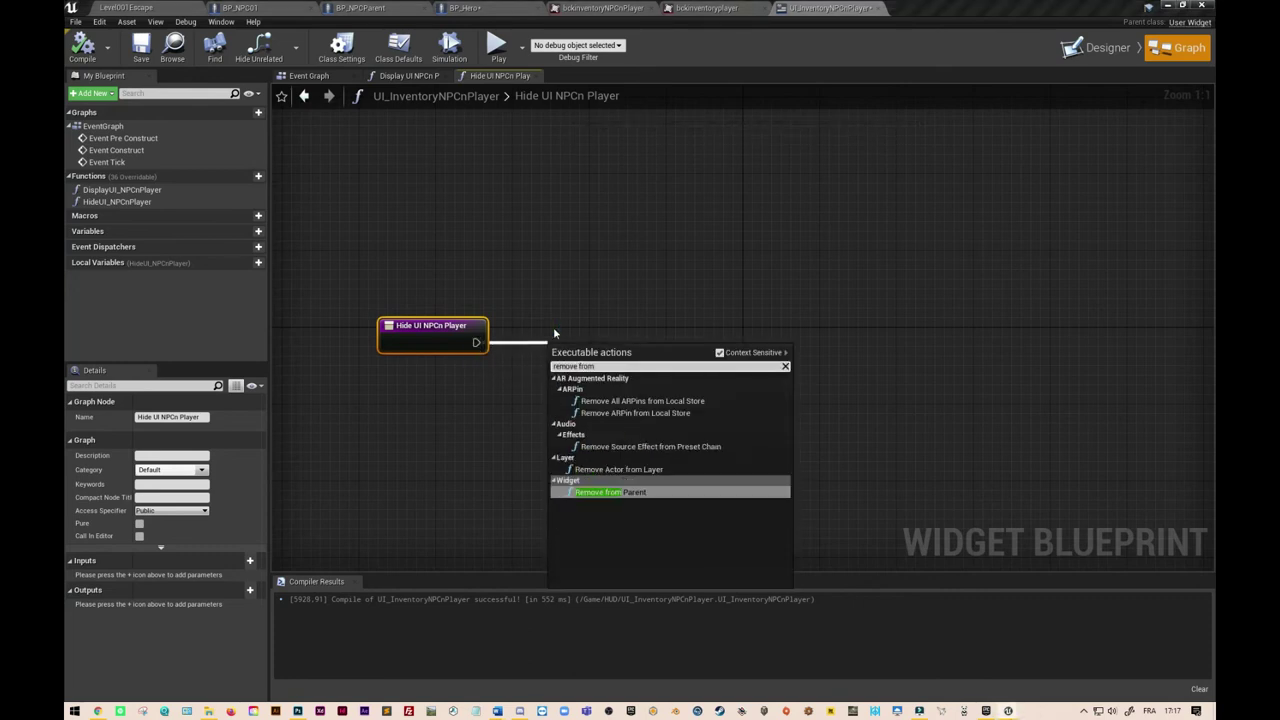
pyautogui.click(637, 495)
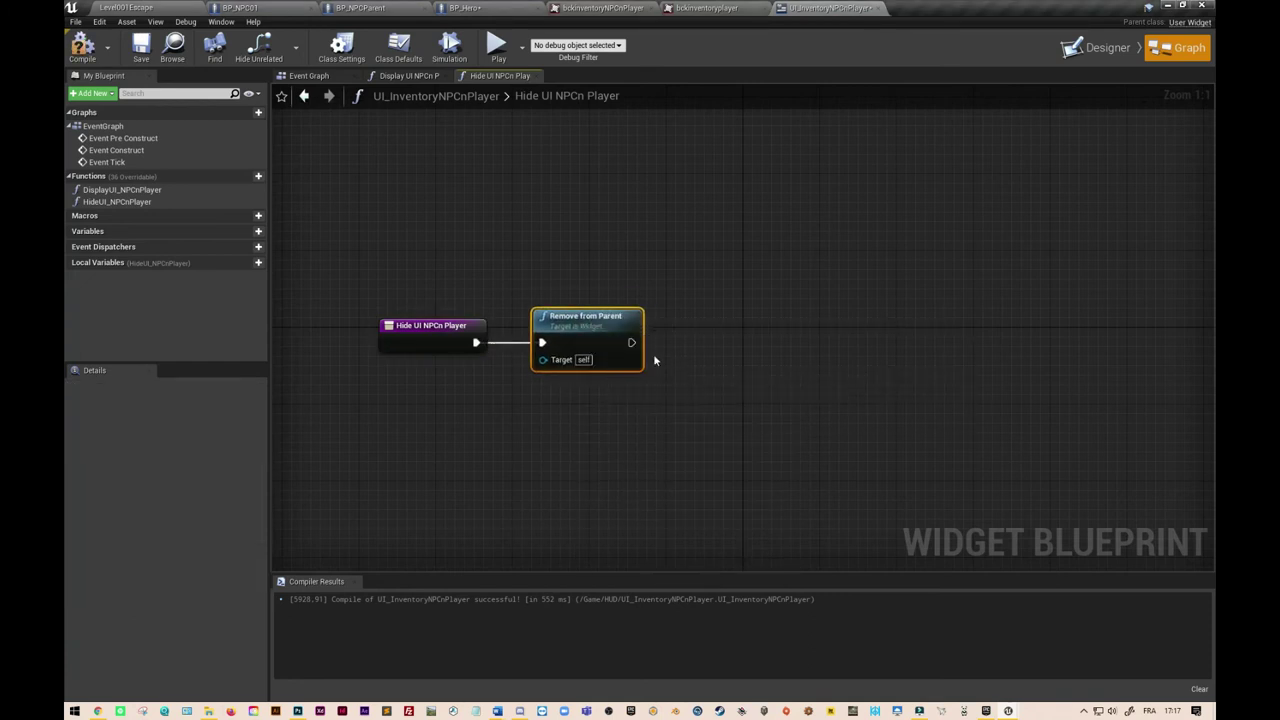
# Follow Remove from Parent with a Set Show Mouse Cursor node left false.
pyautogui.moveTo(631, 342); pyautogui.dragTo(729, 347)
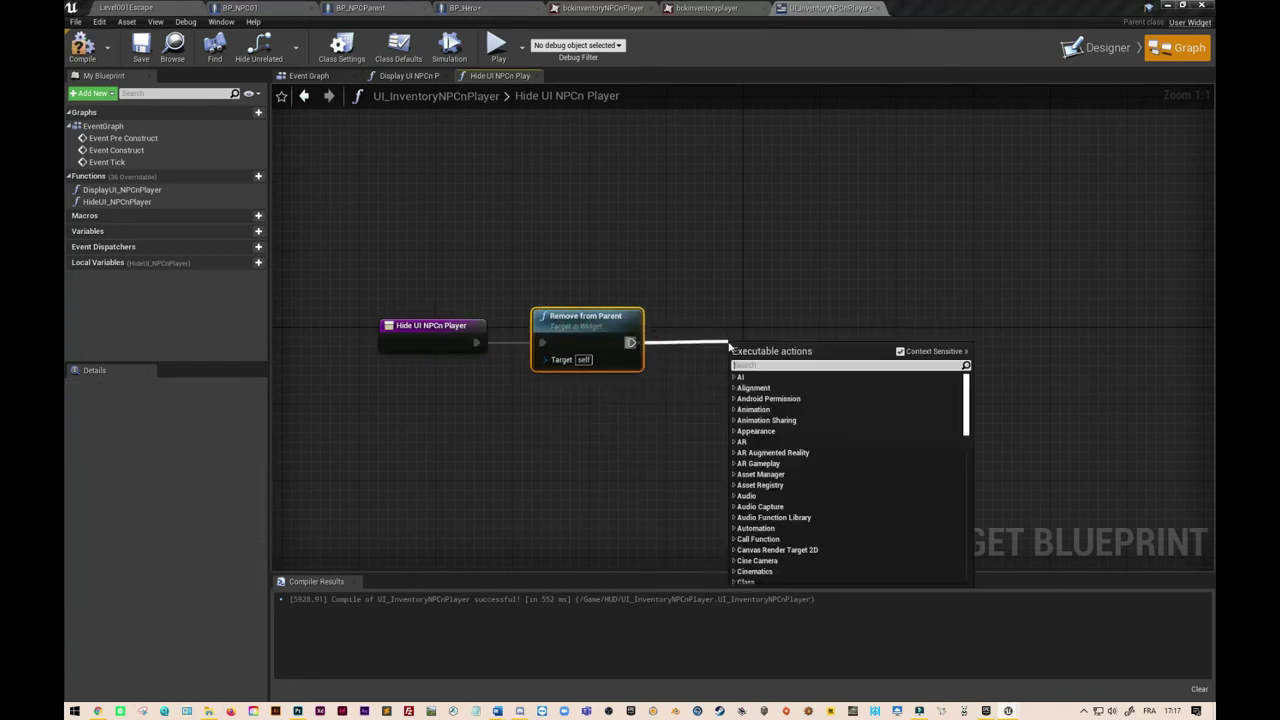
pyautogui.write('show mouse')
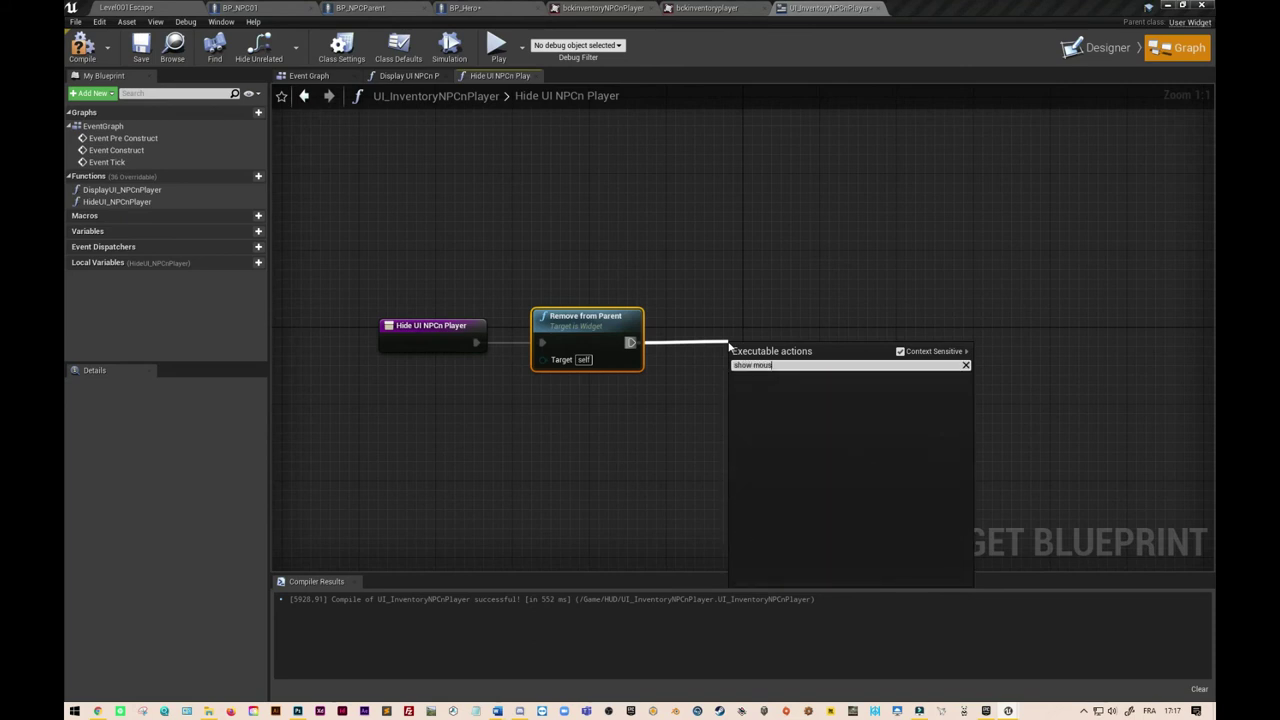
pyautogui.click(900, 352)
pyautogui.click(900, 352)
pyautogui.click(900, 352)
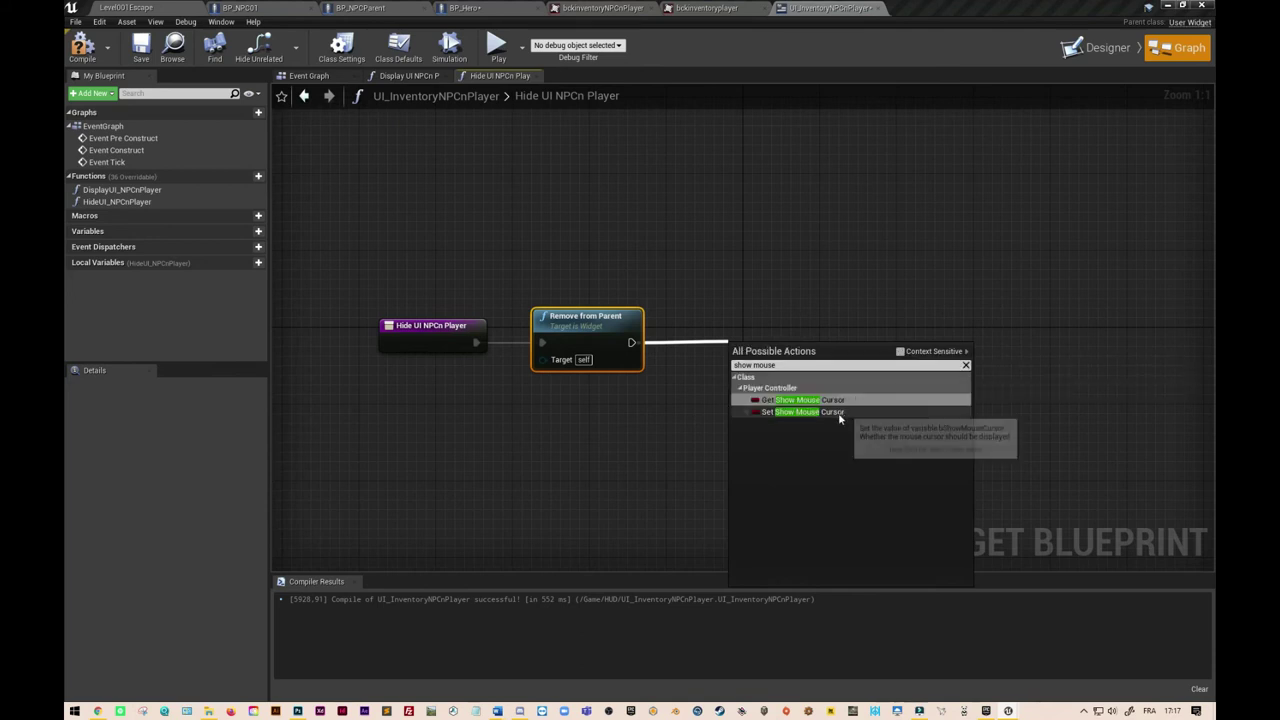
pyautogui.click(830, 412)
pyautogui.moveTo(824, 344); pyautogui.dragTo(824, 334)
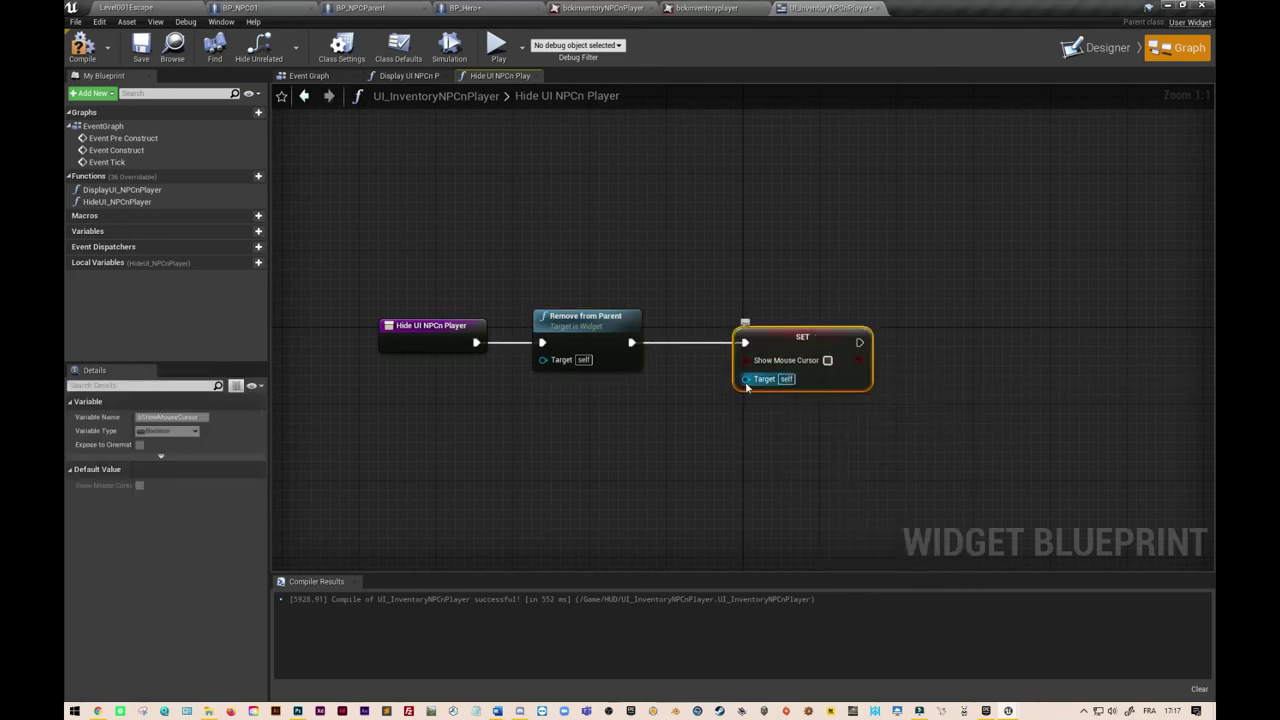
# Wire a Get Player Controller node into the Show Mouse Cursor SET node's Target.
pyautogui.moveTo(745, 378); pyautogui.dragTo(672, 421)
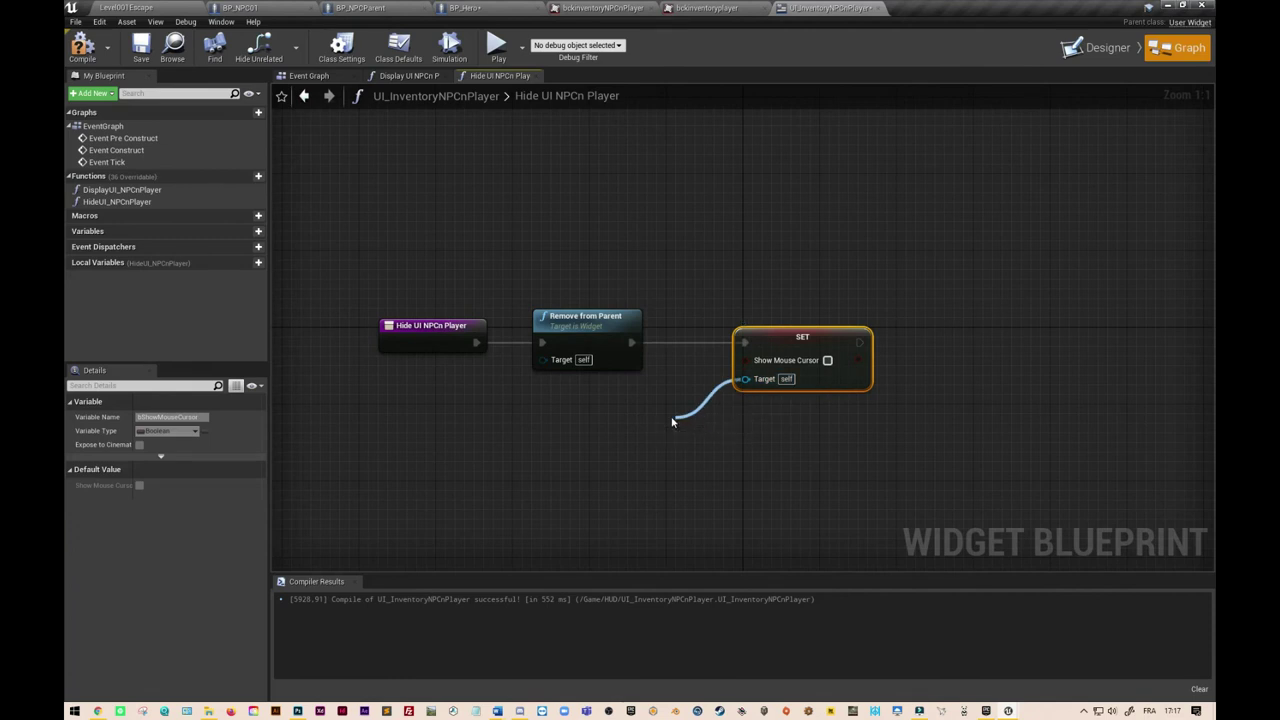
pyautogui.write('get player c')
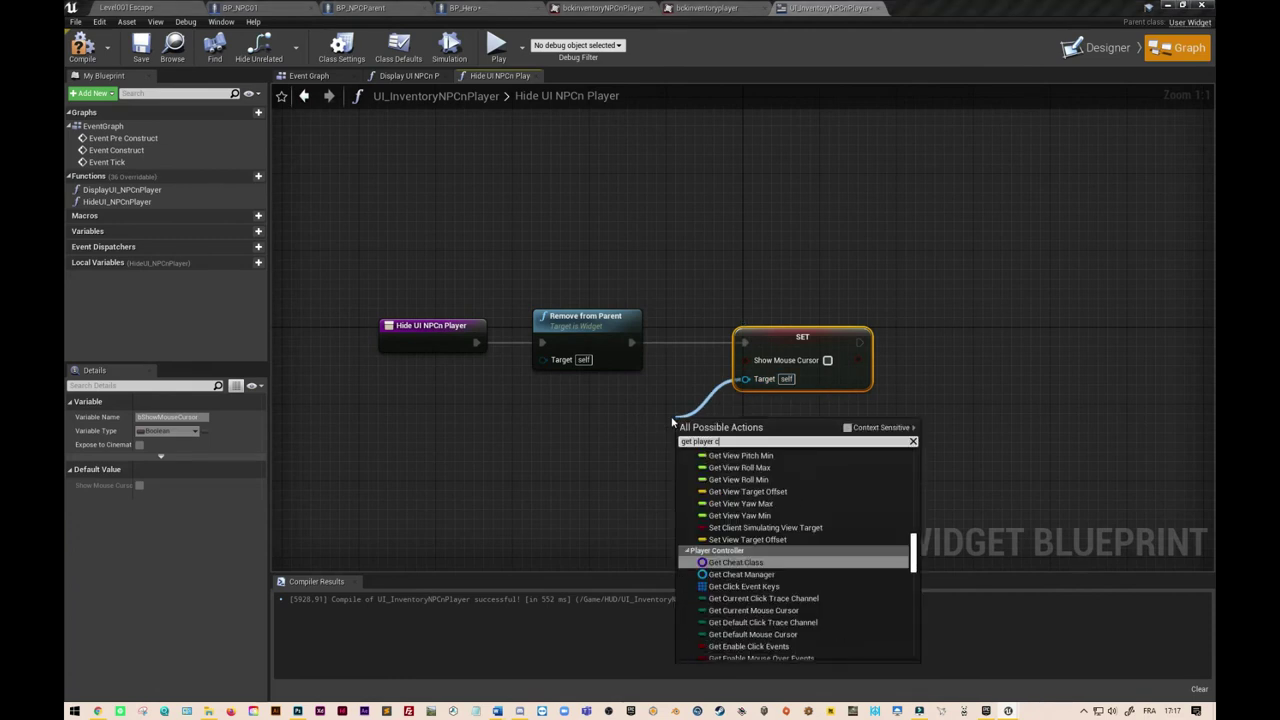
pyautogui.write('ontroller')
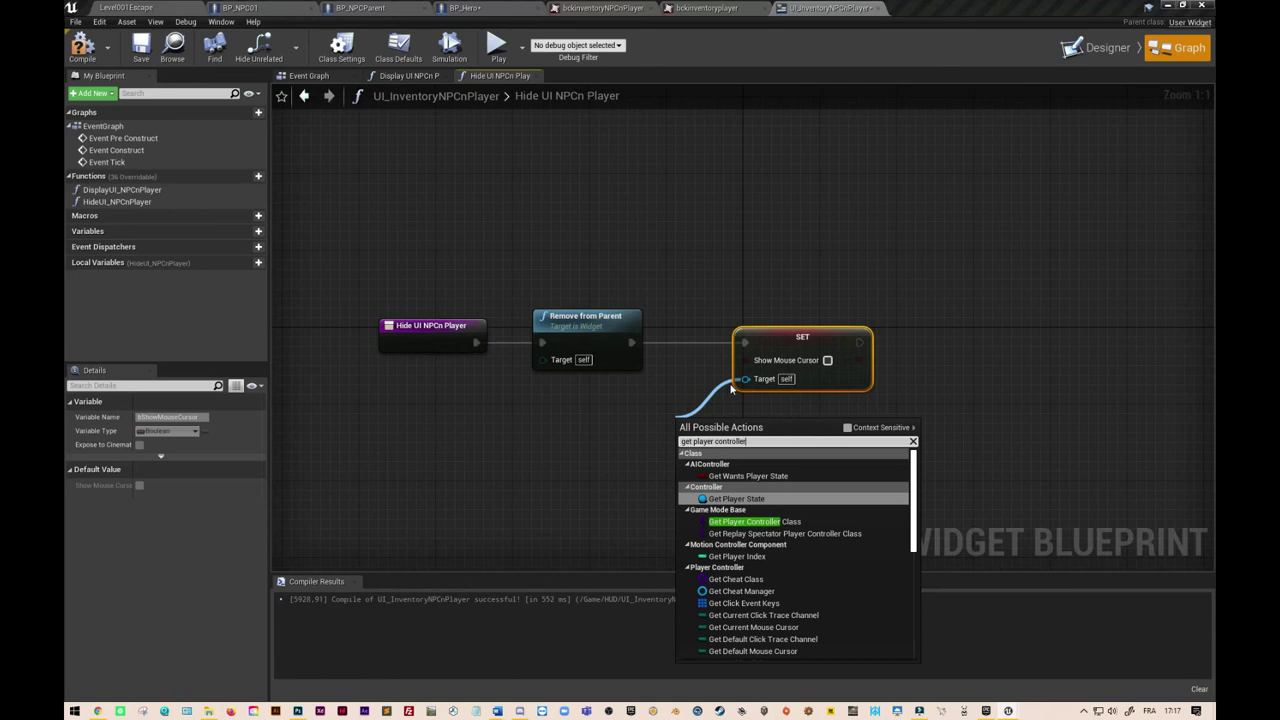
pyautogui.click(848, 428)
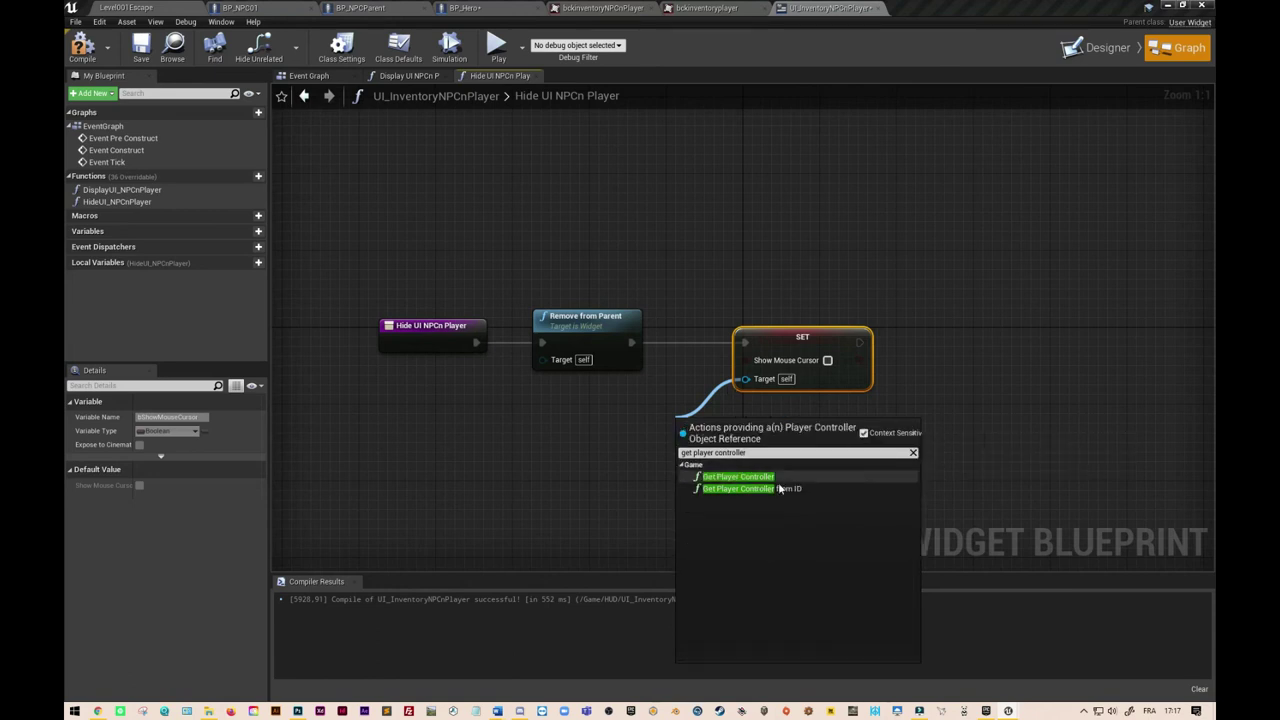
pyautogui.click(738, 477)
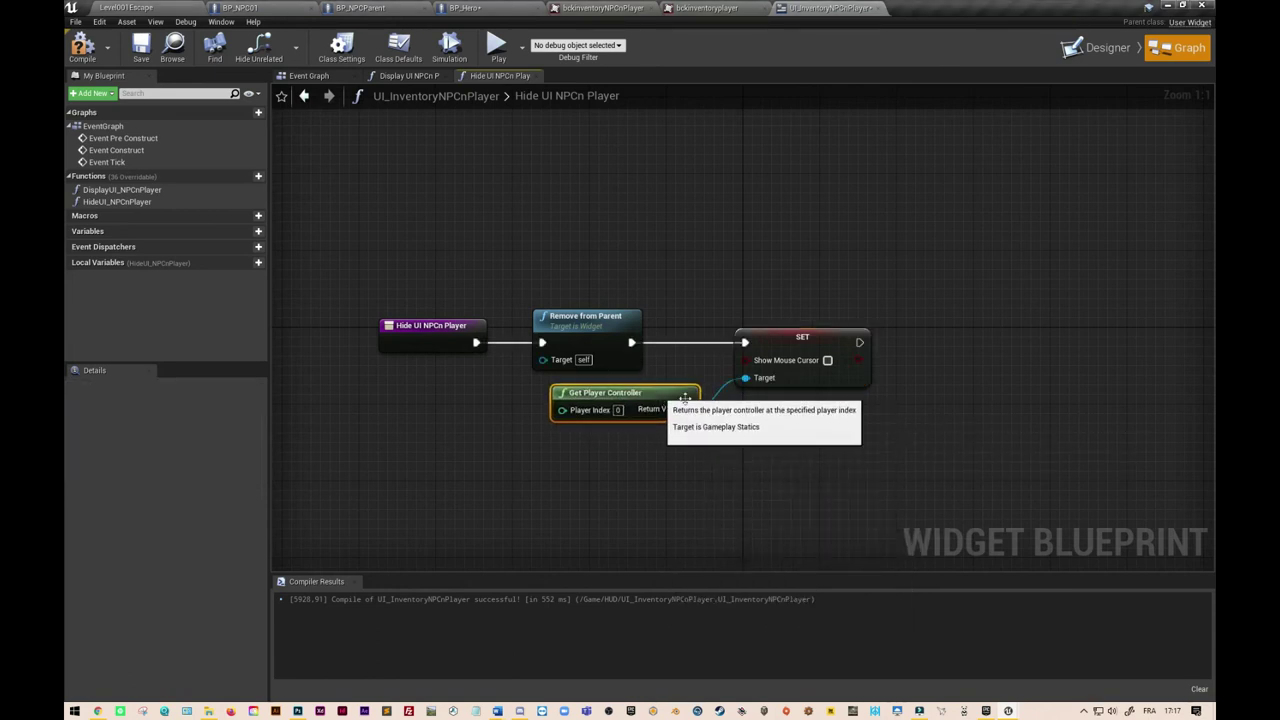
pyautogui.moveTo(708, 418); pyautogui.dragTo(582, 389)
pyautogui.moveTo(930, 458); pyautogui.dragTo(699, 463, button='right')
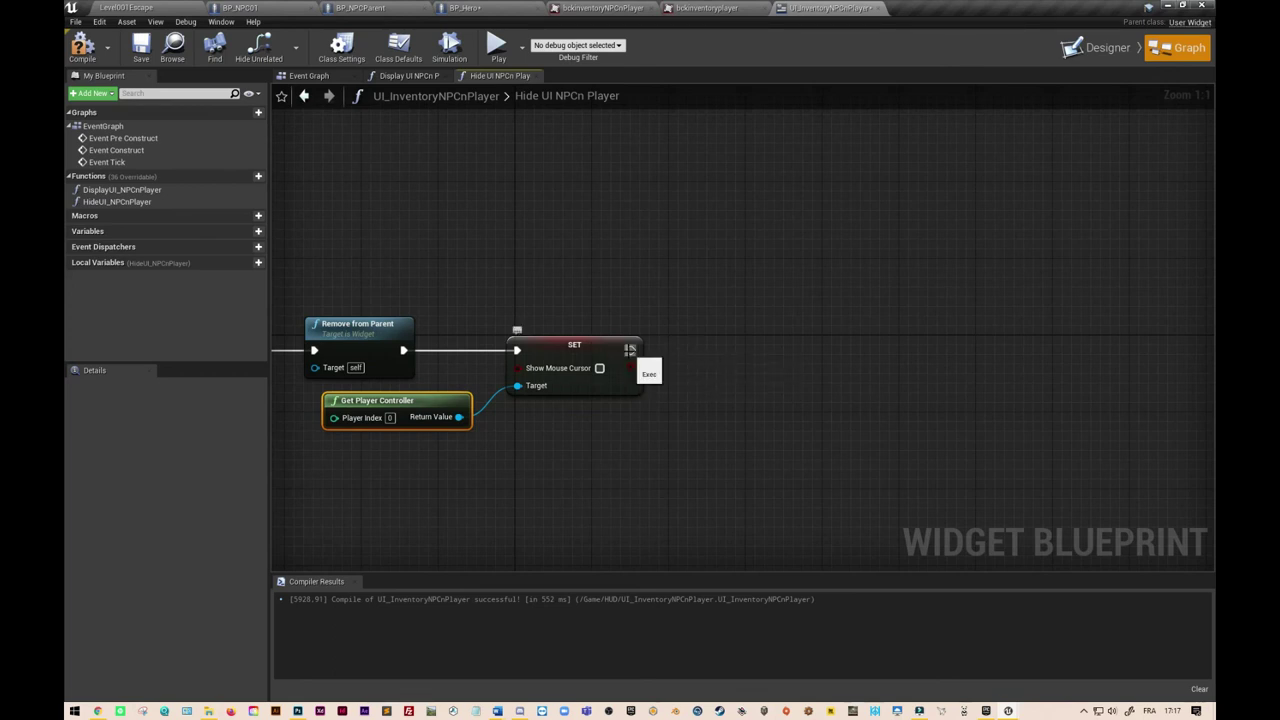
# Add Set Input Mode Game Only fed by the player controller through a reroute node, then compile and save.
pyautogui.moveTo(631, 350); pyautogui.dragTo(679, 359)
pyautogui.write('set input ')
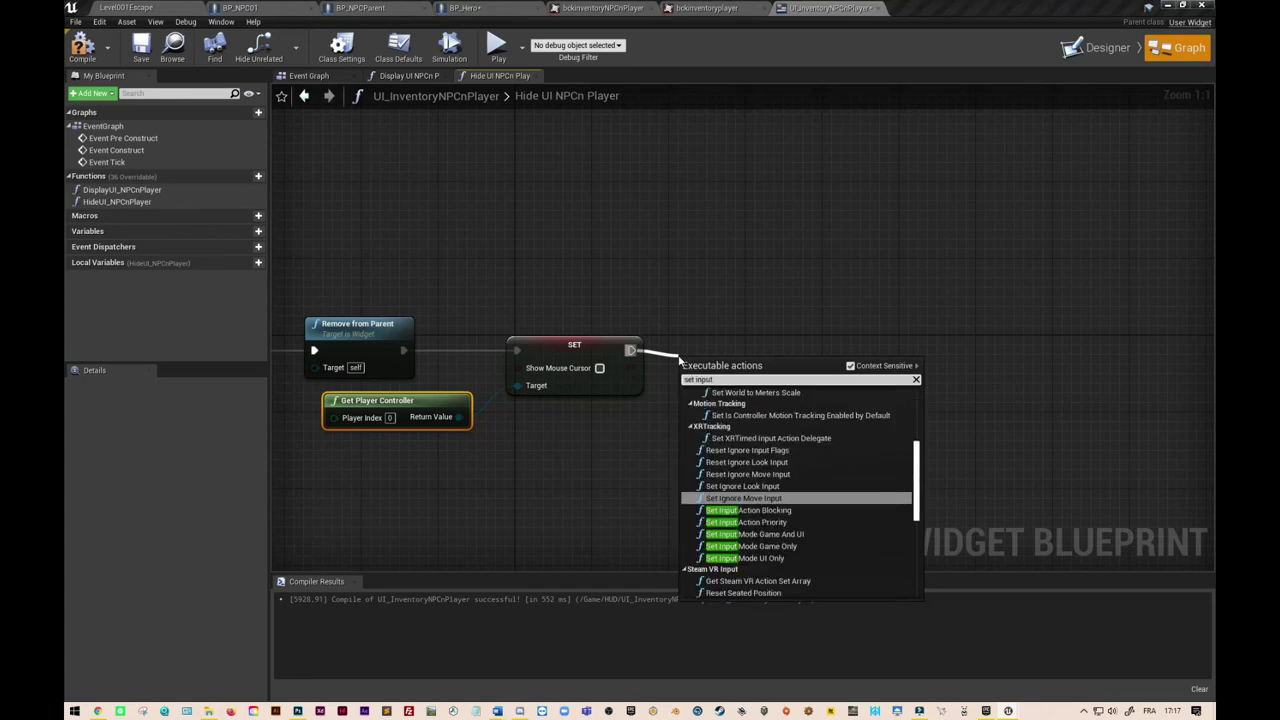
pyautogui.write('mode gfa')
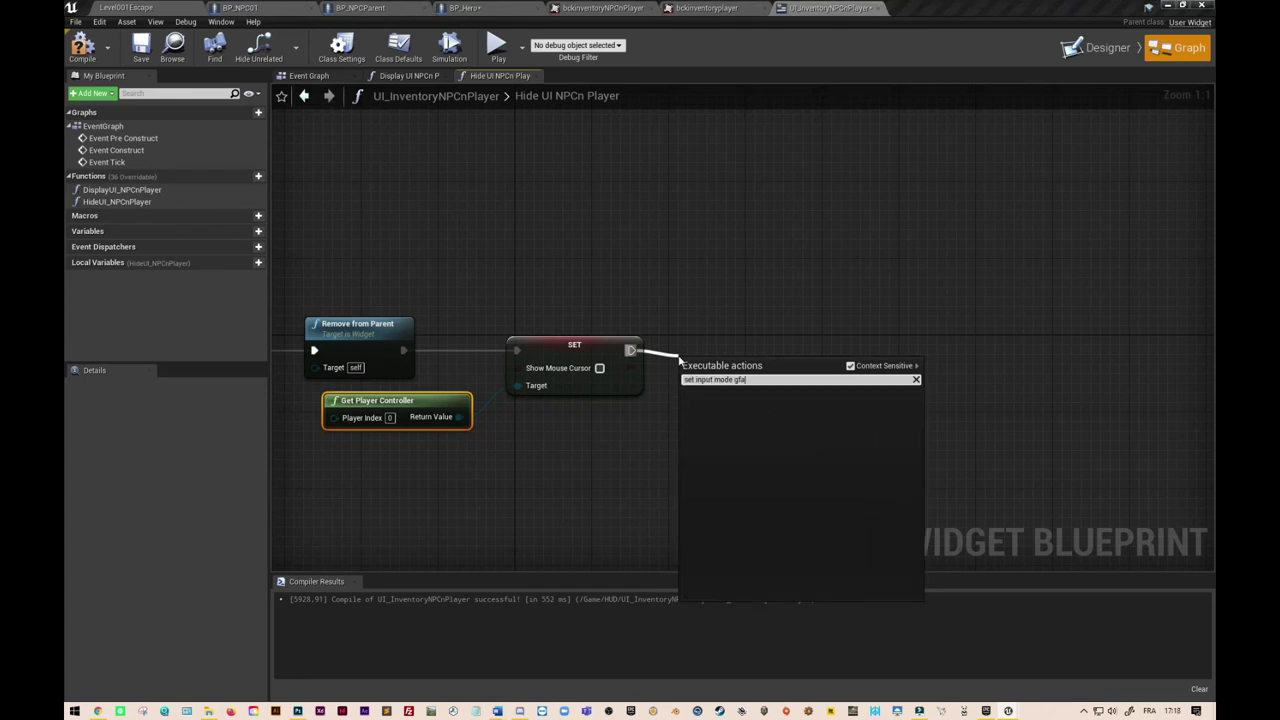
pyautogui.press('BackSpace')
pyautogui.press('BackSpace')
pyautogui.write('ame')
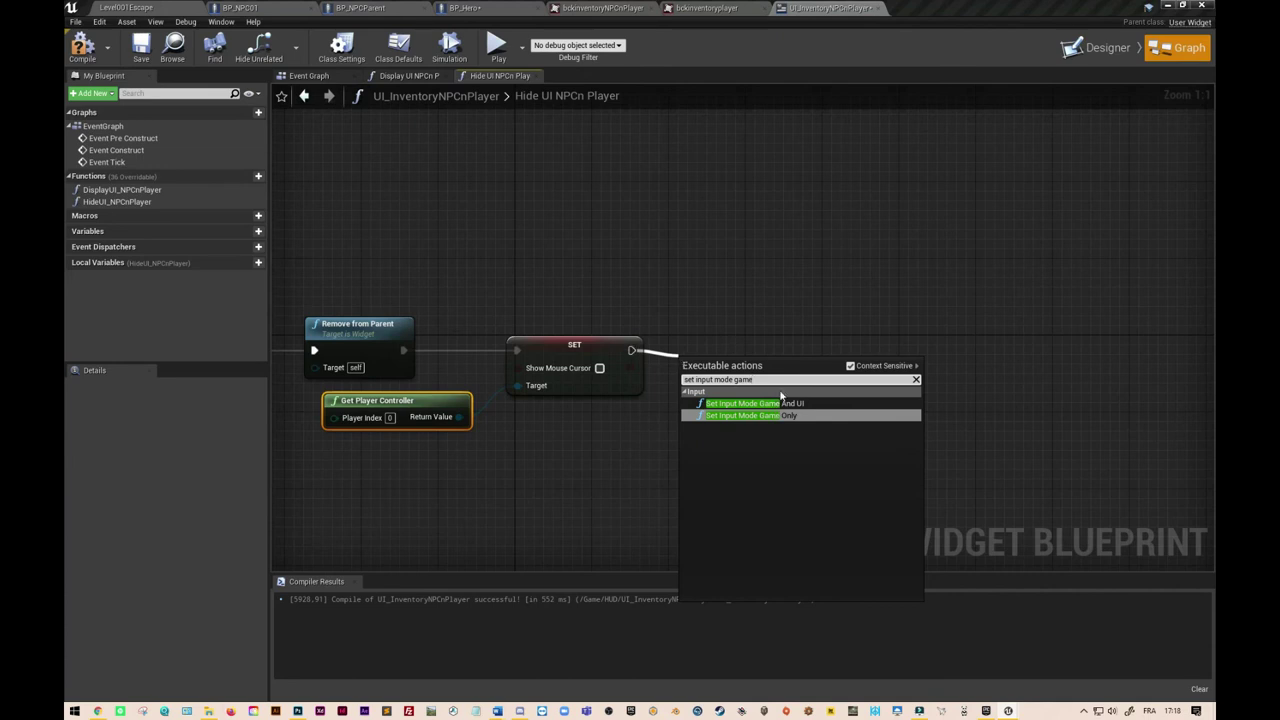
pyautogui.click(803, 415)
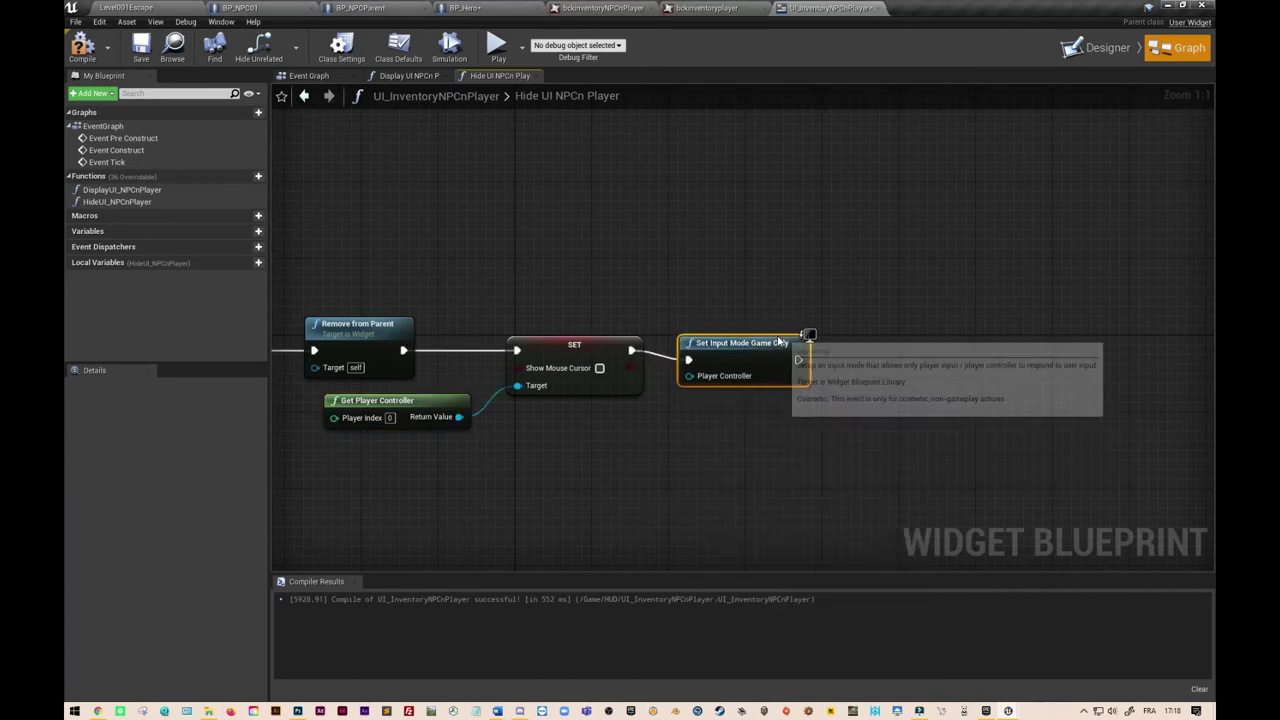
pyautogui.moveTo(459, 417); pyautogui.dragTo(680, 369)
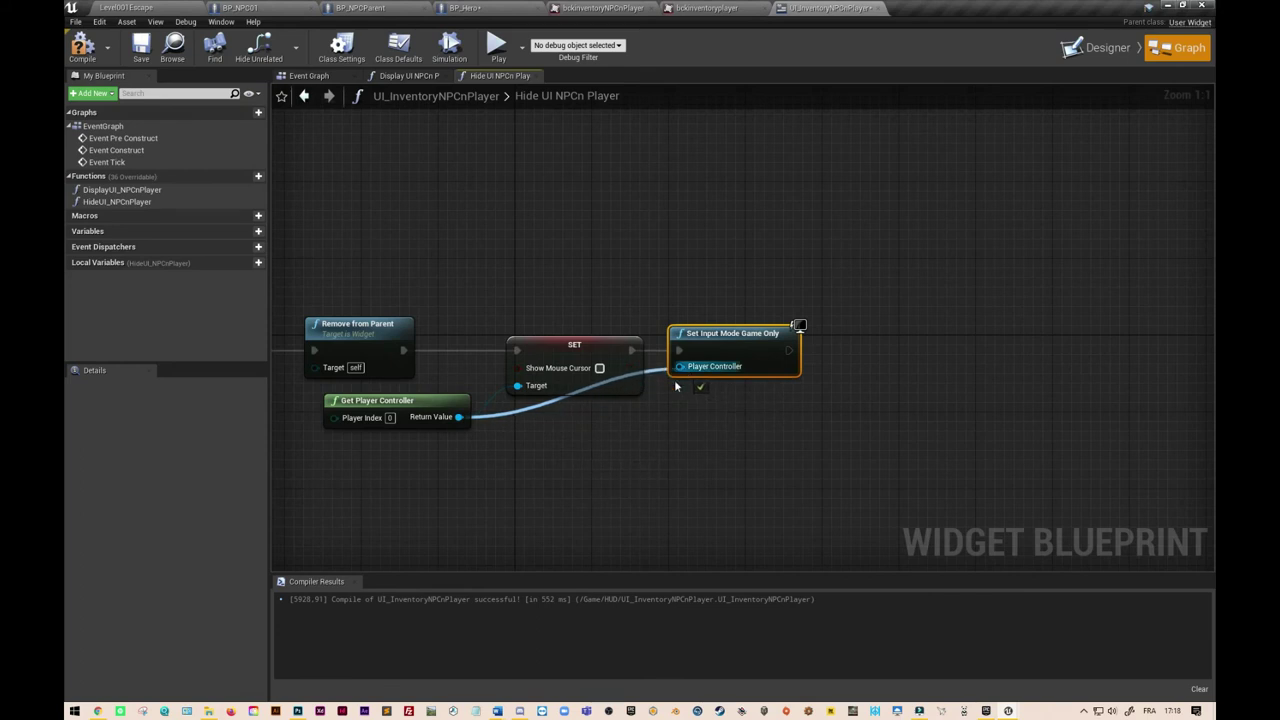
pyautogui.doubleClick(538, 407)
pyautogui.moveTo(538, 407); pyautogui.dragTo(642, 418)
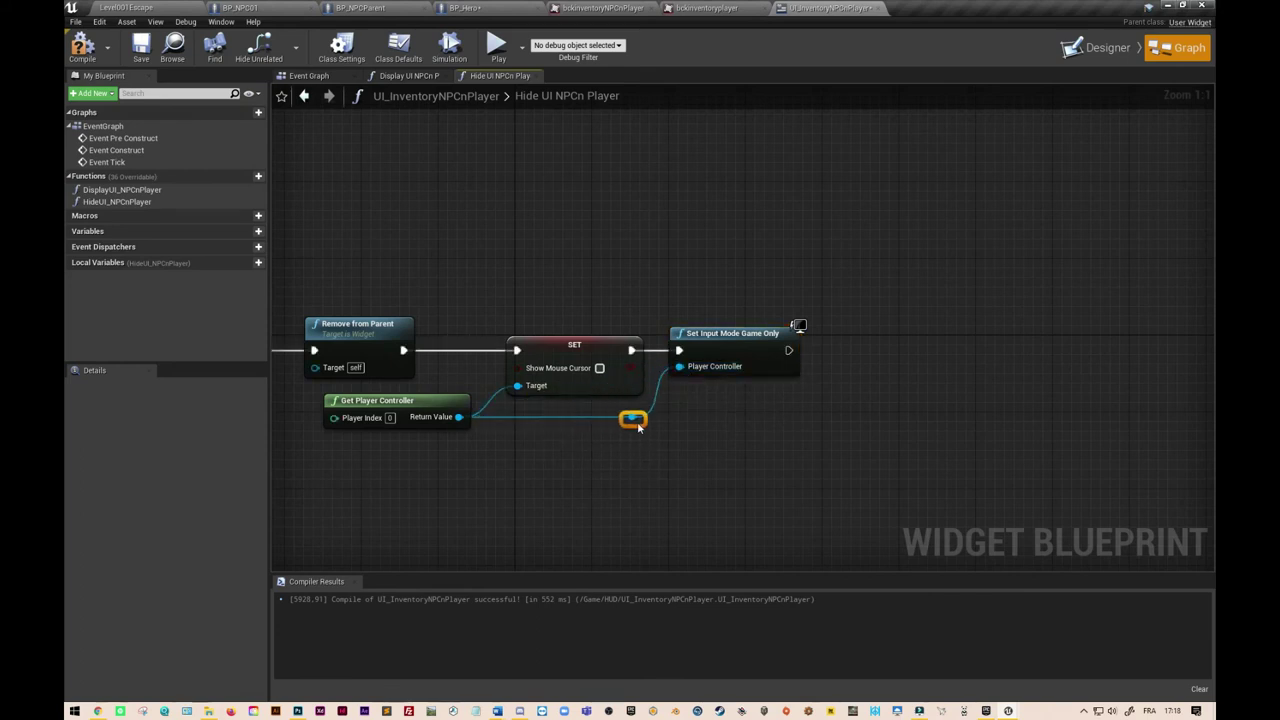
pyautogui.click(82, 45)
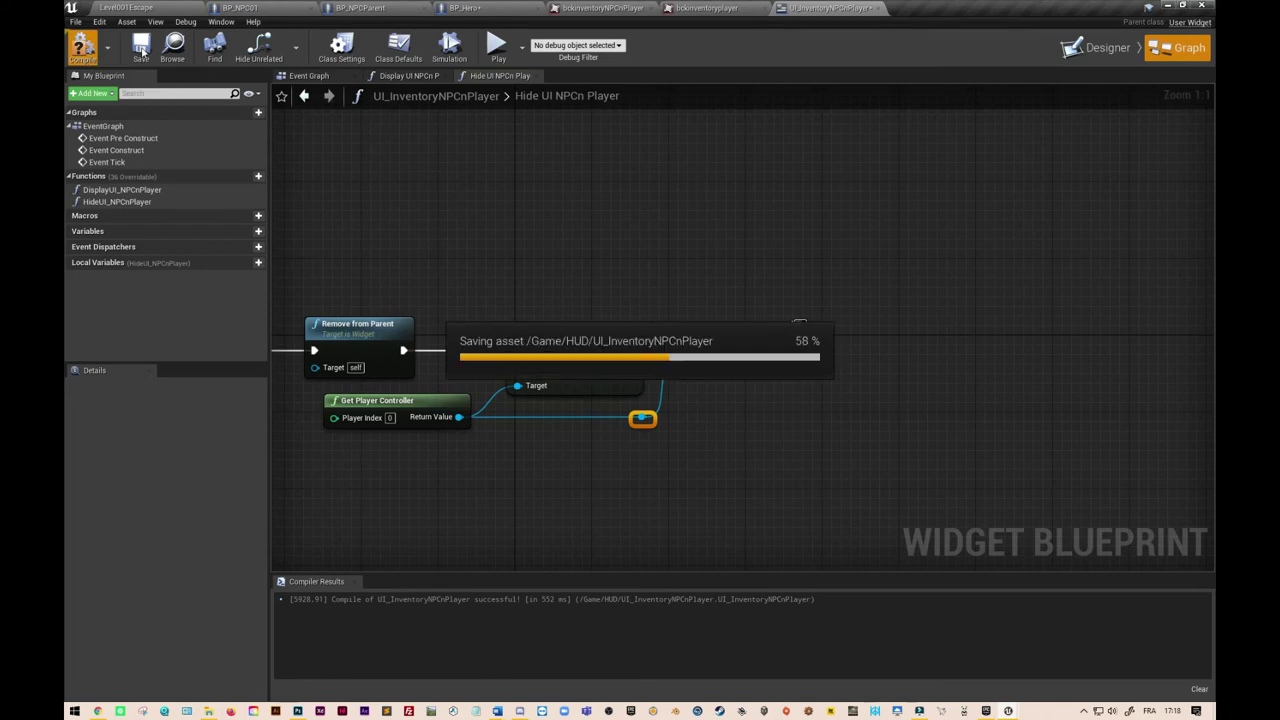
pyautogui.click(141, 47)
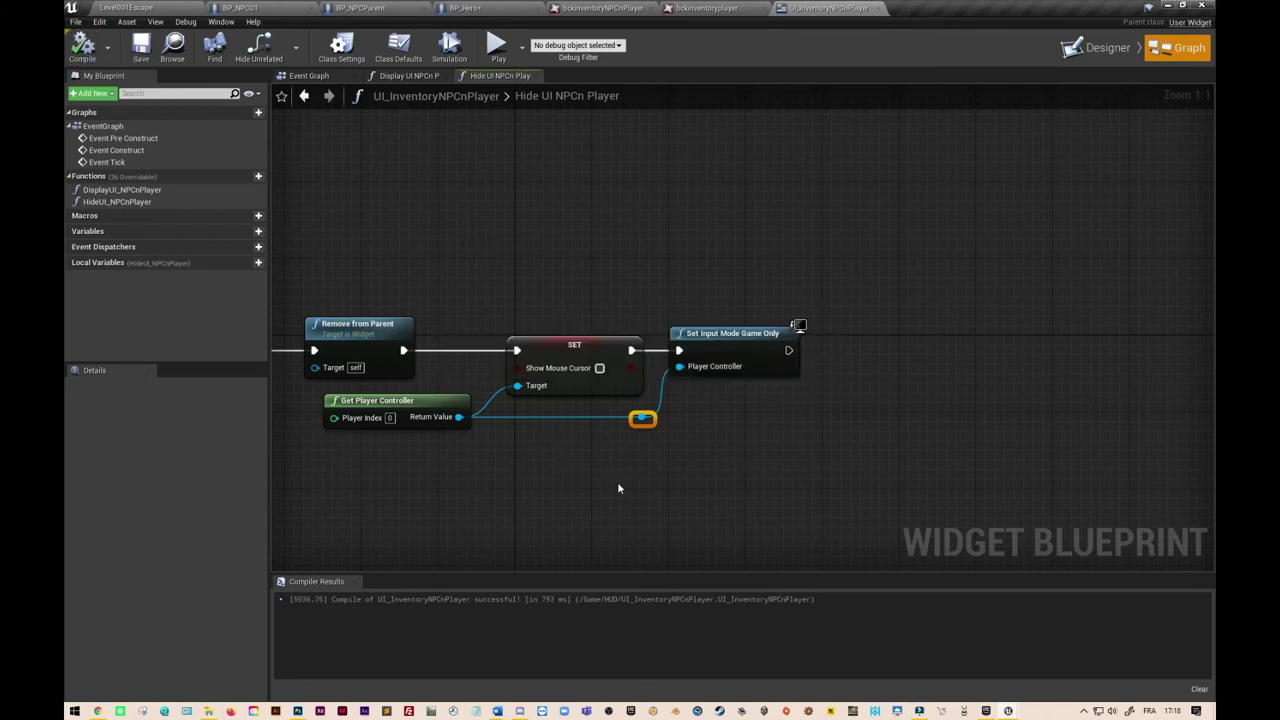
pyautogui.moveTo(727, 304); pyautogui.dragTo(777, 233, button='right')
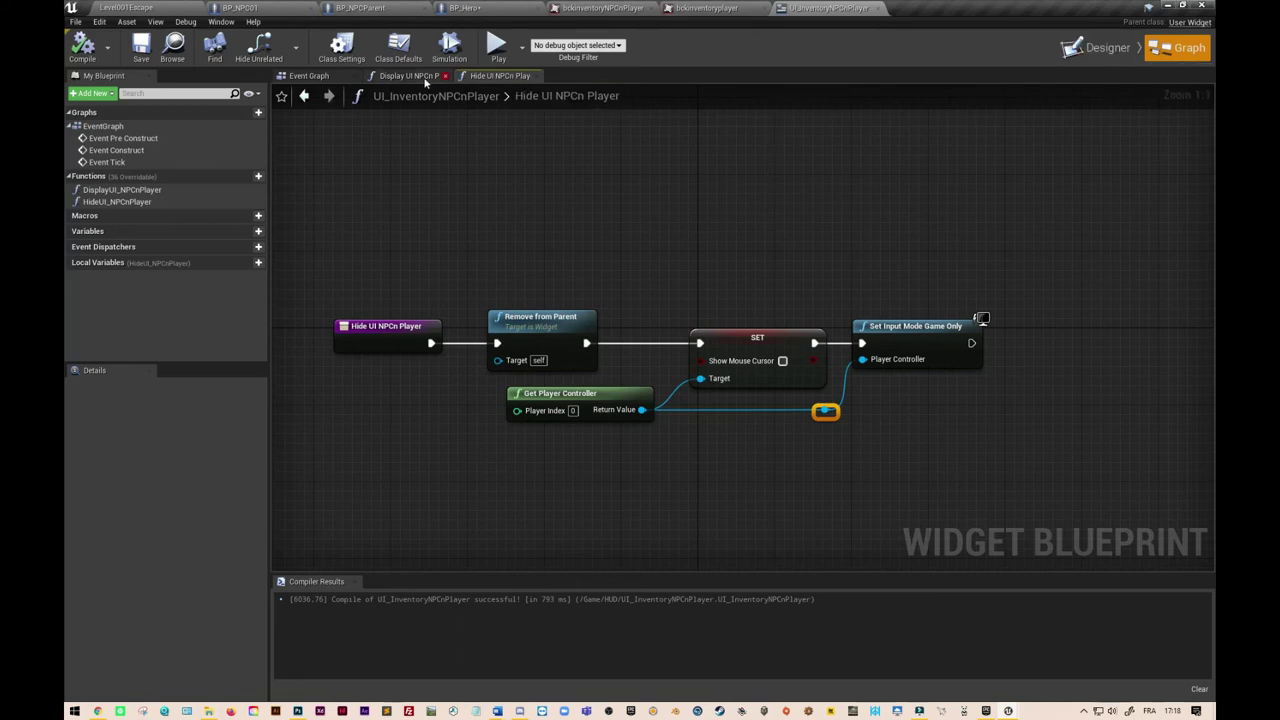
# In the widget's Event Graph, delete the unused Event Pre Construct and Event Tick nodes.
pyautogui.click(308, 76)
pyautogui.moveTo(603, 244); pyautogui.dragTo(306, 283, button='right')
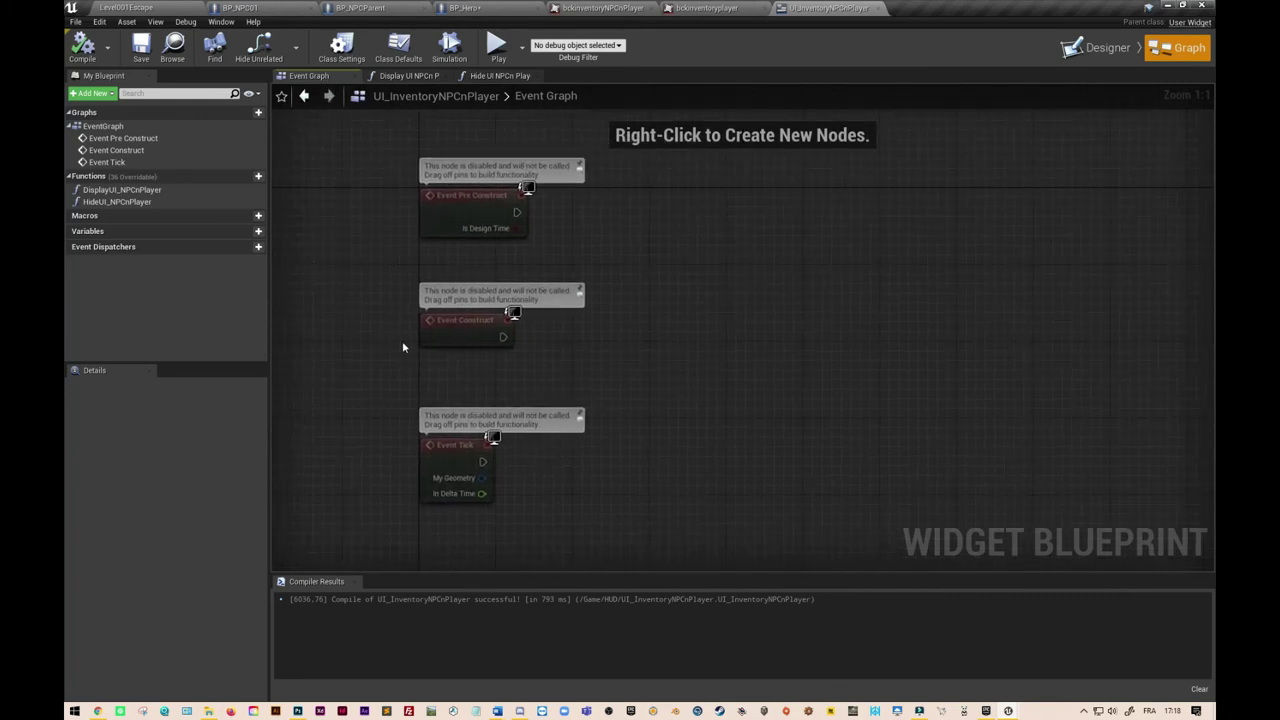
pyautogui.click(472, 228)
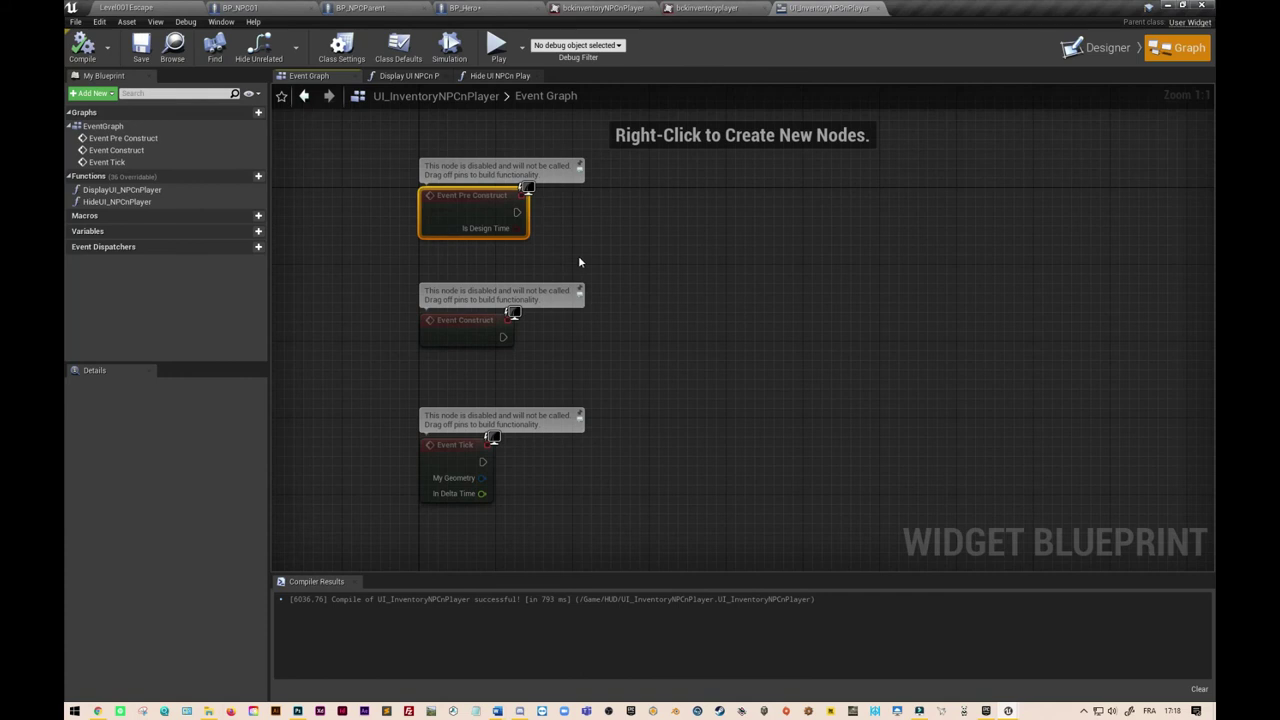
pyautogui.press('Delete')
pyautogui.moveTo(331, 420); pyautogui.dragTo(765, 571)
pyautogui.press('Delete')
pyautogui.moveTo(749, 397); pyautogui.dragTo(645, 482, button='right')
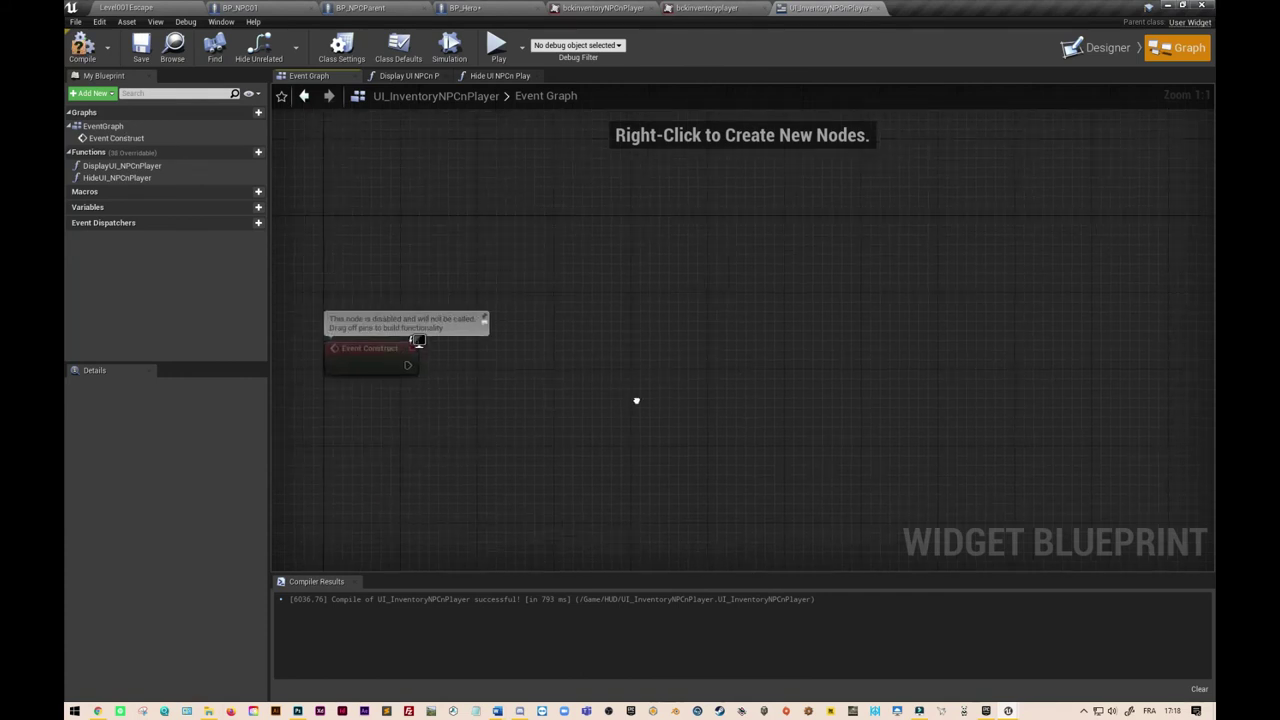
# Connect a Listen for Input Action node to Event Construct's execution pin.
pyautogui.moveTo(398, 366); pyautogui.dragTo(513, 372)
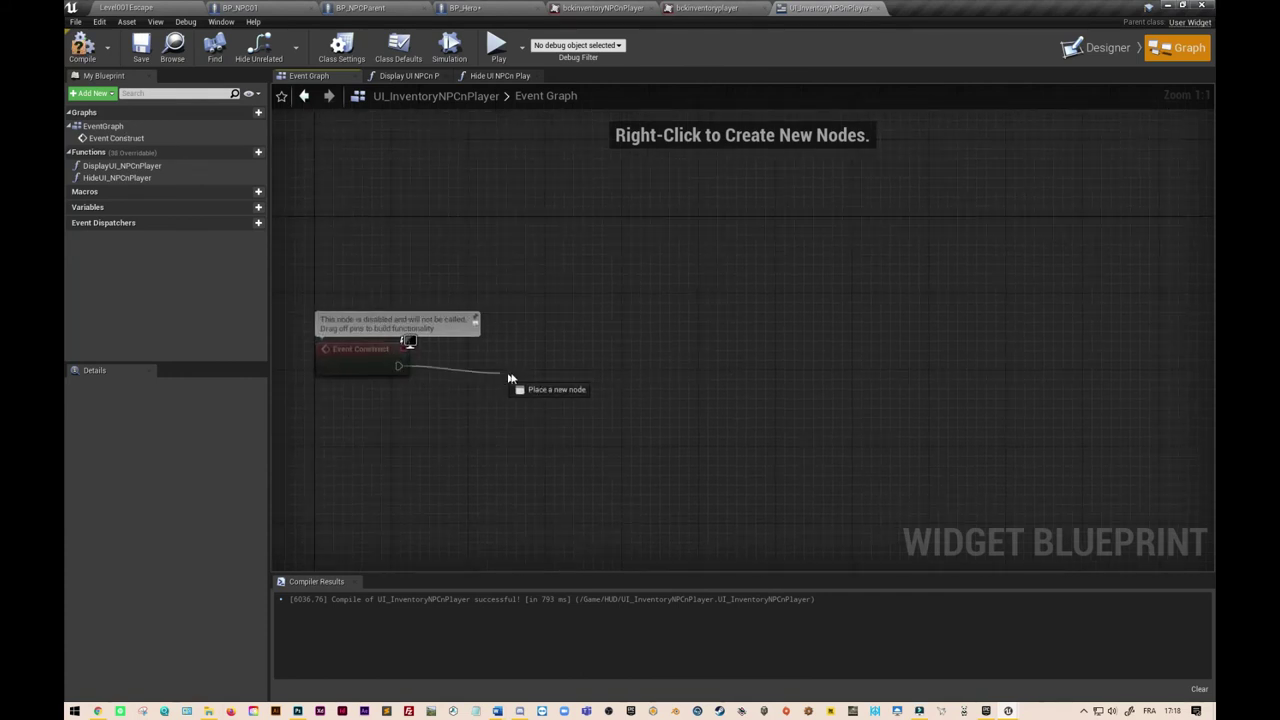
pyautogui.write('lis')
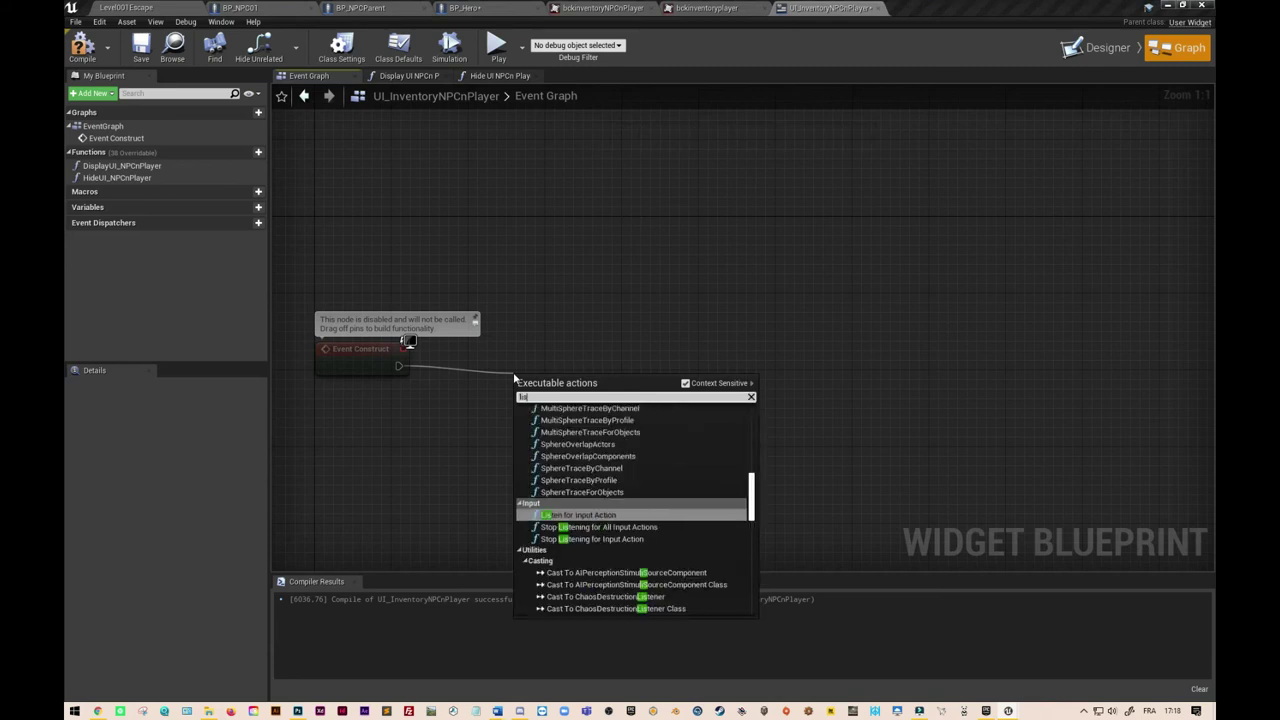
pyautogui.write('ten for')
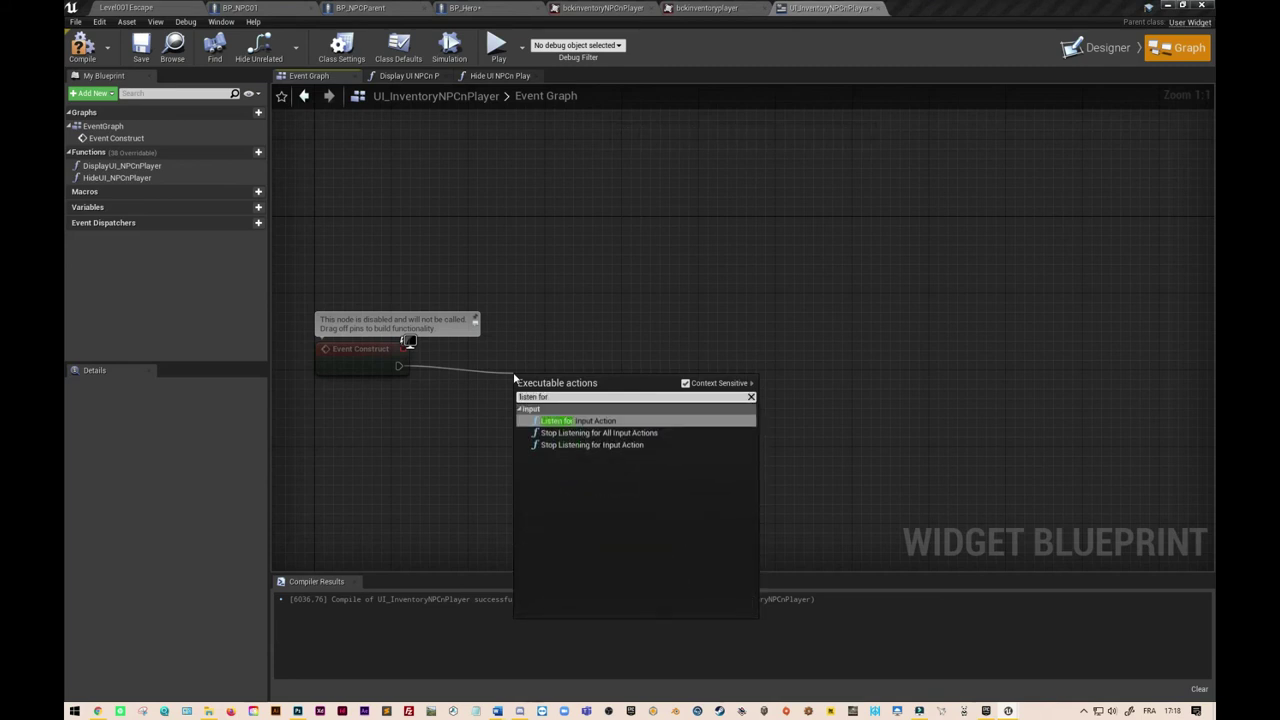
pyautogui.write(' input')
pyautogui.click(580, 421)
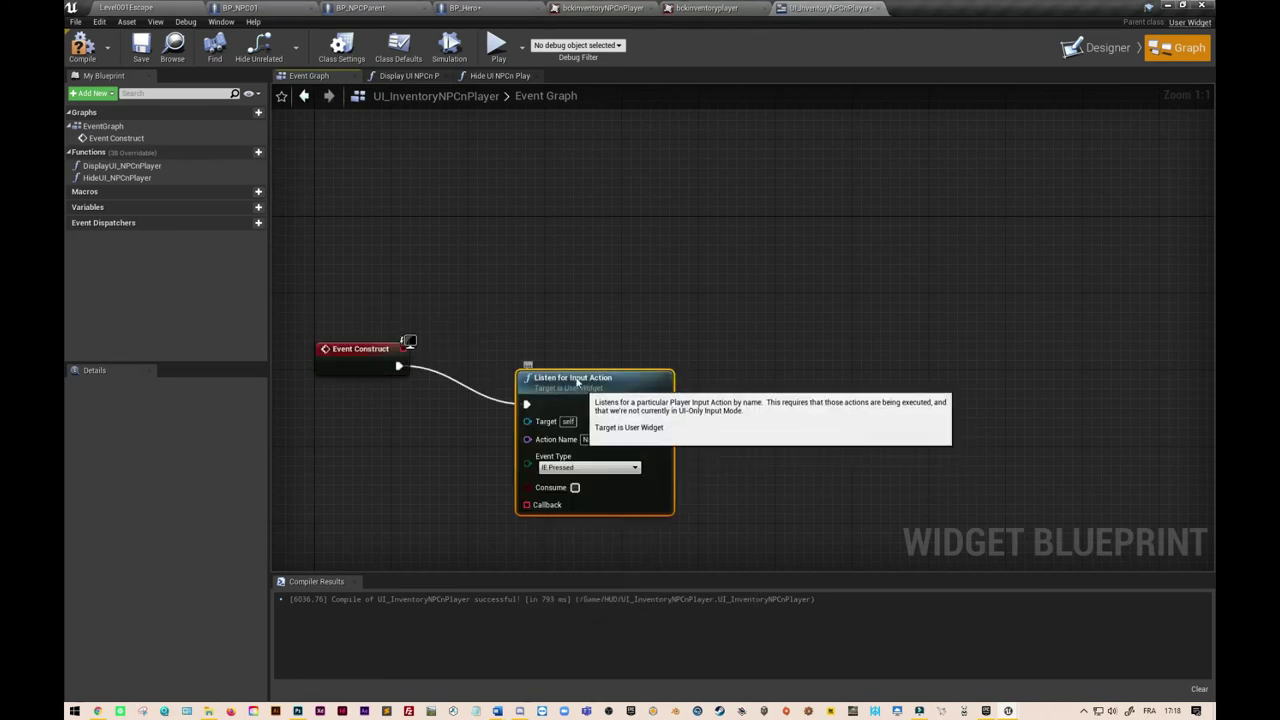
pyautogui.moveTo(577, 383); pyautogui.dragTo(549, 344)
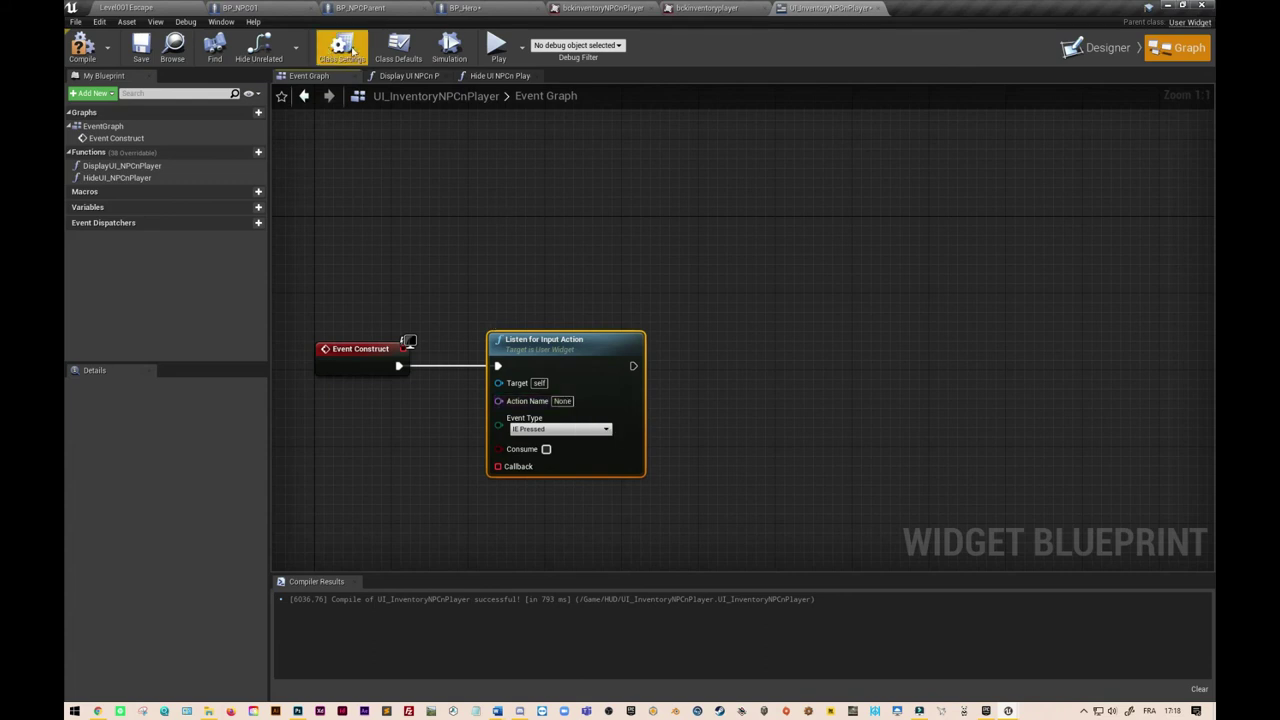
pyautogui.click(180, 8)
# Copy the PickUp action name from Project Settings > Input and paste it into the listener's Action Name.
pyautogui.click(108, 21)
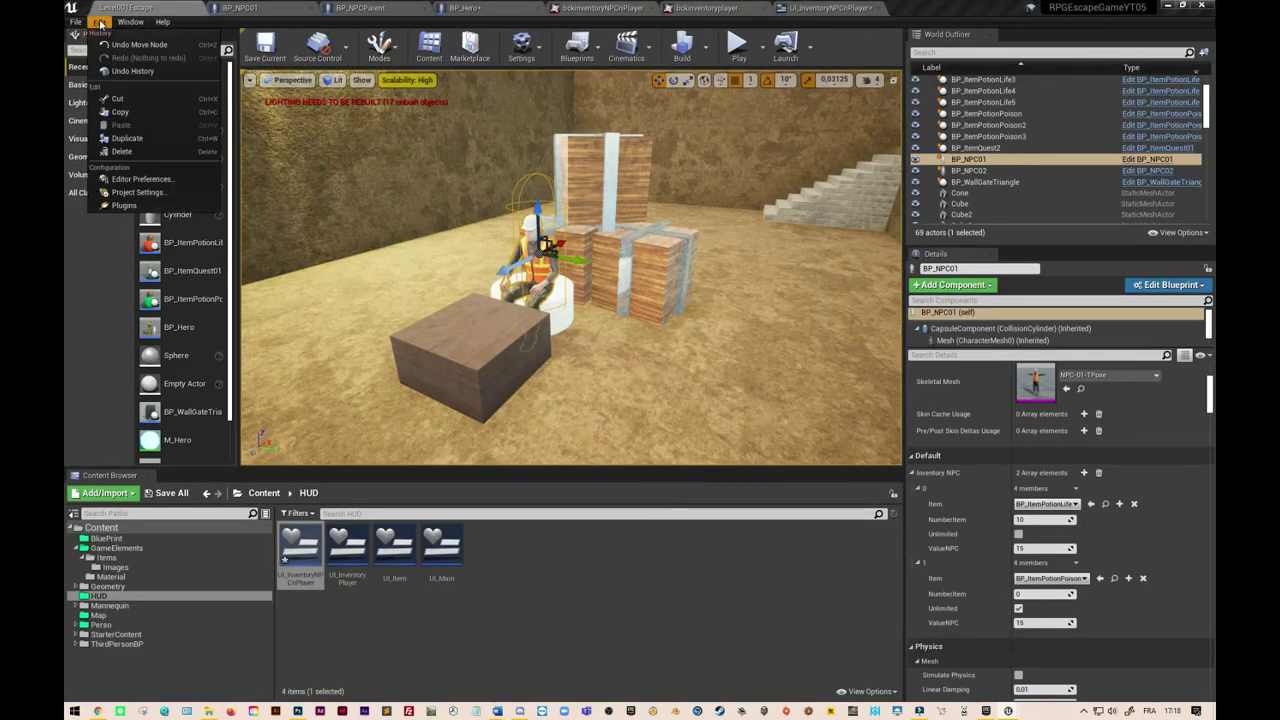
pyautogui.click(135, 193)
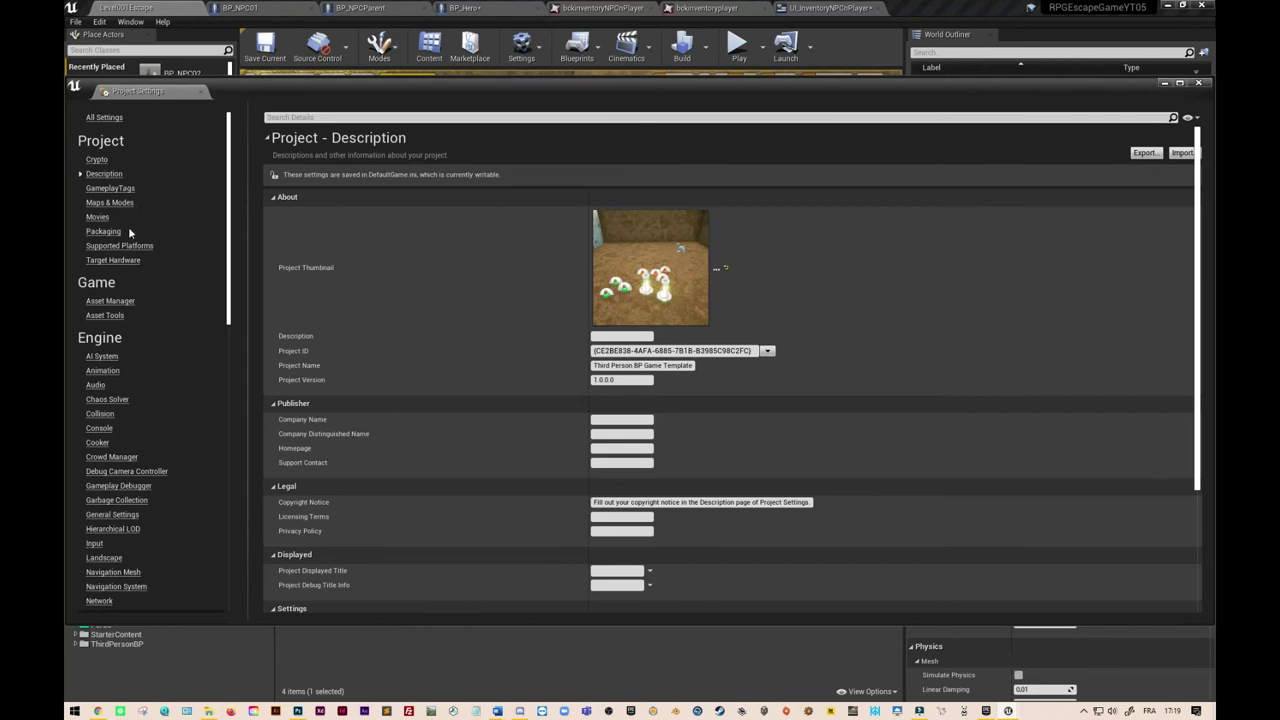
pyautogui.click(95, 543)
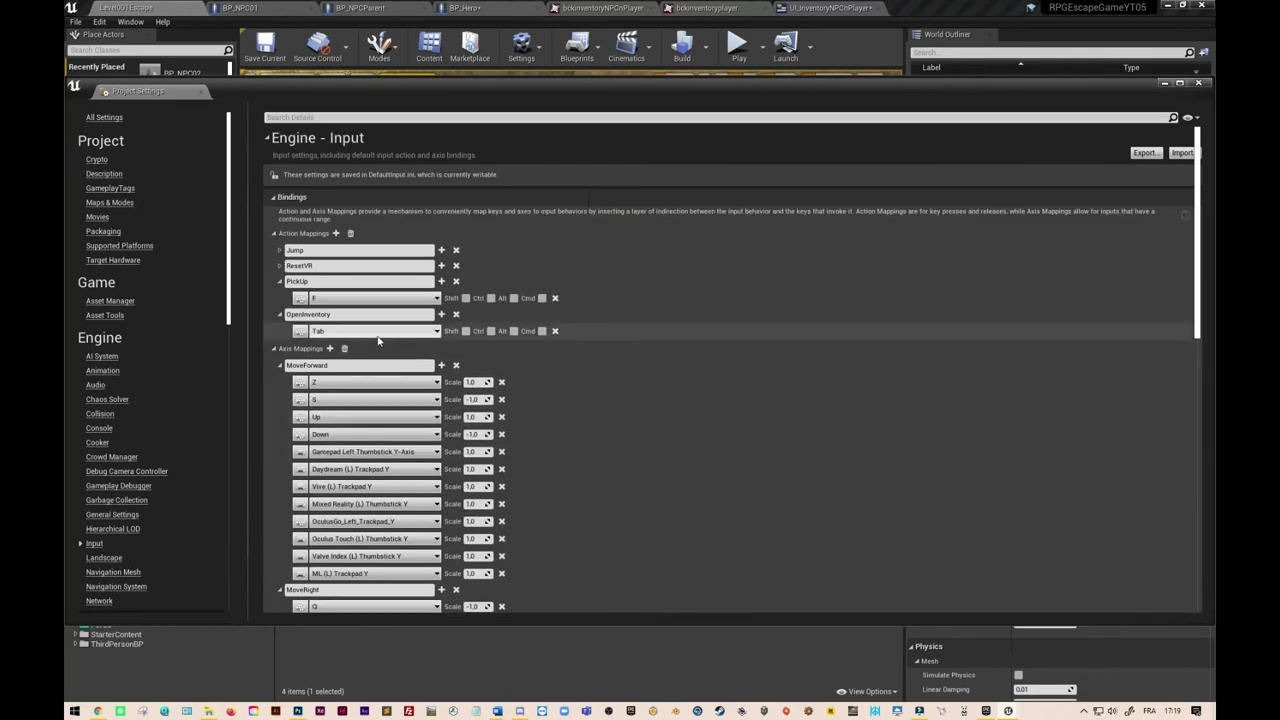
pyautogui.doubleClick(314, 281)
pyautogui.hotkey('ctrl', 'c')
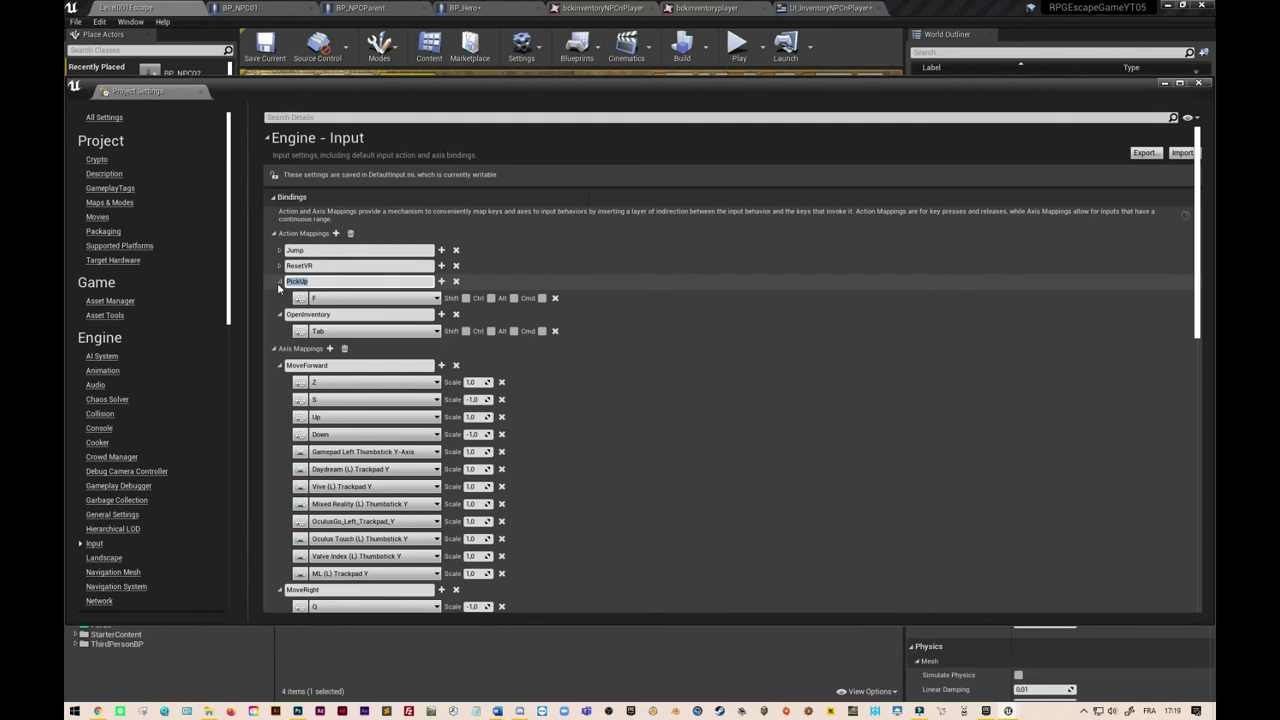
pyautogui.click(1164, 83)
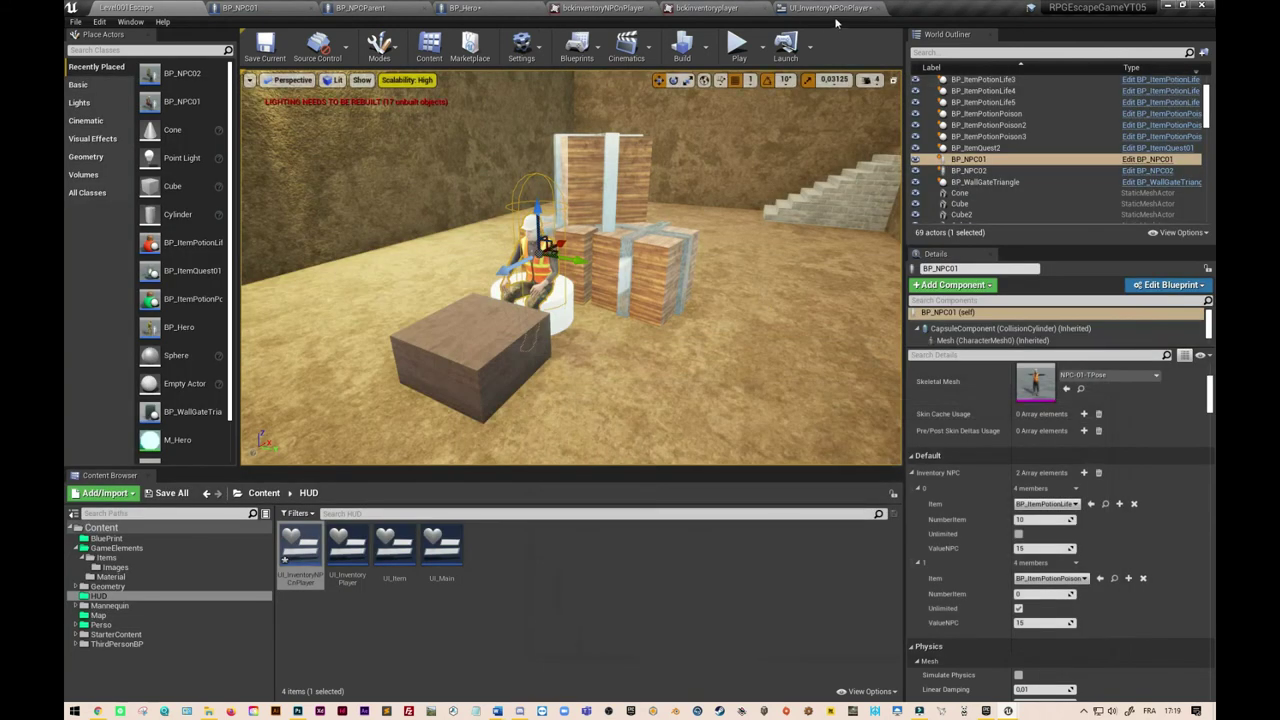
pyautogui.click(832, 9)
pyautogui.click(562, 401)
pyautogui.hotkey('ctrl', 'v')
pyautogui.press('Return')
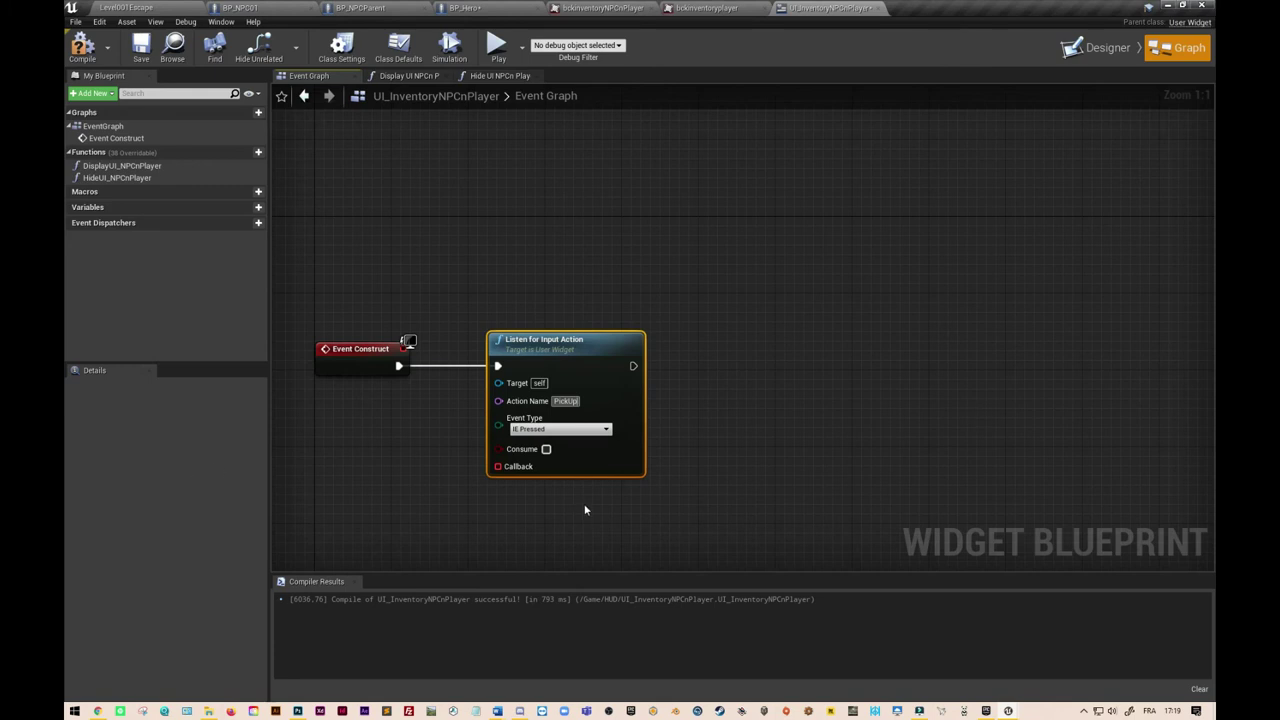
# Add a custom event named Hide_NPCnPlayerInventory and bind it to the listener's Callback.
pyautogui.moveTo(585, 510); pyautogui.dragTo(757, 382, button='right')
pyautogui.rightClick(502, 424)
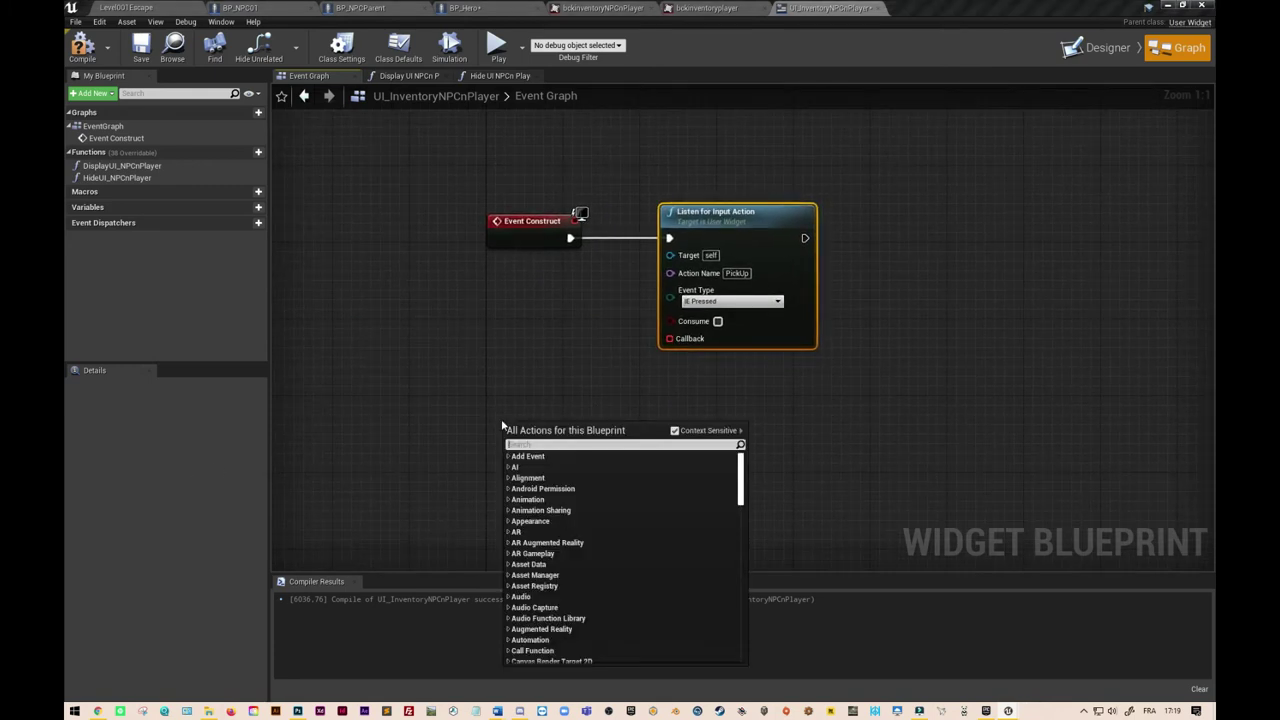
pyautogui.write('custom')
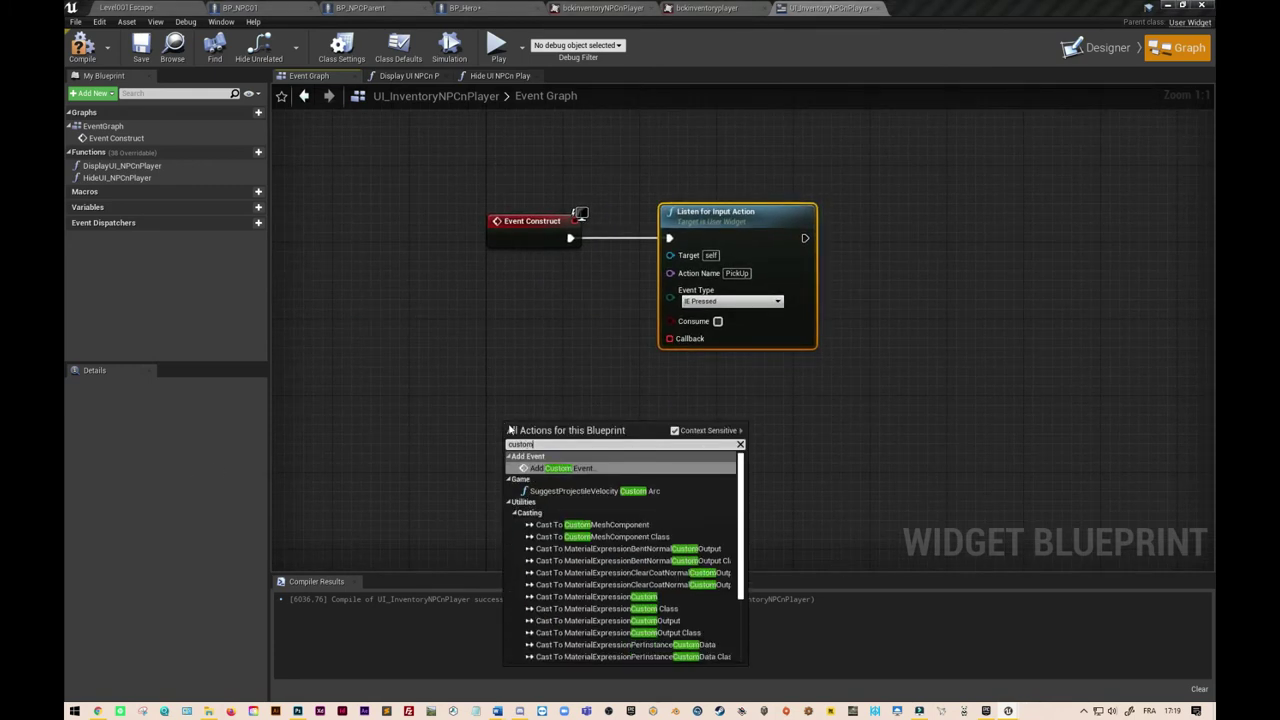
pyautogui.click(548, 468)
pyautogui.moveTo(592, 436)
pyautogui.mouseDown()
pyautogui.moveTo(665, 364)
pyautogui.moveTo(670, 338)
pyautogui.mouseUp()
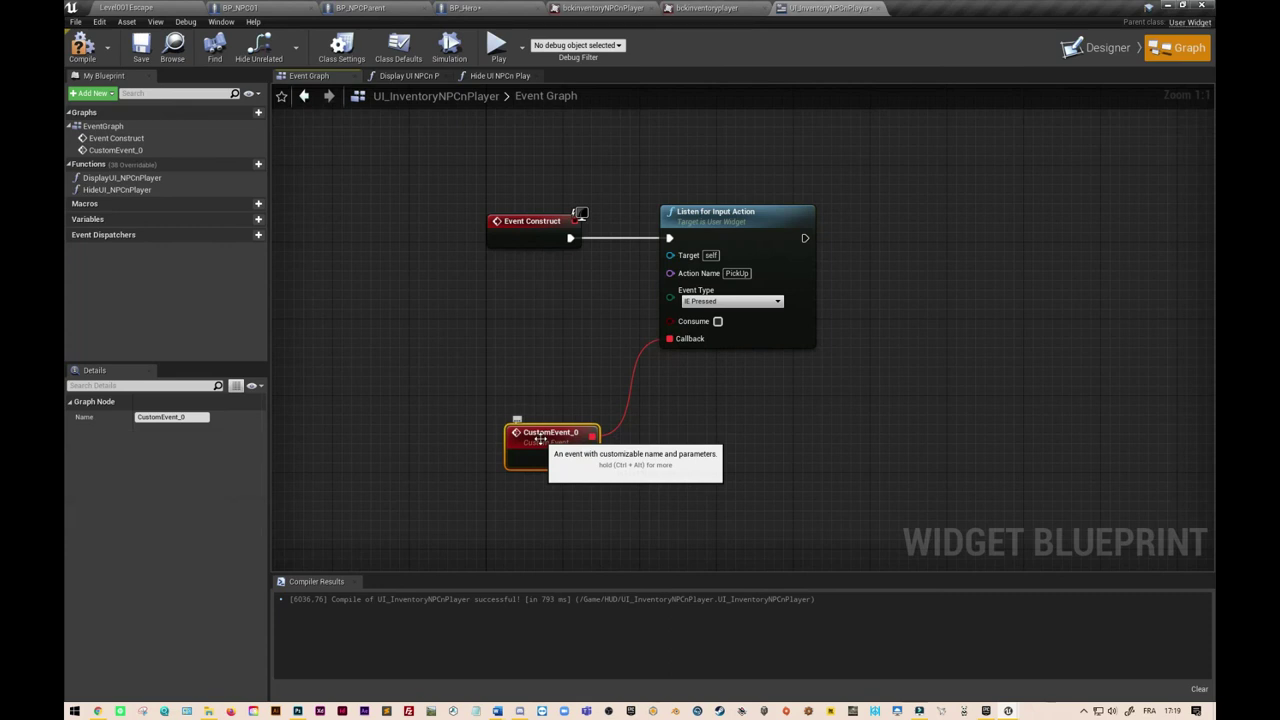
pyautogui.moveTo(205, 417); pyautogui.dragTo(114, 416)
pyautogui.write('Hide_NPCnPla')
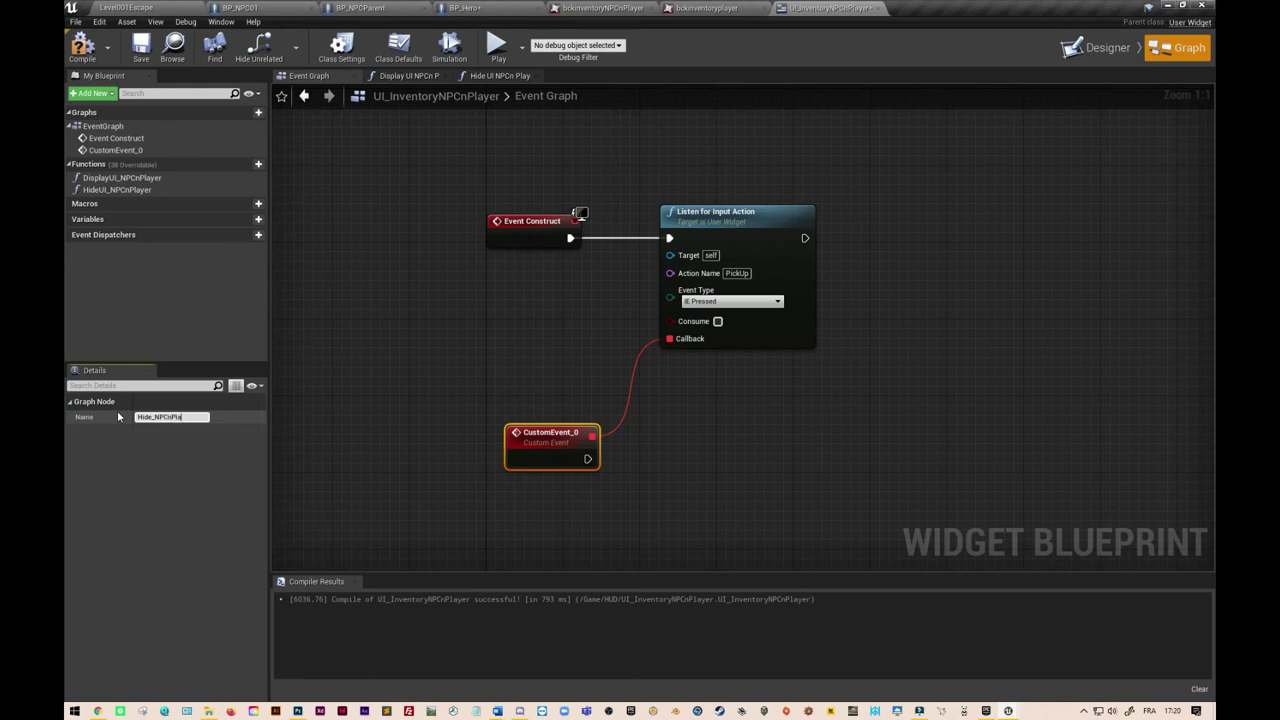
pyautogui.write('ve')
pyautogui.write('ntory')
pyautogui.click(398, 379)
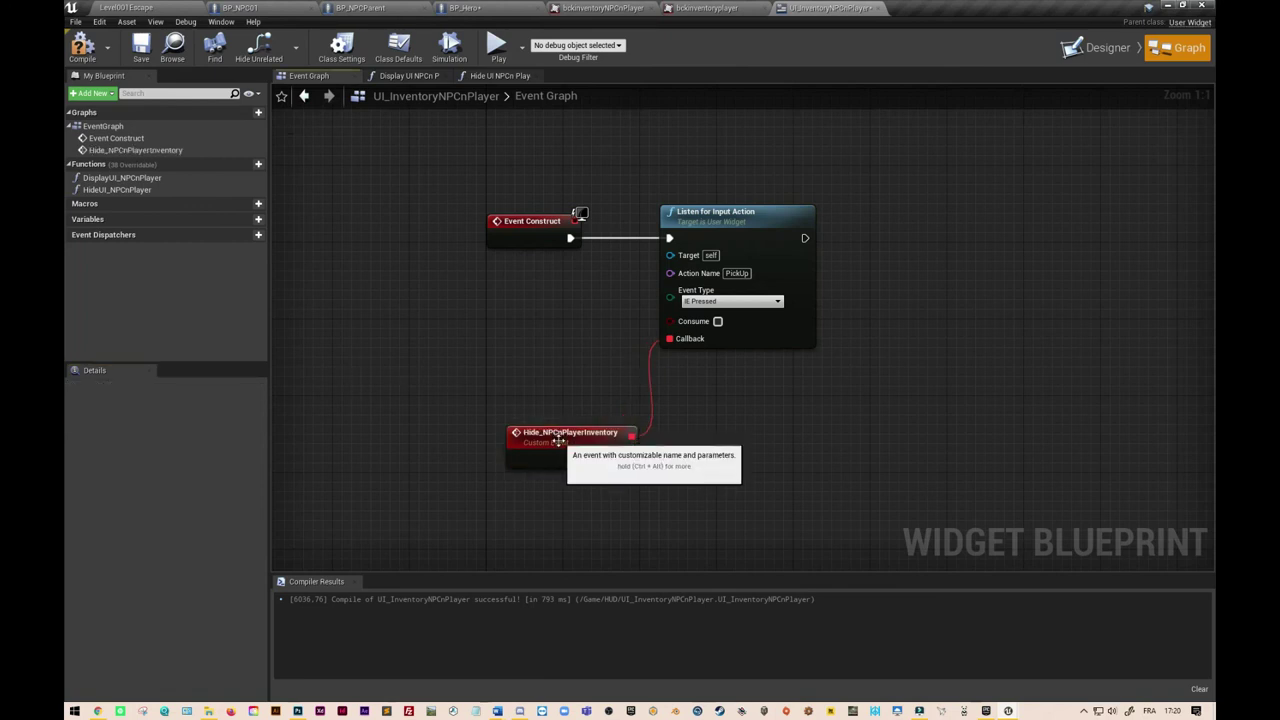
# Have the Hide_NPCnPlayerInventory event call Hide NPCn Player Inventory.
pyautogui.moveTo(559, 441); pyautogui.dragTo(528, 441)
pyautogui.moveTo(598, 460); pyautogui.dragTo(682, 458)
pyautogui.write('hide')
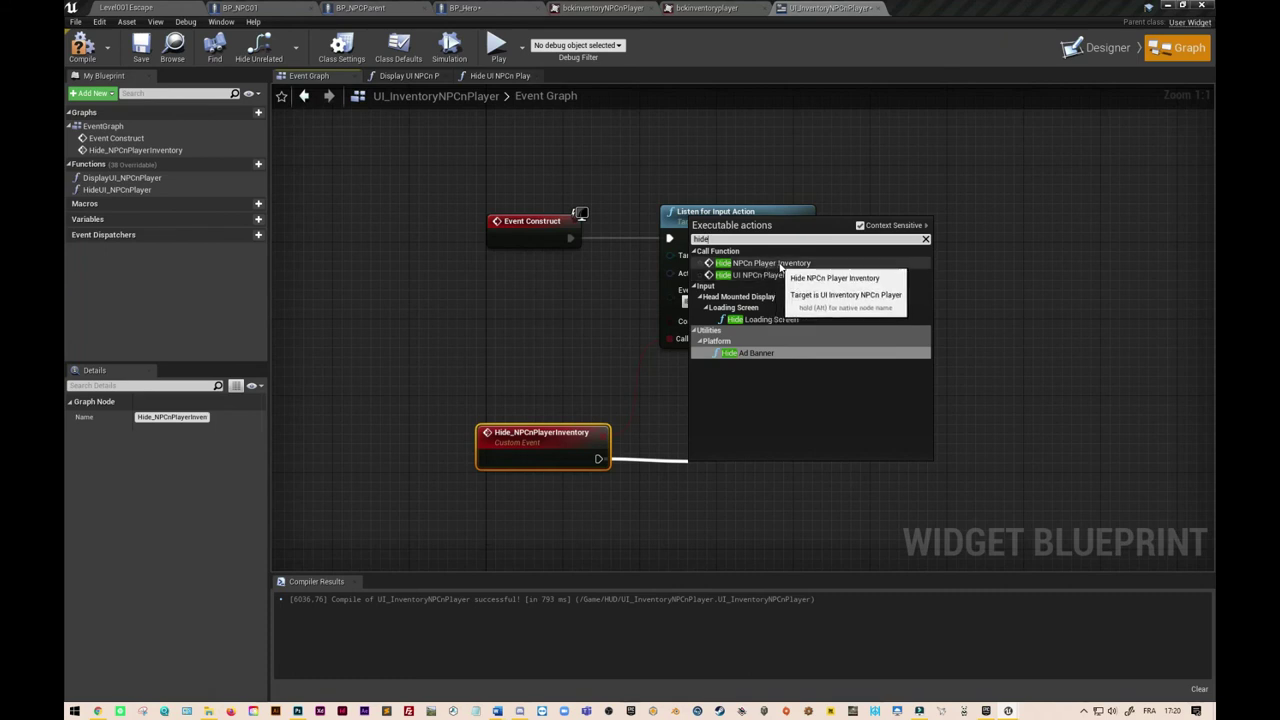
pyautogui.click(780, 265)
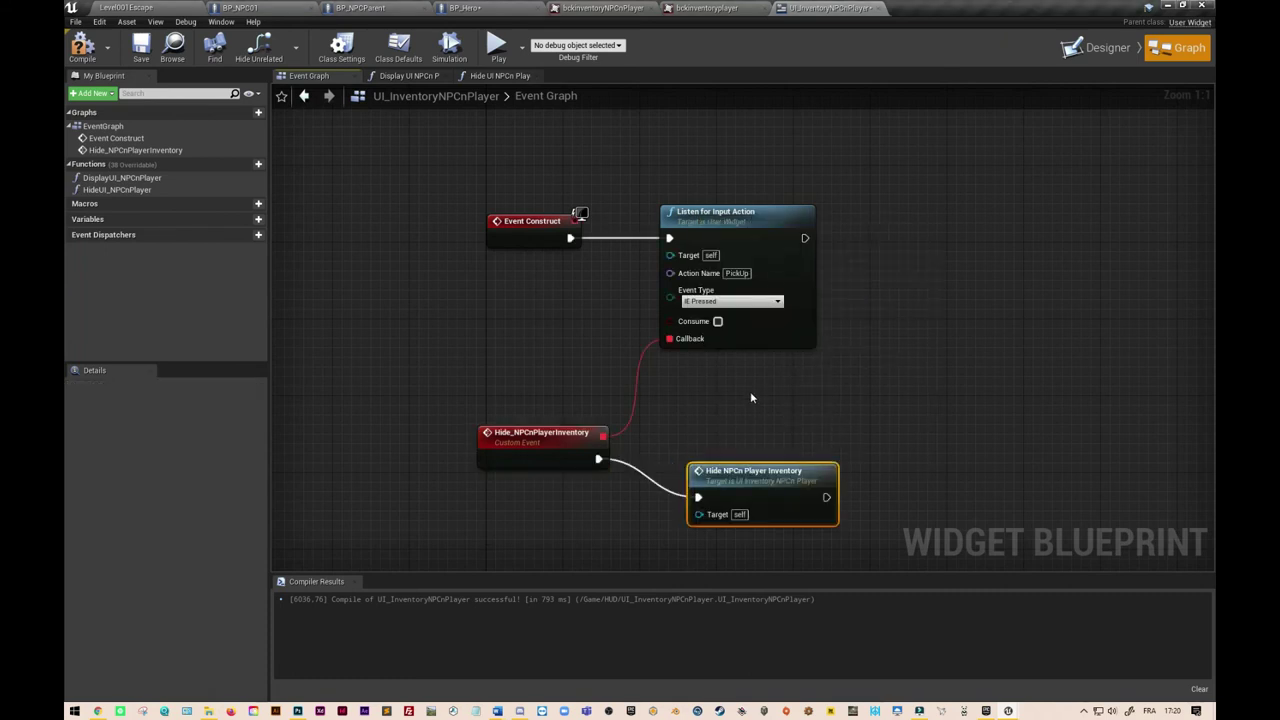
pyautogui.moveTo(755, 472); pyautogui.dragTo(726, 434)
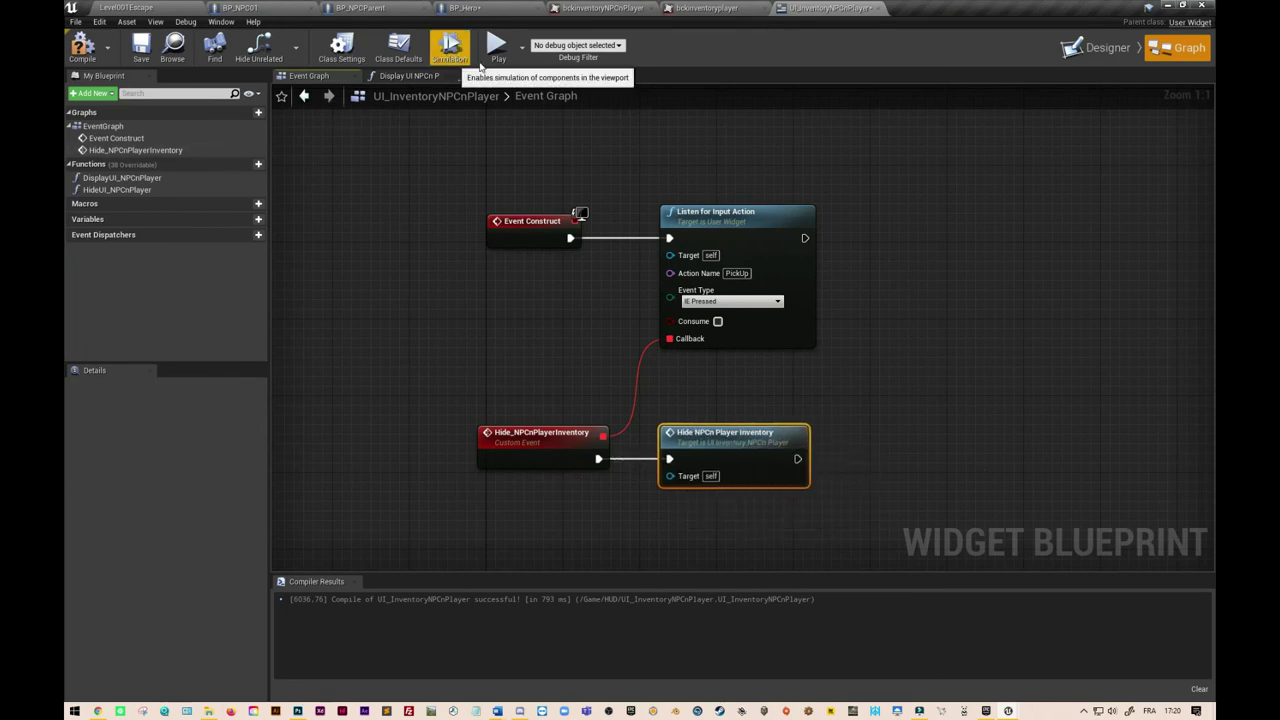
# Recompile UI_InventoryNPCnPlayer and enable Stop Action under Input in its Class Defaults.
pyautogui.click(400, 50)
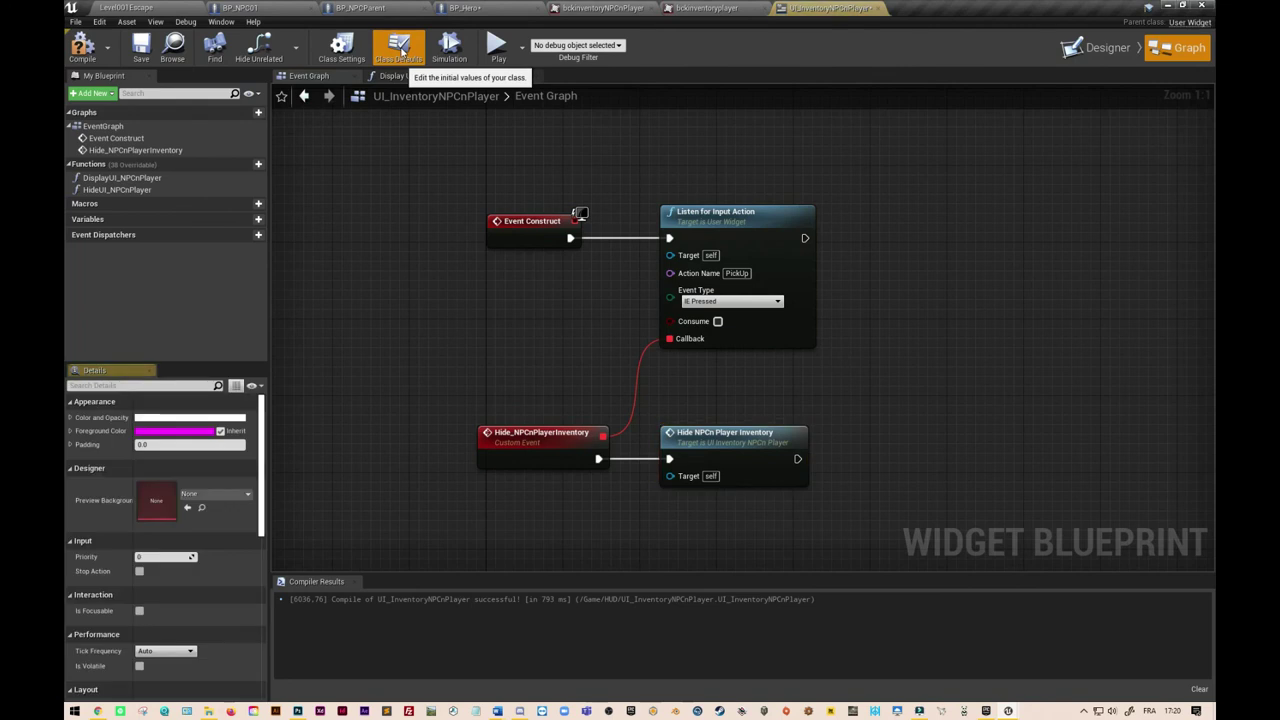
pyautogui.click(86, 46)
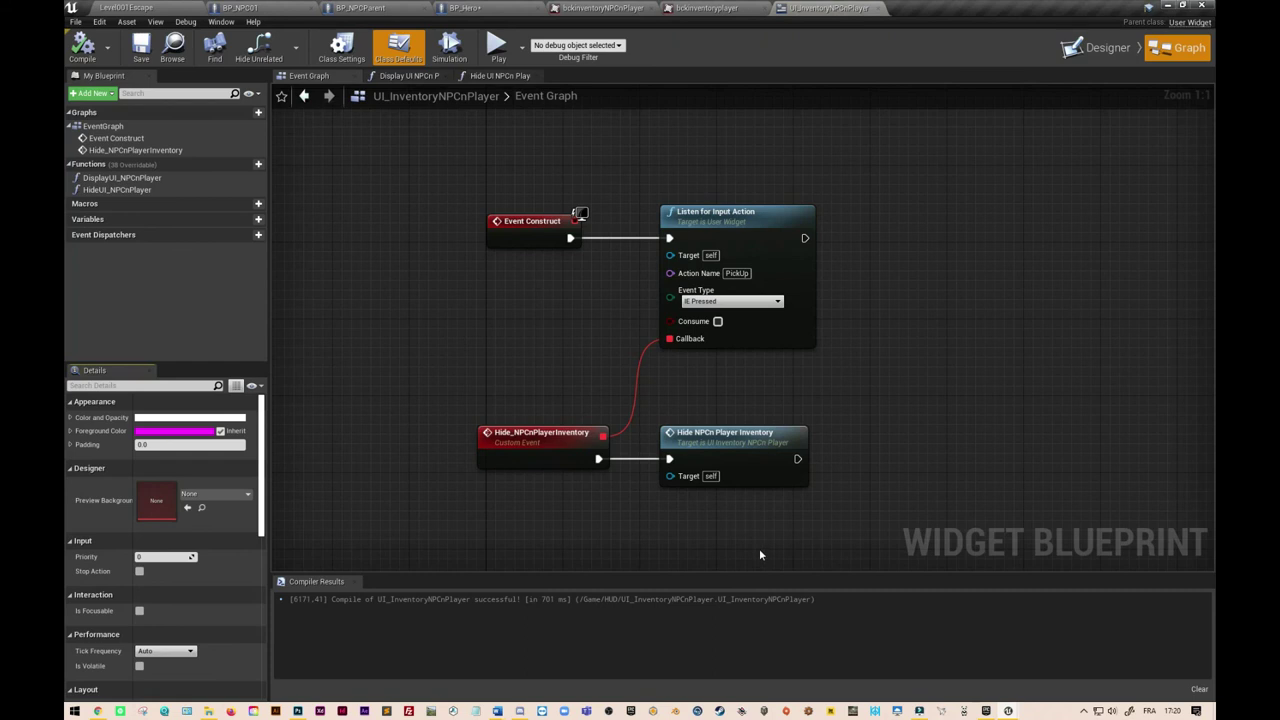
pyautogui.click(139, 571)
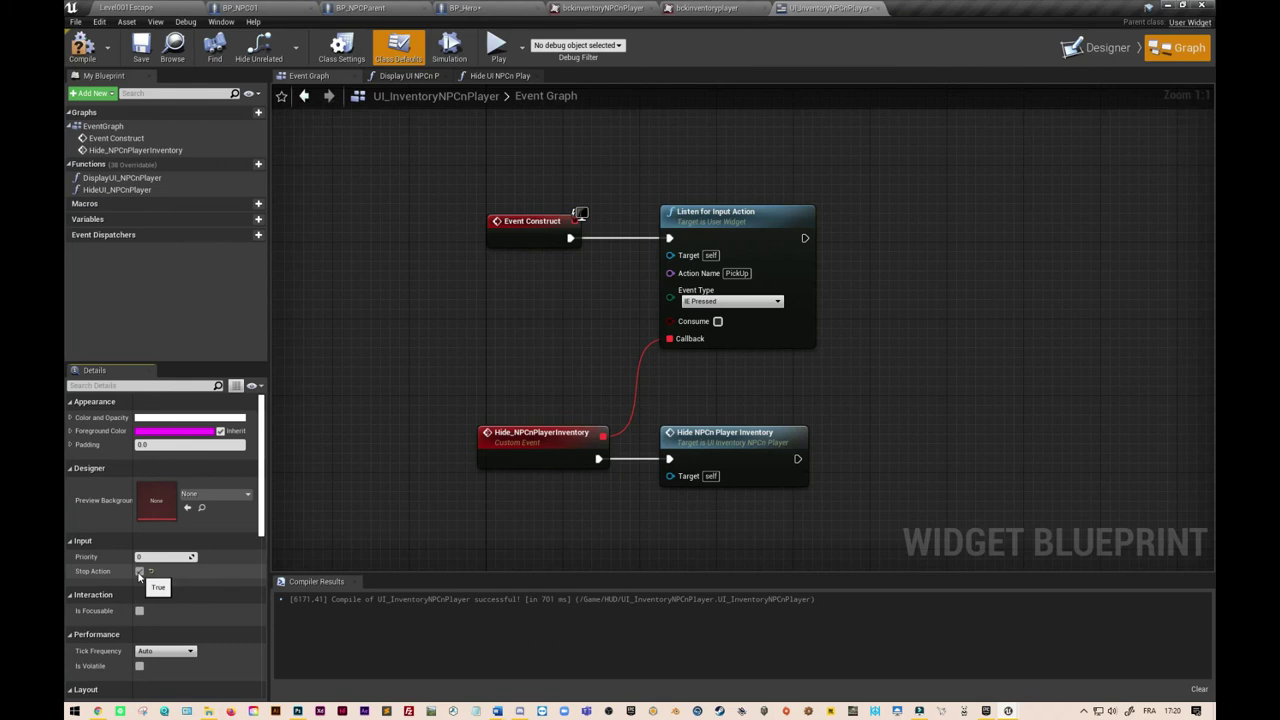
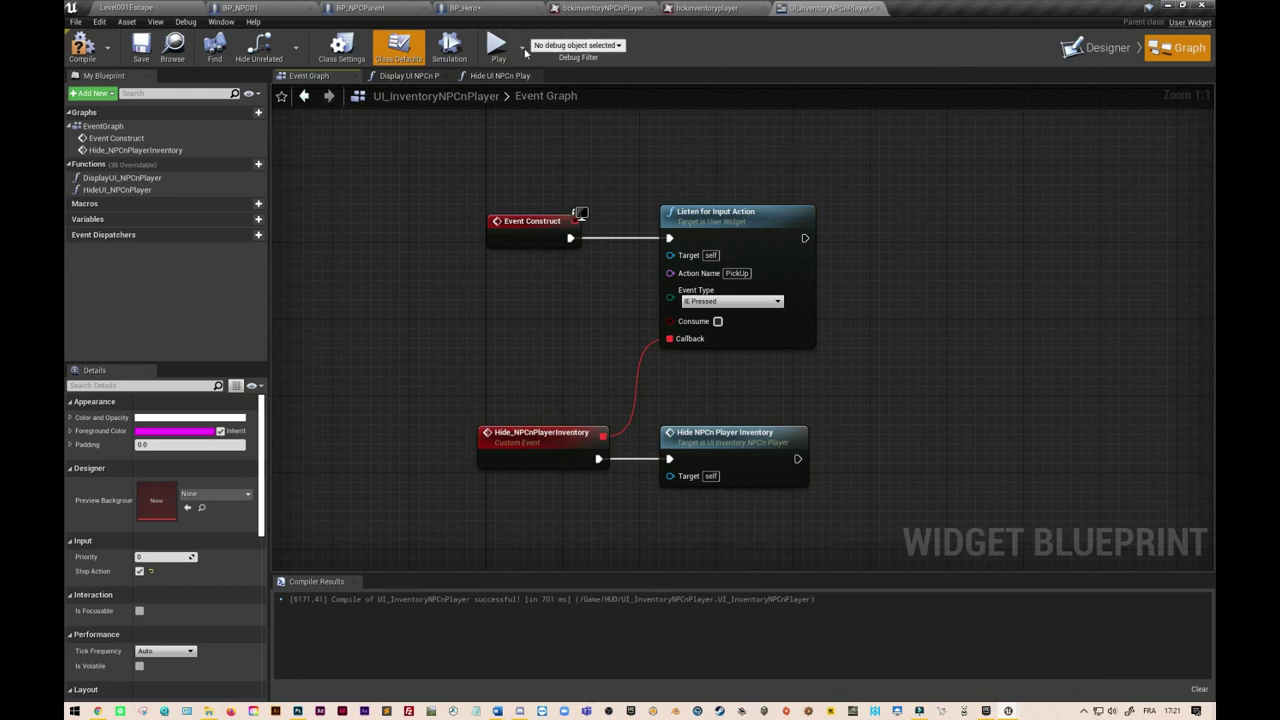
# In BP_Hero's graph, disconnect SET's output from Display UI NPCn Player's Target.
pyautogui.click(476, 9)
pyautogui.scroll(-2, 545, 308)
pyautogui.click(545, 308)
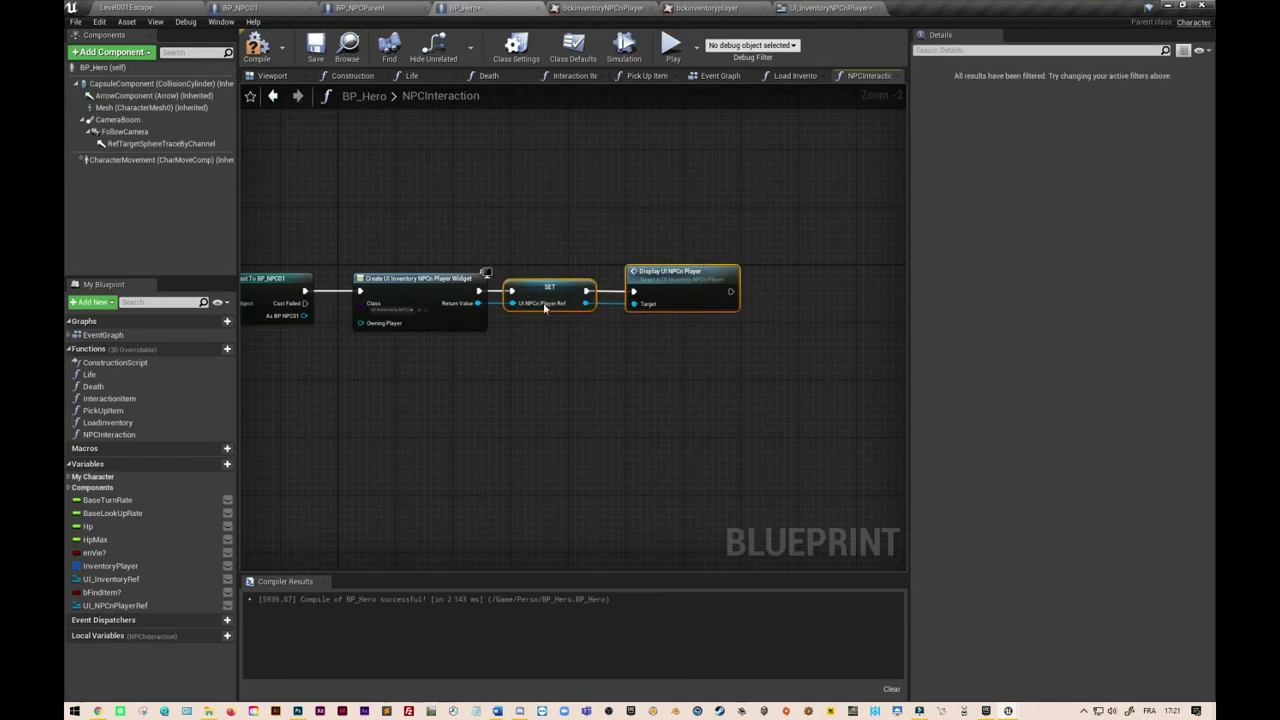
pyautogui.moveTo(524, 286); pyautogui.dragTo(668, 286)
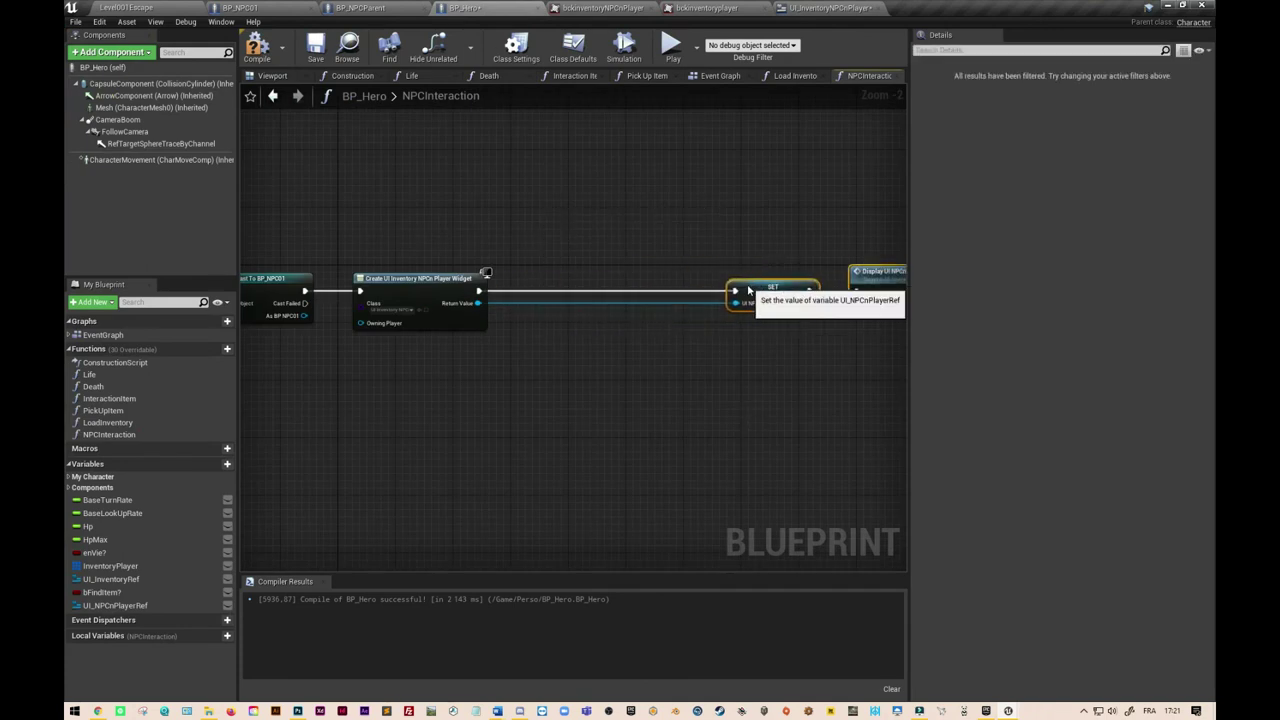
pyautogui.hotkey('ctrl', 'z')
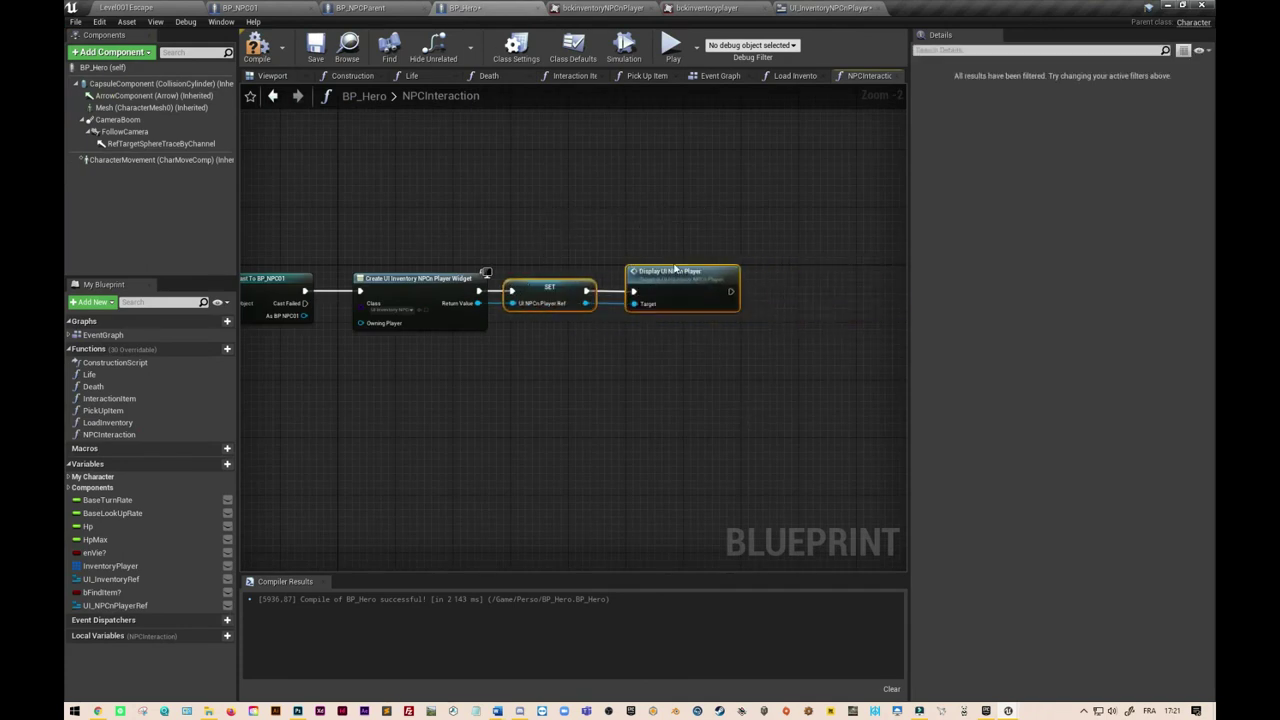
pyautogui.rightClick(676, 270)
pyautogui.click(575, 243)
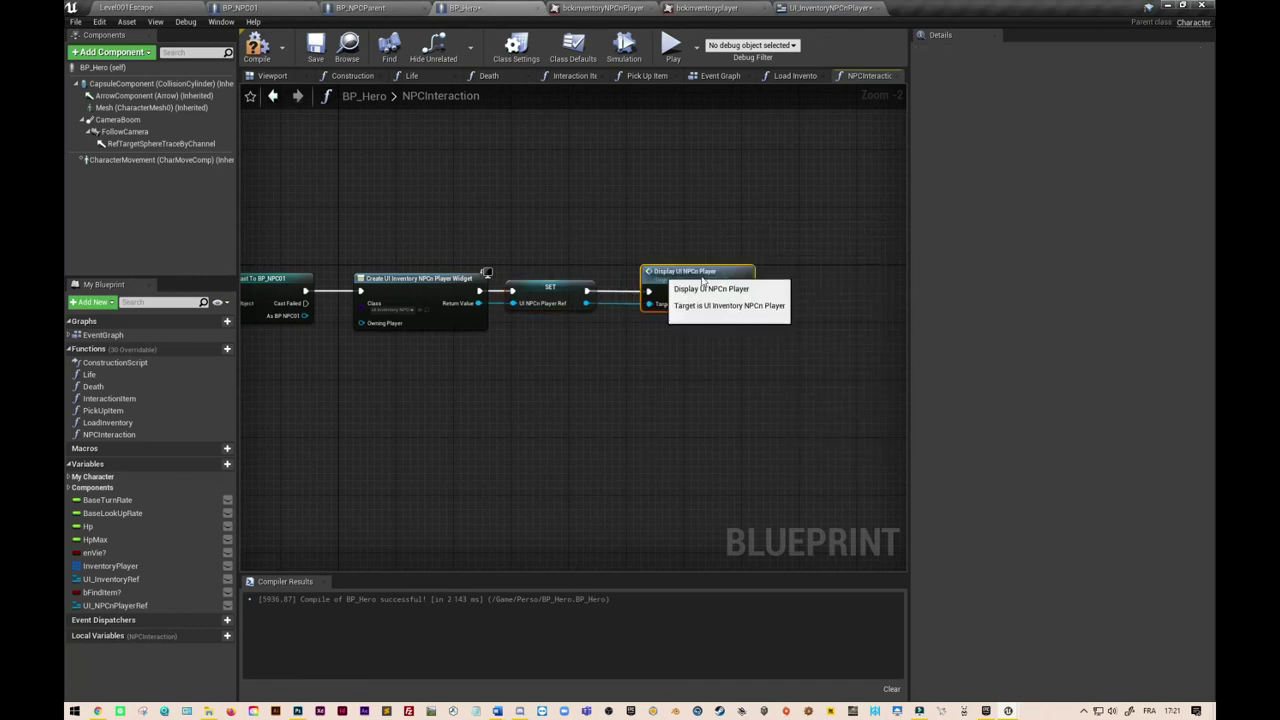
pyautogui.moveTo(645, 272); pyautogui.dragTo(780, 272)
pyautogui.keyDown('alt'); pyautogui.click(677, 303); pyautogui.keyUp('alt')
pyautogui.moveTo(798, 279); pyautogui.dragTo(827, 279)
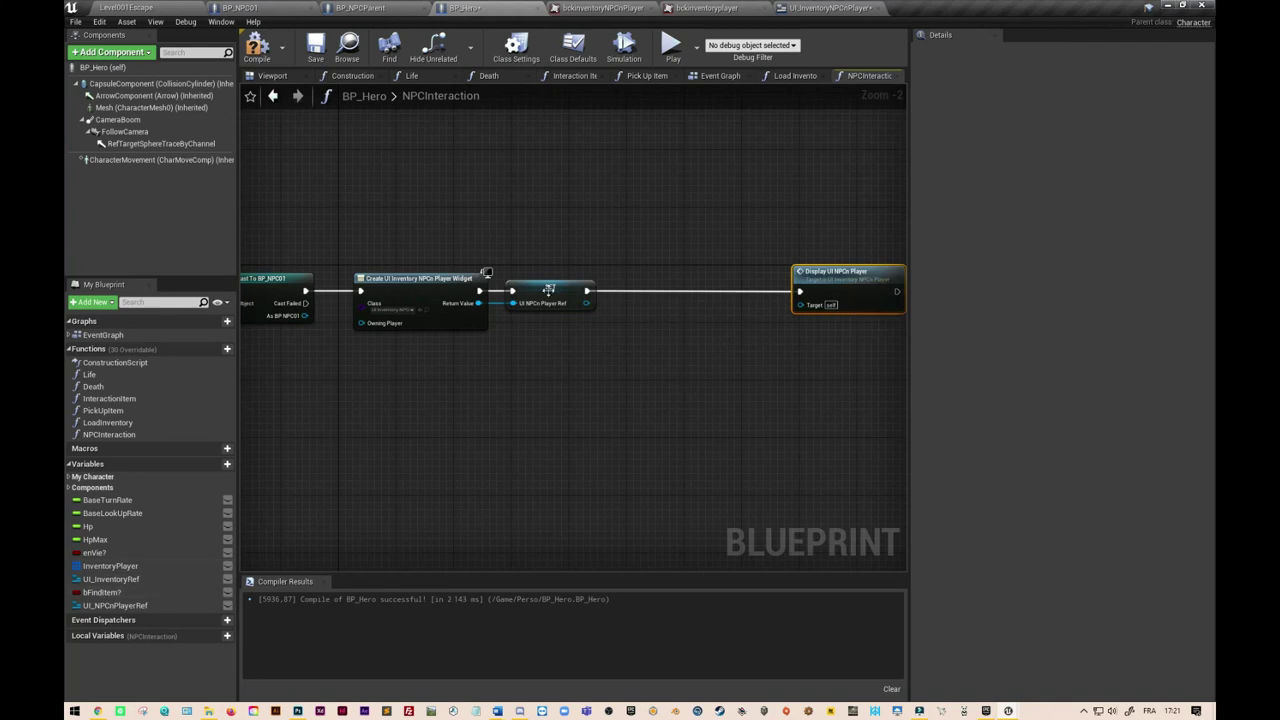
# Wire a UI_NPCnPlayerRef getter into the display node's Target and move both nodes up.
pyautogui.moveTo(115, 605); pyautogui.dragTo(812, 307)
pyautogui.moveTo(788, 337); pyautogui.dragTo(638, 280, button='right')
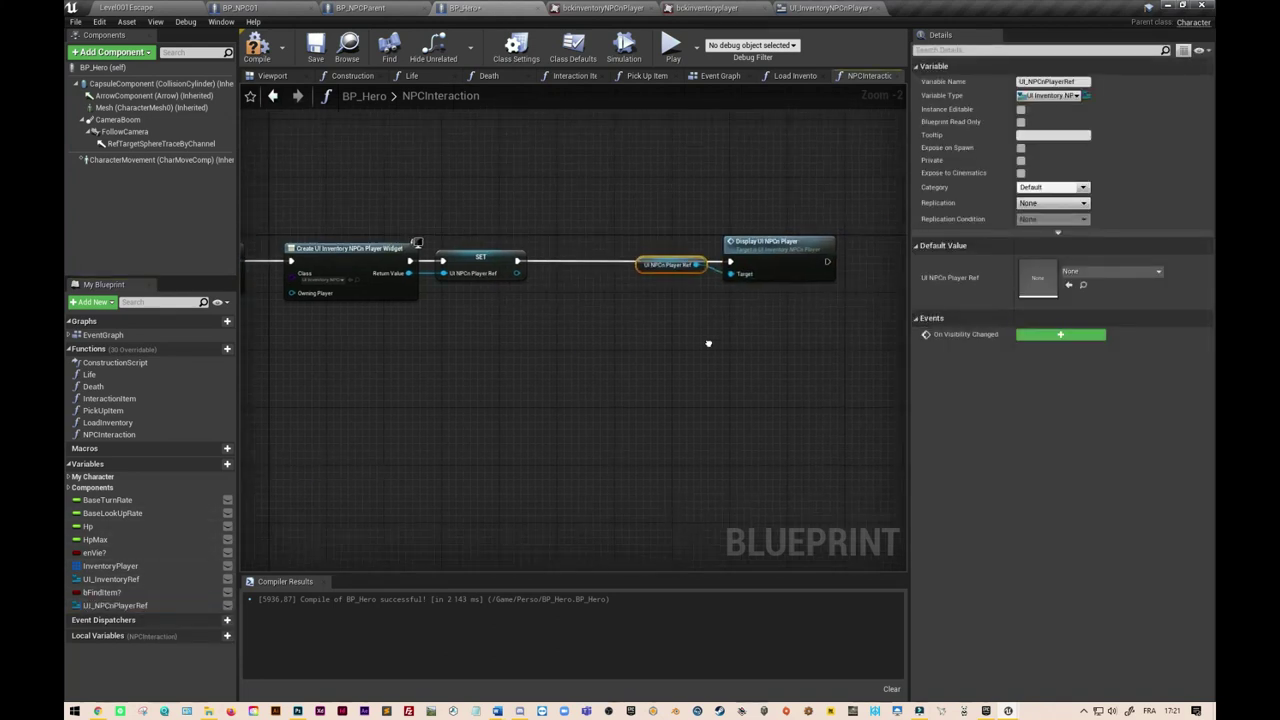
pyautogui.moveTo(586, 191); pyautogui.dragTo(720, 355)
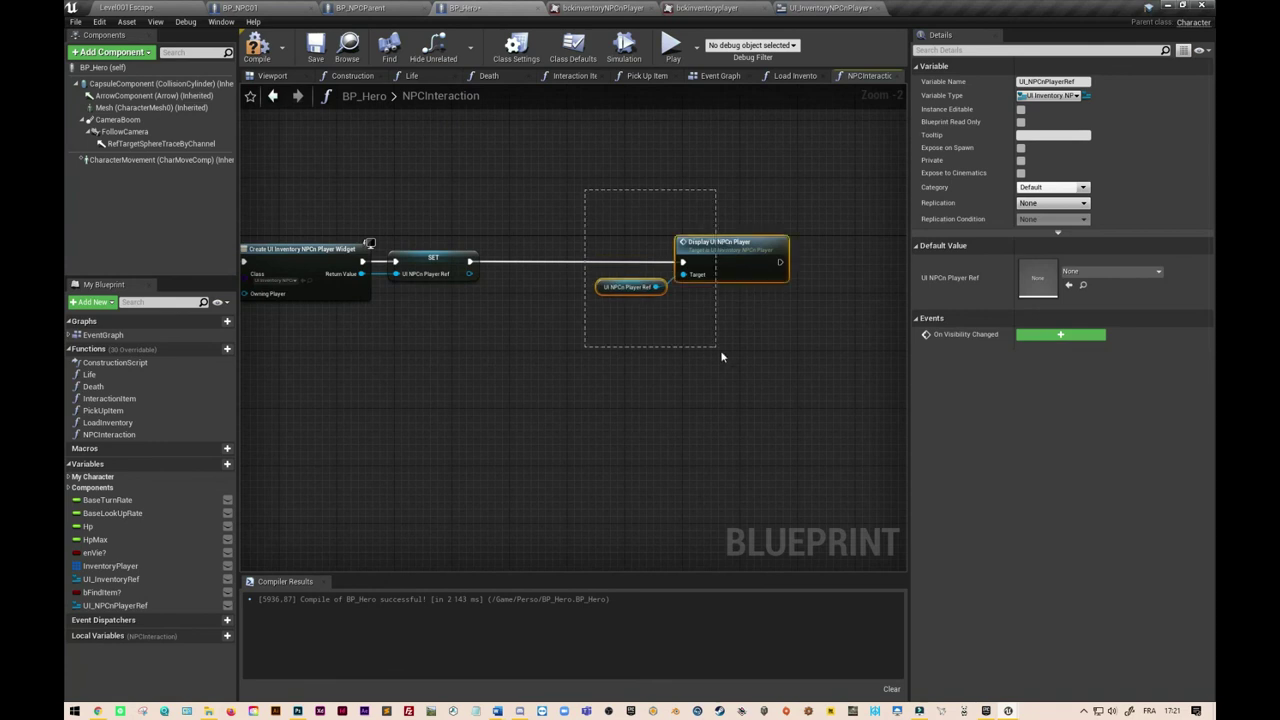
pyautogui.moveTo(750, 236)
pyautogui.mouseDown()
pyautogui.moveTo(750, 142)
pyautogui.moveTo(794, 128)
pyautogui.mouseUp()
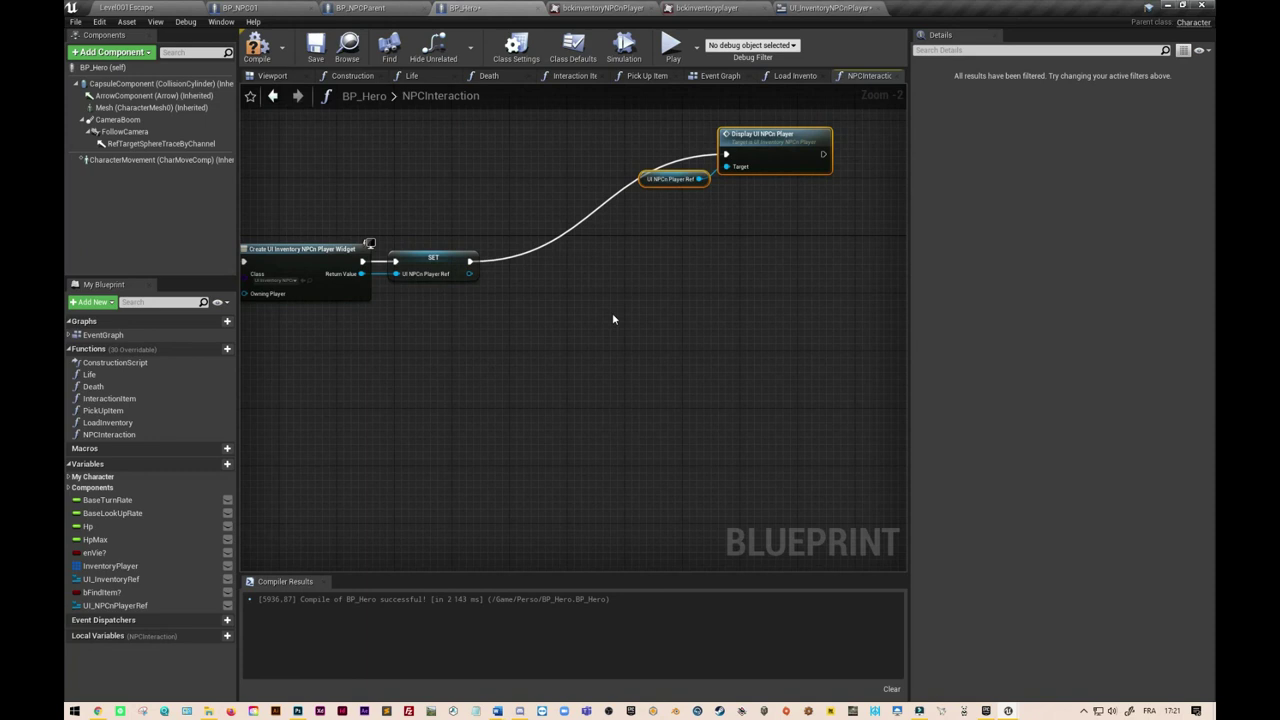
pyautogui.moveTo(607, 344); pyautogui.dragTo(586, 410, button='right')
pyautogui.moveTo(608, 177); pyautogui.dragTo(844, 318)
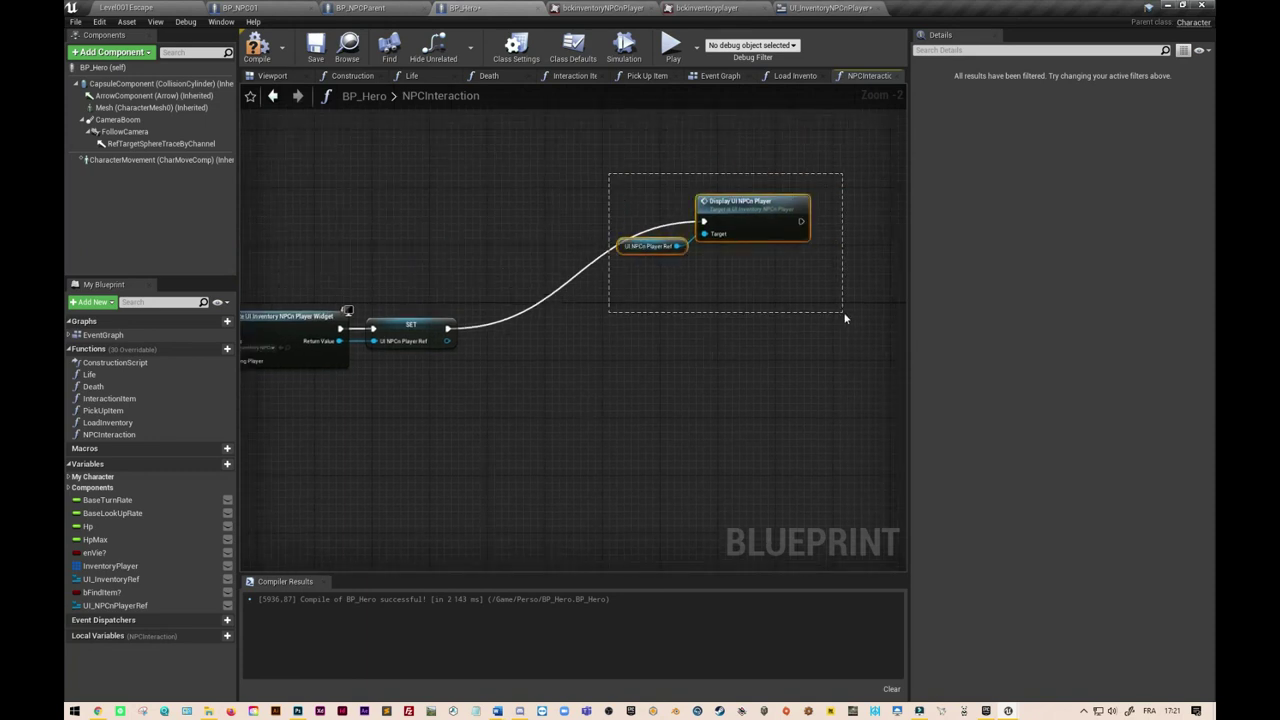
# Wrap the Ref getter and Display UI NPCn Player node in a comment titled 'Si UI déjà créé'.
pyautogui.write('c')
pyautogui.write('Si')
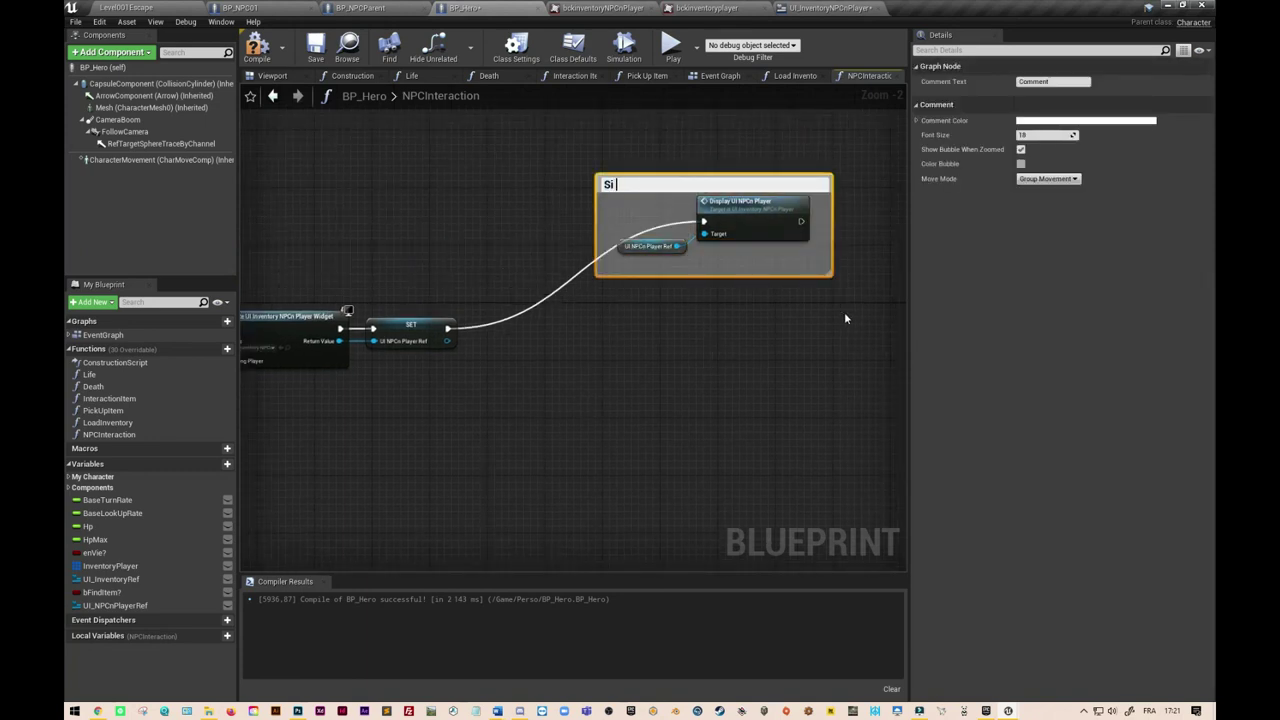
pyautogui.write('à c')
pyautogui.click(735, 340)
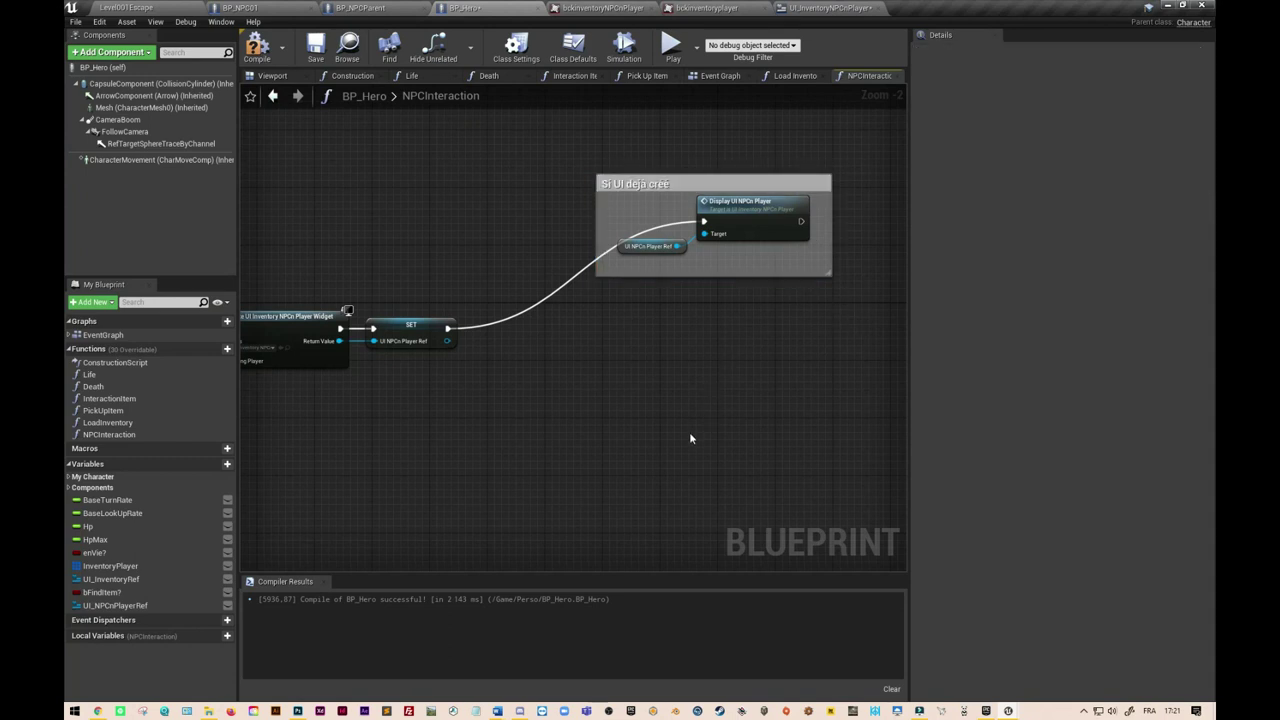
pyautogui.moveTo(690, 438); pyautogui.dragTo(659, 400, button='right')
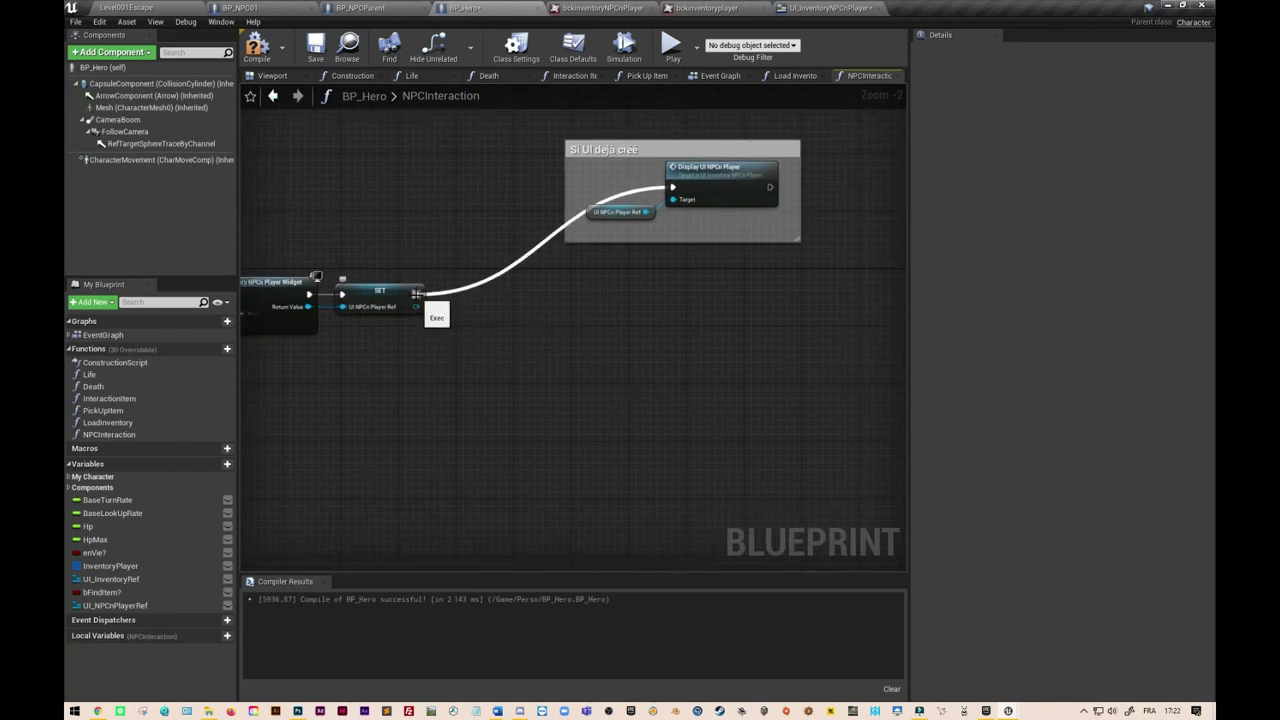
# Add an Is Valid node checking the UI_NPCnPlayerRef reference.
pyautogui.moveTo(493, 393); pyautogui.dragTo(576, 398, button='right')
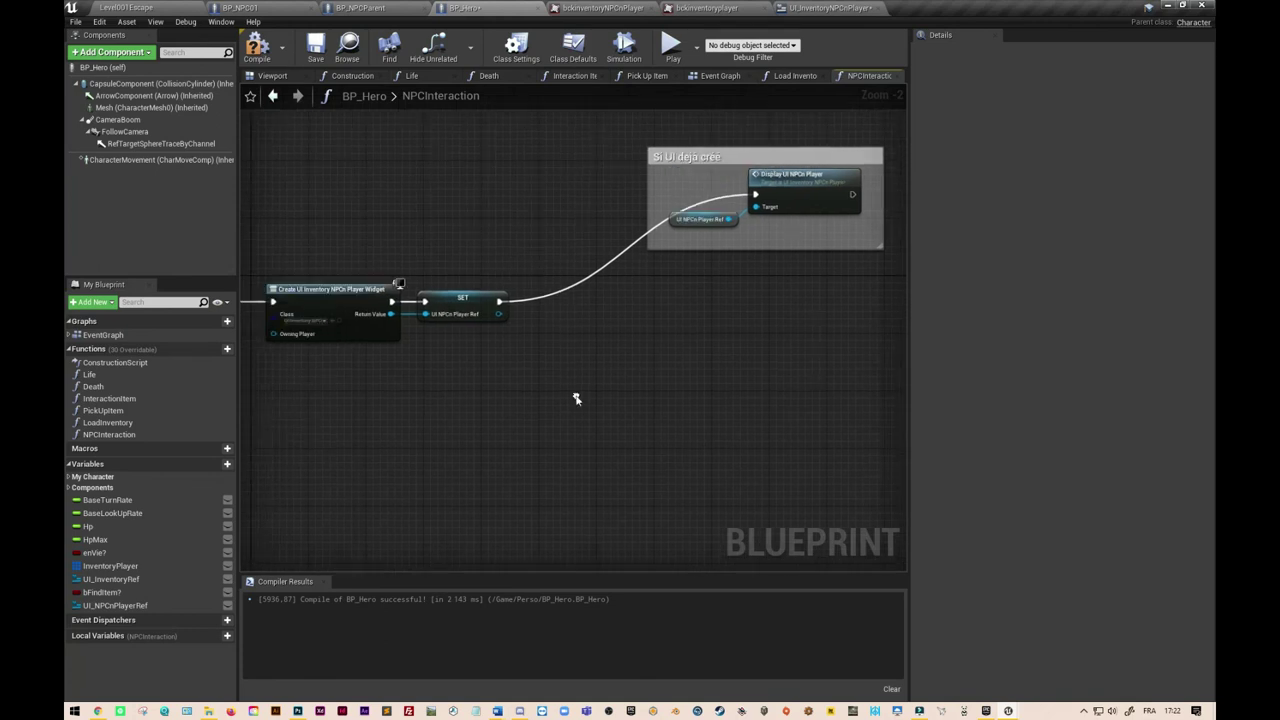
pyautogui.moveTo(499, 301); pyautogui.dragTo(568, 301)
pyautogui.write('is valid')
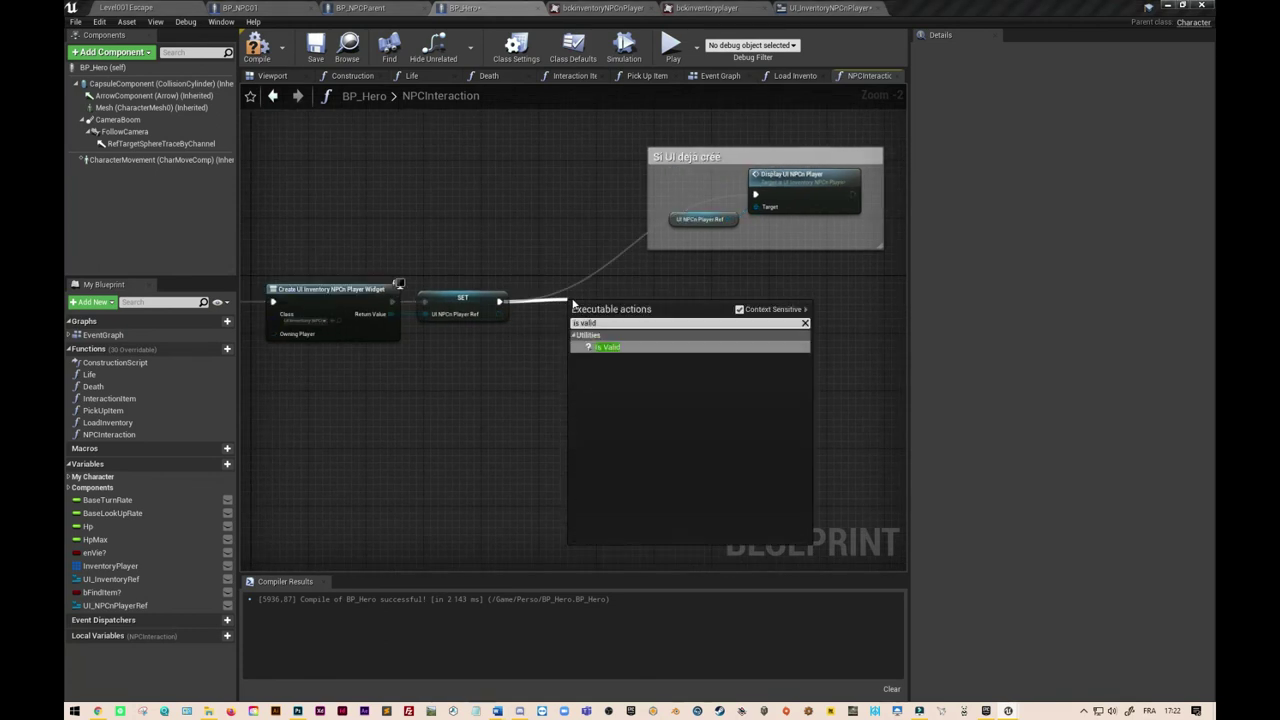
pyautogui.click(614, 351)
pyautogui.moveTo(621, 296)
pyautogui.mouseDown()
pyautogui.moveTo(609, 292)
pyautogui.moveTo(630, 298)
pyautogui.mouseUp()
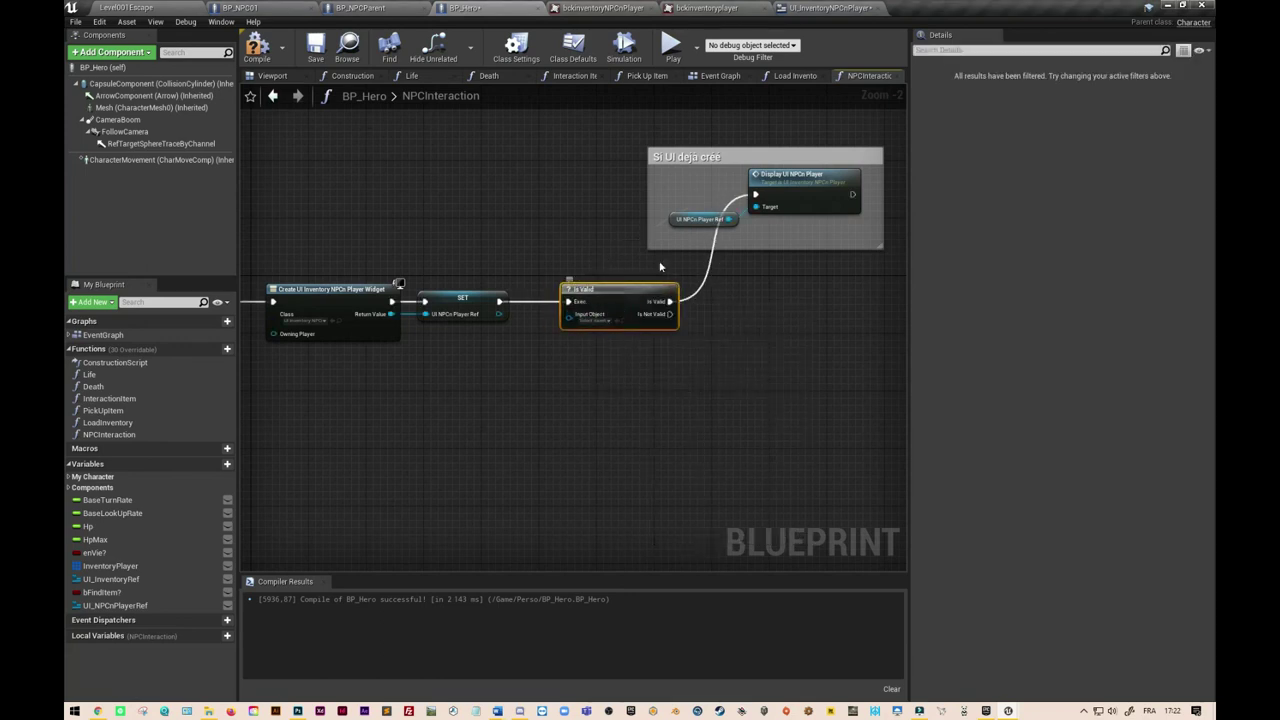
pyautogui.moveTo(118, 605)
pyautogui.mouseDown()
pyautogui.moveTo(568, 315)
pyautogui.moveTo(552, 336)
pyautogui.mouseUp()
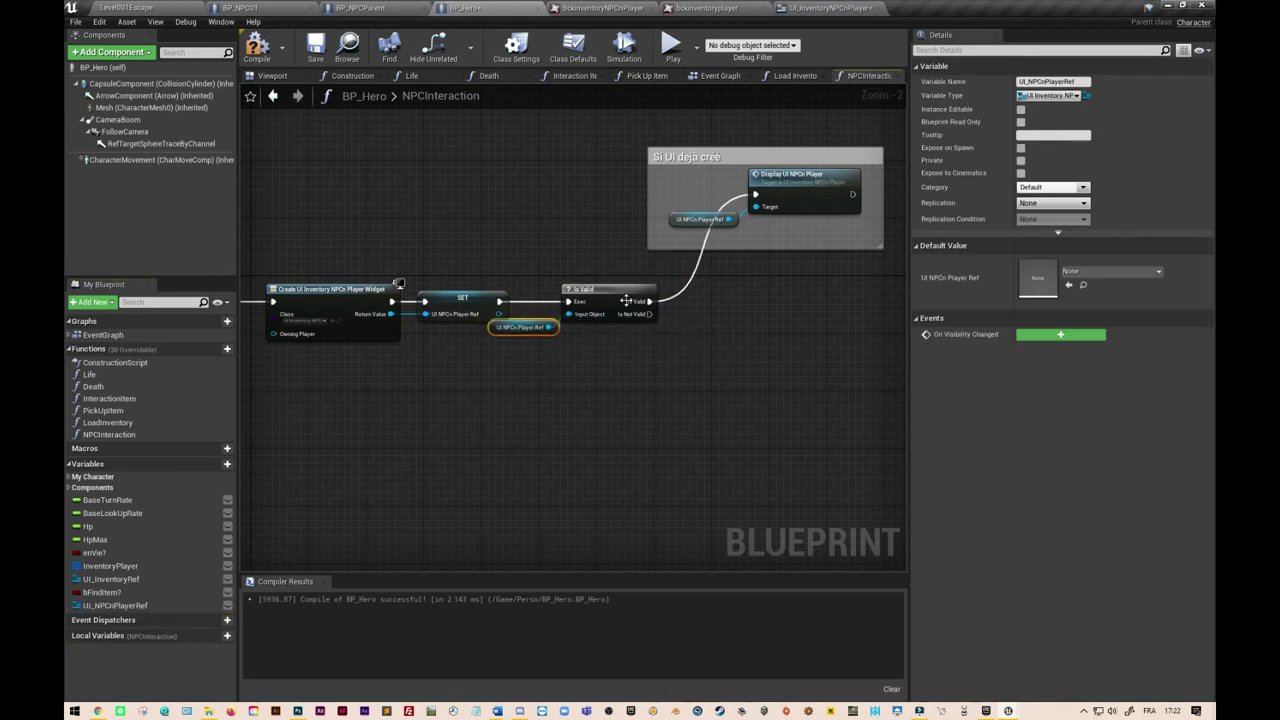
# Move the Create Widget and SET nodes onto Is Valid's Is Not Valid output.
pyautogui.moveTo(725, 420); pyautogui.dragTo(571, 428, button='right')
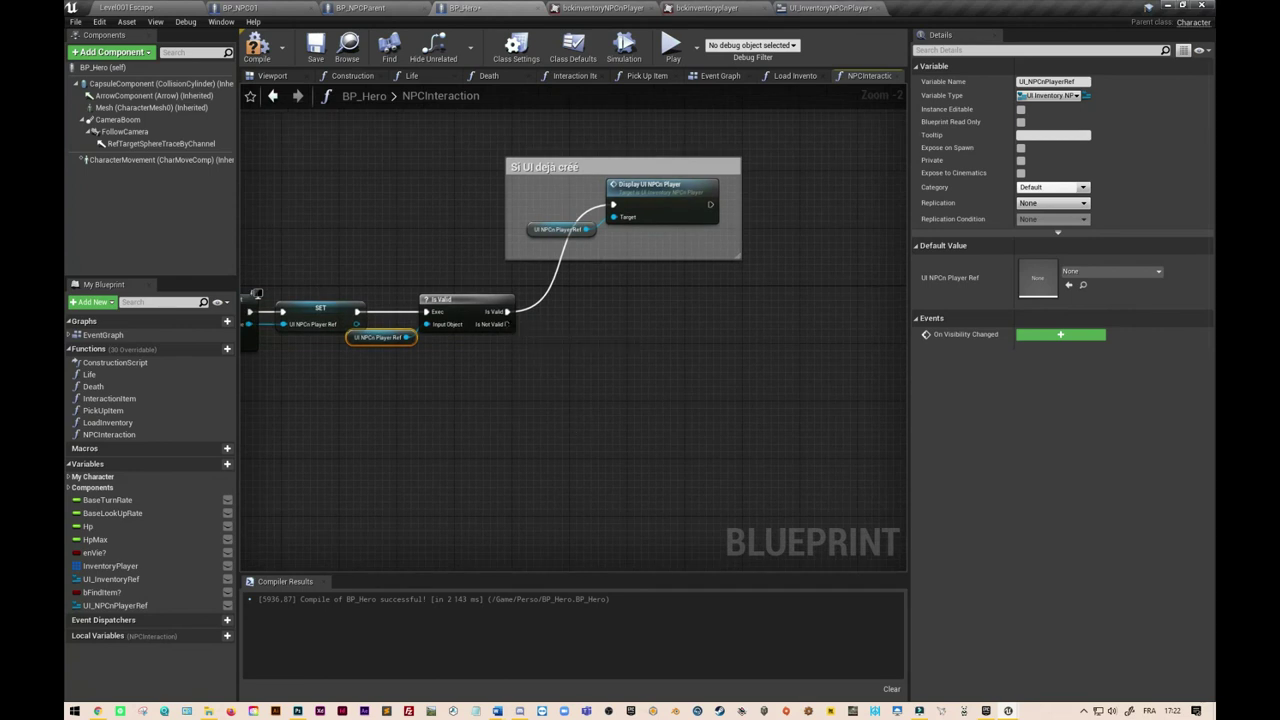
pyautogui.click(523, 335)
pyautogui.moveTo(523, 335); pyautogui.dragTo(799, 412, button='right')
pyautogui.moveTo(369, 269); pyautogui.dragTo(538, 398)
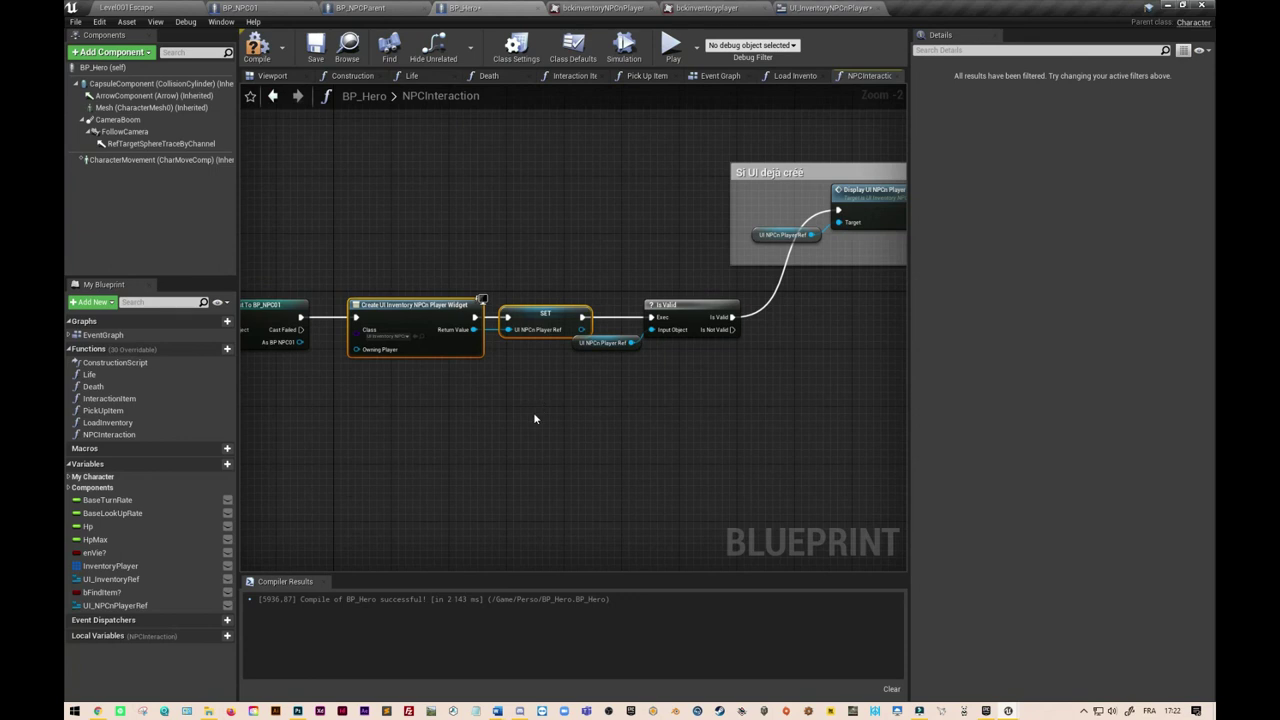
pyautogui.press('Delete')
pyautogui.moveTo(799, 418); pyautogui.dragTo(601, 434, button='right')
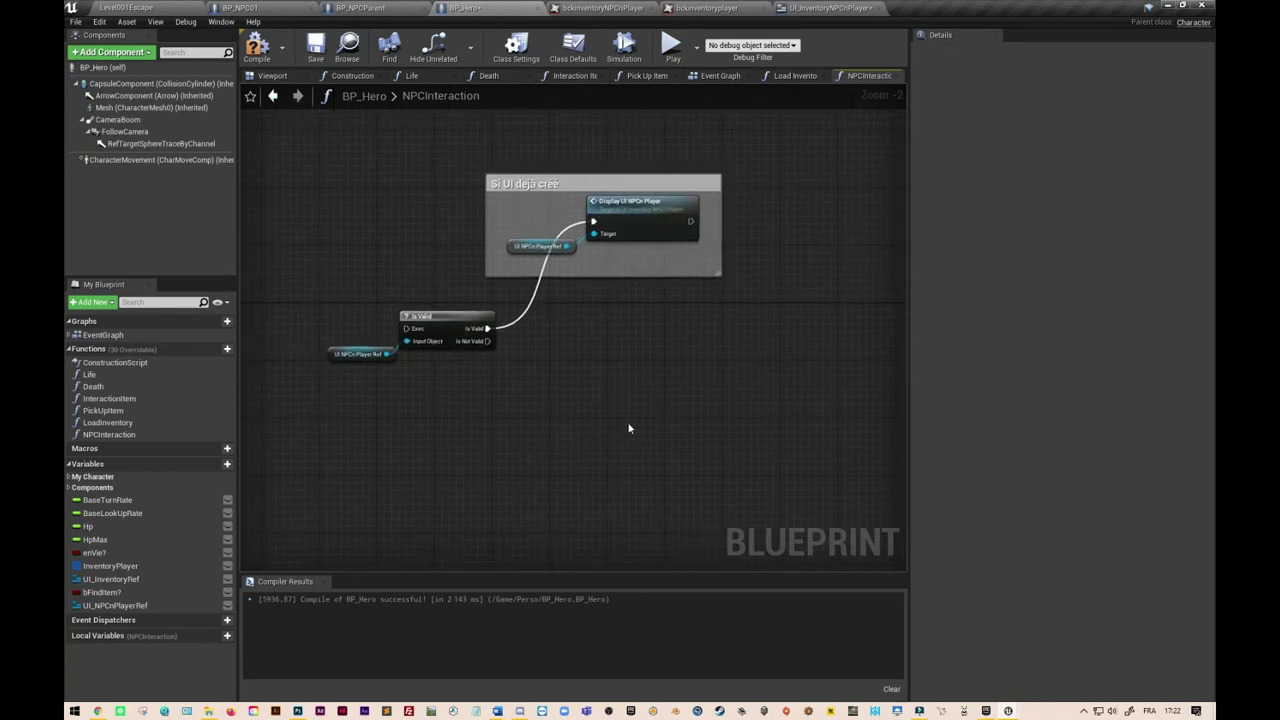
pyautogui.hotkey('ctrl', 'v')
pyautogui.moveTo(487, 341)
pyautogui.mouseDown()
pyautogui.moveTo(565, 437)
pyautogui.moveTo(589, 357)
pyautogui.mouseUp()
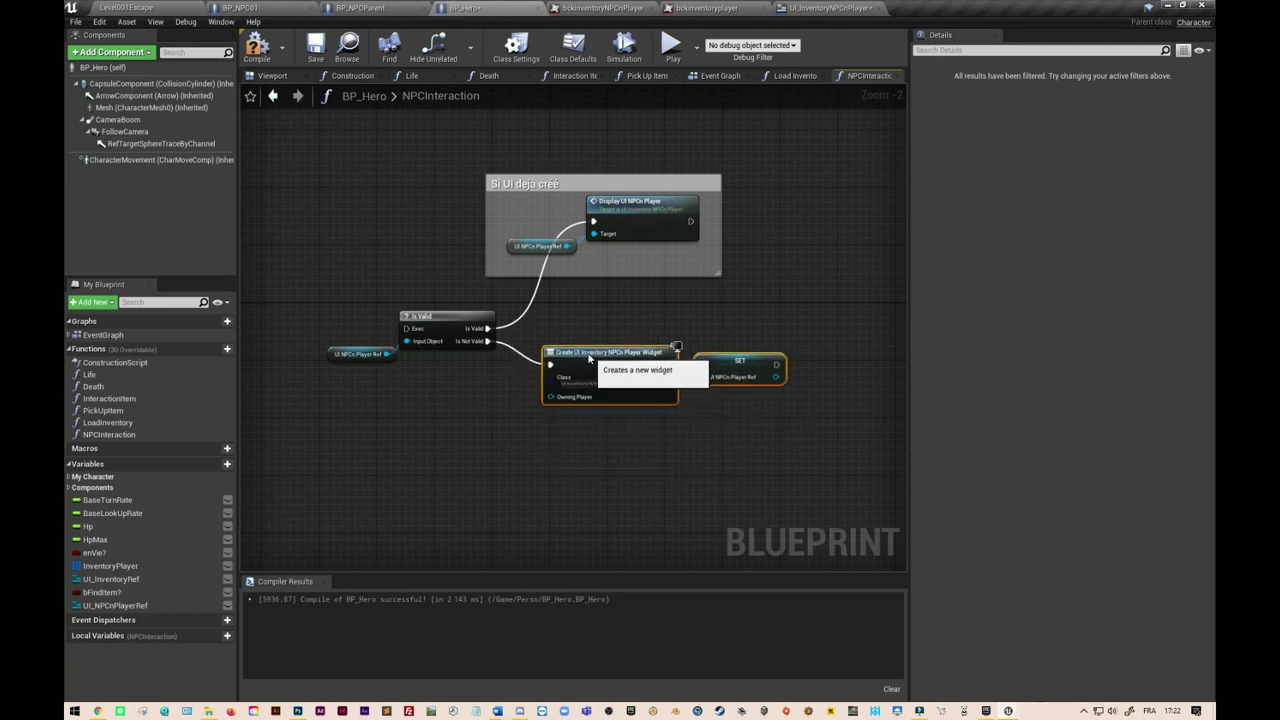
# Wire the cast's exec output into Is Valid and pull the nodes closer to the cast.
pyautogui.moveTo(398, 361); pyautogui.dragTo(618, 370, button='right')
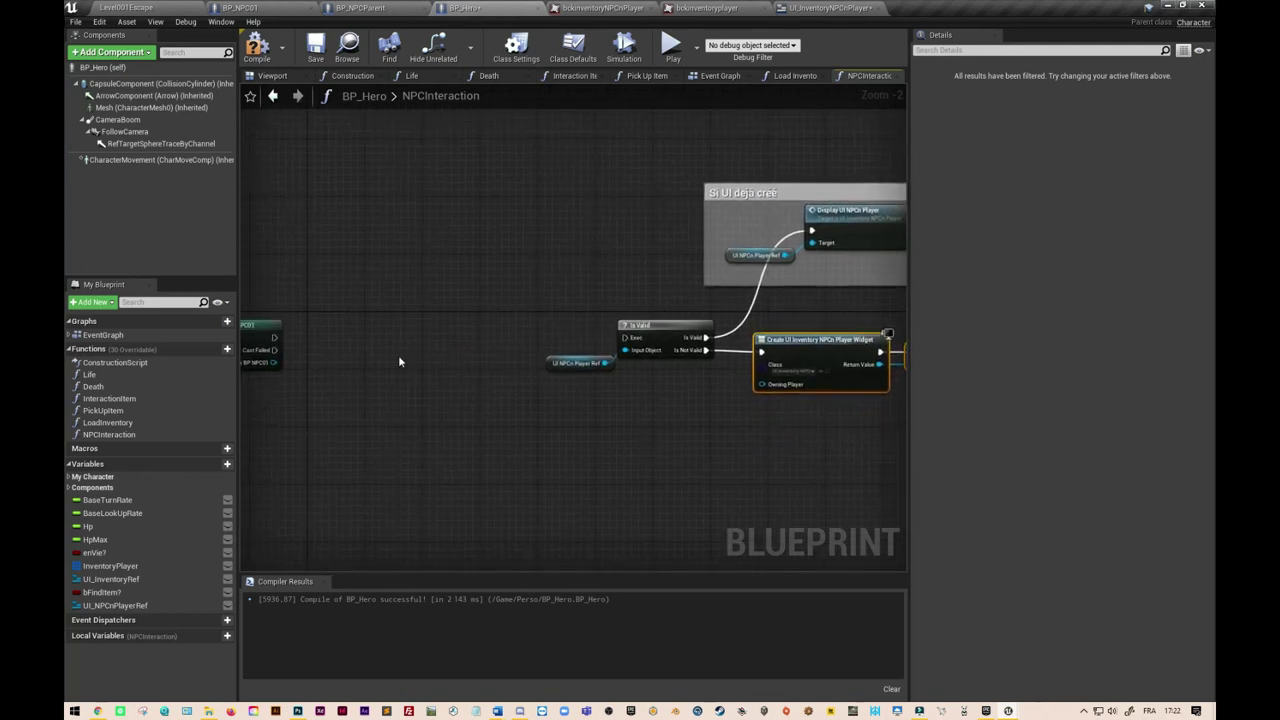
pyautogui.moveTo(274, 337); pyautogui.dragTo(628, 345)
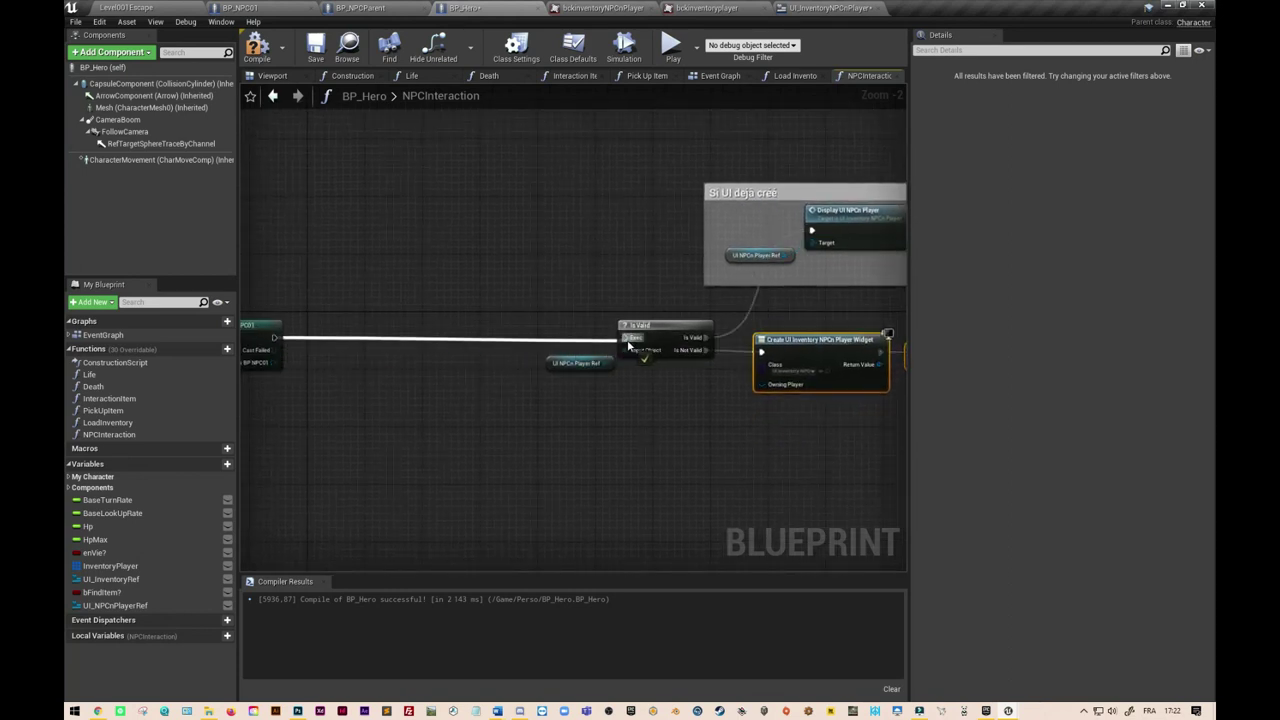
pyautogui.moveTo(628, 345); pyautogui.dragTo(548, 352, button='right')
pyautogui.moveTo(390, 182); pyautogui.dragTo(885, 480)
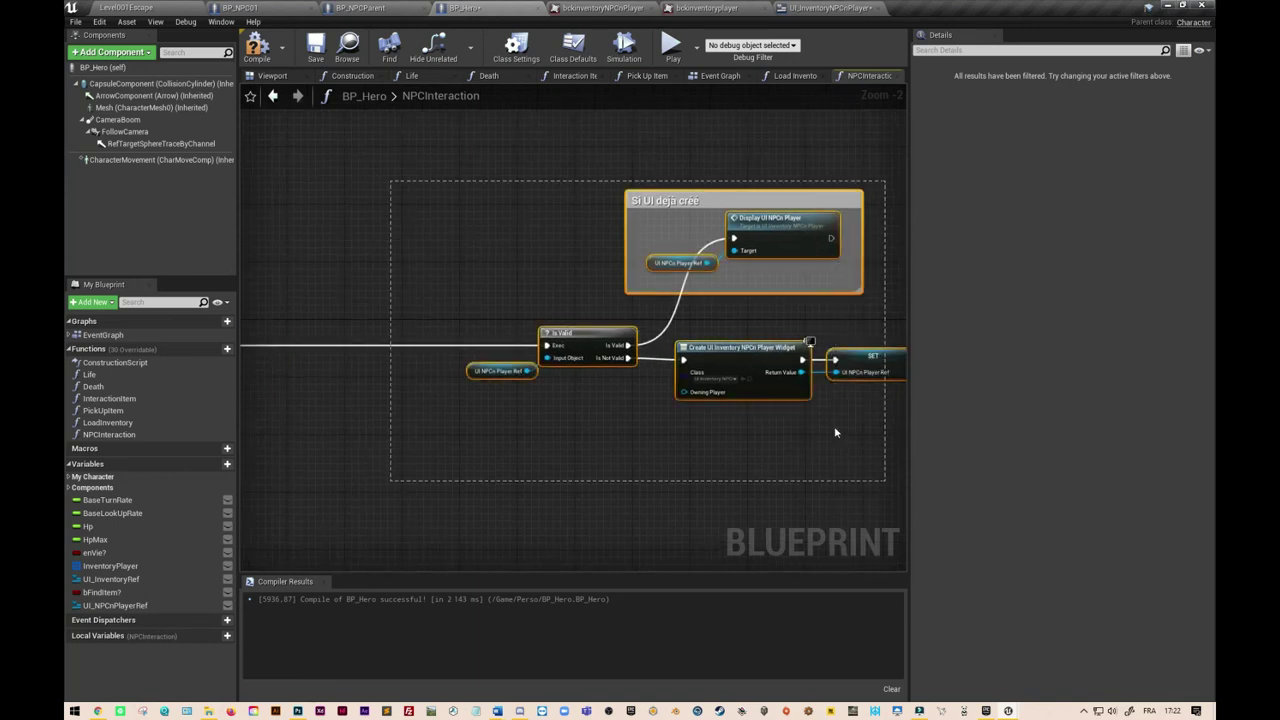
pyautogui.moveTo(737, 358); pyautogui.dragTo(483, 358)
pyautogui.moveTo(286, 496)
pyautogui.mouseDown(button='right')
pyautogui.moveTo(549, 488)
pyautogui.moveTo(496, 483)
pyautogui.mouseUp(button='right')
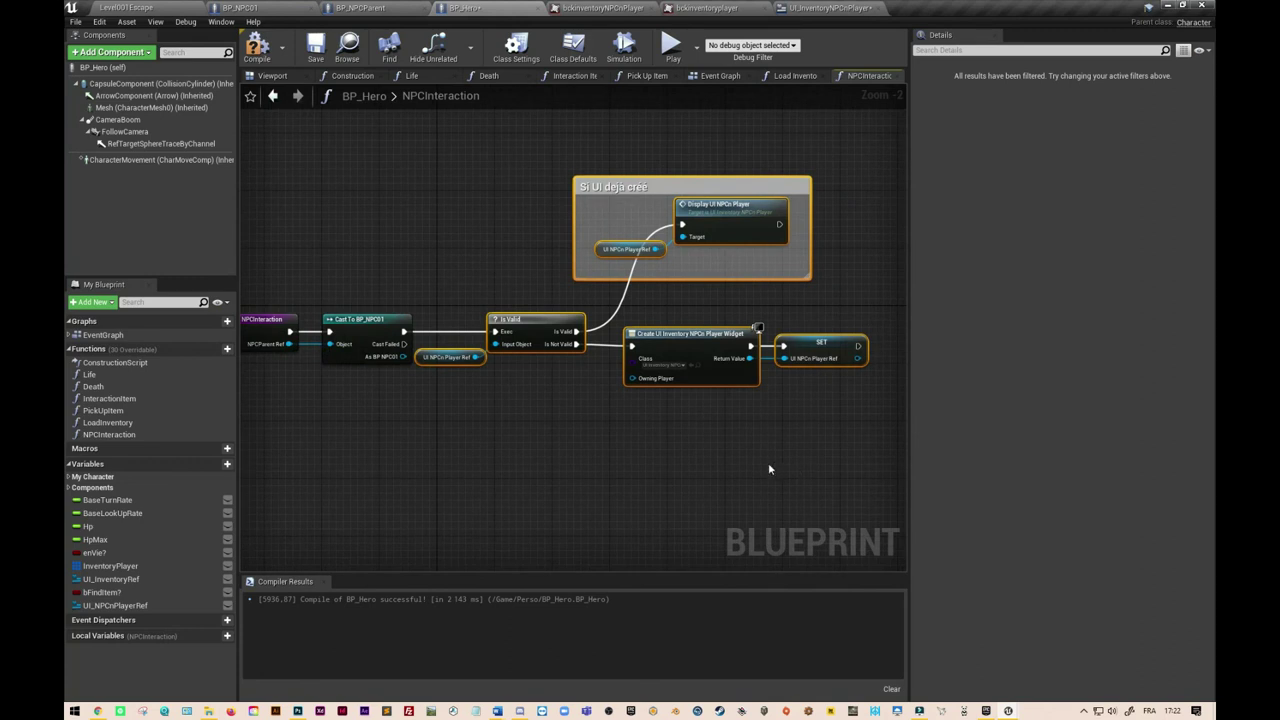
pyautogui.moveTo(760, 477); pyautogui.dragTo(668, 478, button='right')
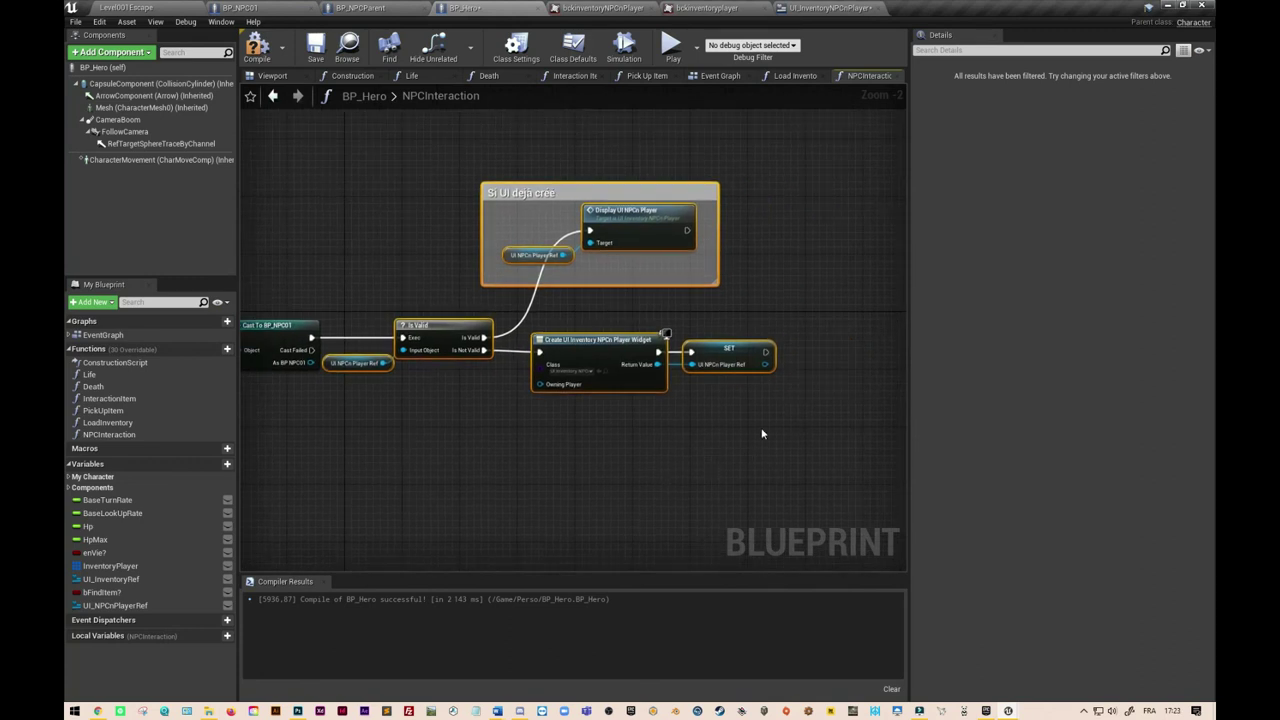
pyautogui.moveTo(762, 433); pyautogui.dragTo(698, 431, button='right')
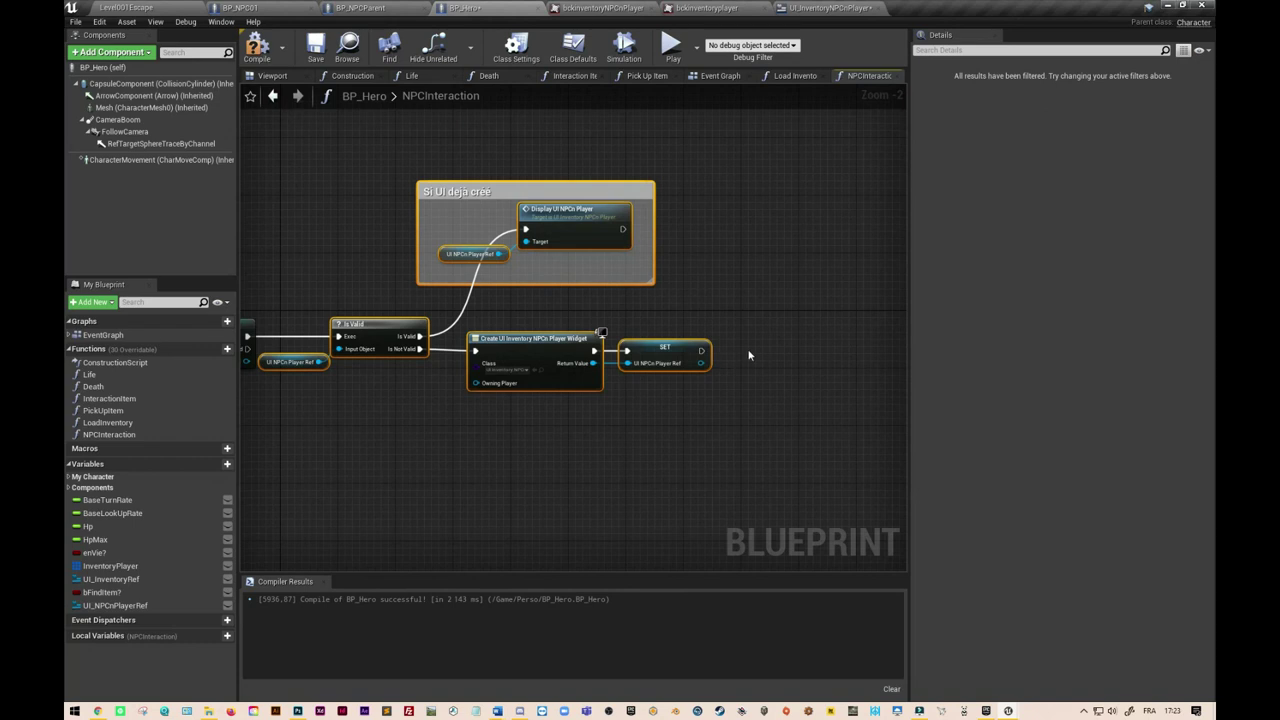
# Duplicate the Display UI NPCn Player node with its getter and run it after SET.
pyautogui.click(575, 238)
pyautogui.keyDown('ctrl'); pyautogui.click(443, 255); pyautogui.keyUp('ctrl')
pyautogui.hotkey('ctrl', 'c')
pyautogui.hotkey('ctrl', 'v')
pyautogui.moveTo(699, 297); pyautogui.dragTo(821, 355)
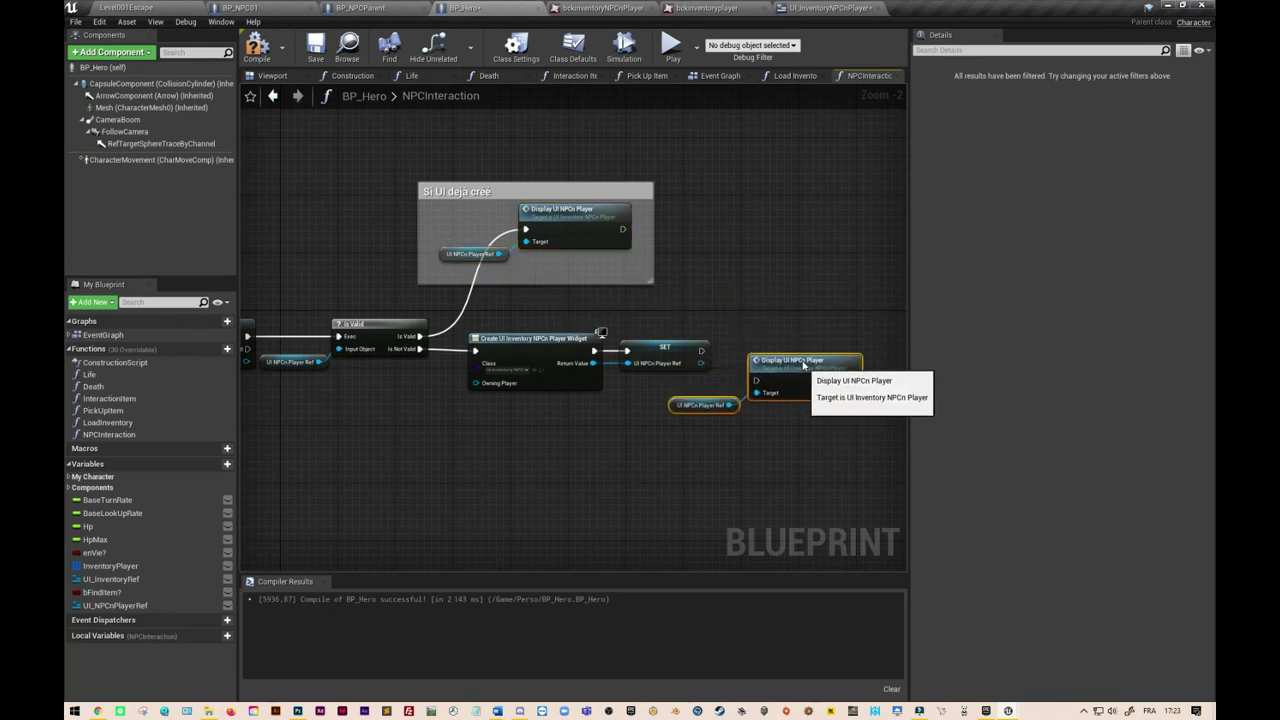
pyautogui.moveTo(703, 350)
pyautogui.mouseDown()
pyautogui.moveTo(764, 359)
pyautogui.moveTo(758, 341)
pyautogui.mouseUp()
pyautogui.click(747, 349)
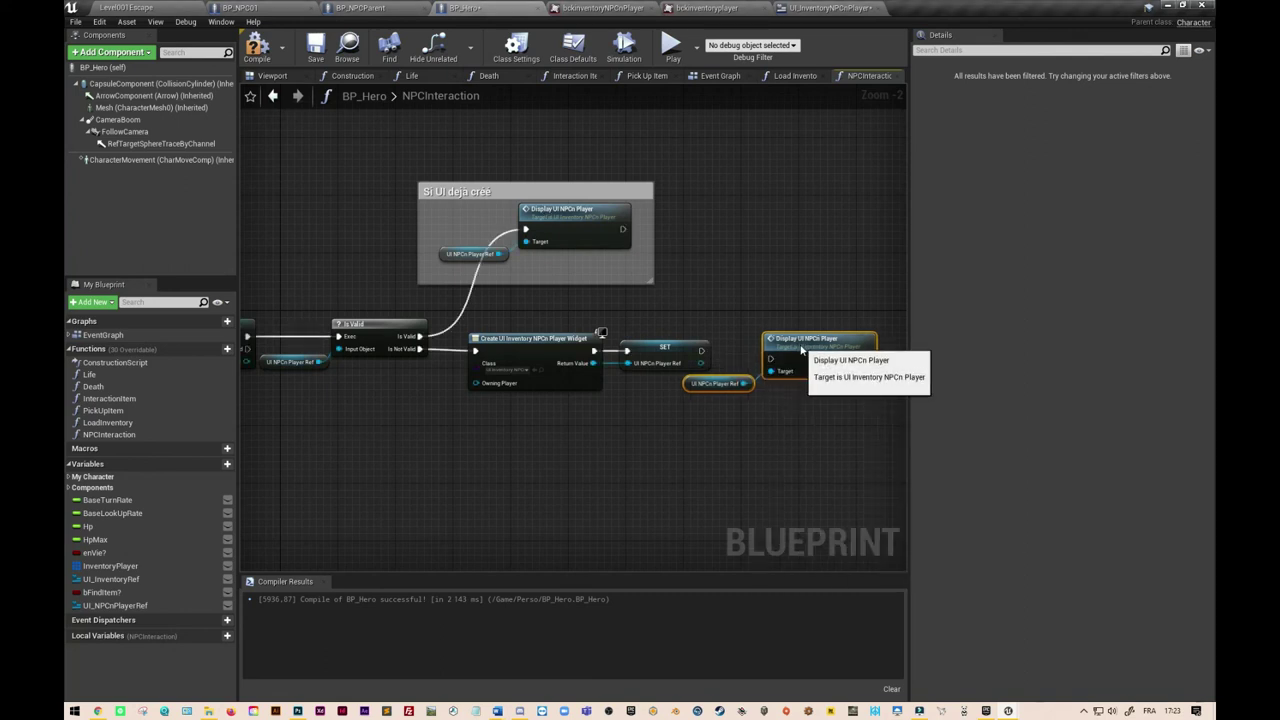
pyautogui.moveTo(702, 350); pyautogui.dragTo(770, 358)
pyautogui.moveTo(788, 355); pyautogui.dragTo(795, 347)
# Enclose the create-and-display branch in a new comment with a French caption.
pyautogui.moveTo(735, 386); pyautogui.dragTo(741, 395)
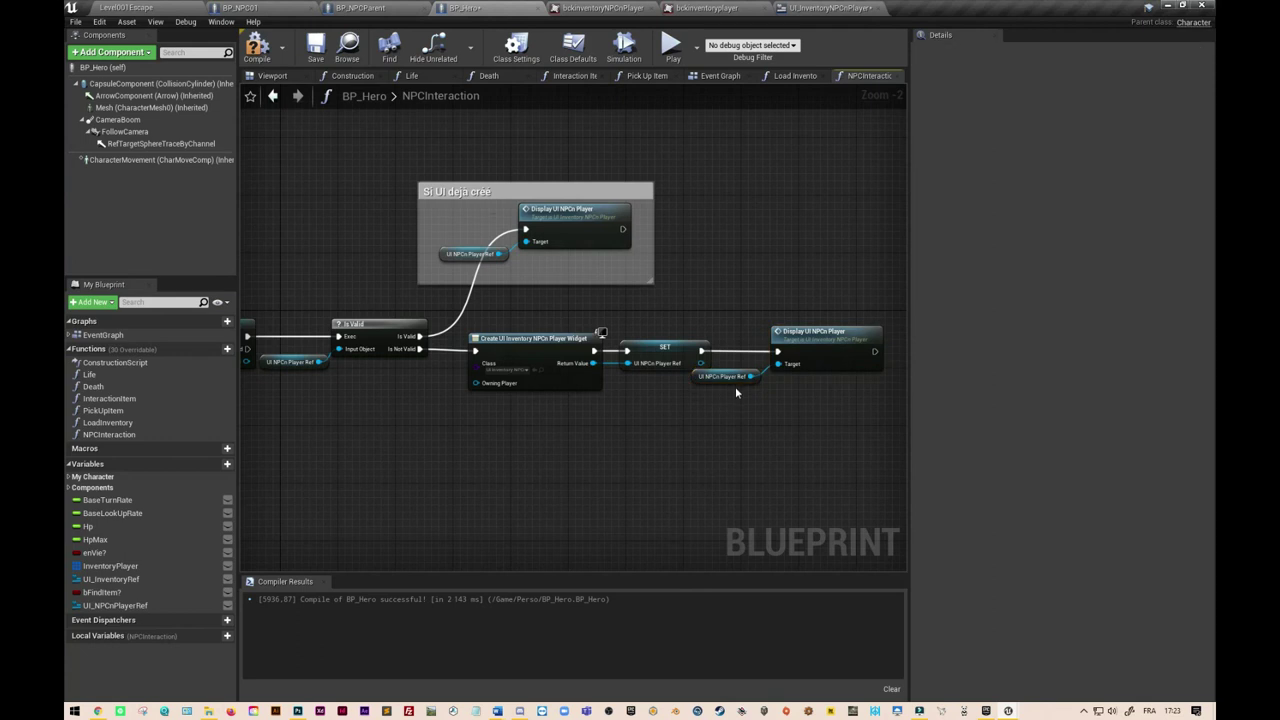
pyautogui.moveTo(480, 314); pyautogui.dragTo(840, 448)
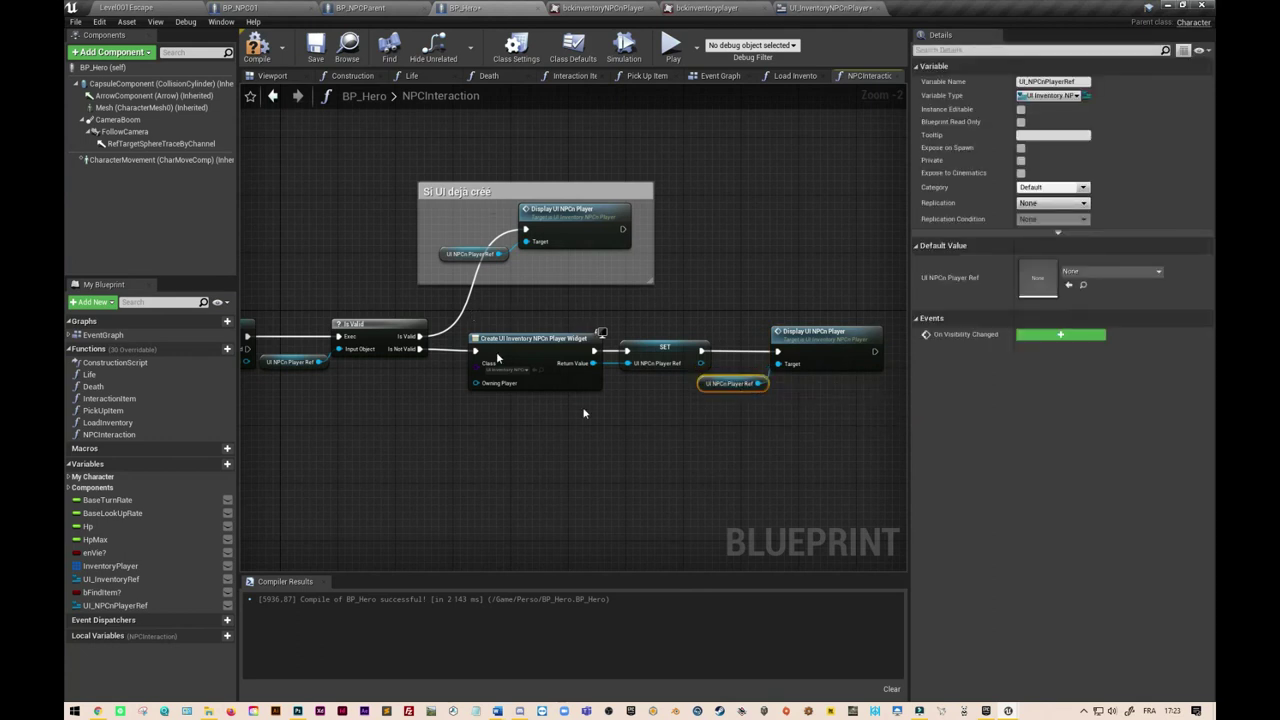
pyautogui.write('c')
pyautogui.write('Si U')
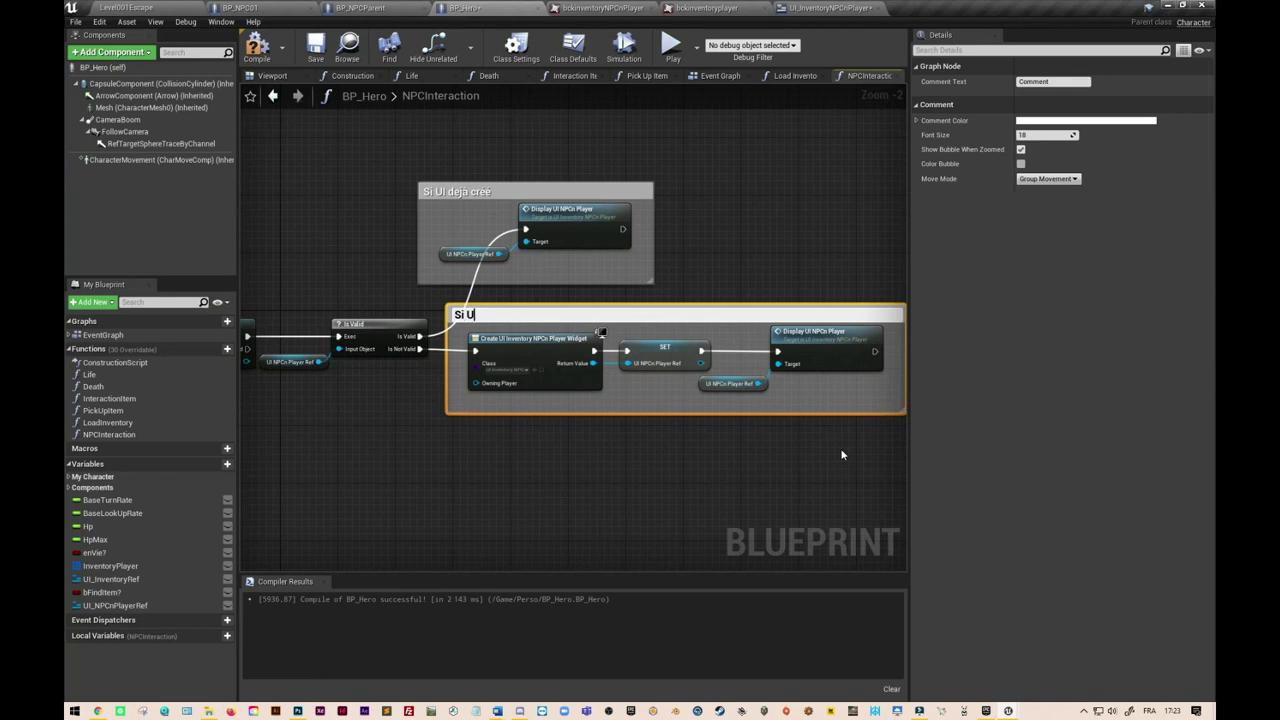
pyautogui.write('encore cr')
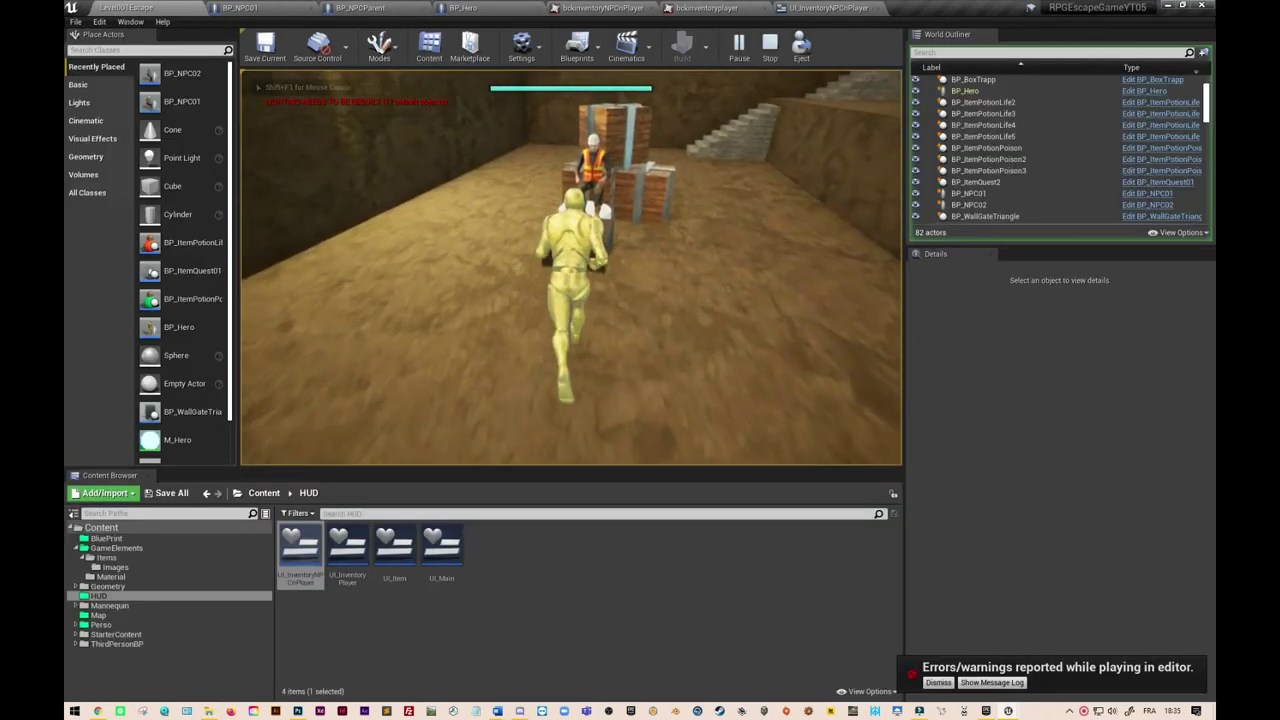
pyautogui.write('e')
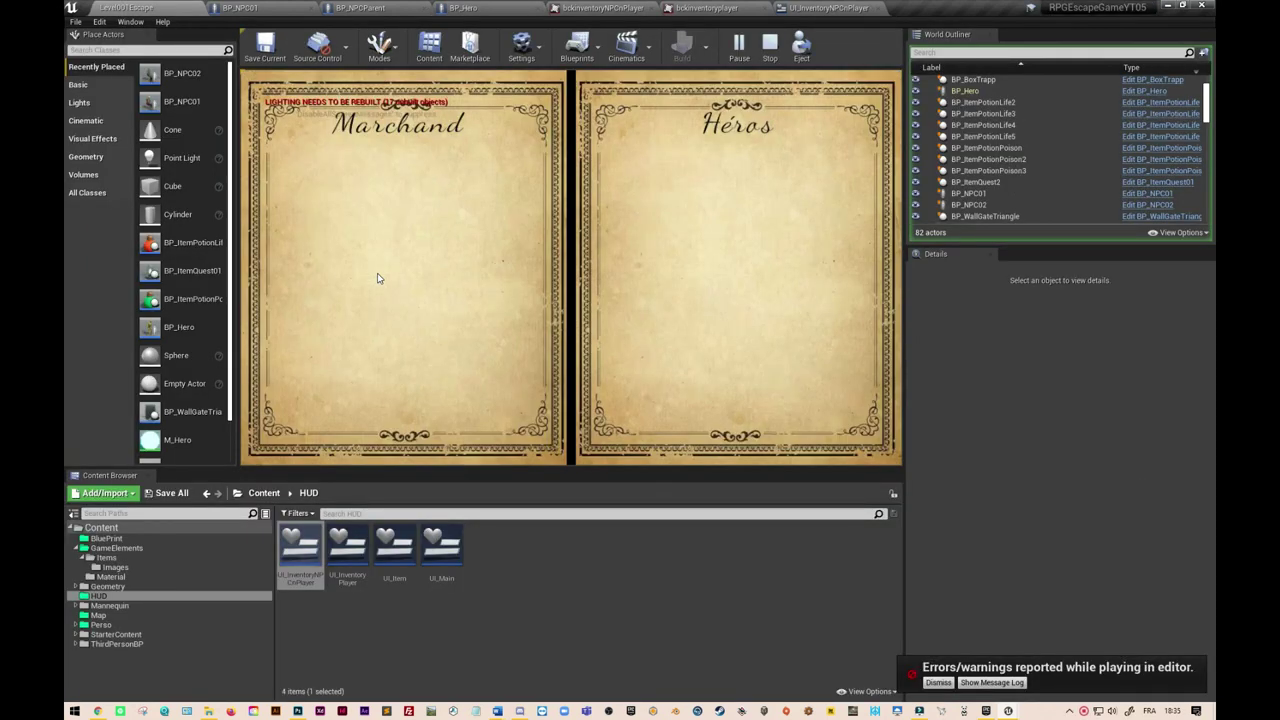